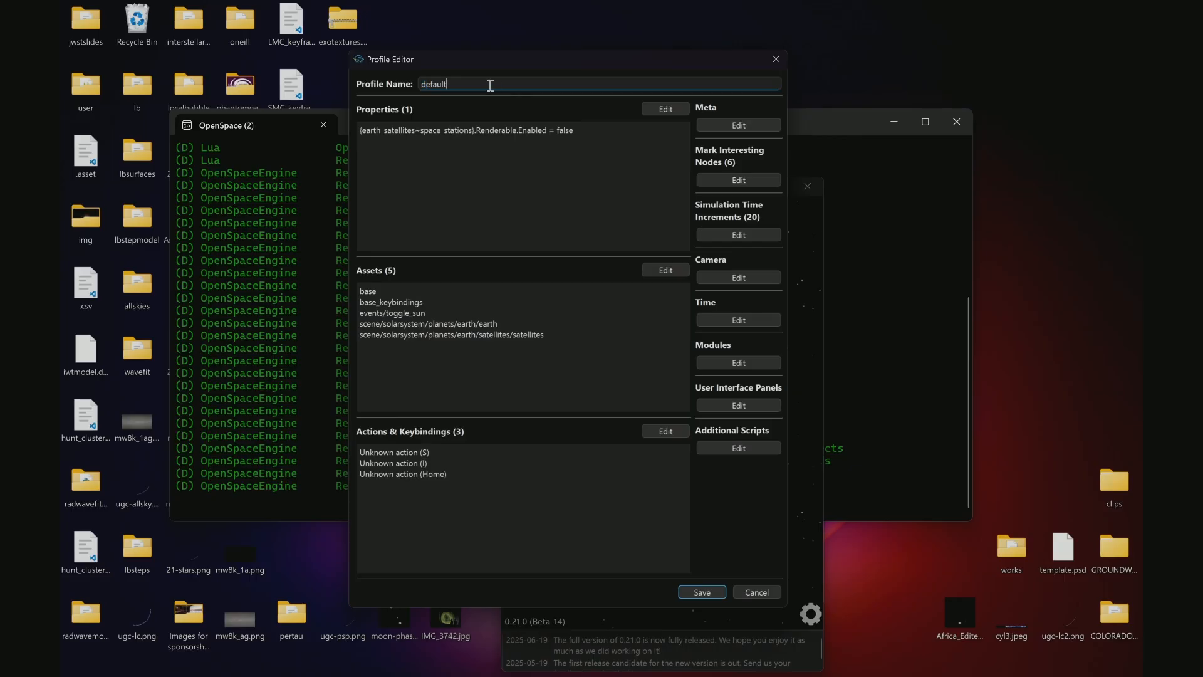
Name the duplicated default profile micahsprofile and save it as micahsprofile.profile in the user profiles folder
{"action": "left_click_drag", "start_coordinate": [489, 83], "coordinate": [360, 87]}
{"action": "type", "text": "micahsprofile"}
{"action": "left_click", "coordinate": [696, 593]}
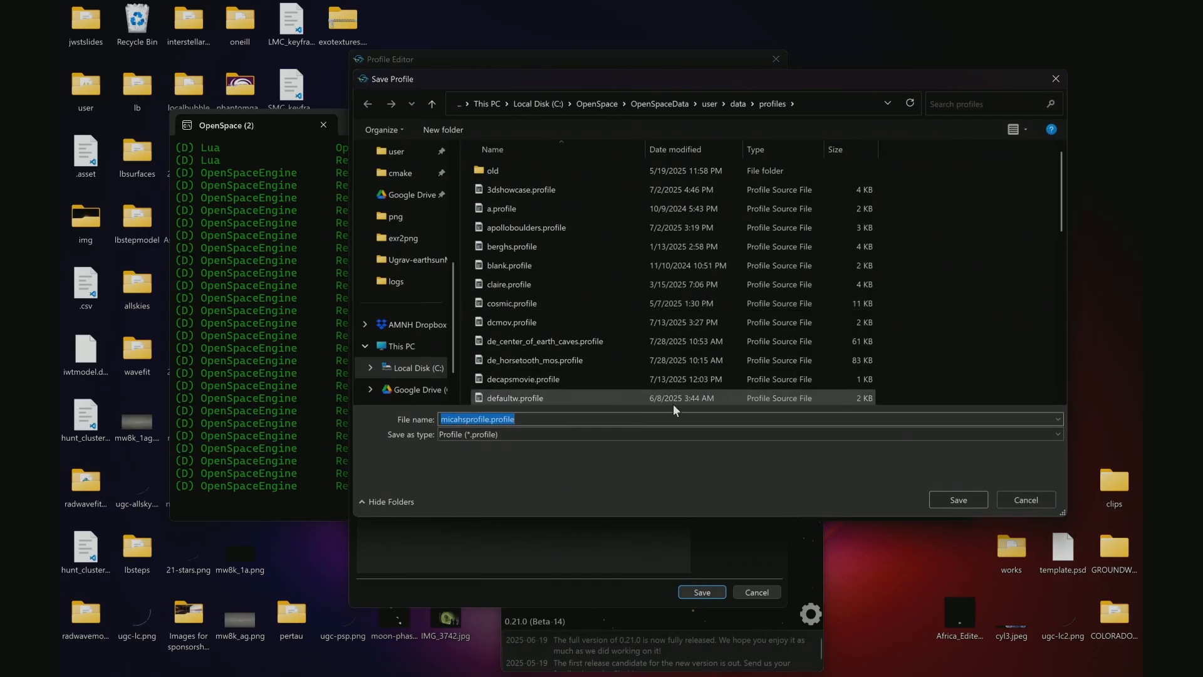
{"action": "left_click", "coordinate": [966, 499]}
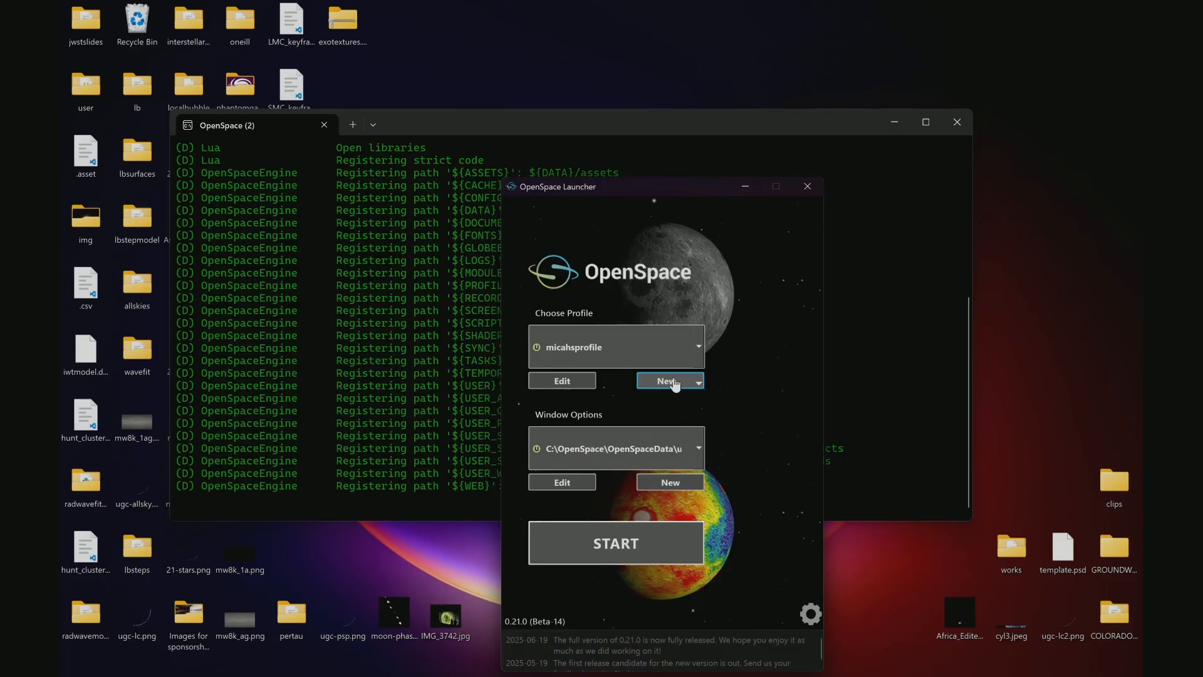
Review micahsprofile in the Profile Editor without changing it and start OpenSpace with that profile
{"action": "left_click", "coordinate": [561, 382]}
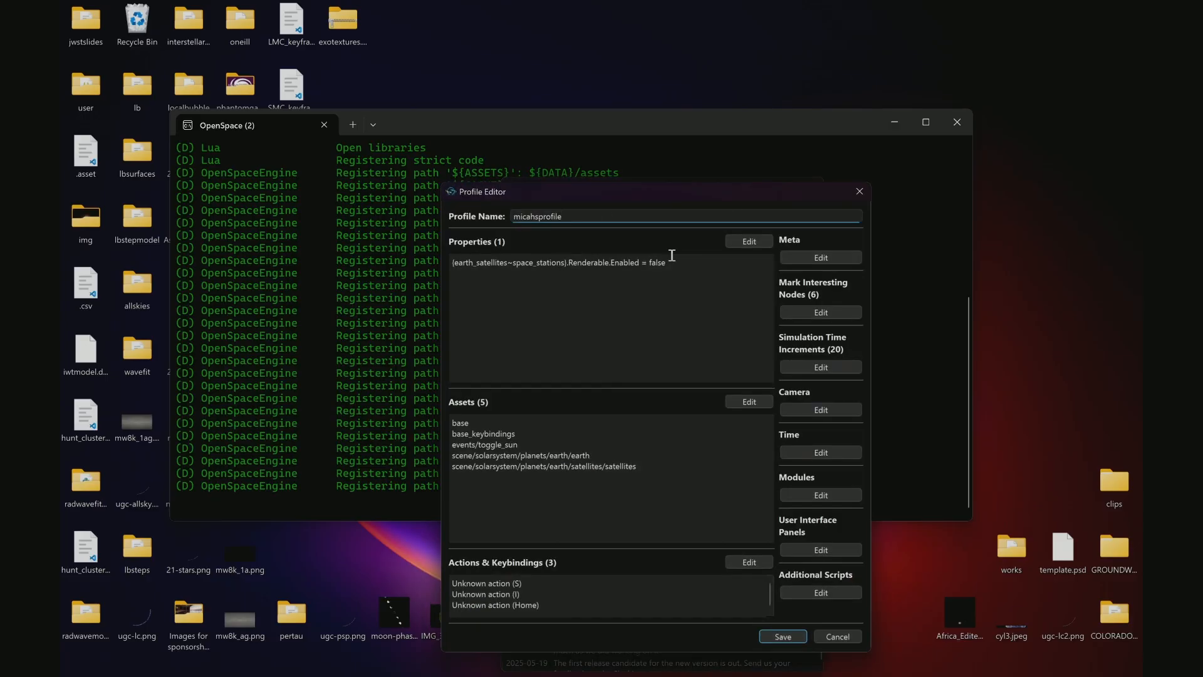
{"action": "left_click_drag", "start_coordinate": [642, 193], "coordinate": [451, 149]}
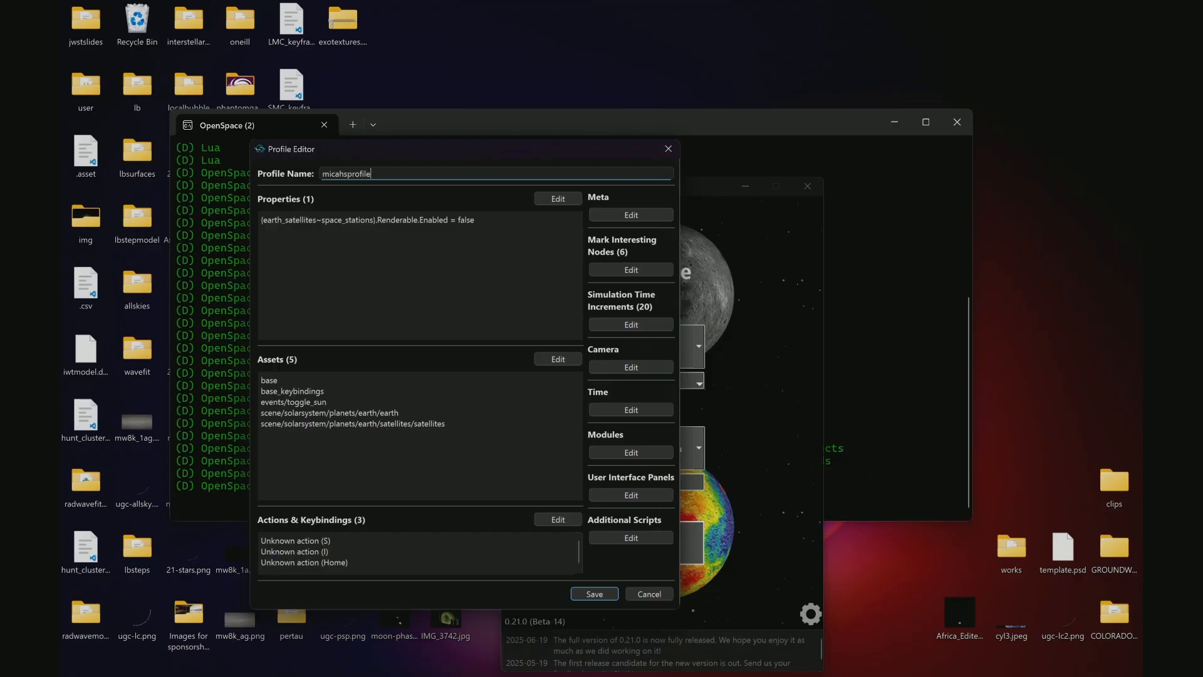
{"action": "left_click", "coordinate": [656, 594]}
{"action": "left_click", "coordinate": [635, 558]}
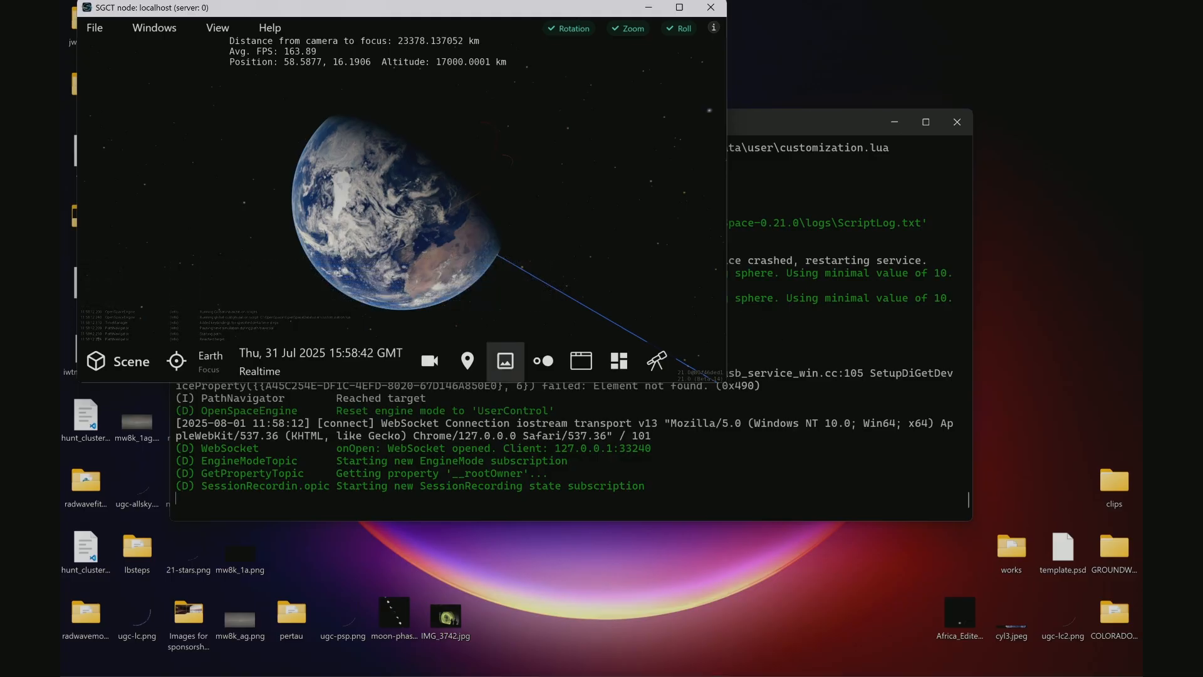
Switch to File Explorer and run OpenSpace.exe from the OpenSpace-0.21.0 bin folder to open a second launcher
{"action": "mouse_move", "coordinate": [549, 669]}
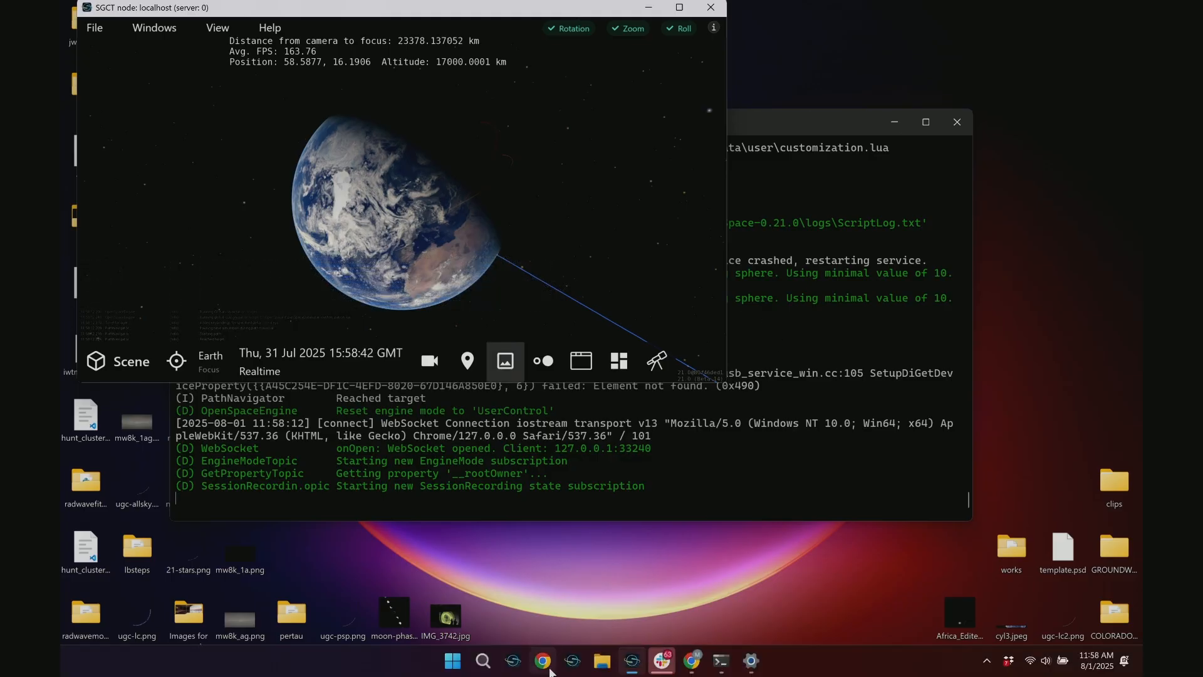
{"action": "left_click", "coordinate": [603, 663]}
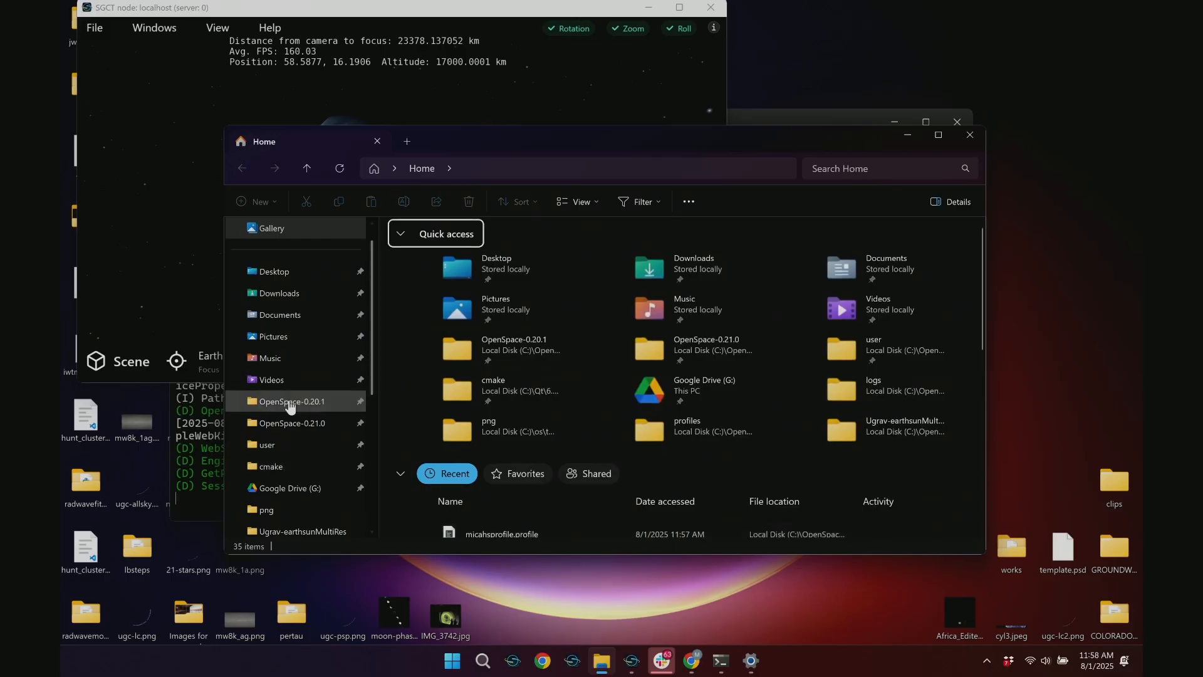
{"action": "left_click", "coordinate": [307, 423]}
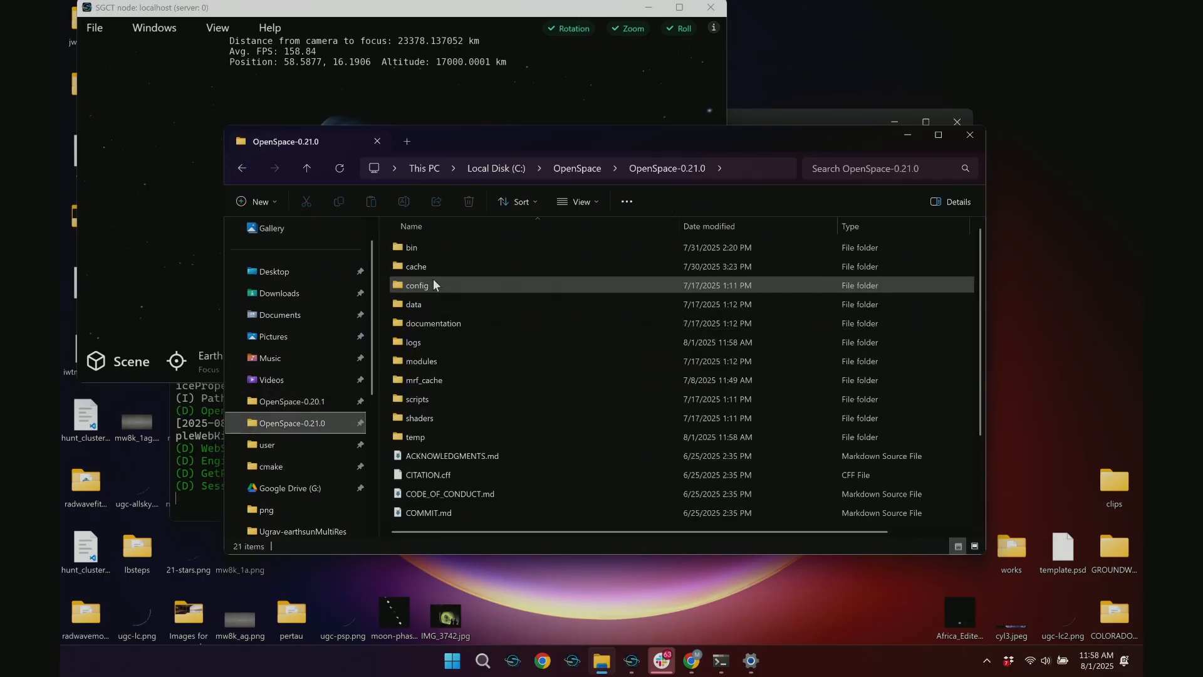
{"action": "double_click", "coordinate": [417, 249]}
{"action": "scroll", "coordinate": [472, 374], "scroll_direction": "down", "scroll_amount": 5}
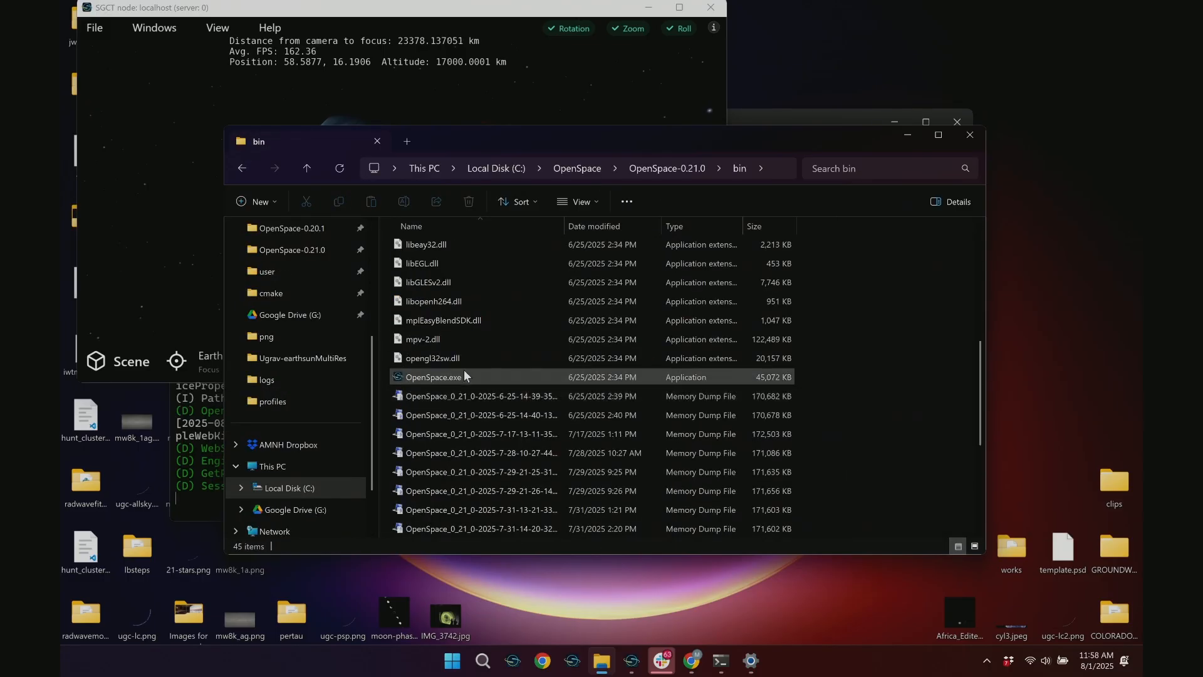
{"action": "double_click", "coordinate": [457, 376]}
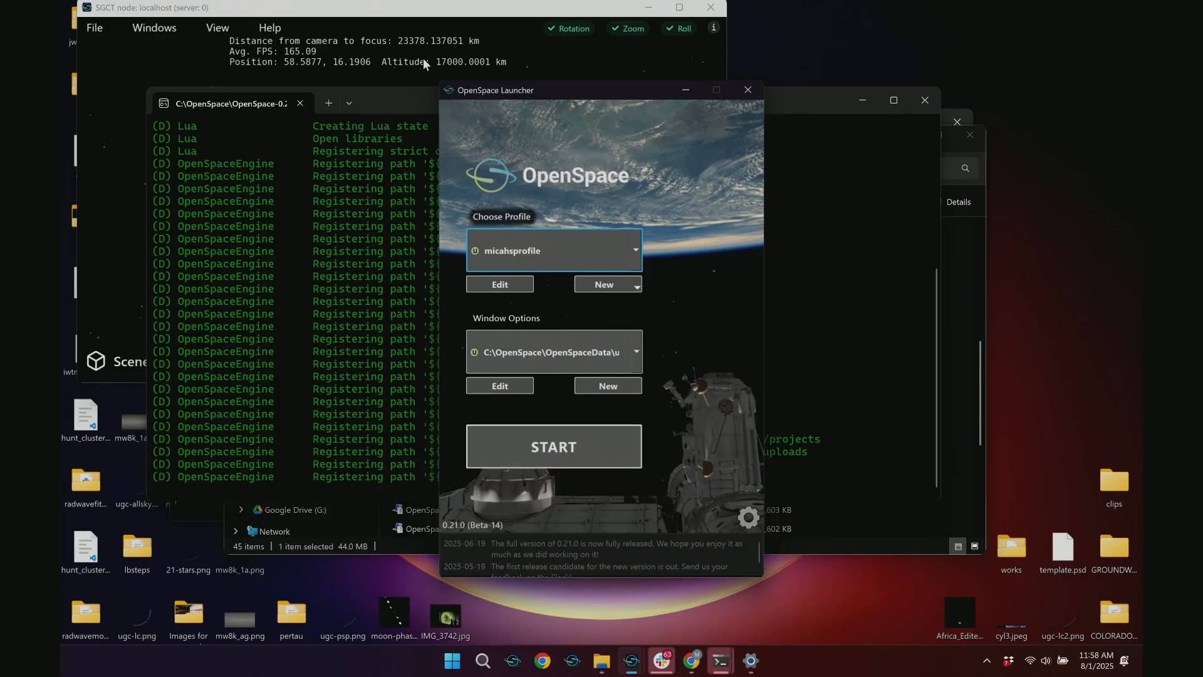
{"action": "left_click", "coordinate": [360, 27]}
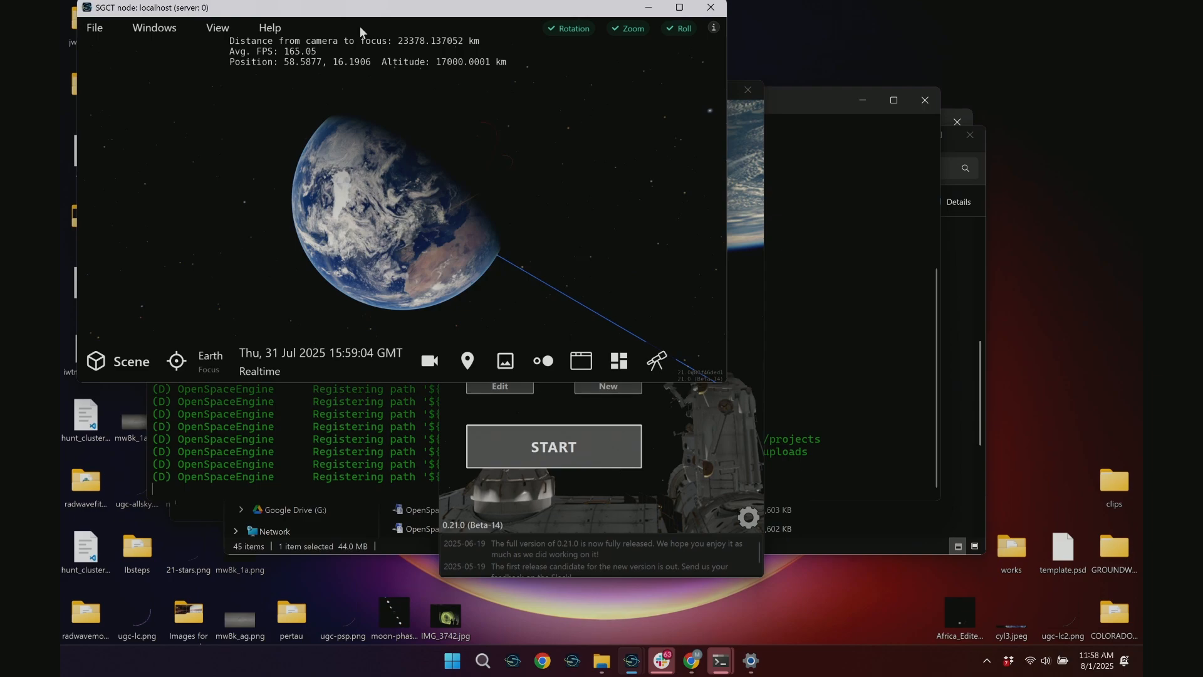
{"action": "left_click", "coordinate": [709, 427]}
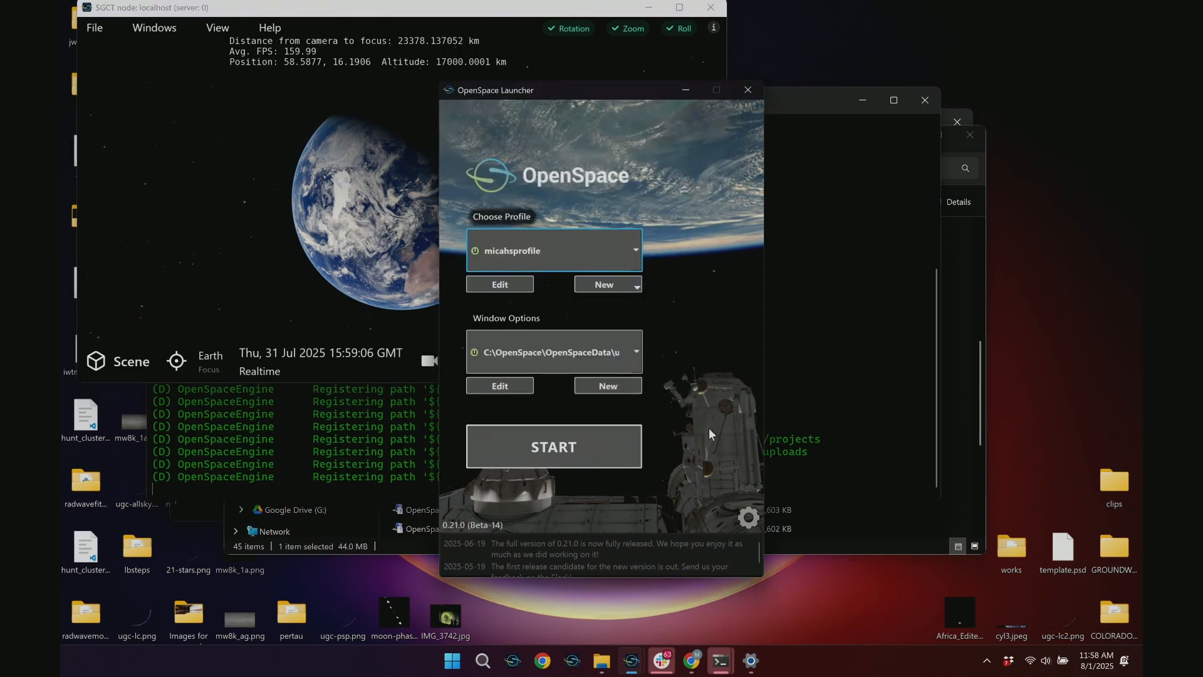
{"action": "left_click", "coordinate": [505, 287]}
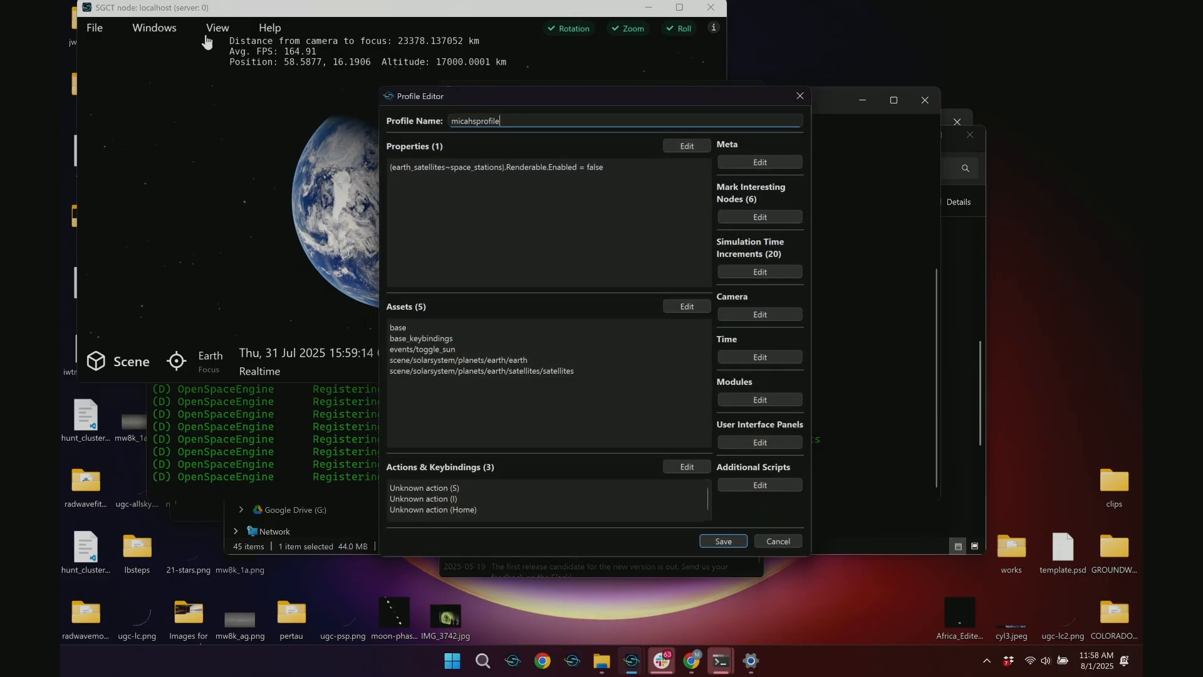
{"action": "left_click", "coordinate": [231, 161]}
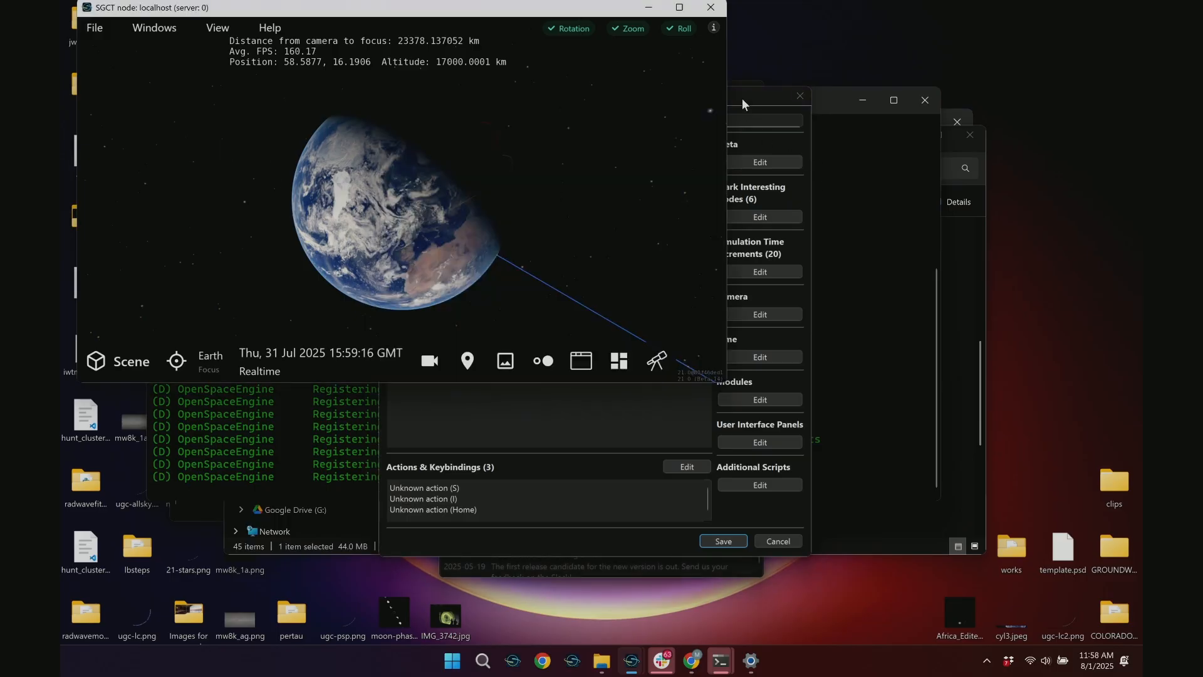
{"action": "left_click_drag", "start_coordinate": [742, 99], "coordinate": [952, 58]}
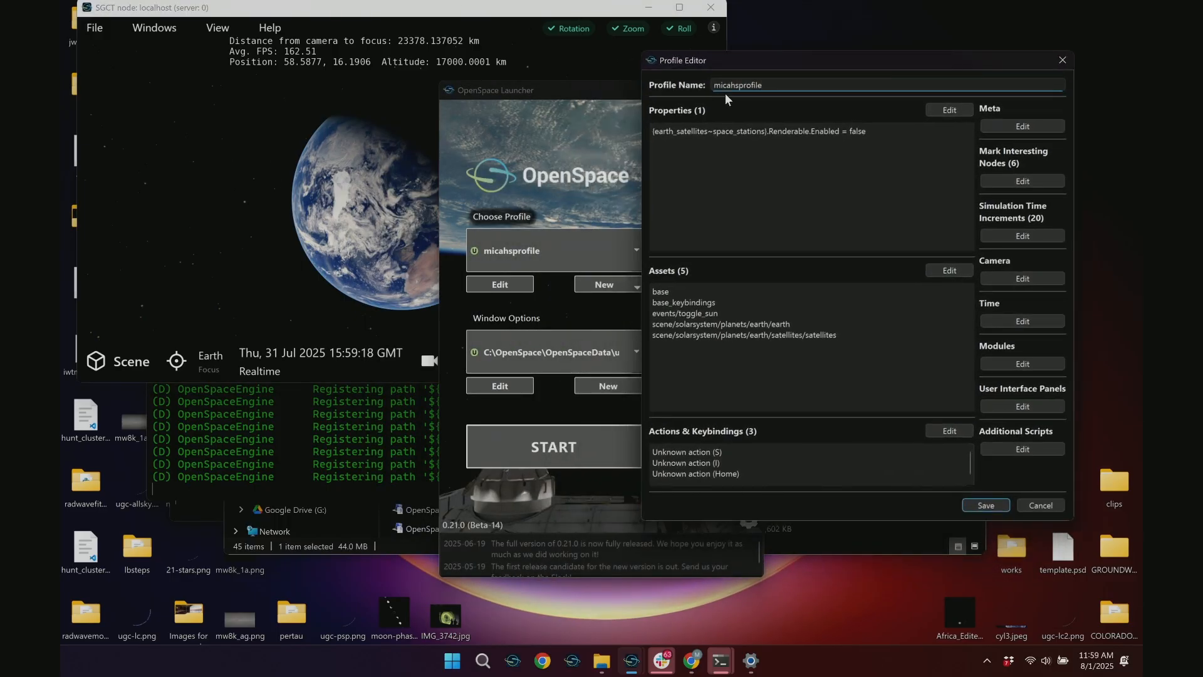
{"action": "left_click", "coordinate": [232, 184]}
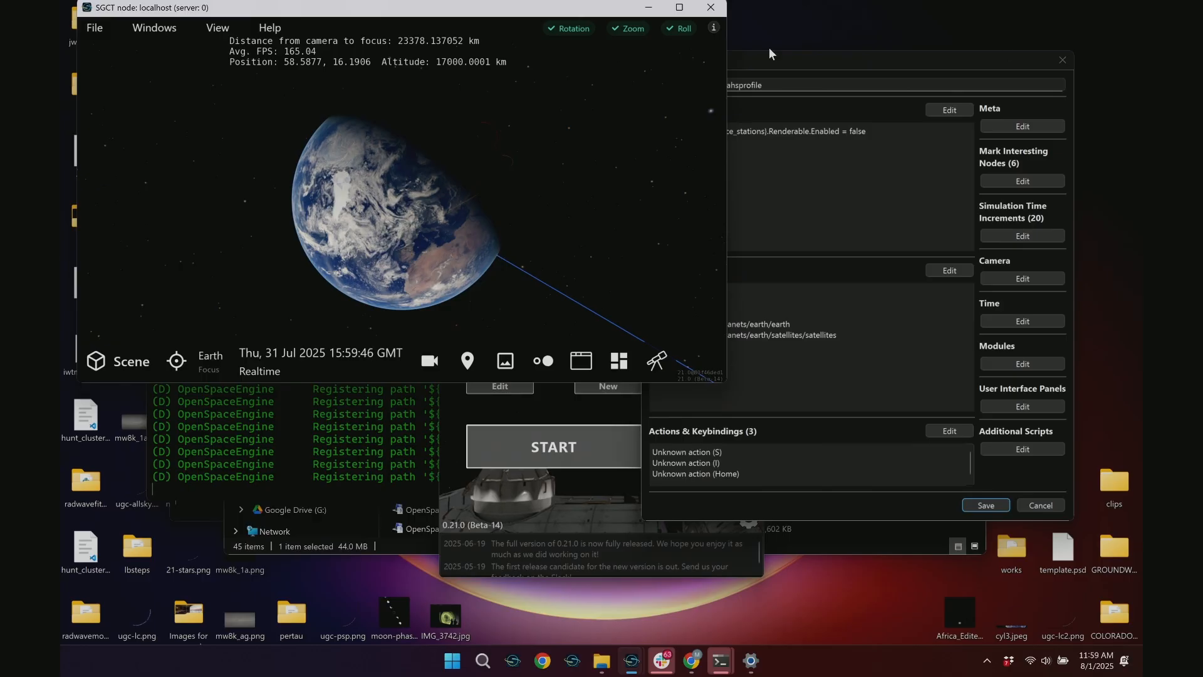
{"action": "left_click", "coordinate": [1062, 59]}
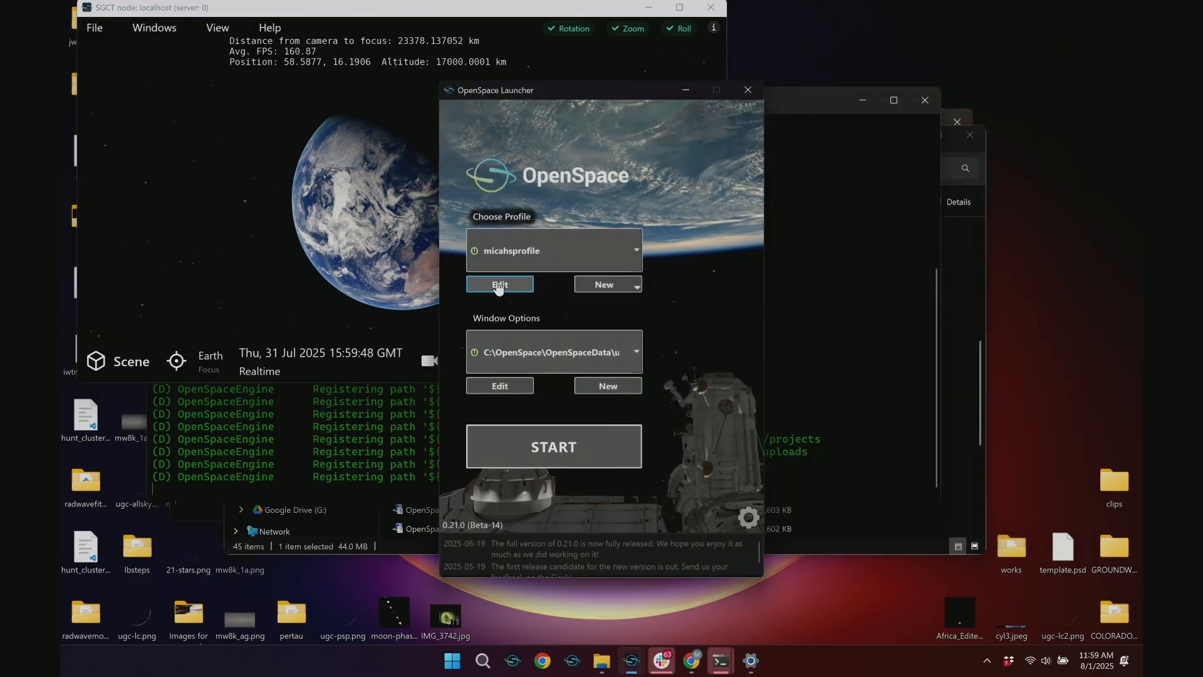
{"action": "left_click", "coordinate": [585, 252]}
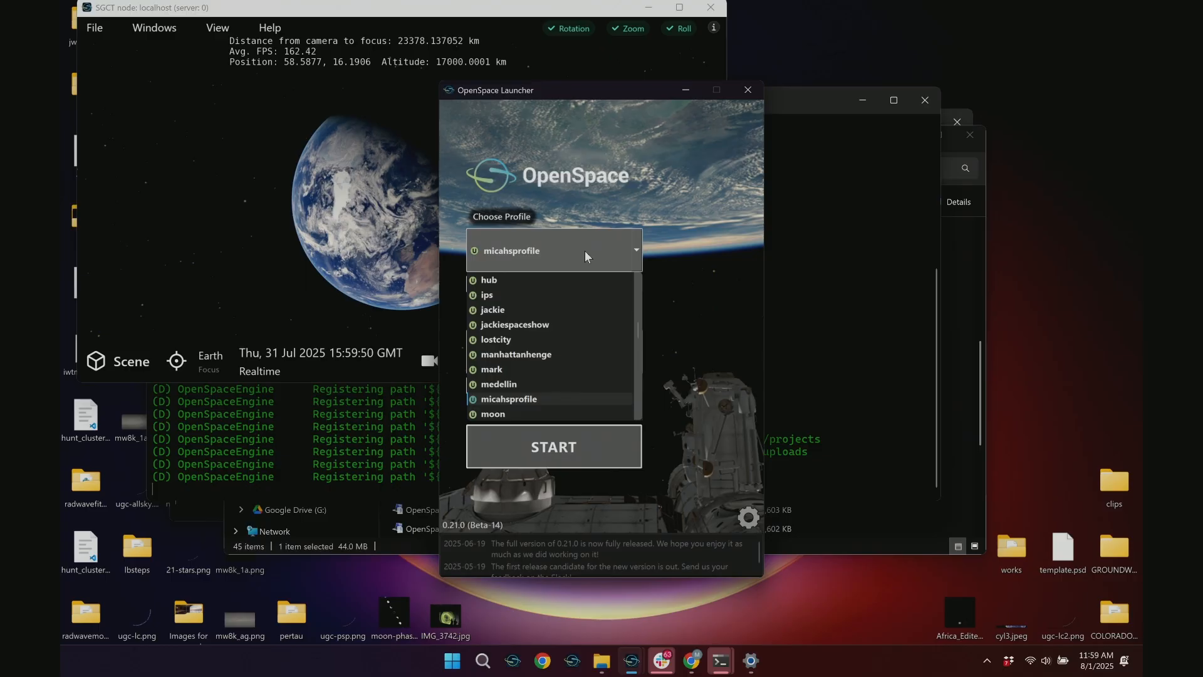
{"action": "left_click", "coordinate": [638, 250]}
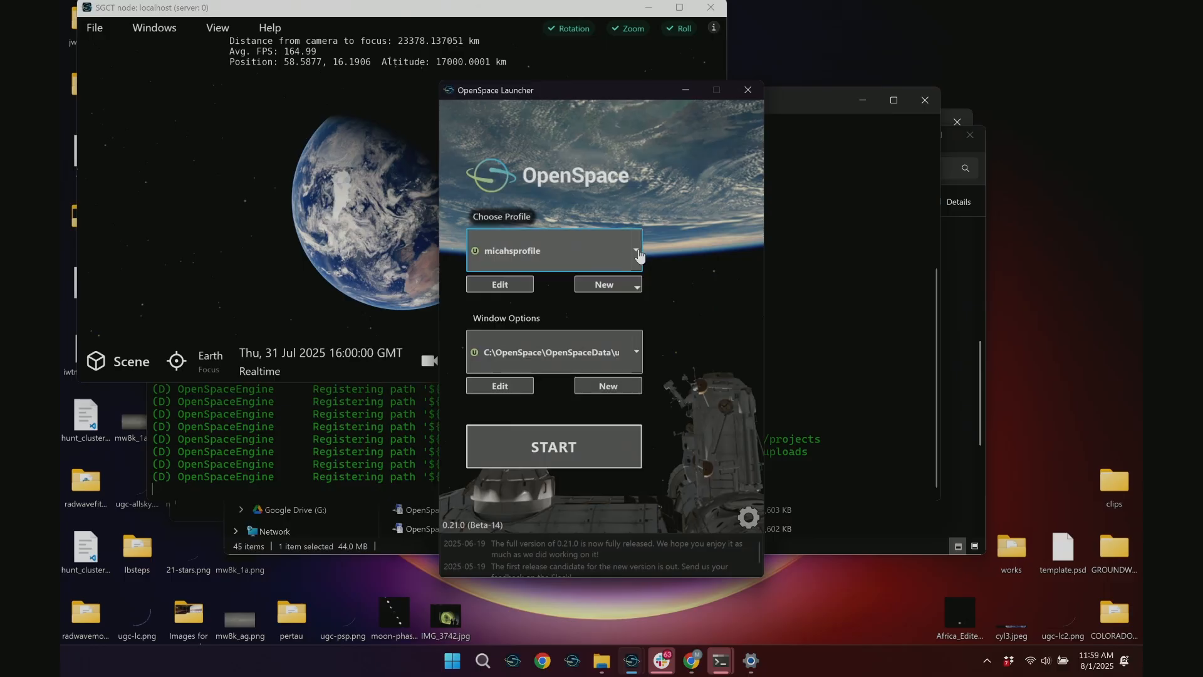
{"action": "left_click", "coordinate": [634, 286]}
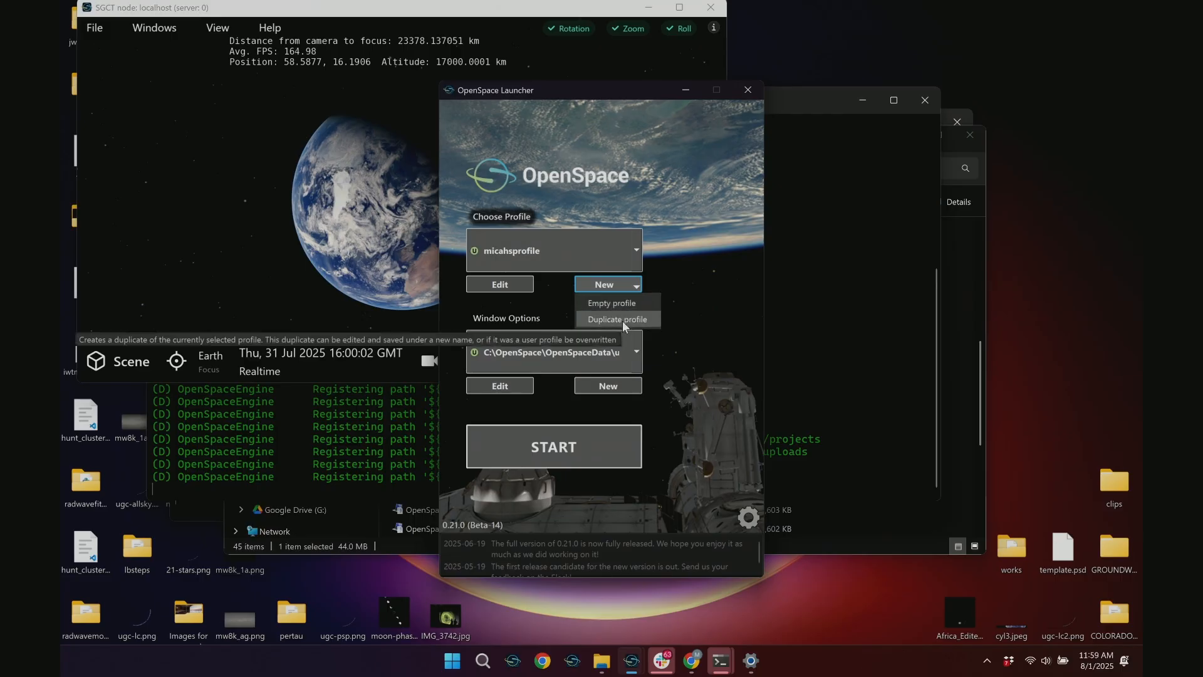
Choose the built-in default profile in the launcher and create a duplicate of it
{"action": "left_click", "coordinate": [607, 247]}
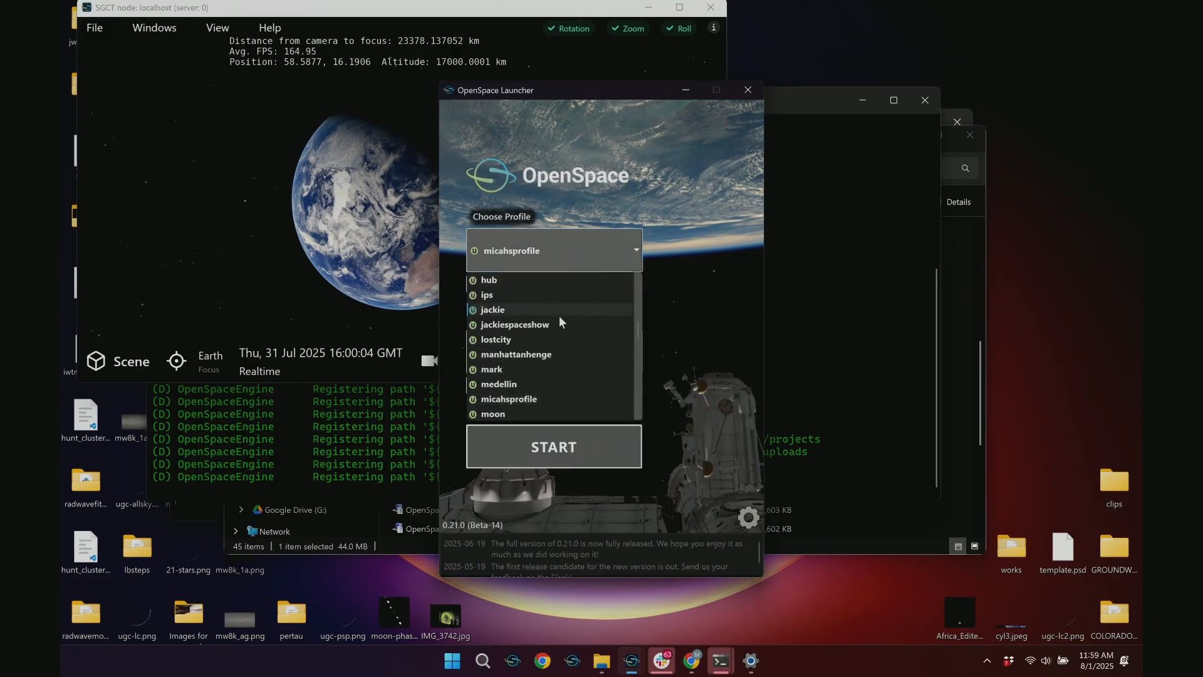
{"action": "scroll", "coordinate": [532, 366], "scroll_direction": "down", "scroll_amount": 5}
{"action": "scroll", "coordinate": [523, 376], "scroll_direction": "up", "scroll_amount": 8}
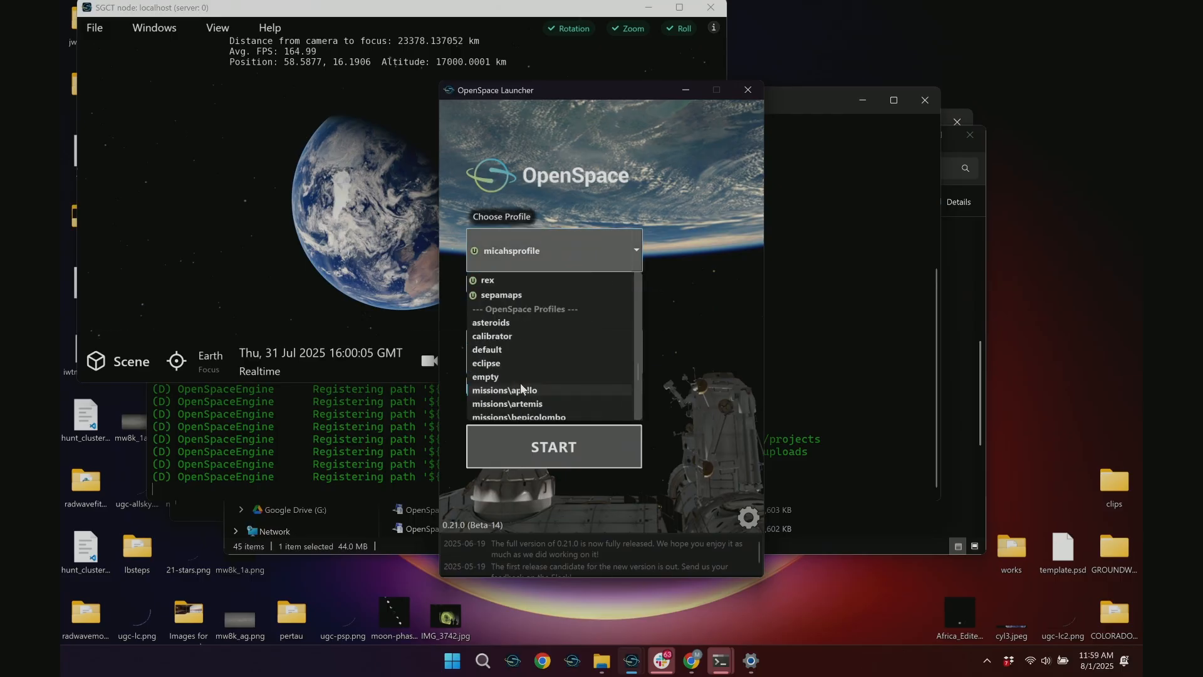
{"action": "left_click", "coordinate": [512, 349]}
{"action": "left_click", "coordinate": [619, 287]}
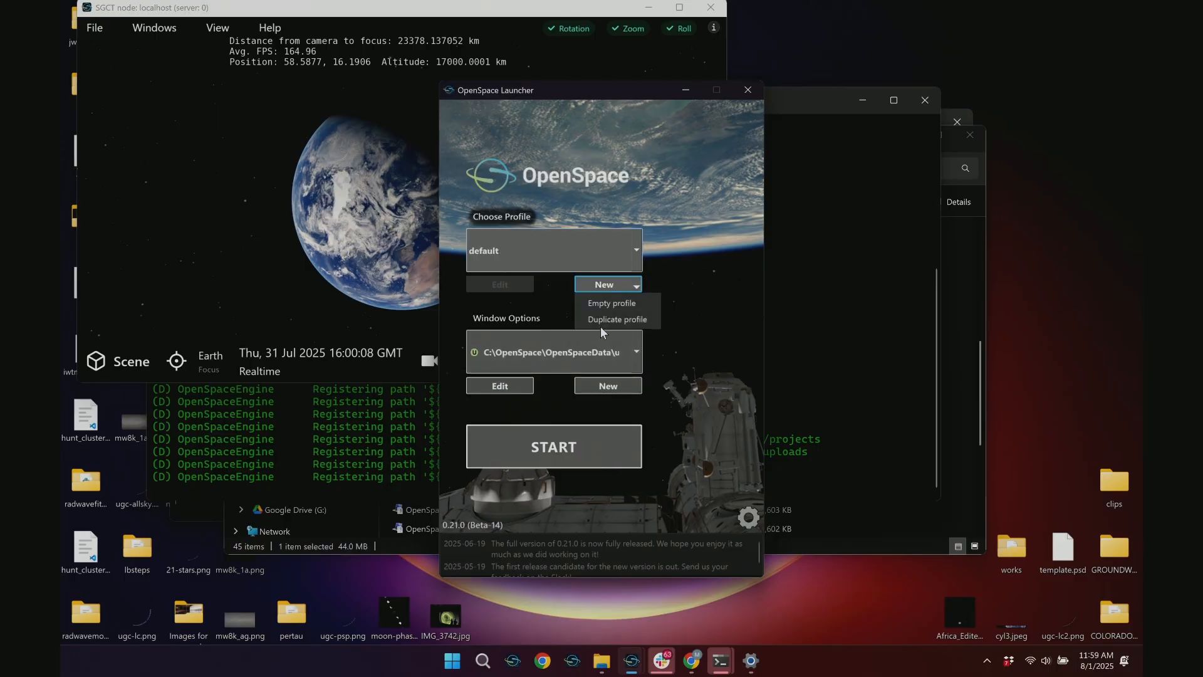
{"action": "left_click", "coordinate": [600, 320]}
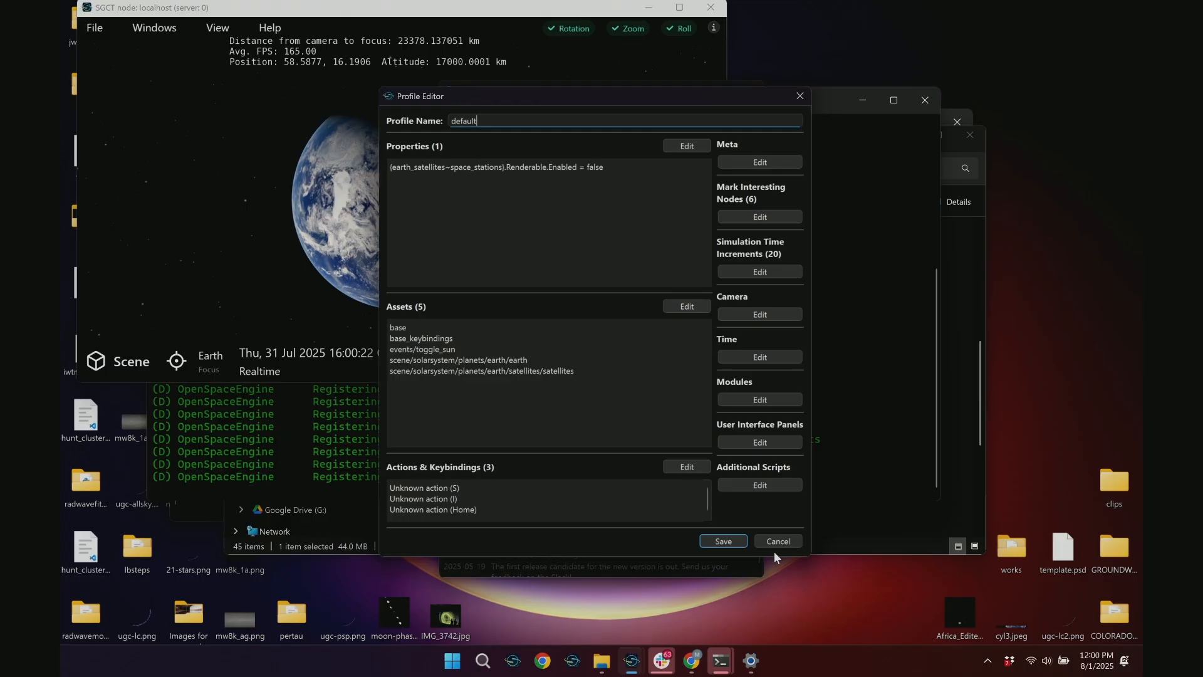
Name the duplicated profile myfirstprofile and save it as myfirstprofile.profile in the user profiles folder
{"action": "key", "text": "ctrl+a"}
{"action": "type", "text": "myfirstprofile"}
{"action": "left_click", "coordinate": [723, 541]}
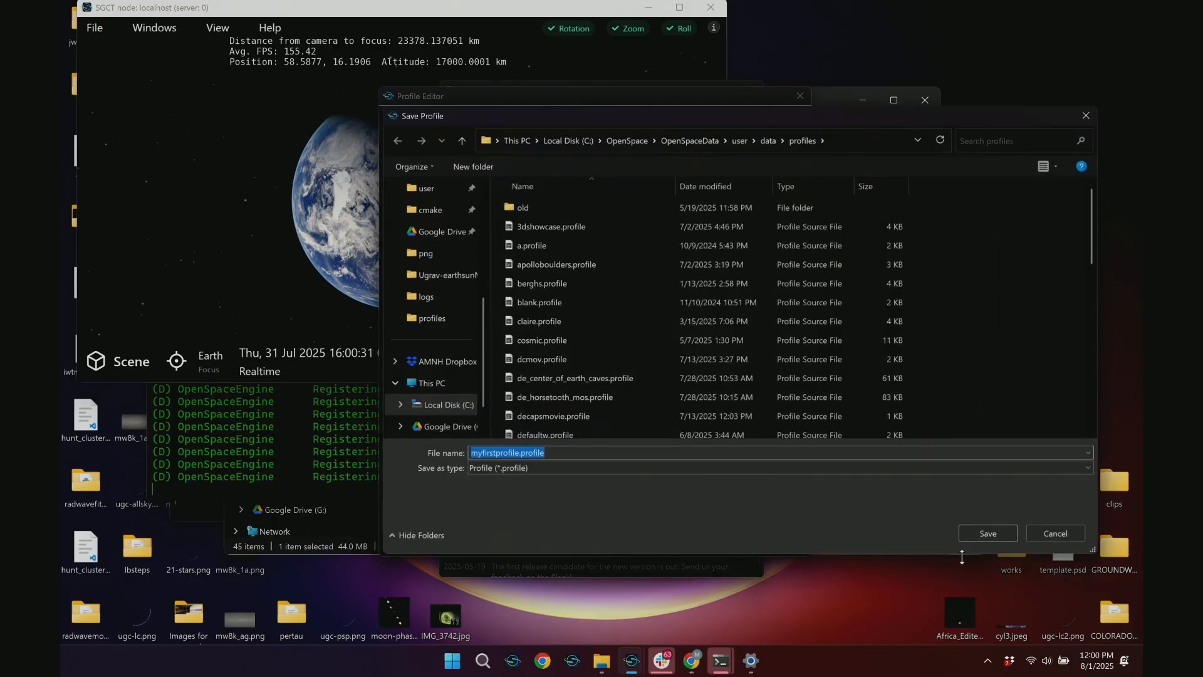
{"action": "left_click", "coordinate": [1014, 541]}
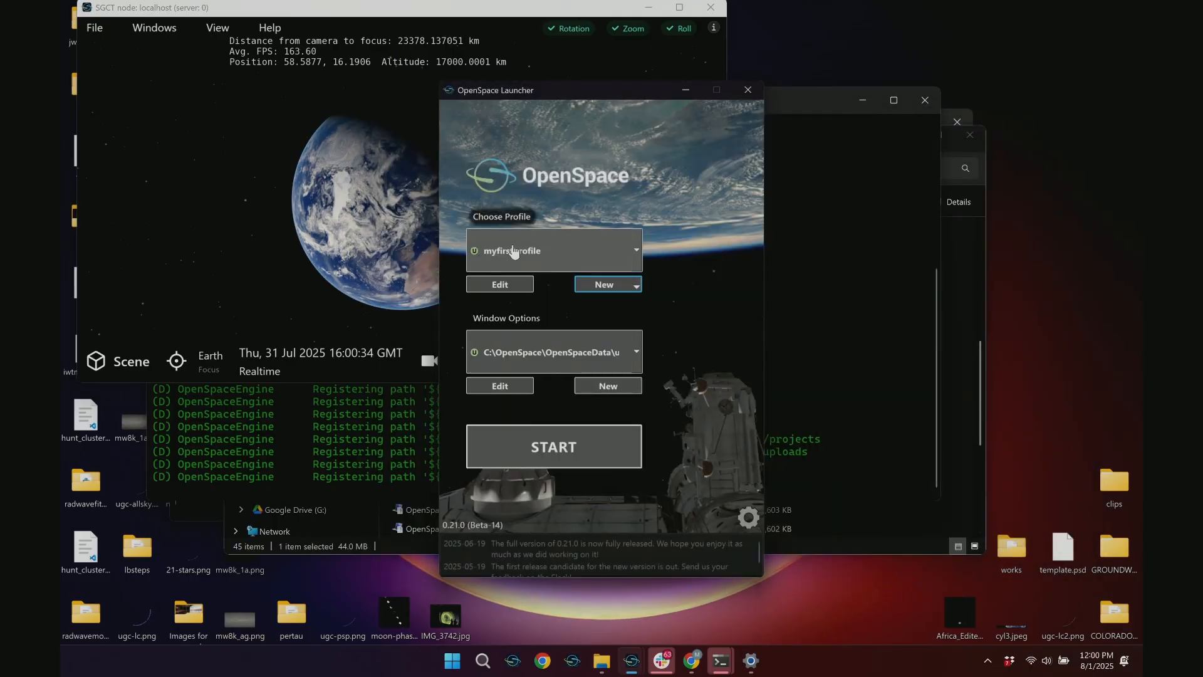
Open myfirstprofile for editing and, in the running OpenSpace scene, move the camera away from Earth and orbit around it
{"action": "left_click", "coordinate": [500, 286]}
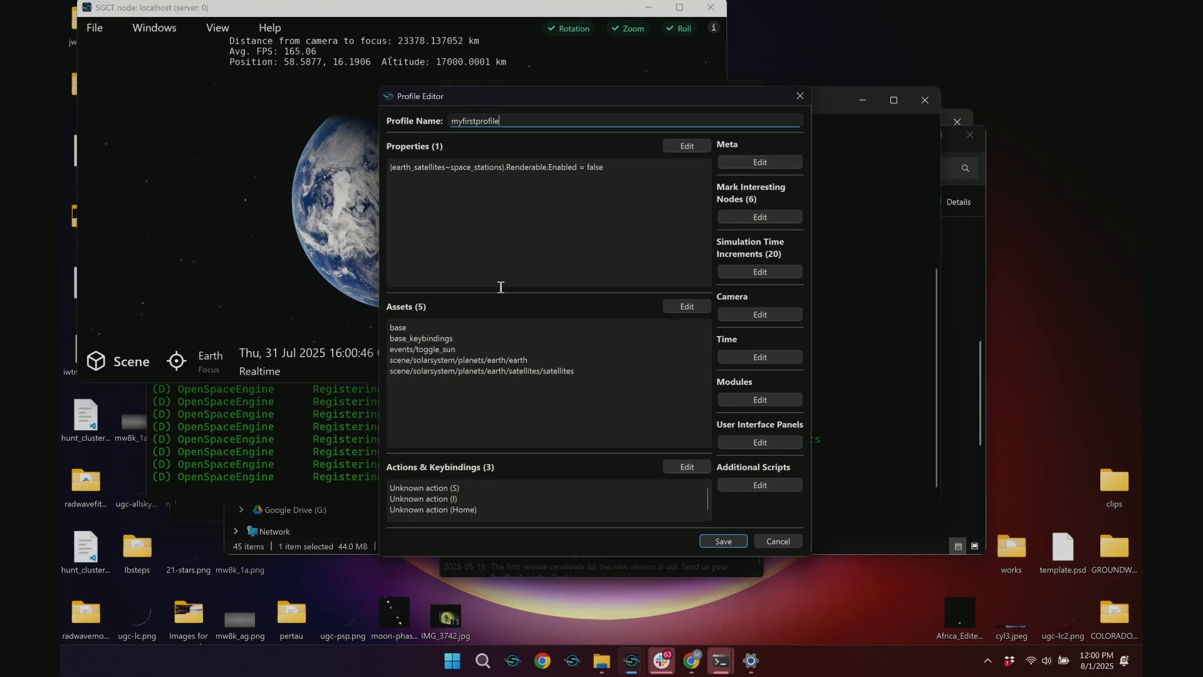
{"action": "left_click", "coordinate": [324, 196]}
{"action": "left_click_drag", "start_coordinate": [452, 208], "coordinate": [413, 145]}
{"action": "right_click_drag", "start_coordinate": [414, 146], "coordinate": [515, 428]}
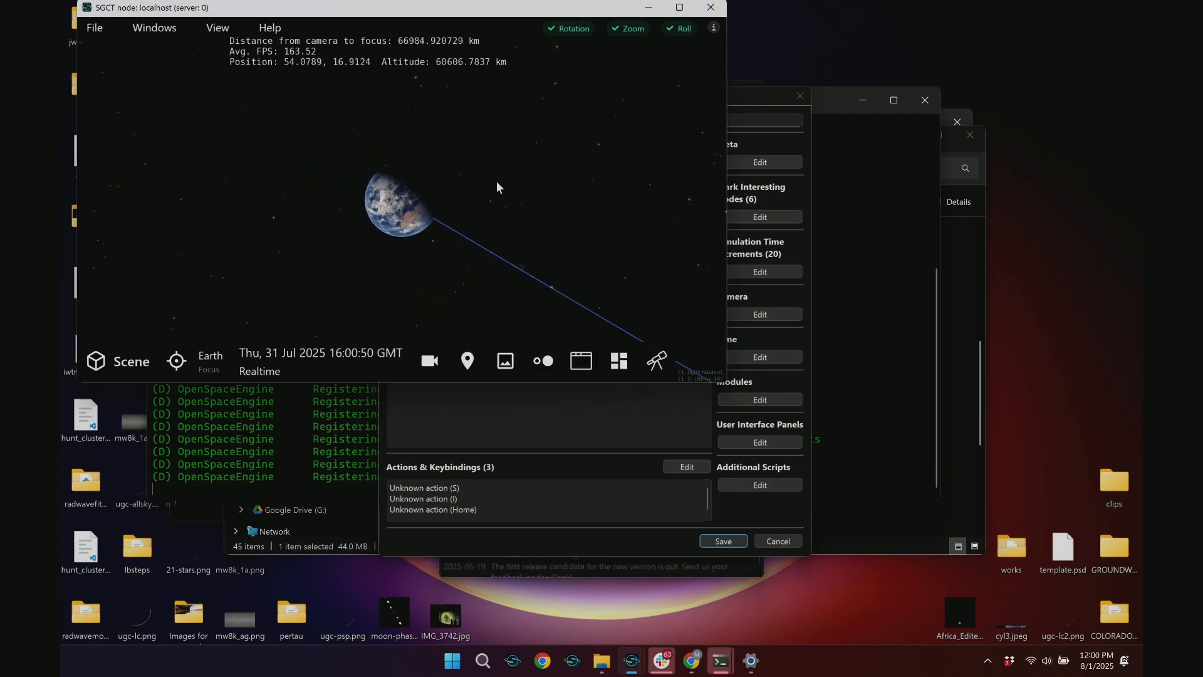
{"action": "left_click_drag", "start_coordinate": [448, 240], "coordinate": [600, 135]}
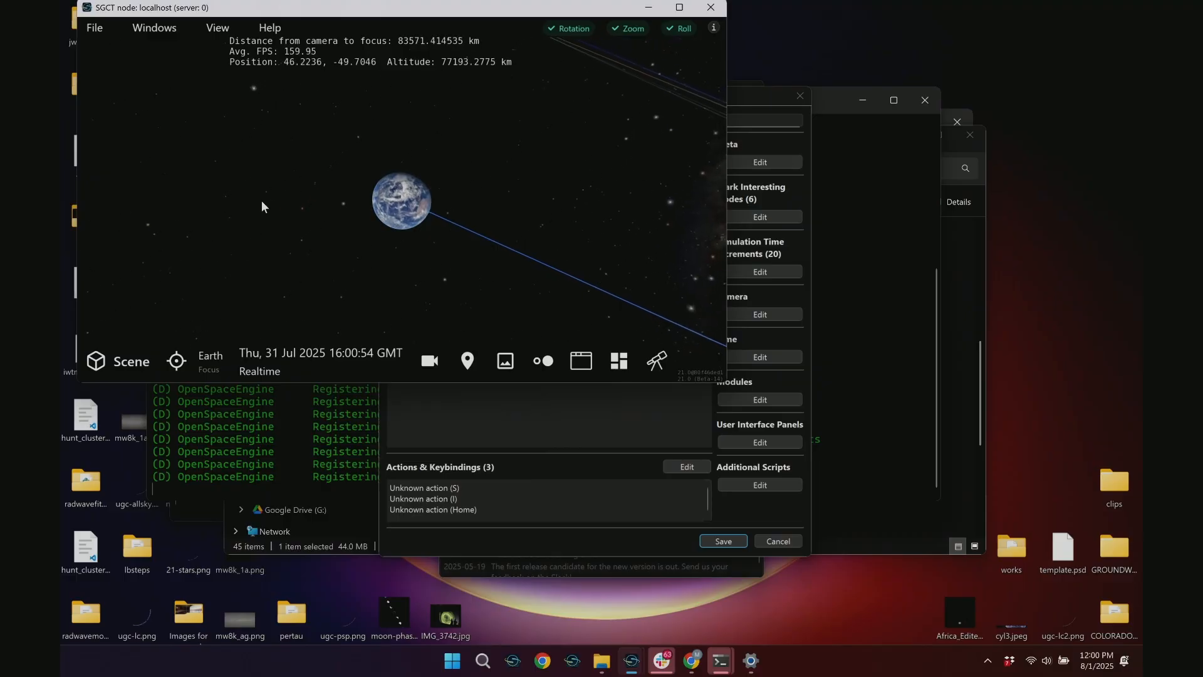
Search the scene nodes for "eart" and set the Earth Trail's appearance color to orange, rgb(250, 176, 5)
{"action": "left_click", "coordinate": [89, 374]}
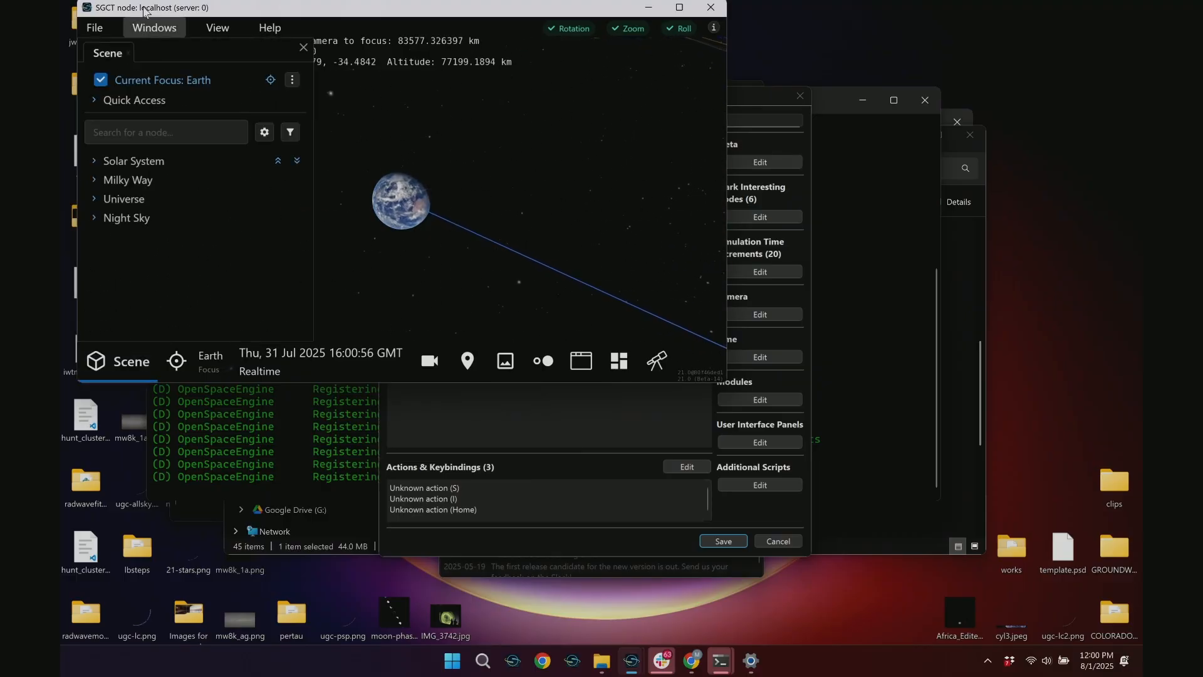
{"action": "left_click", "coordinate": [118, 125]}
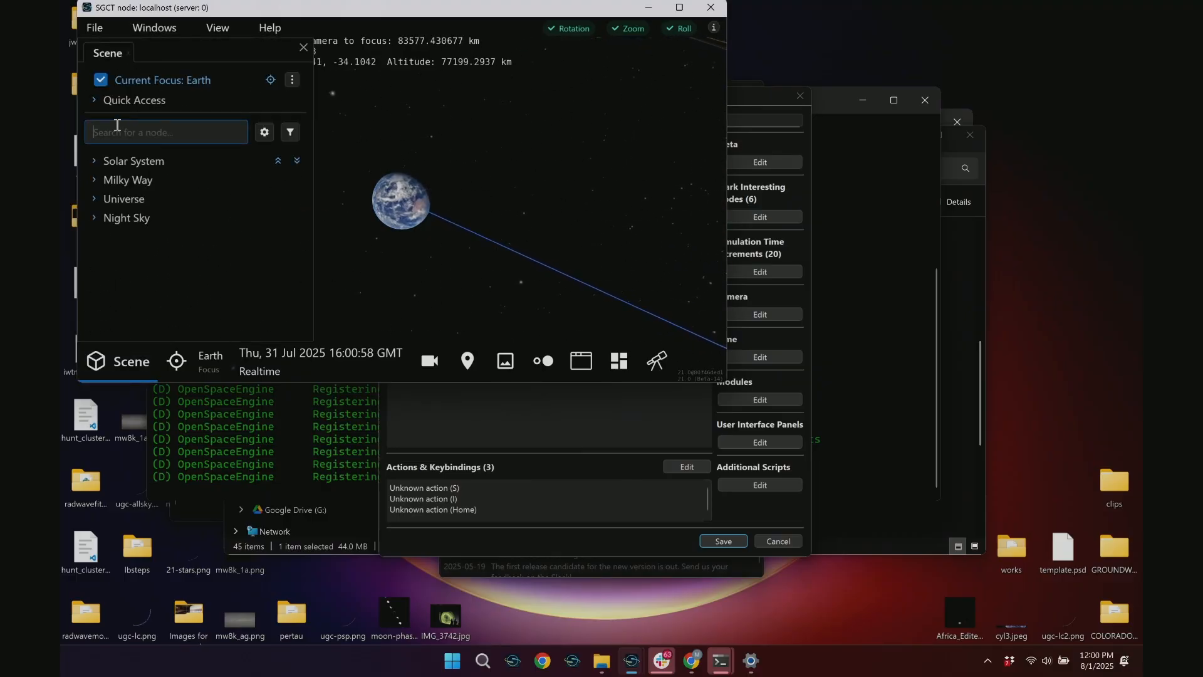
{"action": "type", "text": "eart"}
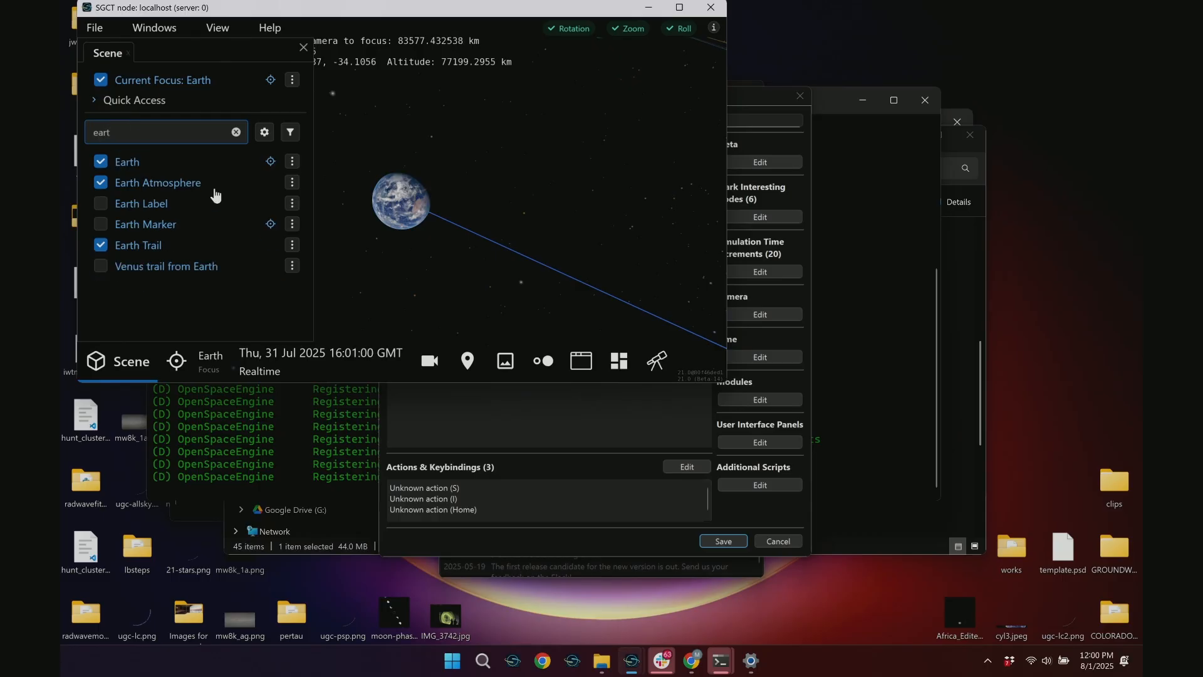
{"action": "left_click", "coordinate": [192, 249]}
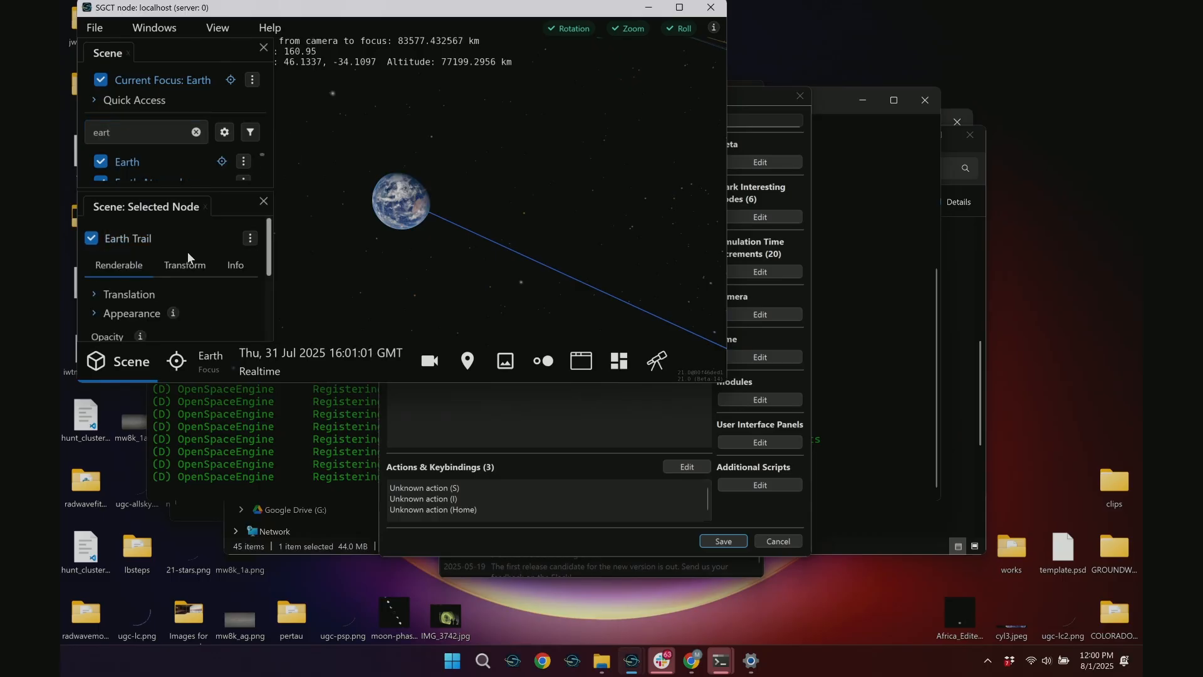
{"action": "left_click", "coordinate": [132, 313]}
{"action": "scroll", "coordinate": [119, 301], "scroll_direction": "down", "scroll_amount": 2}
{"action": "left_click", "coordinate": [121, 290]}
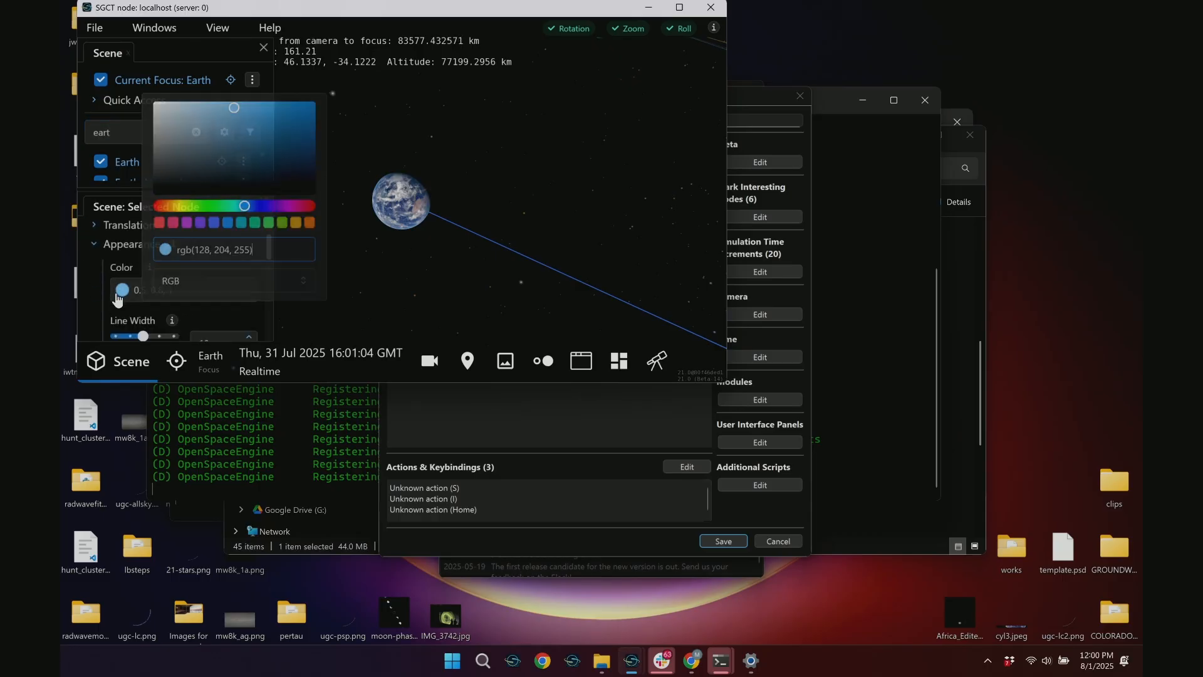
{"action": "left_click", "coordinate": [297, 224]}
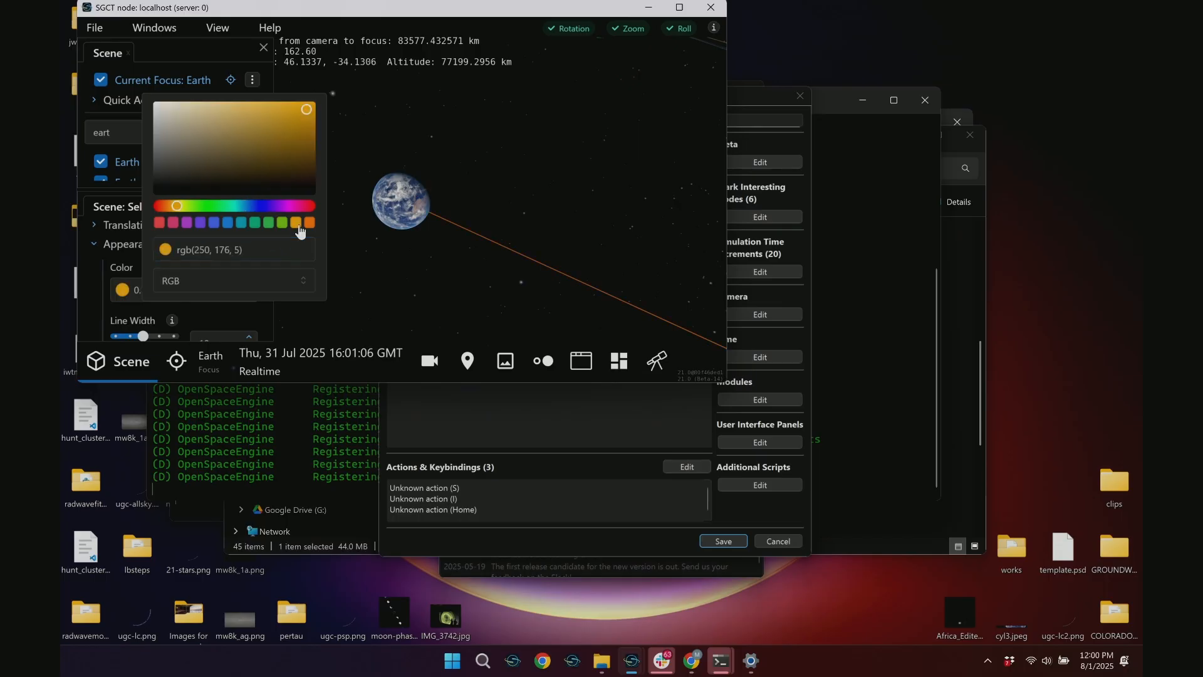
Add the logged Earth Trail color command (0.980392, 0.690196, 0.019608) from the script log to the profile's properties and save the property list
{"action": "left_click", "coordinate": [433, 258]}
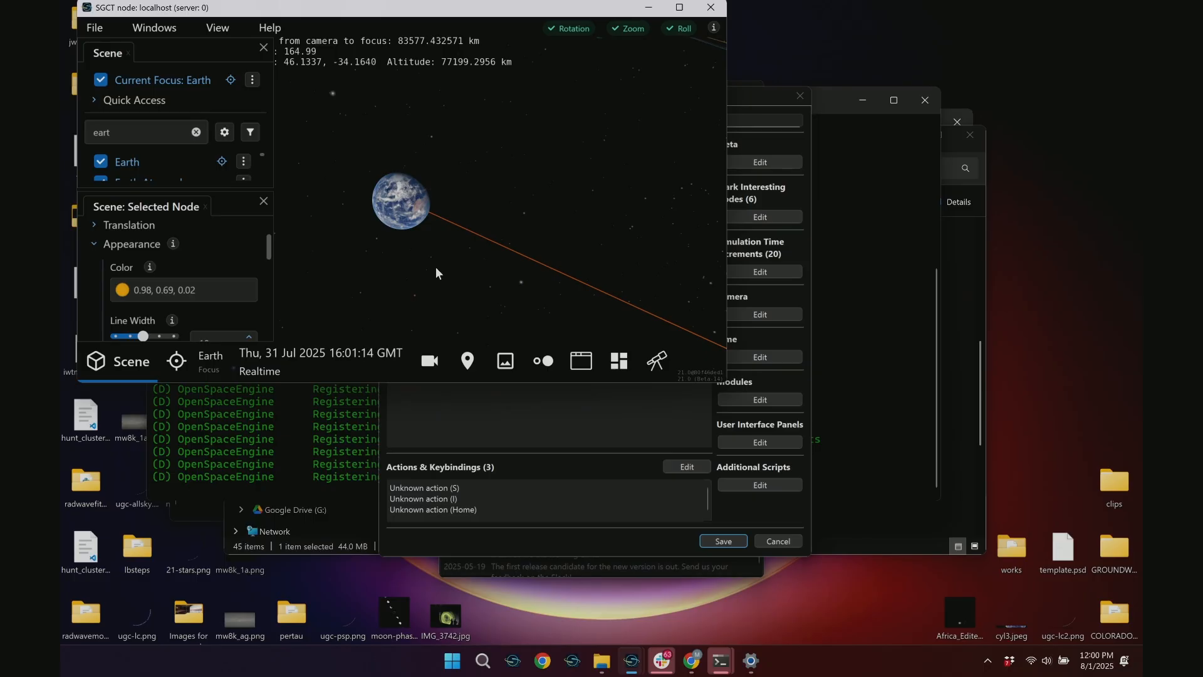
{"action": "left_click", "coordinate": [511, 427]}
{"action": "left_click", "coordinate": [484, 204]}
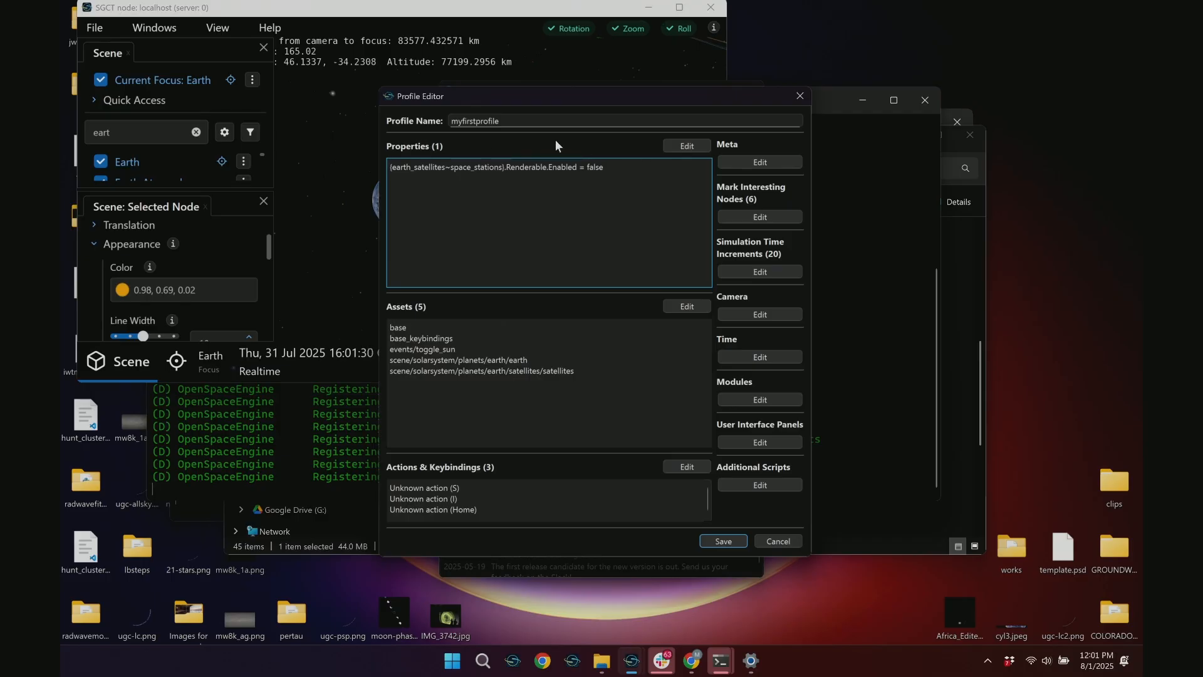
{"action": "left_click", "coordinate": [687, 147]}
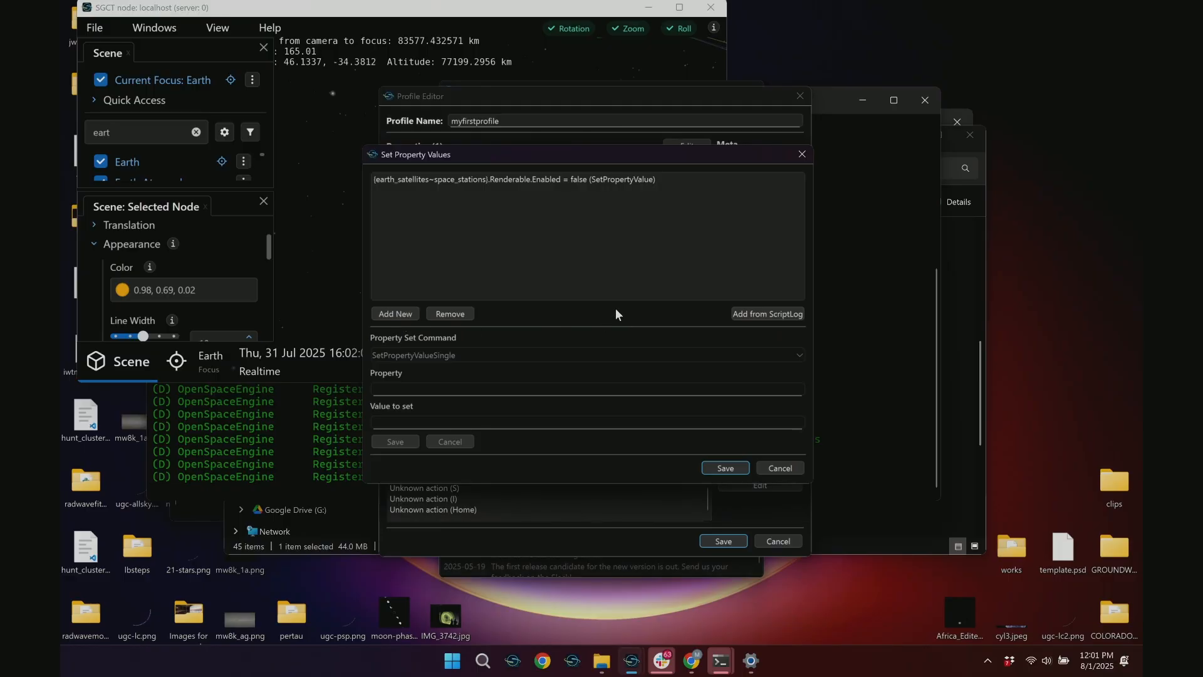
{"action": "left_click", "coordinate": [757, 315]}
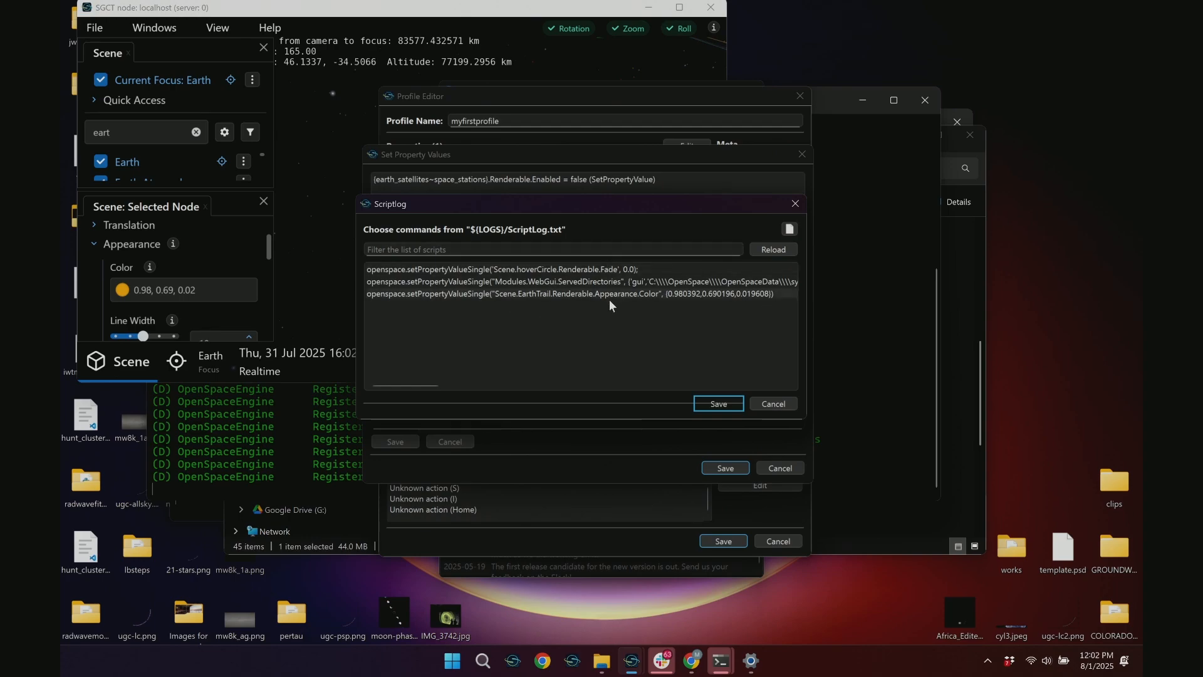
{"action": "left_click", "coordinate": [526, 305]}
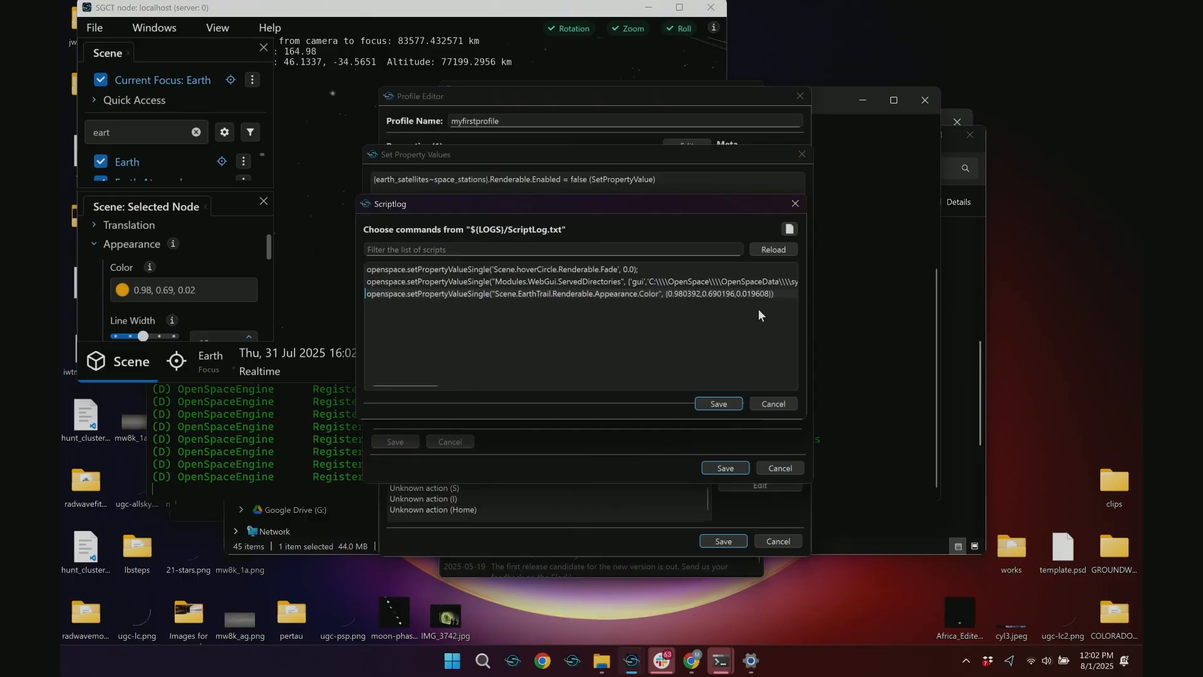
{"action": "left_click", "coordinate": [702, 405]}
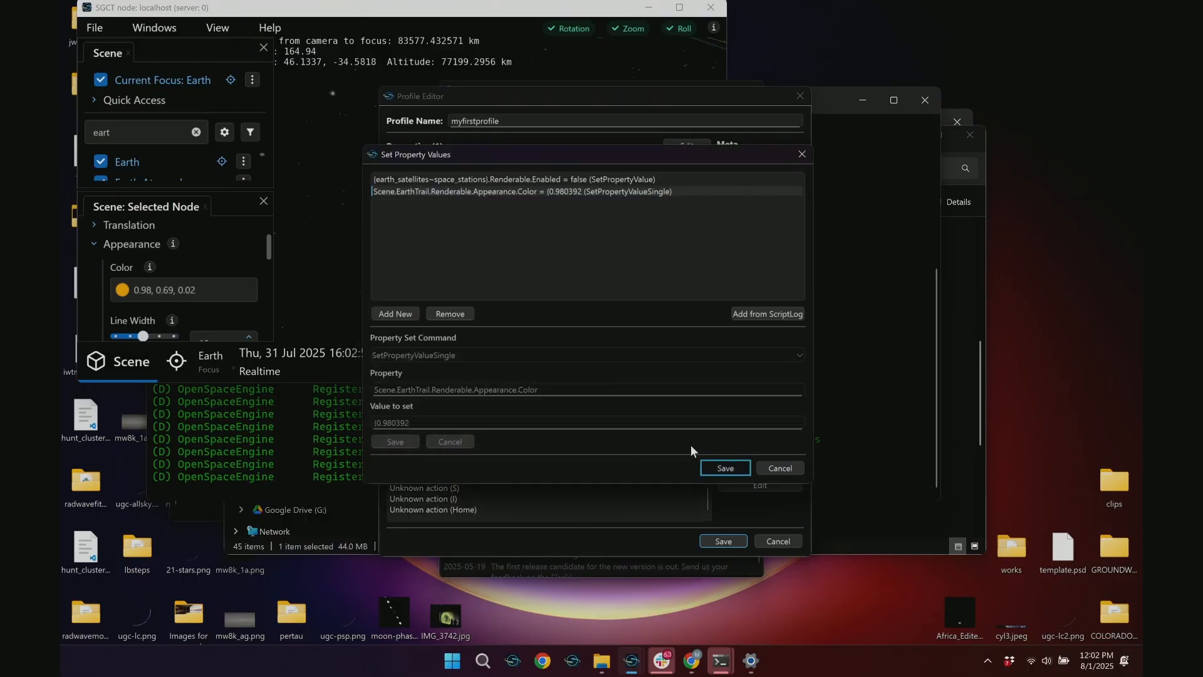
{"action": "left_click", "coordinate": [721, 469]}
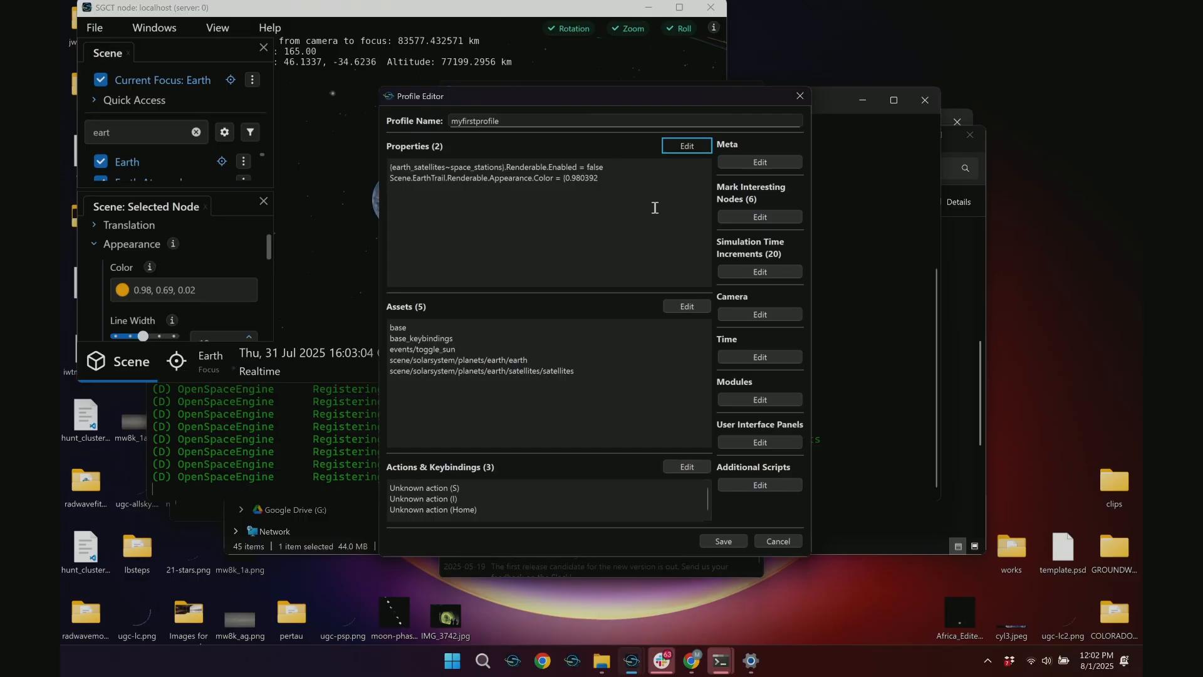
In the running scene, change the Earth Trail's appearance color to a pale orange of 1, 0.847, 0.502
{"action": "left_click", "coordinate": [332, 276]}
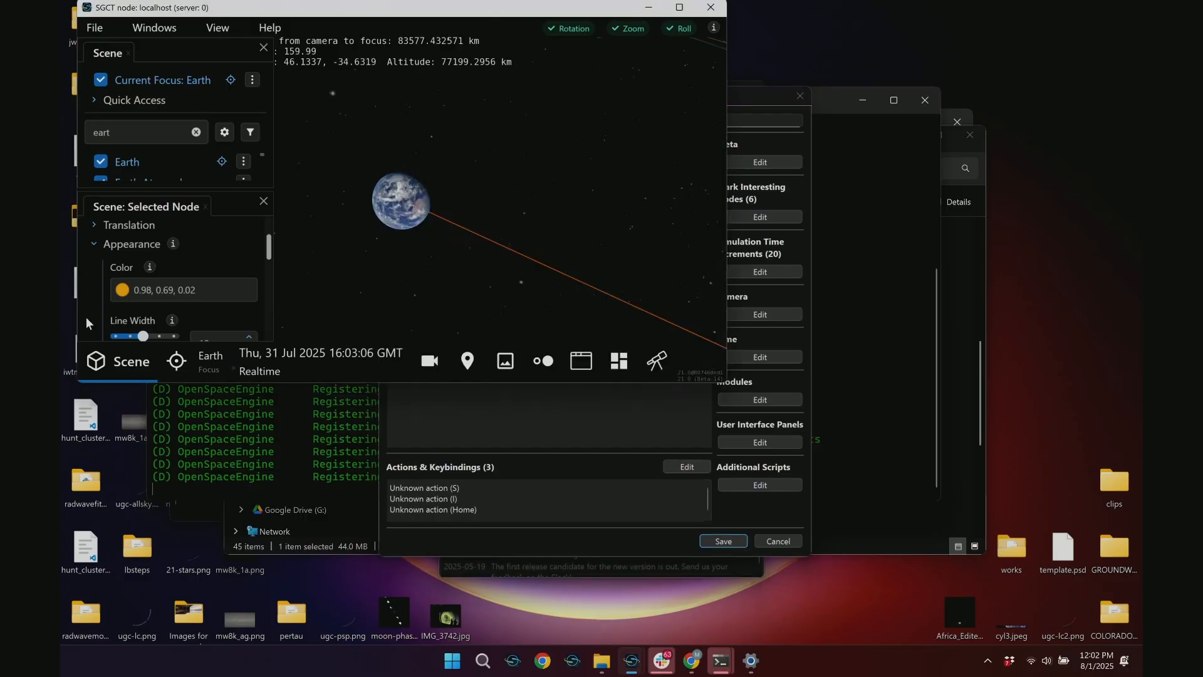
{"action": "left_click", "coordinate": [122, 290]}
{"action": "left_click", "coordinate": [258, 143]}
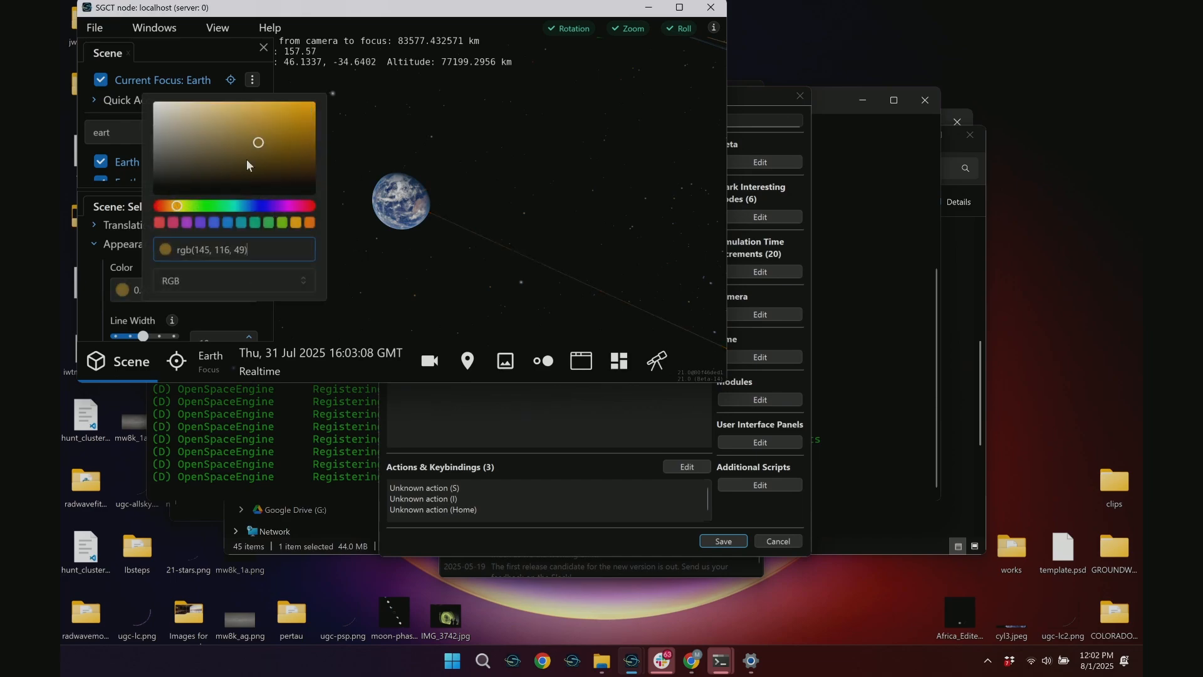
{"action": "mouse_move", "coordinate": [246, 159]}
{"action": "left_mouse_down"}
{"action": "mouse_move", "coordinate": [258, 107]}
{"action": "mouse_move", "coordinate": [190, 123]}
{"action": "mouse_move", "coordinate": [302, 122]}
{"action": "mouse_move", "coordinate": [142, 88]}
{"action": "mouse_move", "coordinate": [235, 100]}
{"action": "left_mouse_up"}
{"action": "left_click", "coordinate": [554, 201]}
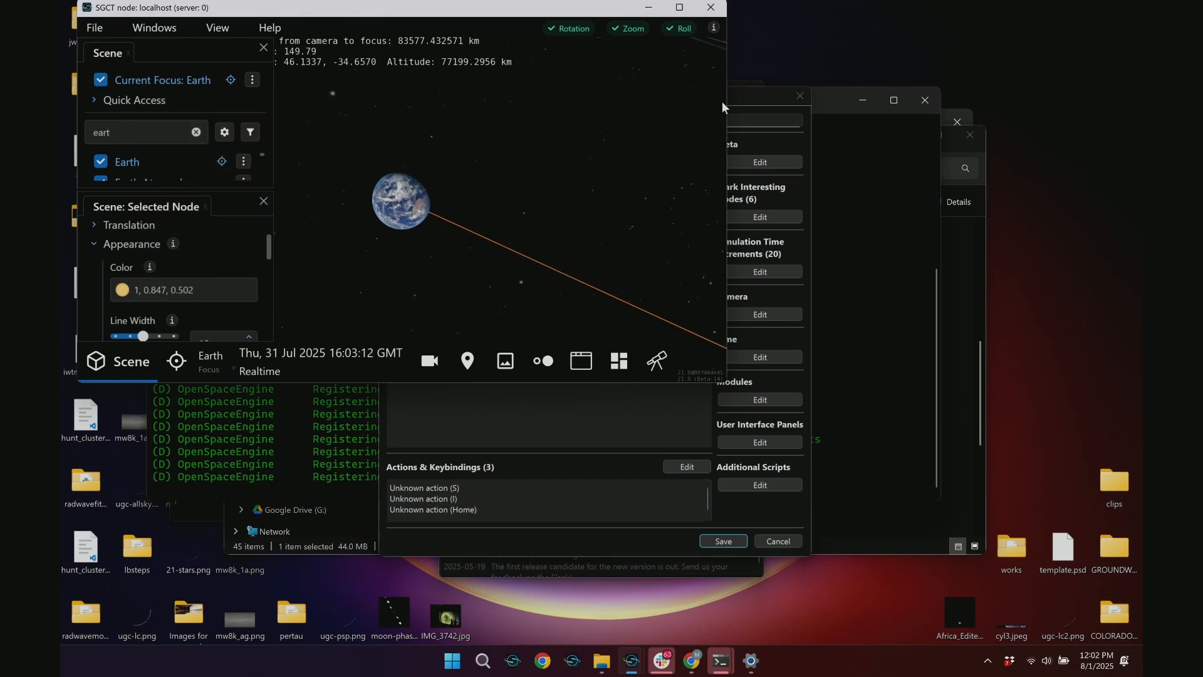
Add the most recent logged Earth Trail color command (1.000000, 0.847059, 0.501961) from the script log to the profile's property values
{"action": "left_click", "coordinate": [728, 107]}
{"action": "left_click", "coordinate": [679, 145]}
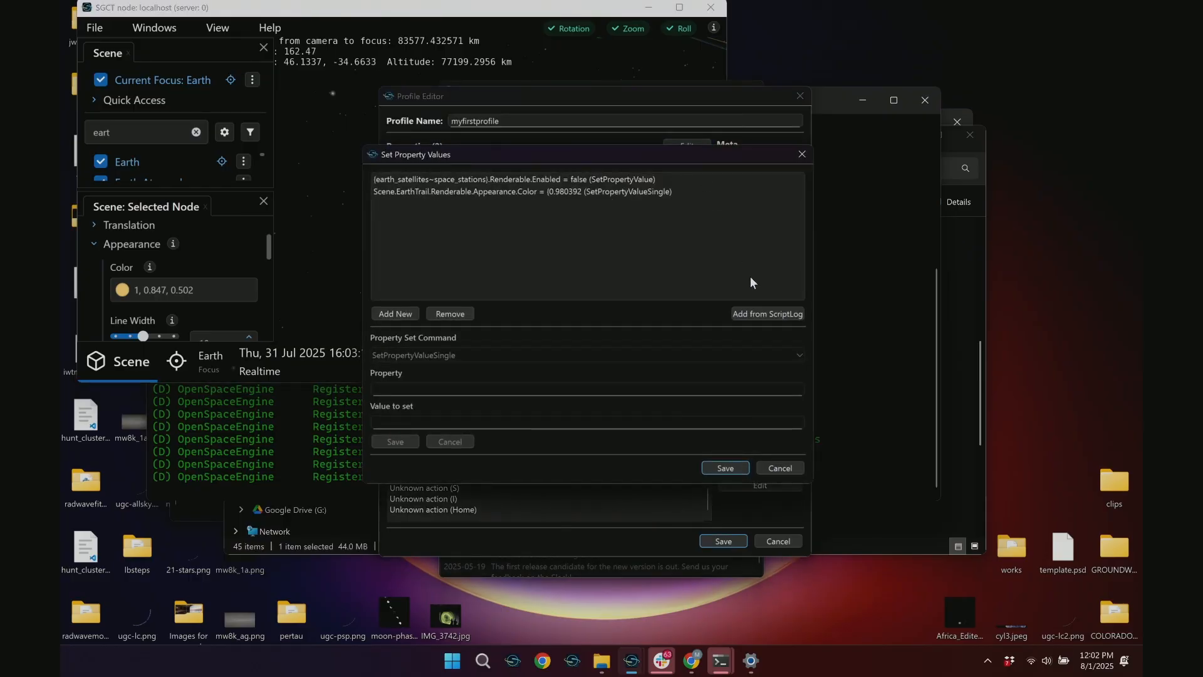
{"action": "left_click", "coordinate": [745, 313]}
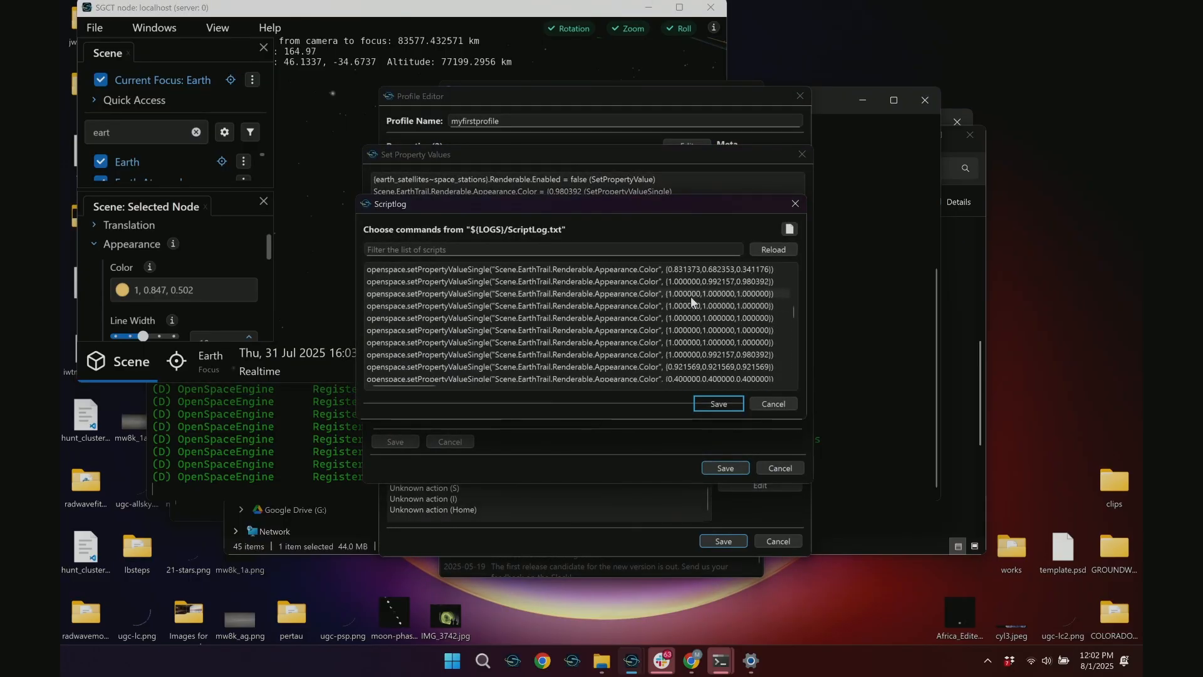
{"action": "scroll", "coordinate": [691, 293], "scroll_direction": "up", "scroll_amount": 10}
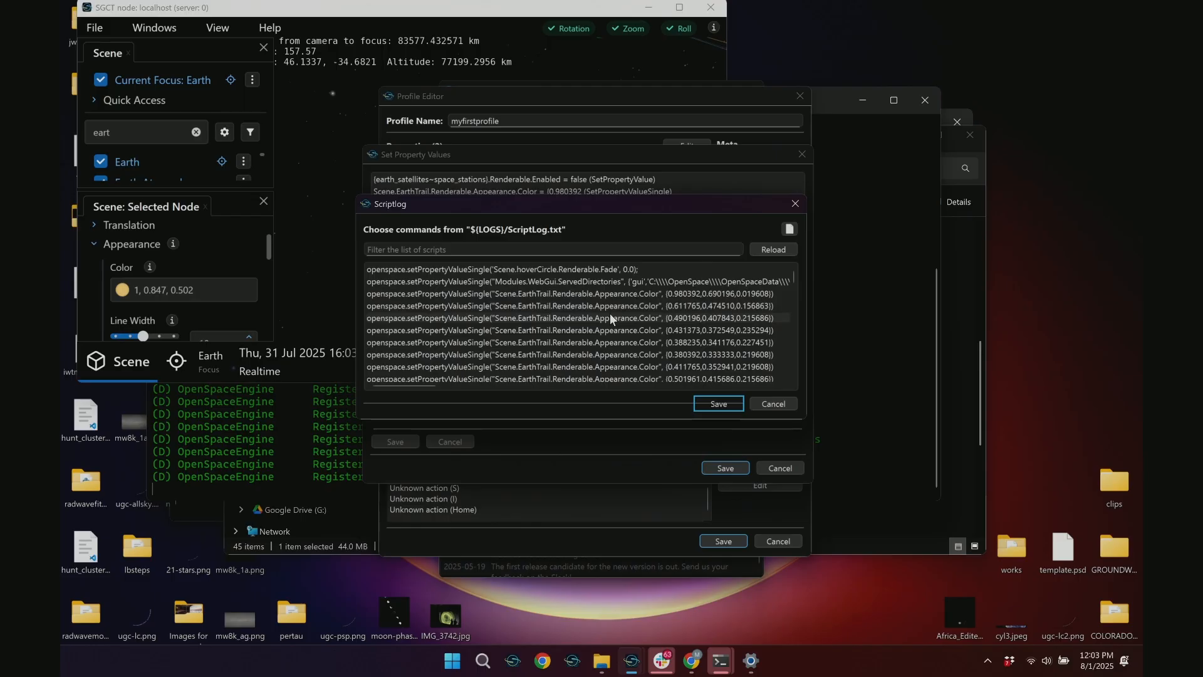
{"action": "scroll", "coordinate": [610, 313], "scroll_direction": "down", "scroll_amount": 5}
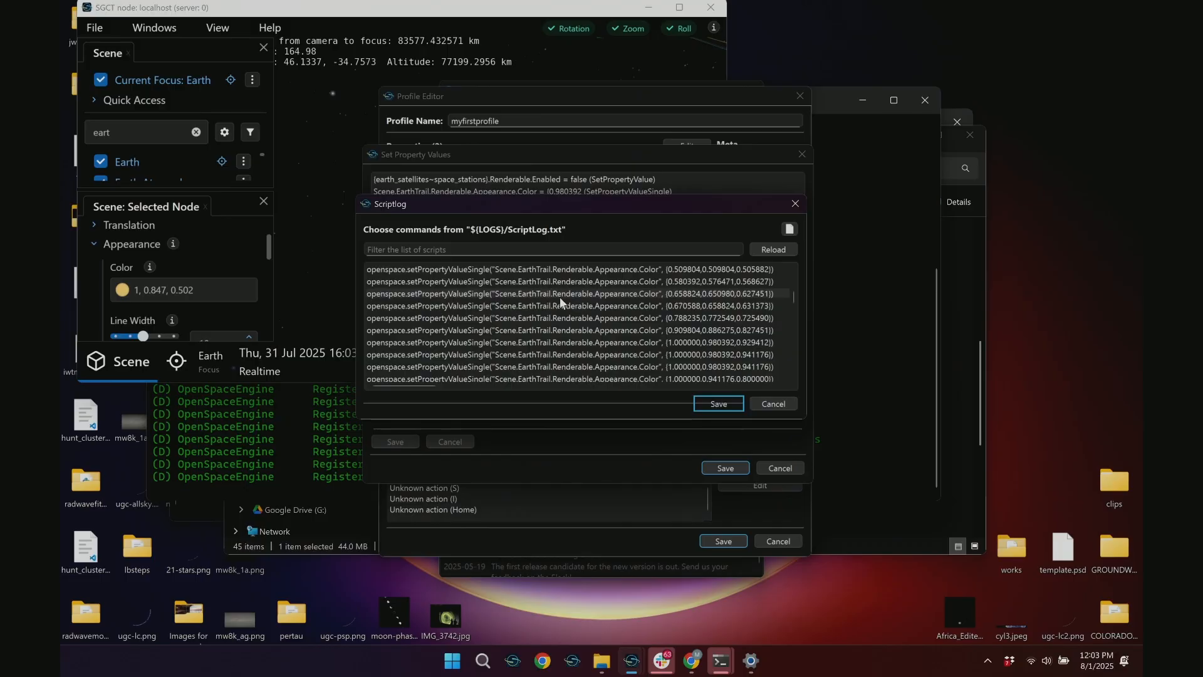
{"action": "scroll", "coordinate": [764, 310], "scroll_direction": "down", "scroll_amount": 5}
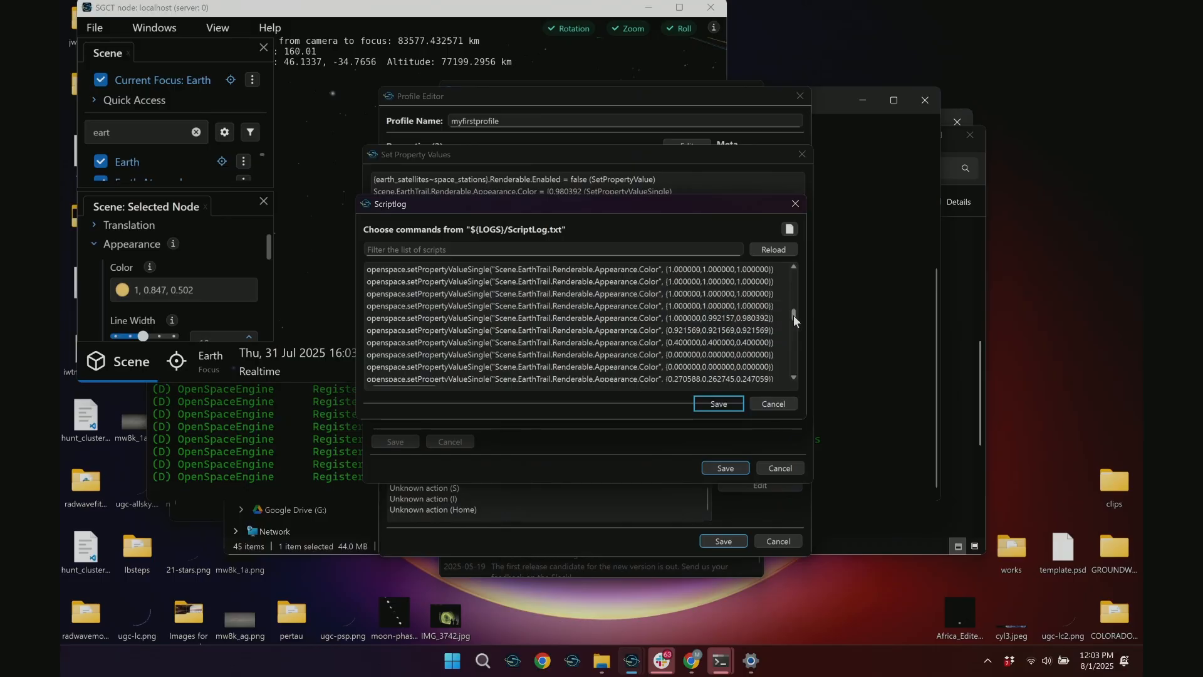
{"action": "left_click_drag", "start_coordinate": [794, 315], "coordinate": [791, 374]}
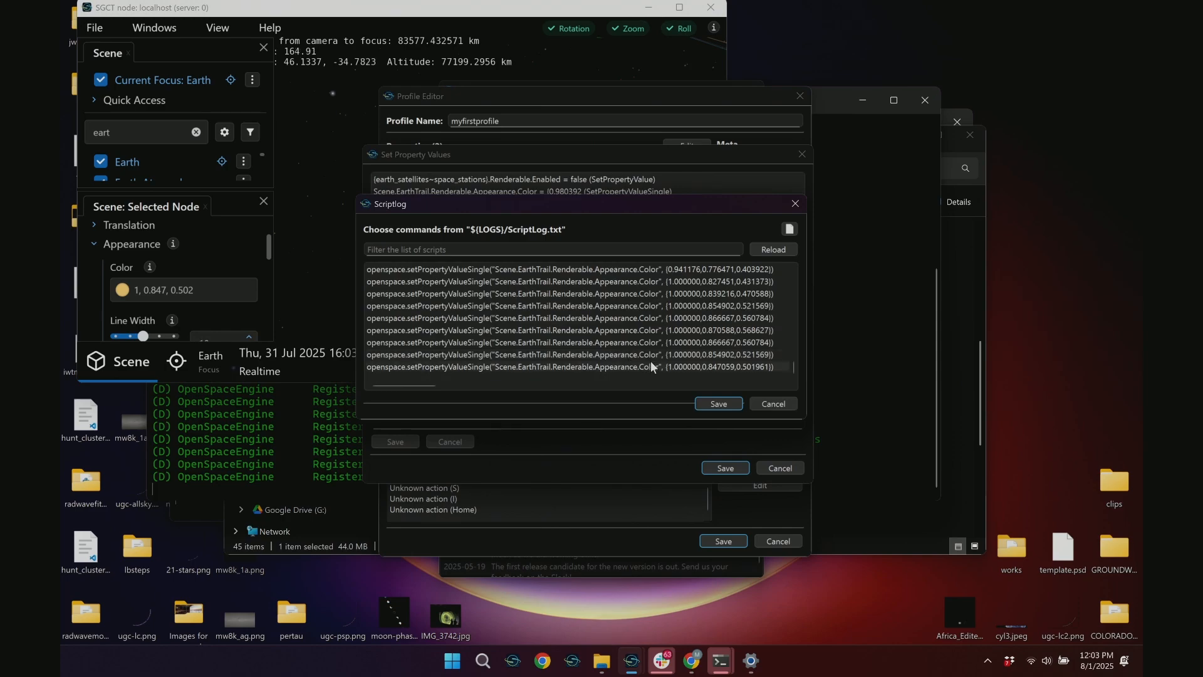
{"action": "left_click", "coordinate": [723, 371]}
{"action": "left_click", "coordinate": [725, 408]}
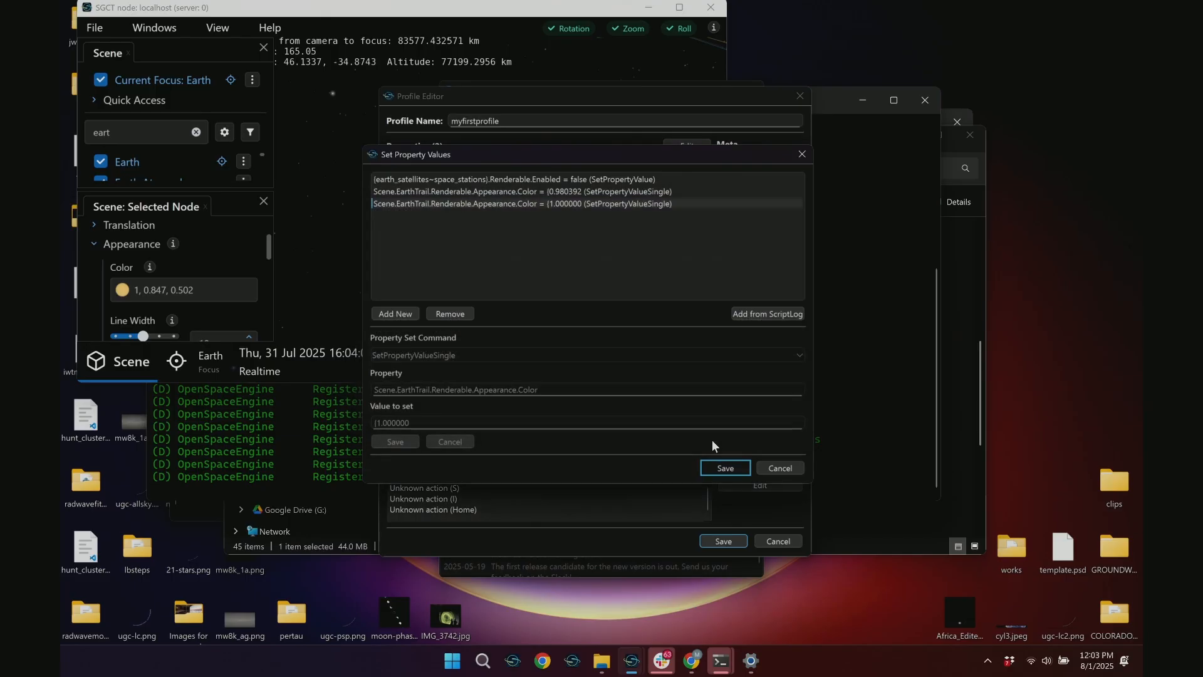
Remove the newly added Earth Trail color entry and close the property values without saving
{"action": "left_click", "coordinate": [537, 204]}
{"action": "left_click", "coordinate": [451, 314]}
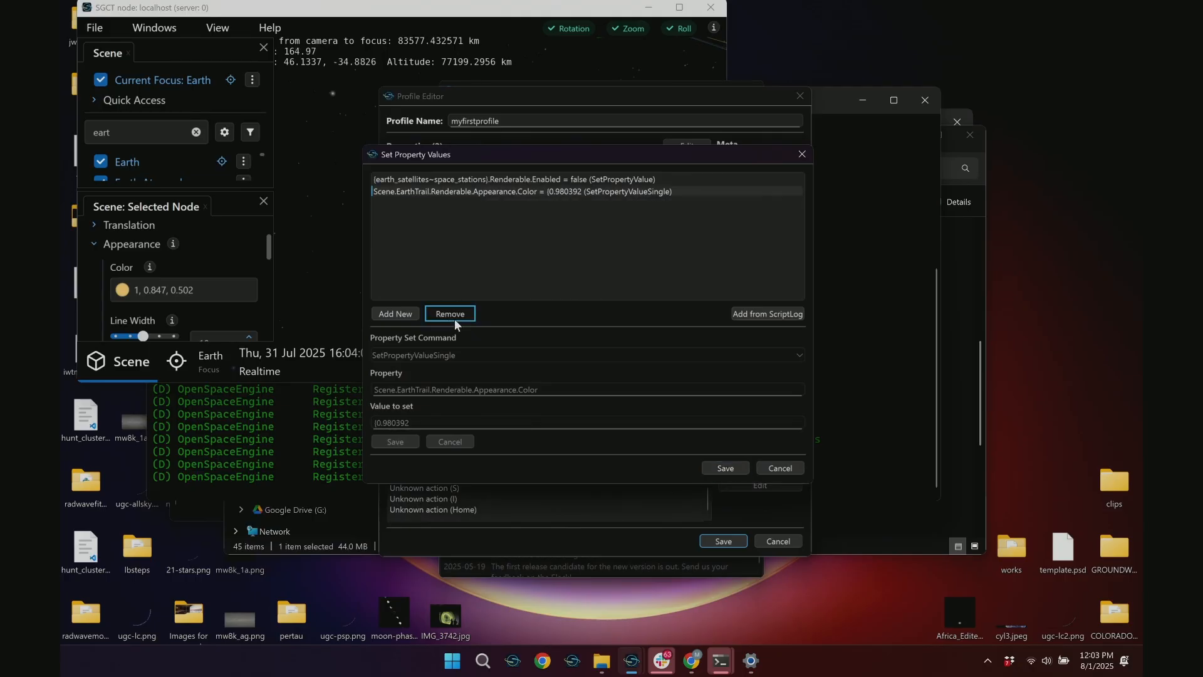
{"action": "left_click", "coordinate": [761, 468]}
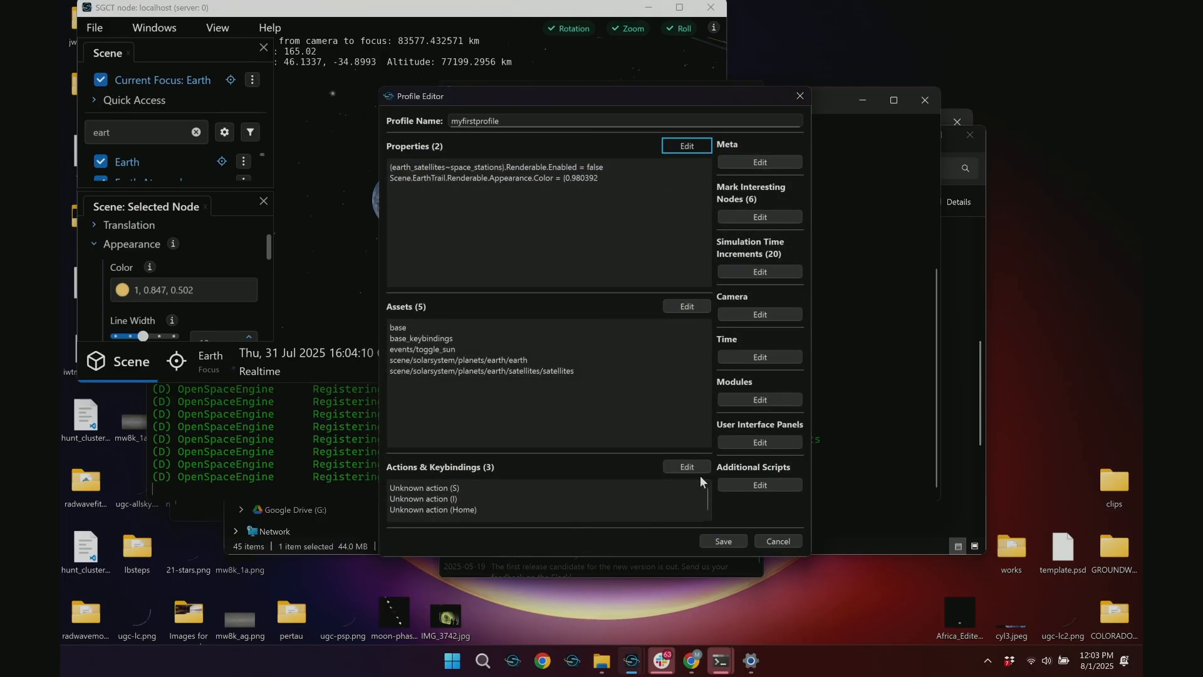
Reopen the profile's property values for editing and orbit the running scene's camera around Earth
{"action": "left_click", "coordinate": [679, 149]}
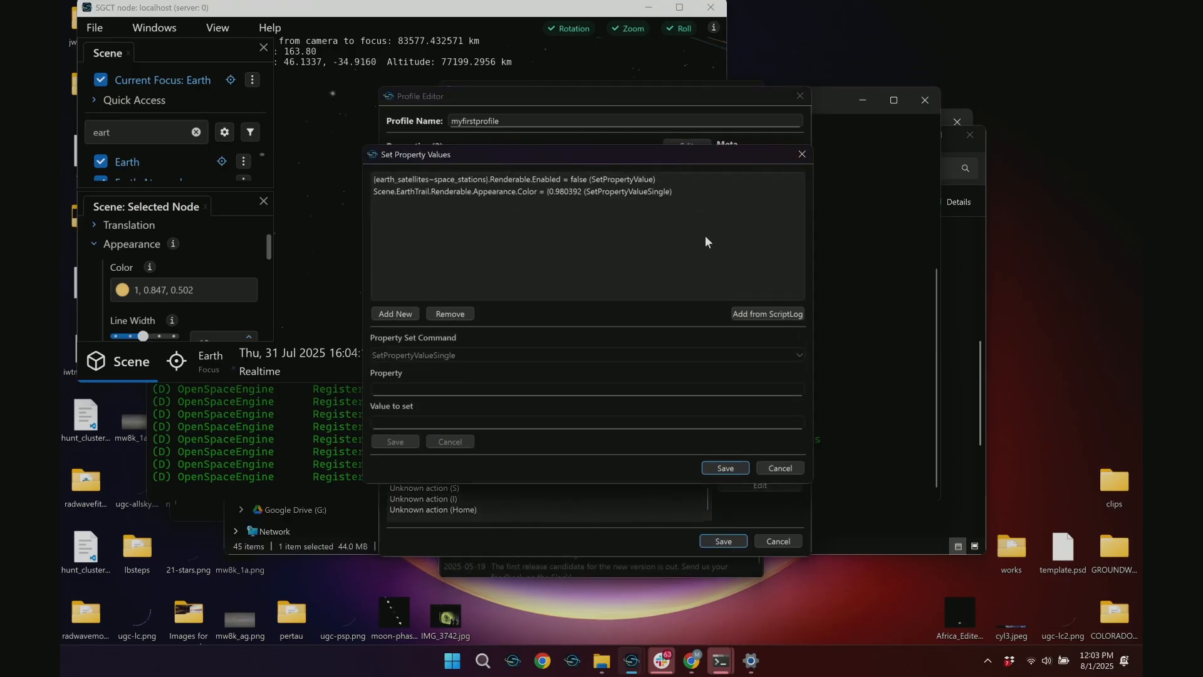
{"action": "left_click", "coordinate": [316, 239]}
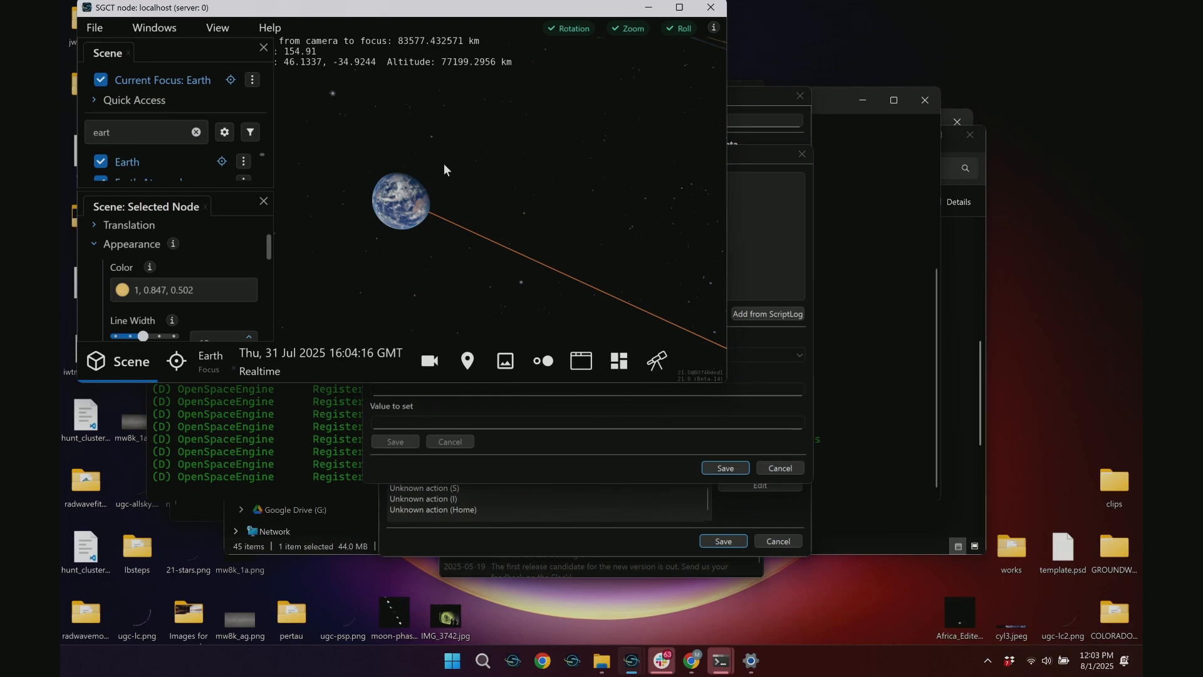
{"action": "left_click_drag", "start_coordinate": [460, 156], "coordinate": [305, 184]}
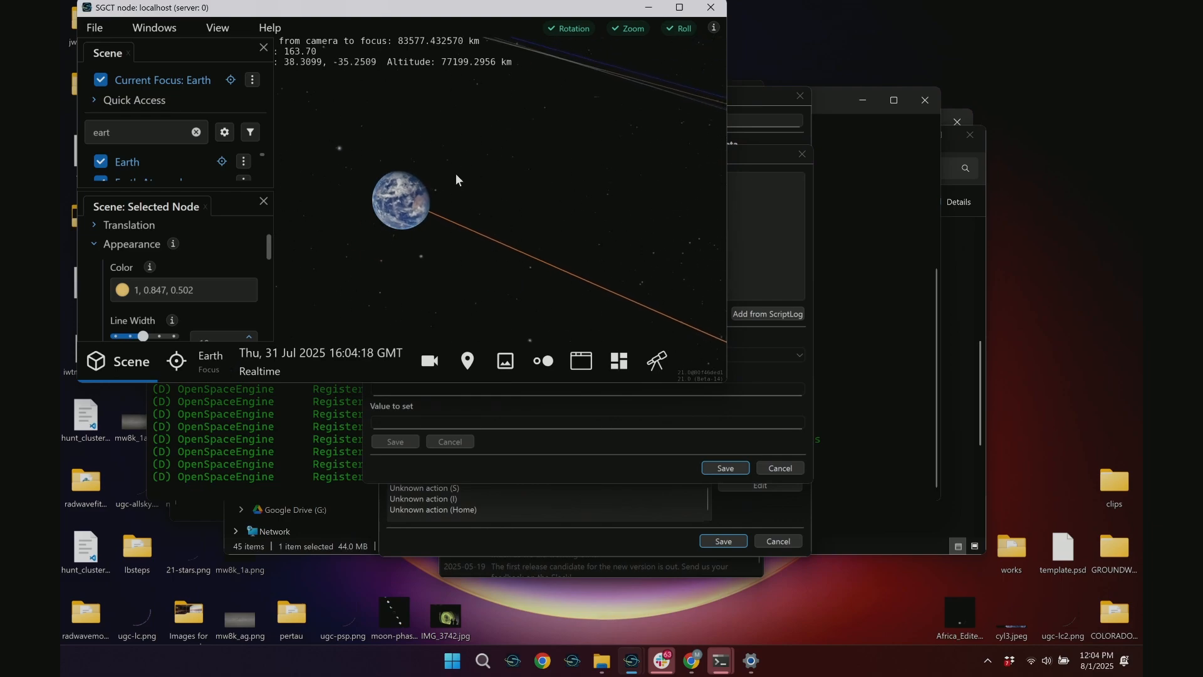
{"action": "left_click_drag", "start_coordinate": [519, 191], "coordinate": [440, 201]}
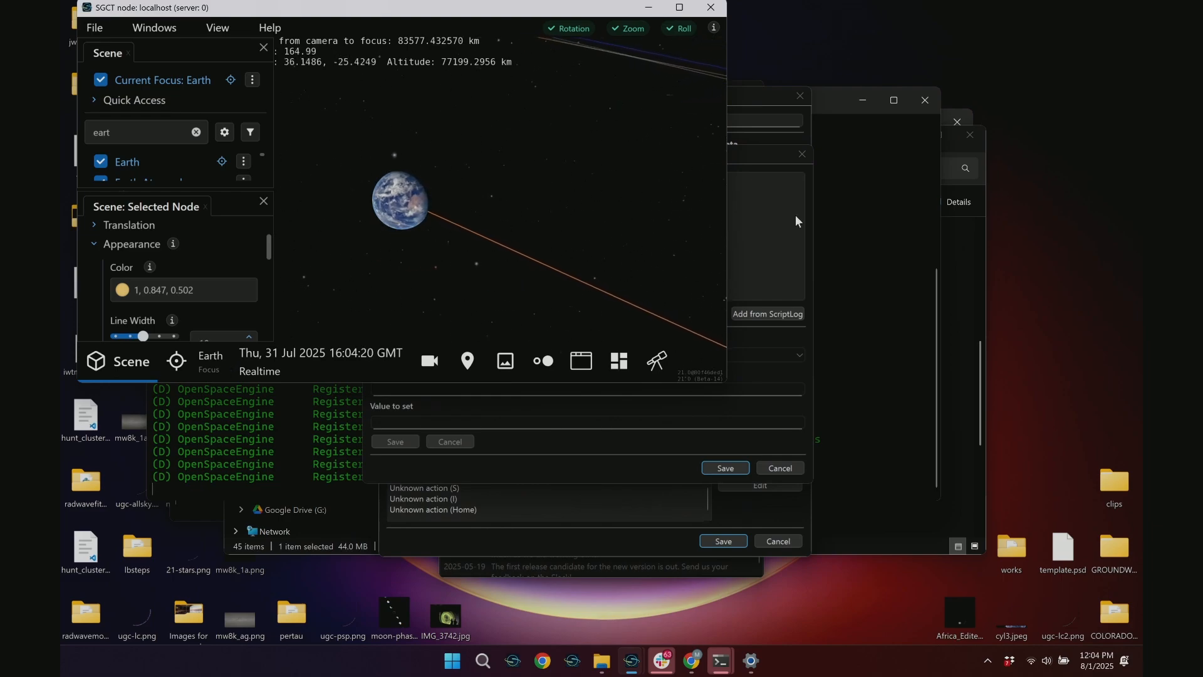
{"action": "left_click", "coordinate": [758, 160]}
{"action": "left_click_drag", "start_coordinate": [539, 153], "coordinate": [628, 170]}
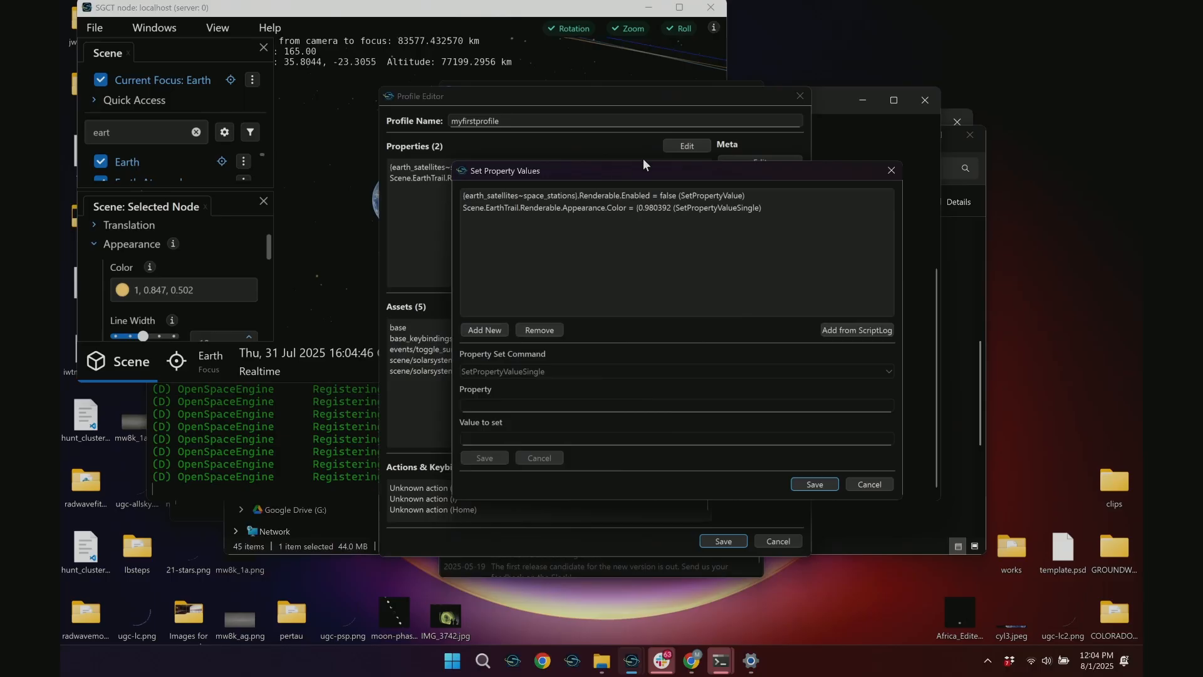
Zoom the camera far out from Earth and back in while orbiting it to examine the trail
{"action": "left_click", "coordinate": [543, 51]}
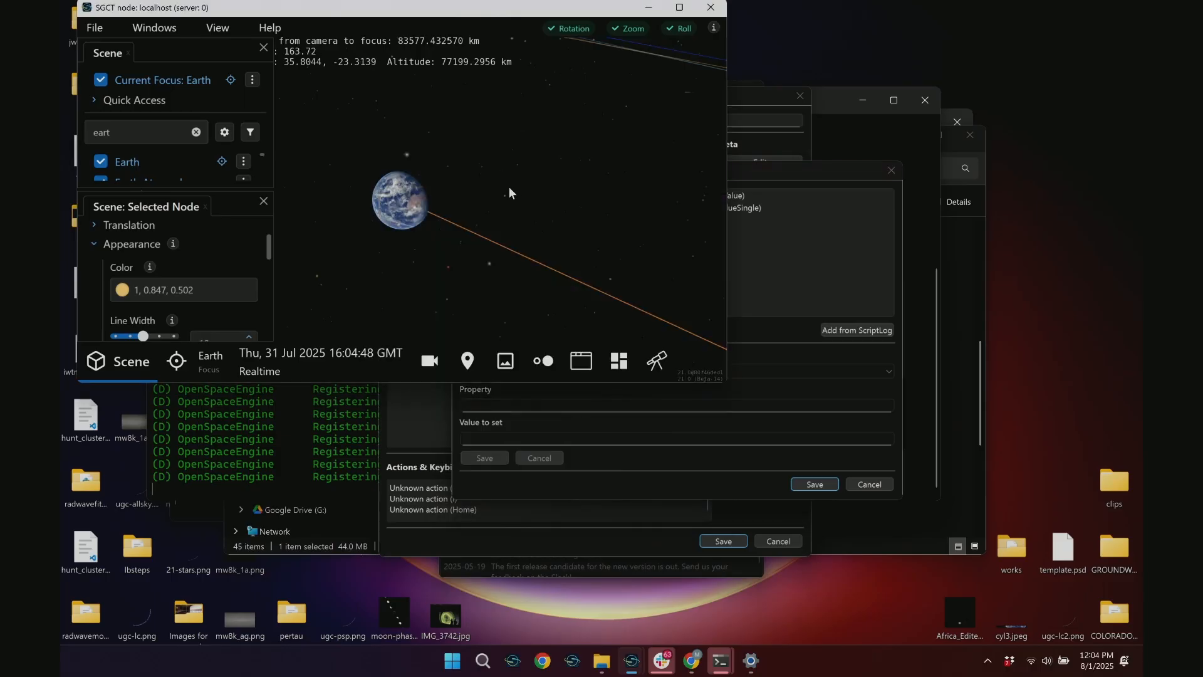
{"action": "left_click_drag", "start_coordinate": [509, 187], "coordinate": [635, 159]}
{"action": "right_click_drag", "start_coordinate": [577, 175], "coordinate": [524, 333]}
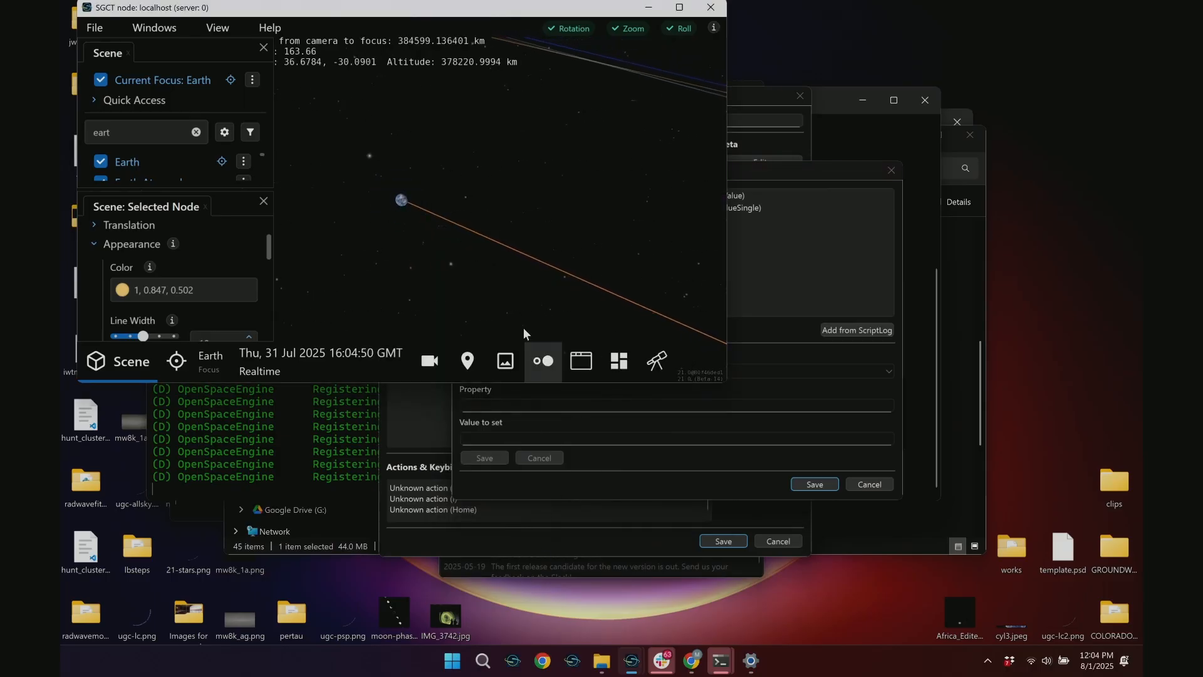
{"action": "left_click_drag", "start_coordinate": [395, 234], "coordinate": [449, 163]}
{"action": "right_click_drag", "start_coordinate": [484, 1], "coordinate": [480, 156]}
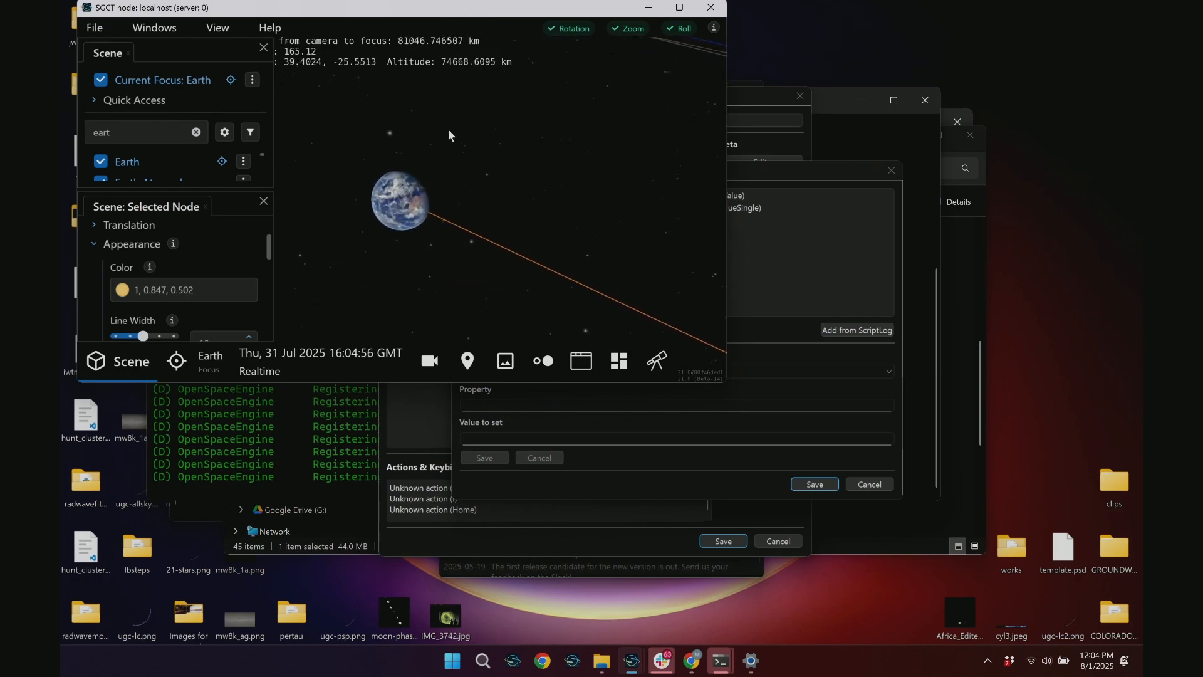
Add the last Earth Trail color command in the script log (1.000000, 0.847059, 0.501961) as another property value
{"action": "left_click", "coordinate": [780, 170]}
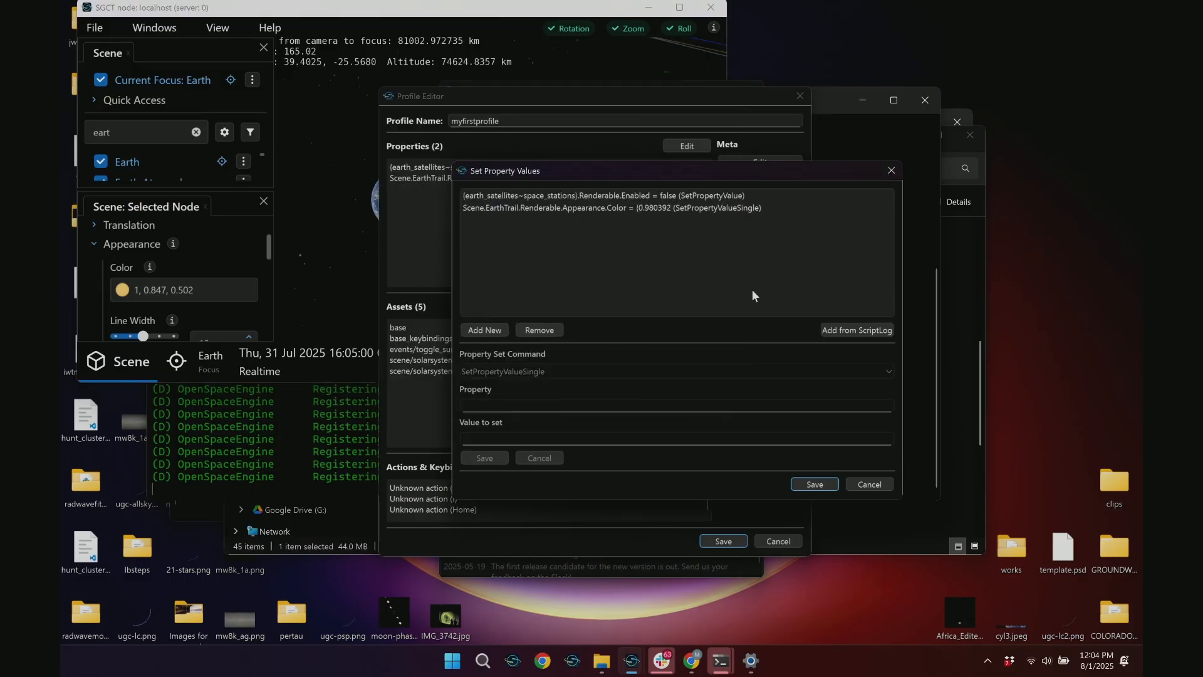
{"action": "left_click", "coordinate": [850, 330]}
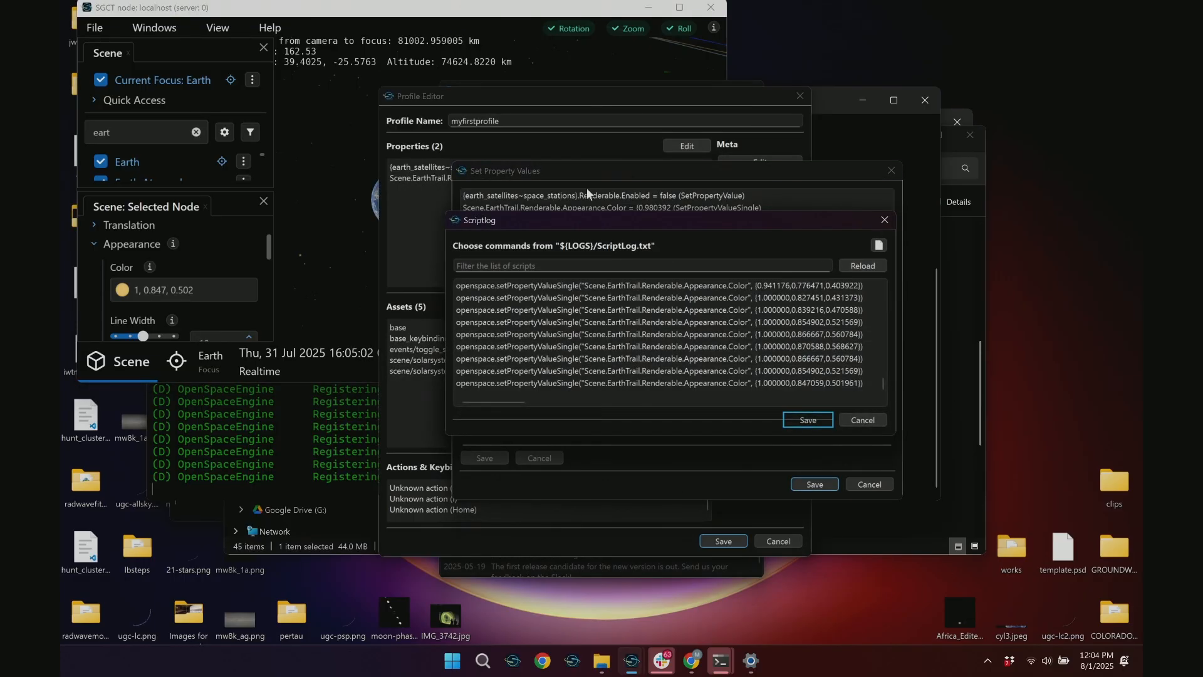
{"action": "left_click", "coordinate": [748, 383]}
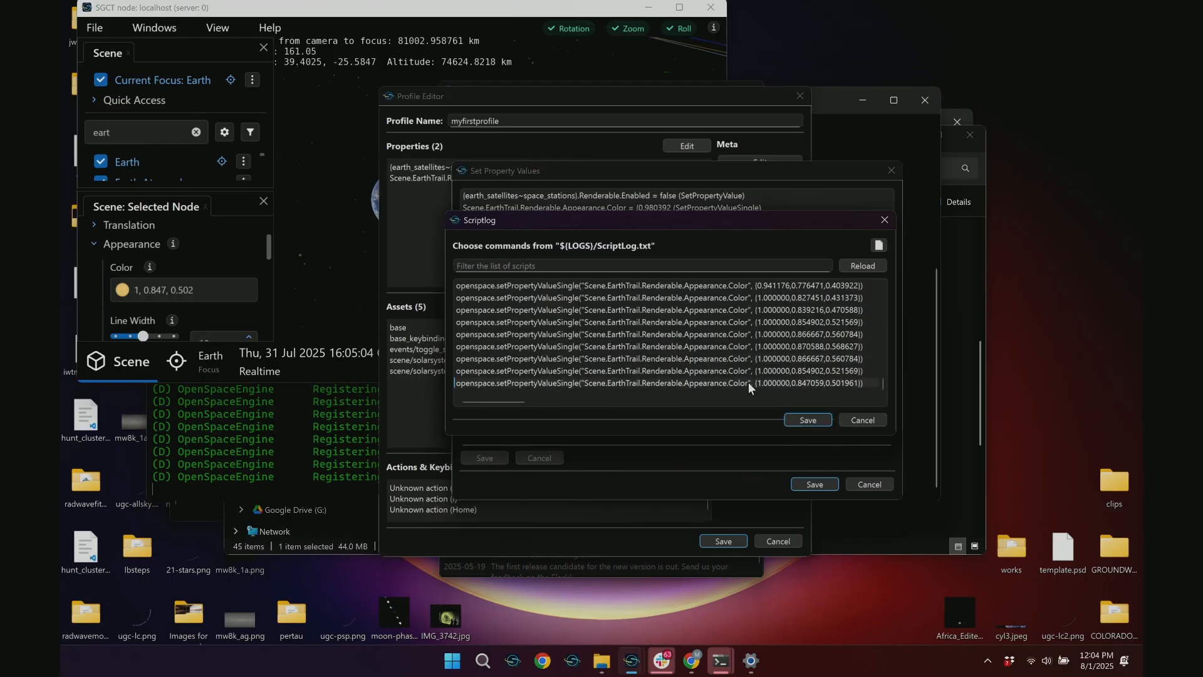
{"action": "left_click", "coordinate": [808, 418]}
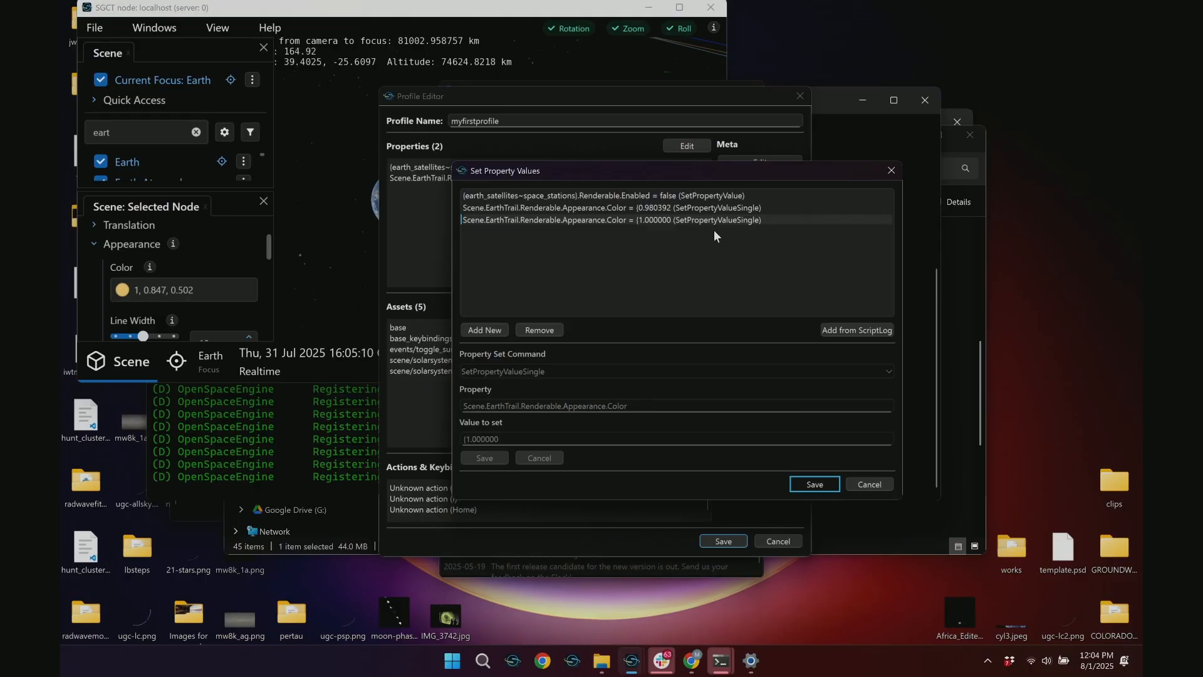
{"action": "left_click", "coordinate": [839, 332]}
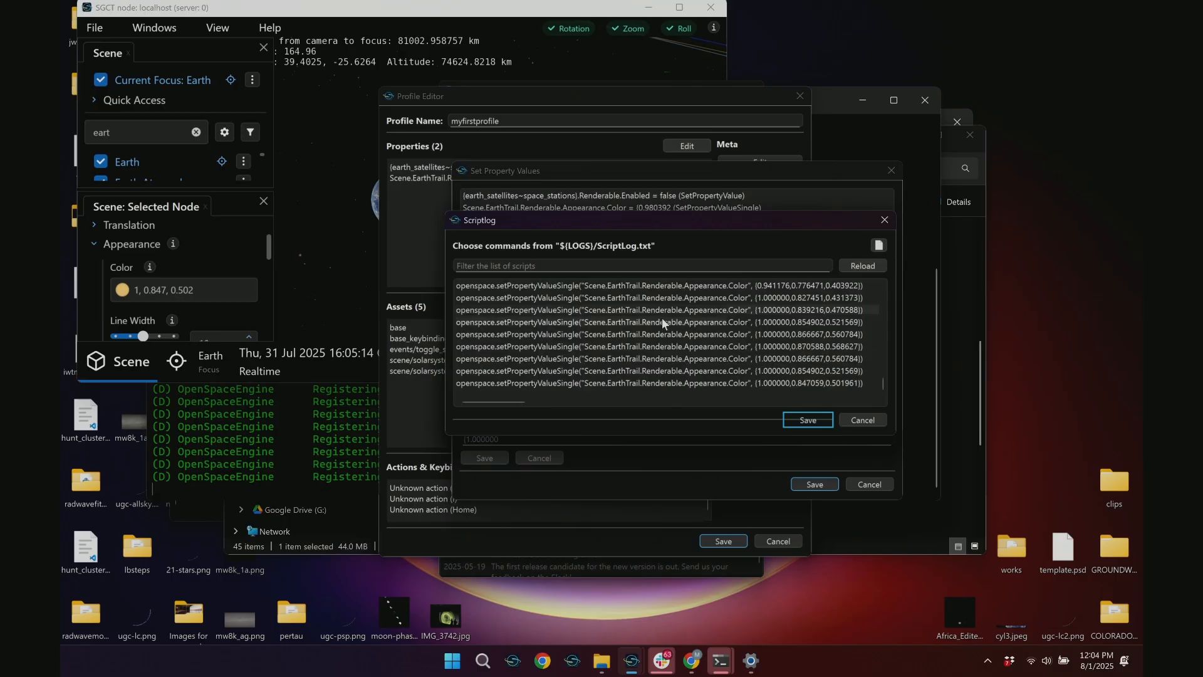
{"action": "left_click", "coordinate": [738, 371]}
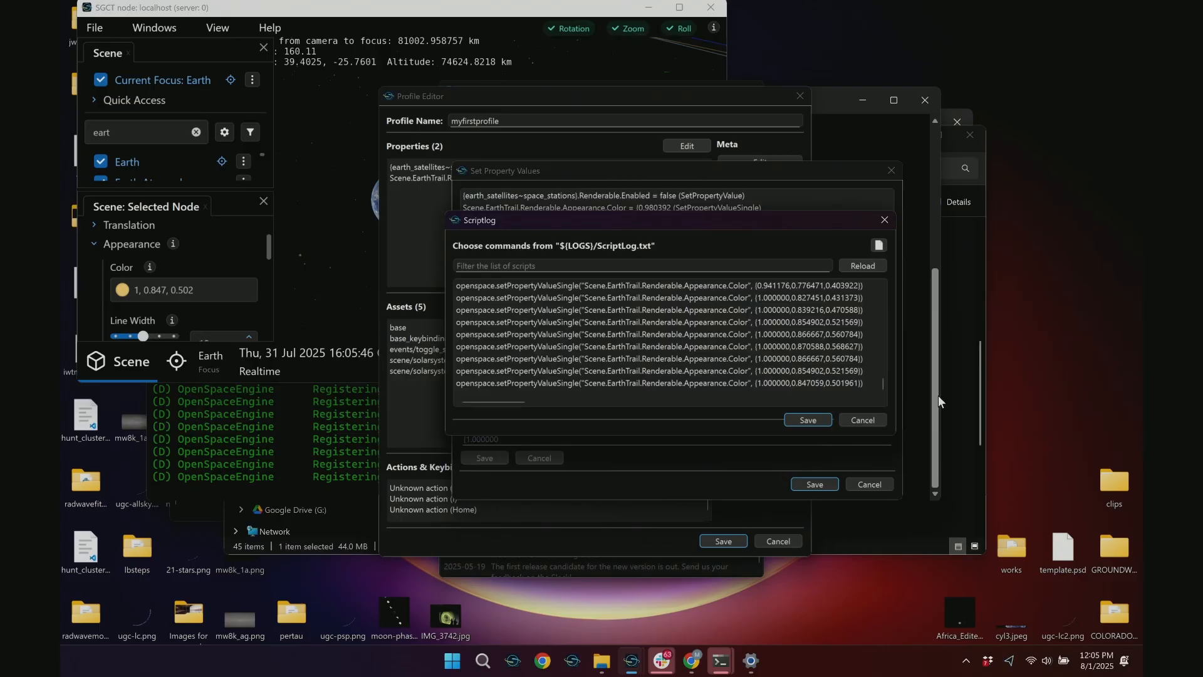
{"action": "left_click", "coordinate": [861, 420]}
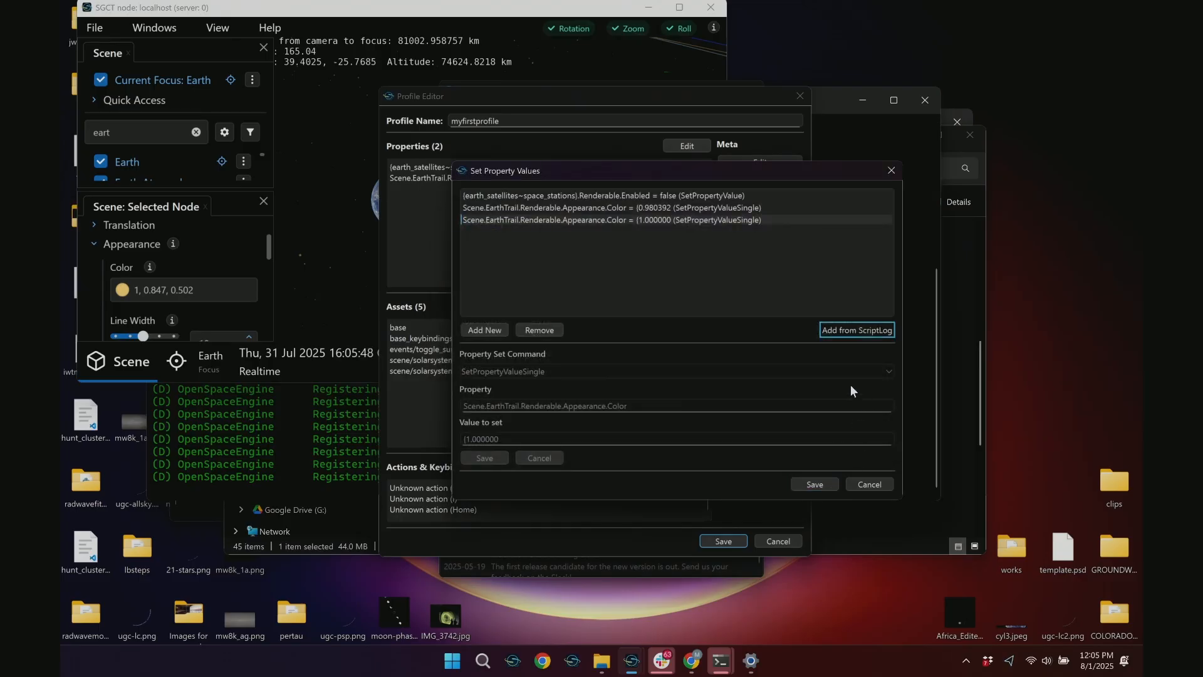
Inspect the two Earth Trail color entries and the space stations entry, and close the property values without saving
{"action": "left_click", "coordinate": [661, 207]}
{"action": "left_click", "coordinate": [673, 192]}
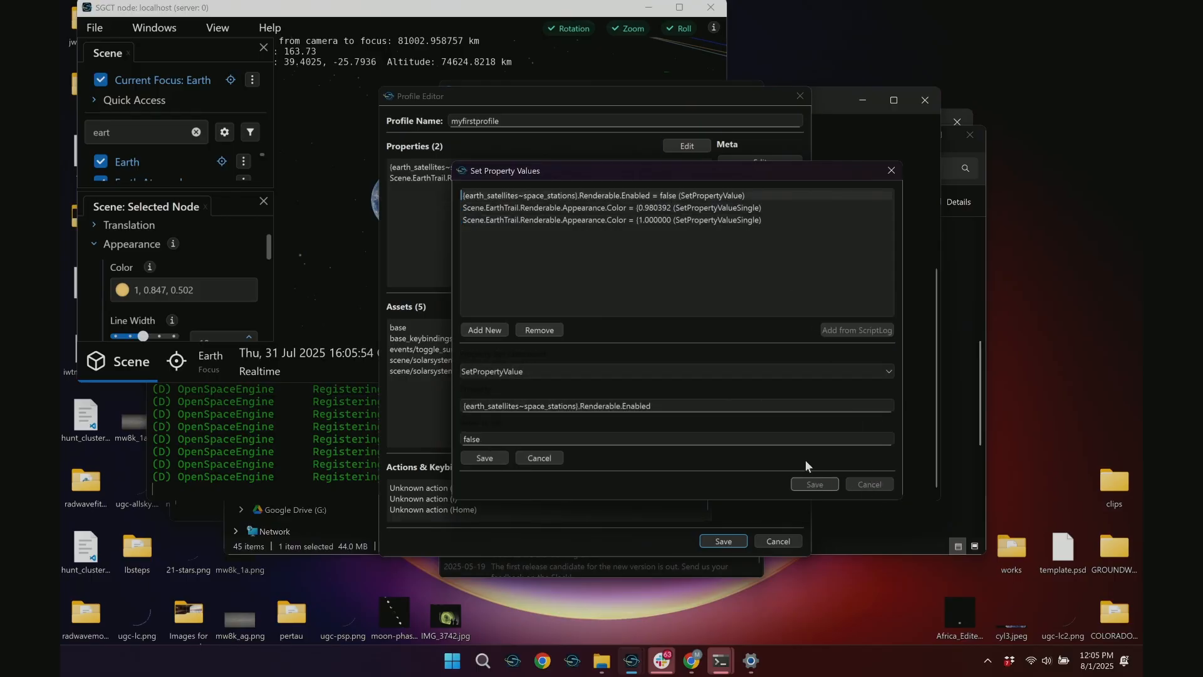
{"action": "left_click", "coordinate": [814, 484]}
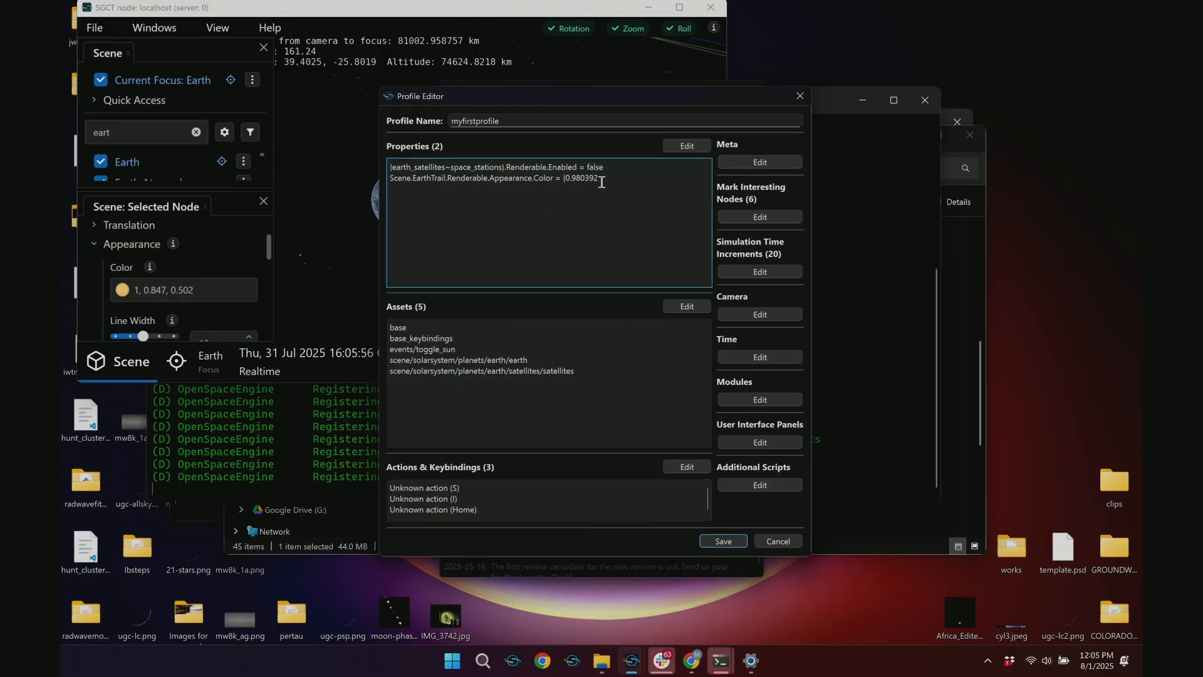
Add the last Earth Trail color command in the script log (1.000000, 0.847059, 0.501961) as a property and save the property values
{"action": "left_click", "coordinate": [683, 147]}
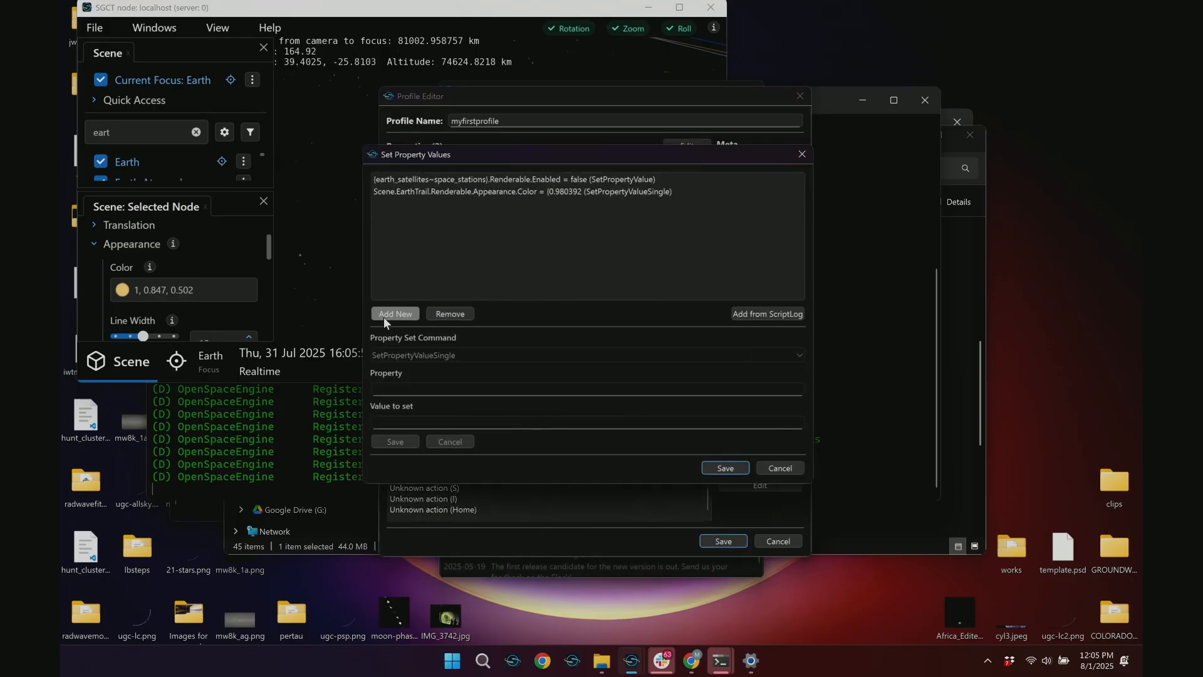
{"action": "left_click", "coordinate": [772, 313]}
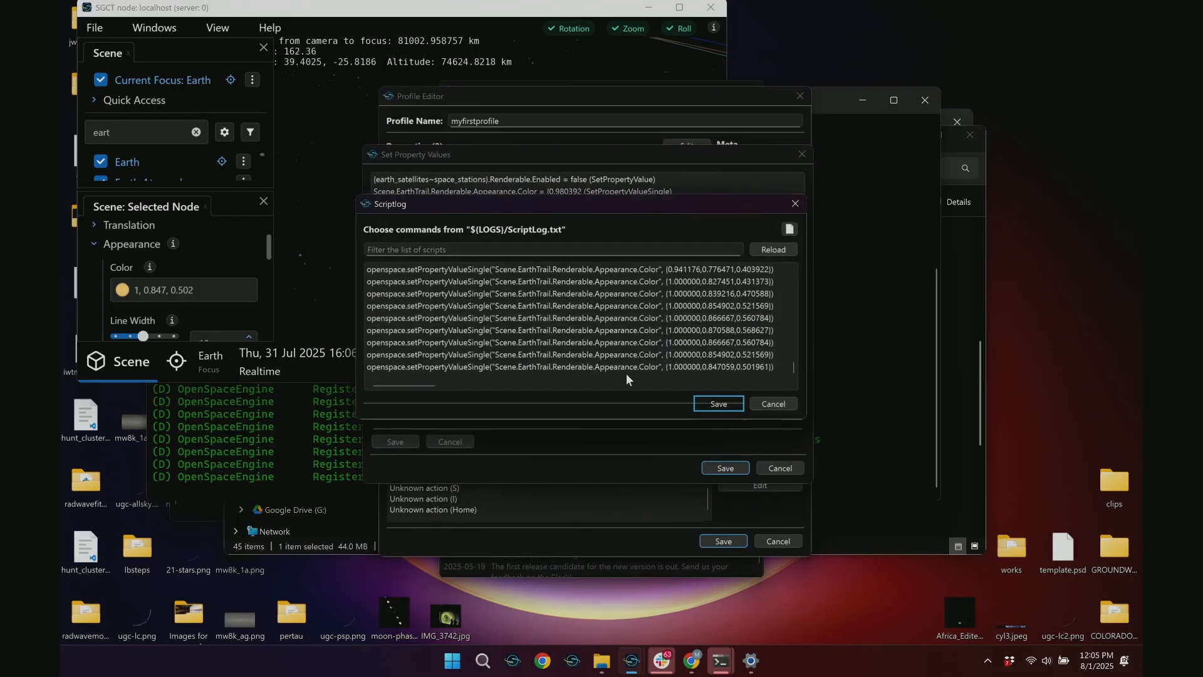
{"action": "left_click_drag", "start_coordinate": [811, 367], "coordinate": [946, 368]}
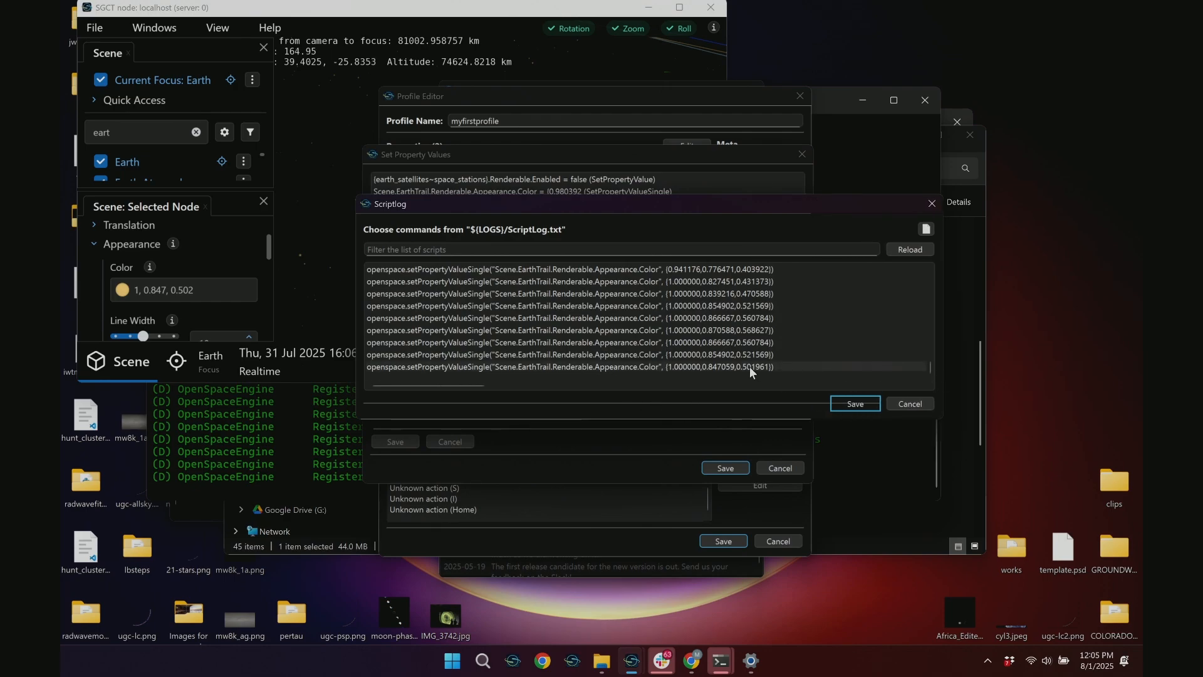
{"action": "left_click", "coordinate": [852, 403]}
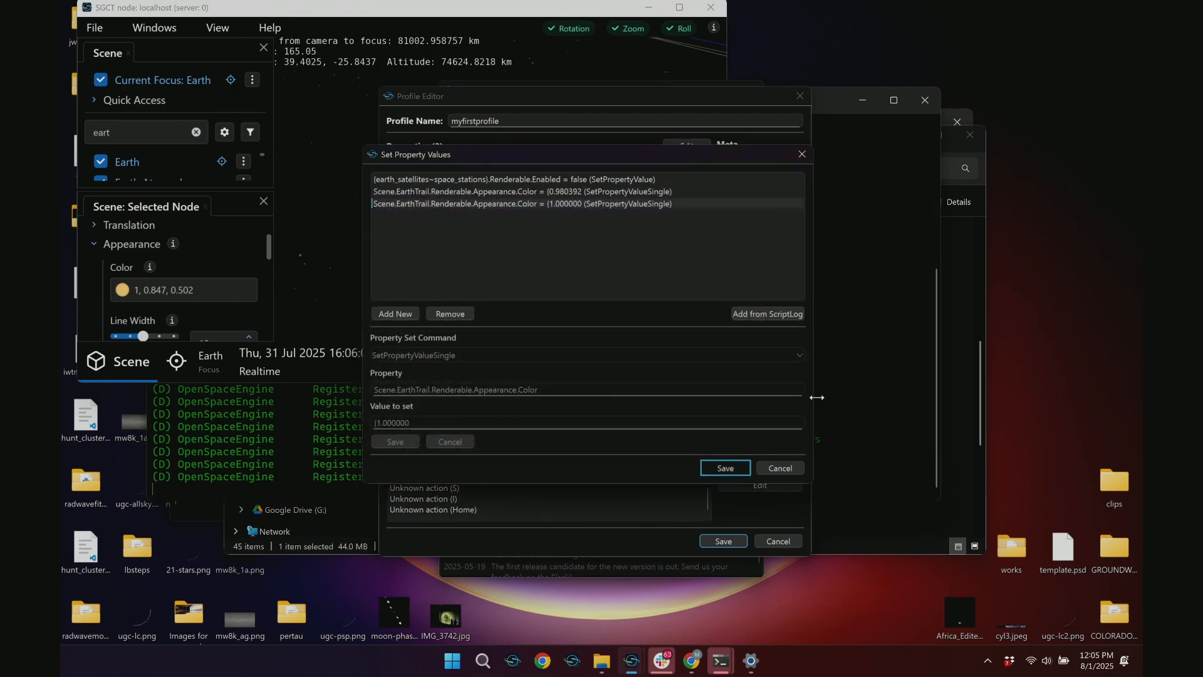
{"action": "left_click", "coordinate": [725, 469]}
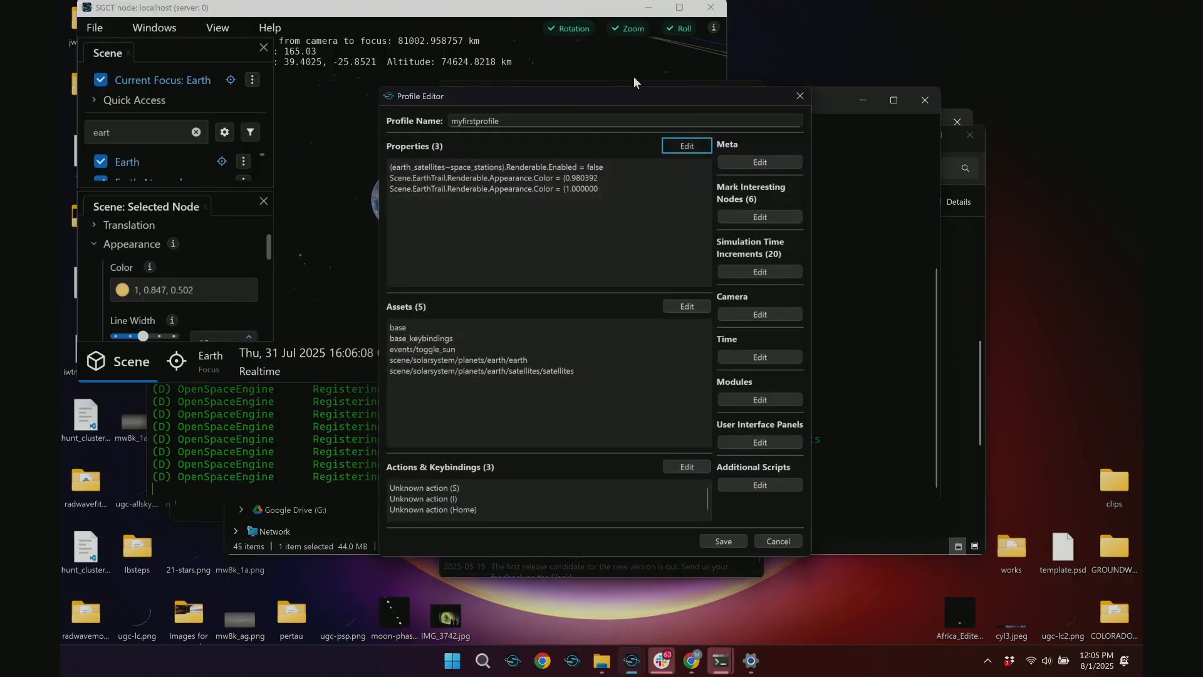
Close the running scene and save the profile as myfirstprofile.profile, replacing the existing file
{"action": "left_click", "coordinate": [599, 70]}
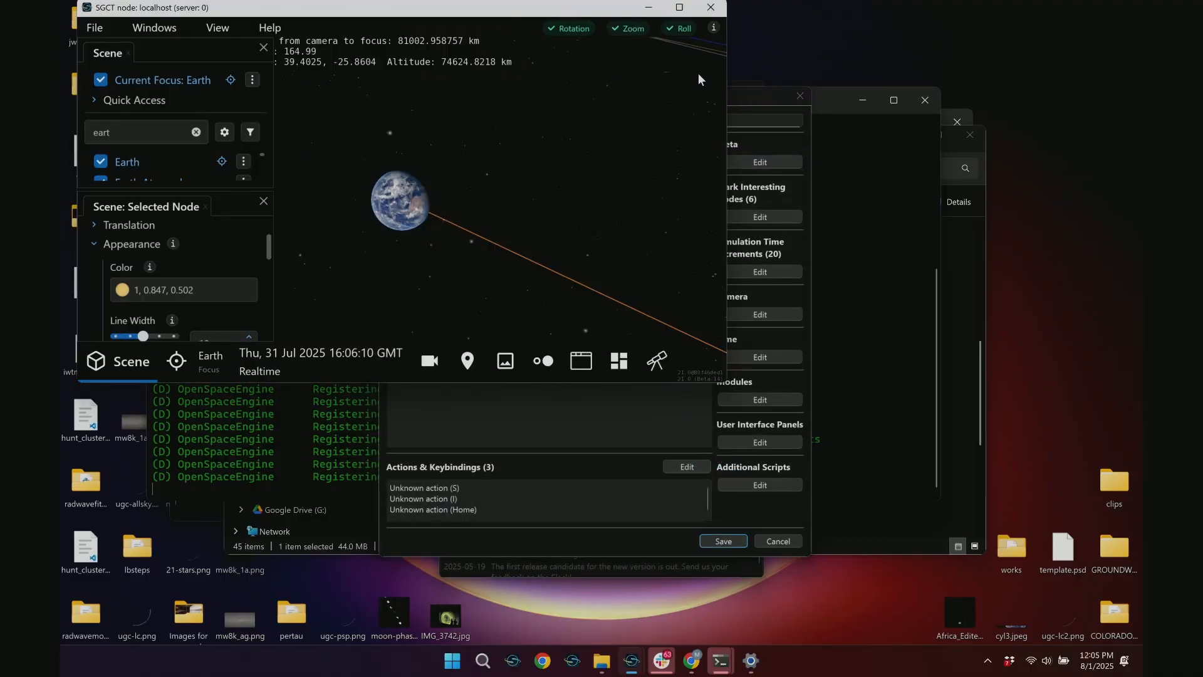
{"action": "left_click", "coordinate": [714, 9]}
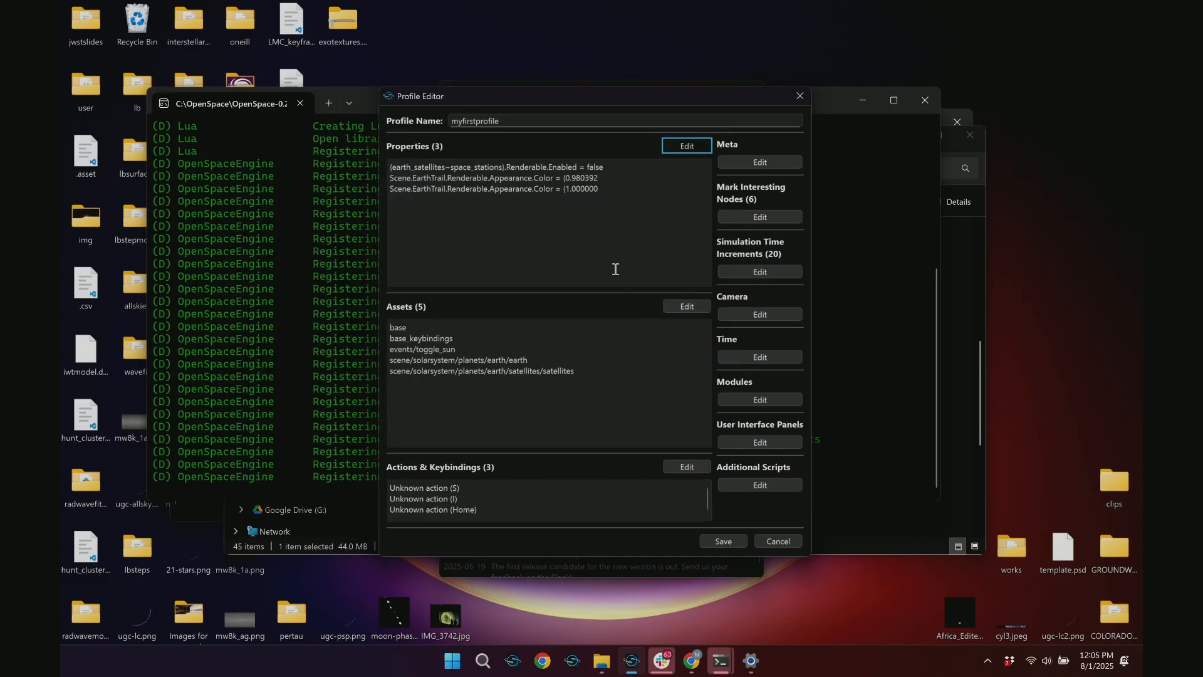
{"action": "left_click", "coordinate": [724, 541]}
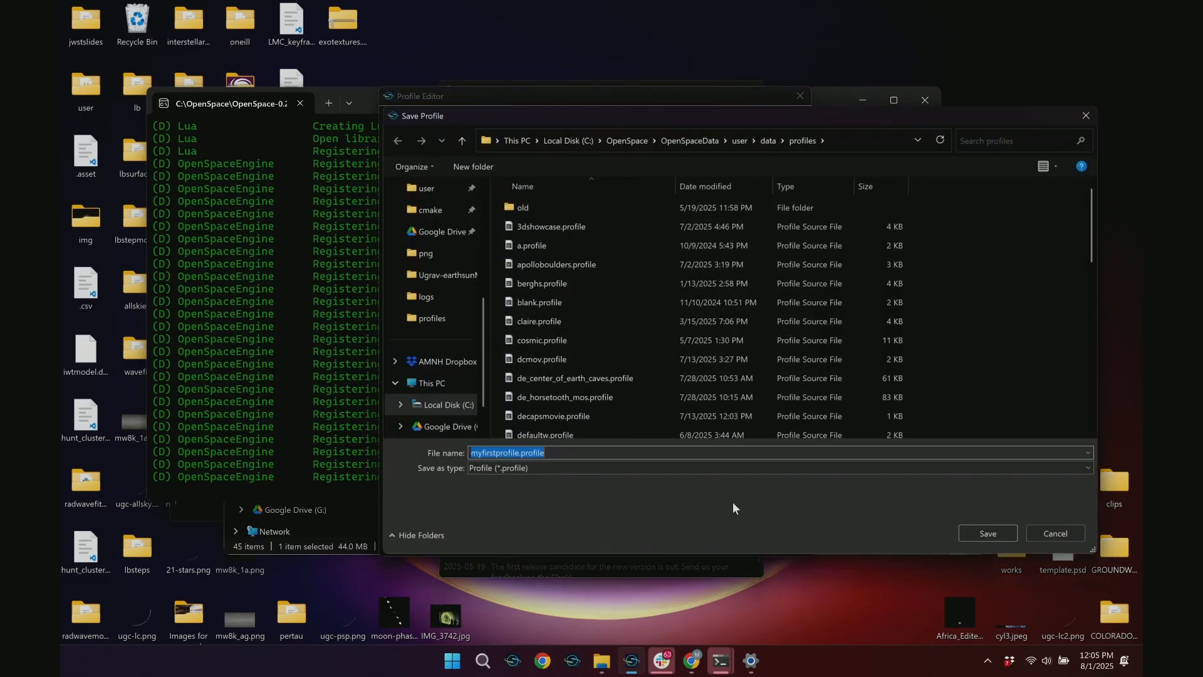
{"action": "left_click", "coordinate": [988, 534]}
{"action": "left_click", "coordinate": [640, 348]}
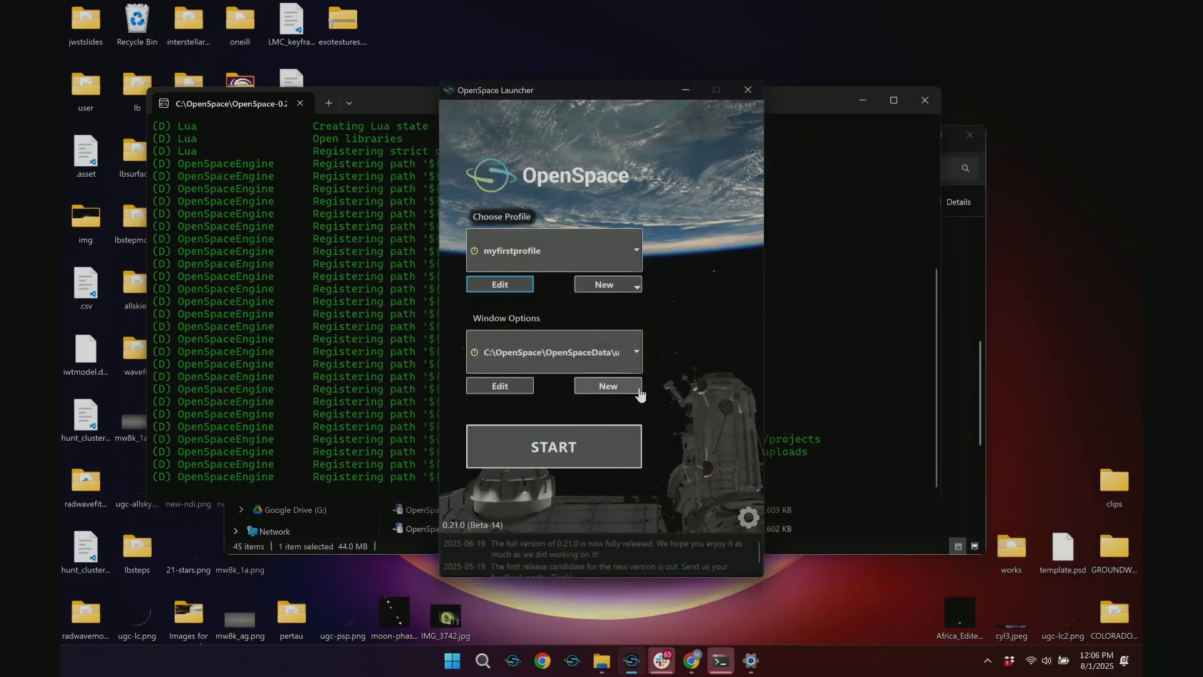
Start the scene with myfirstprofile, and review that profile's settings in the editor of a second launcher
{"action": "left_click", "coordinate": [553, 451]}
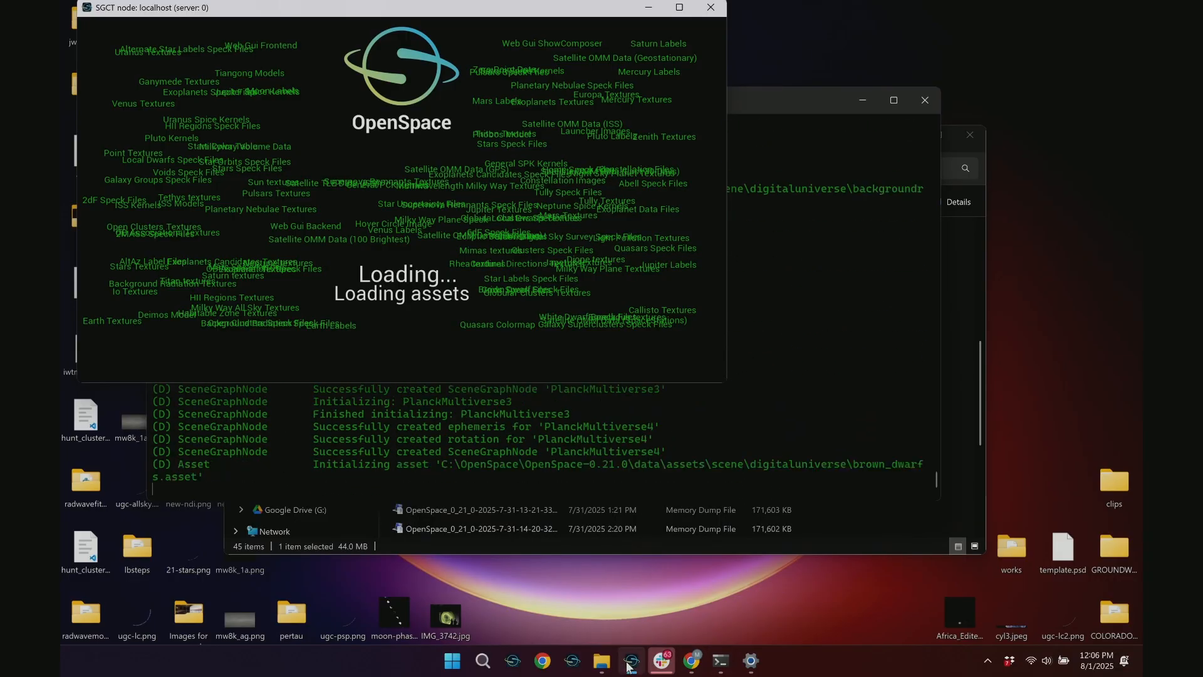
{"action": "mouse_move", "coordinate": [628, 666]}
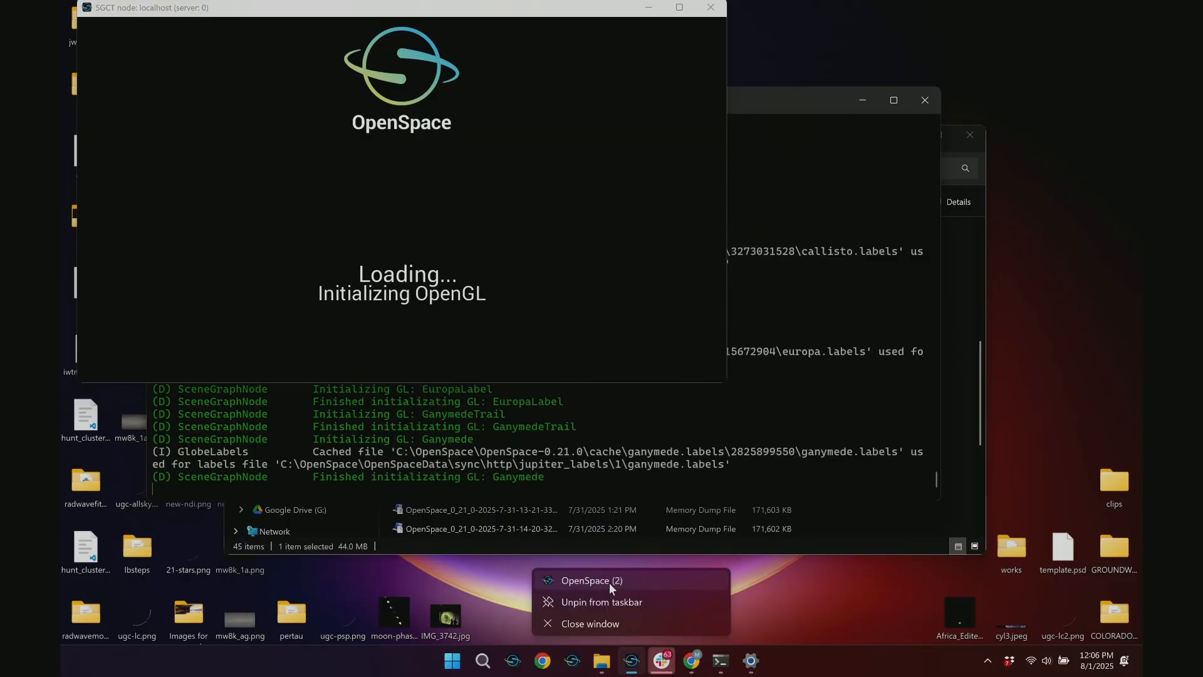
{"action": "left_click", "coordinate": [609, 581]}
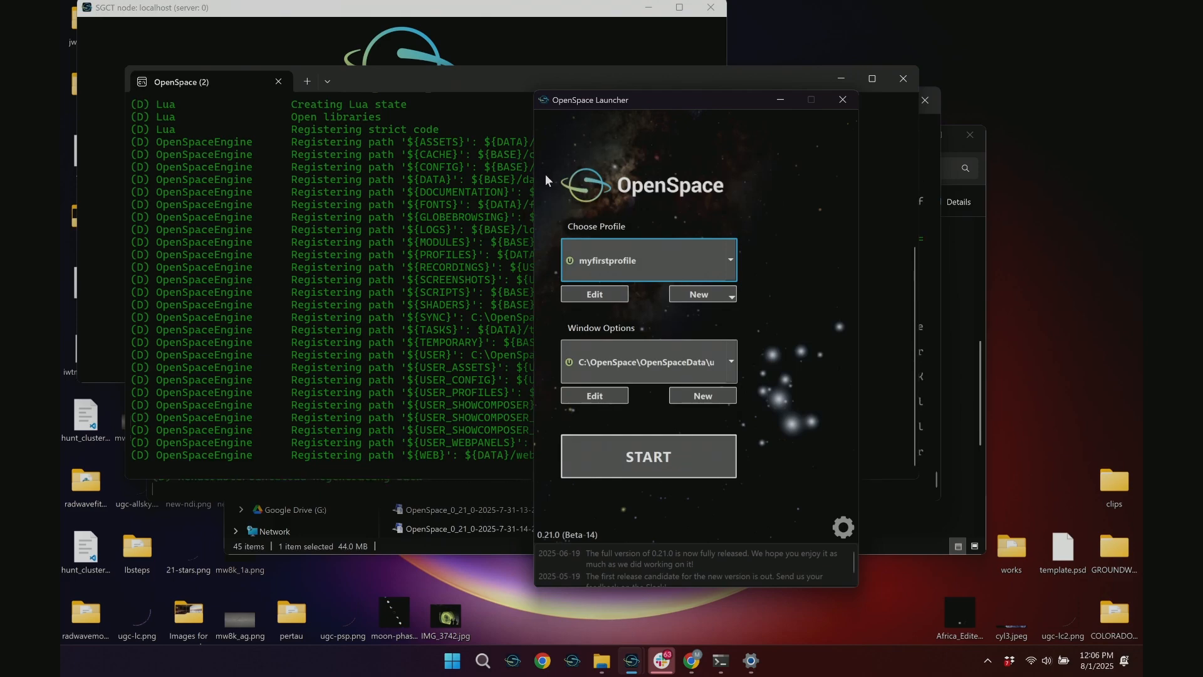
{"action": "left_click", "coordinate": [595, 299]}
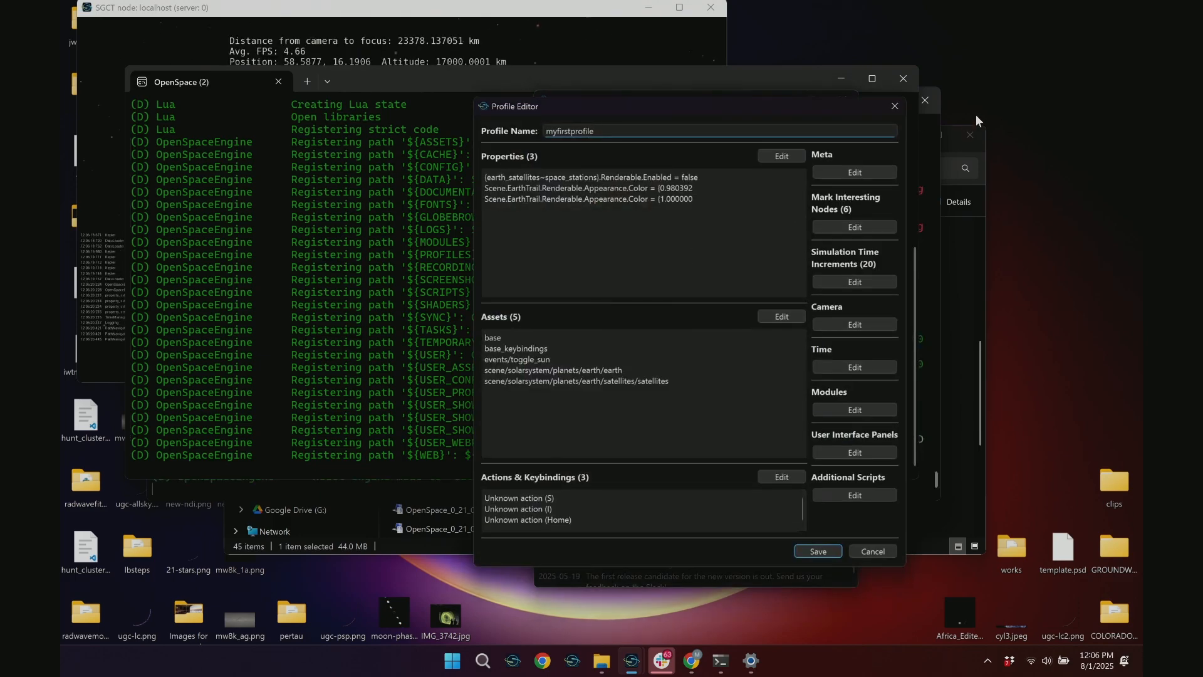
{"action": "left_click", "coordinate": [895, 106]}
Orbit the camera around Earth to examine the trail's color, and close the second launcher and the scene
{"action": "left_click", "coordinate": [469, 45]}
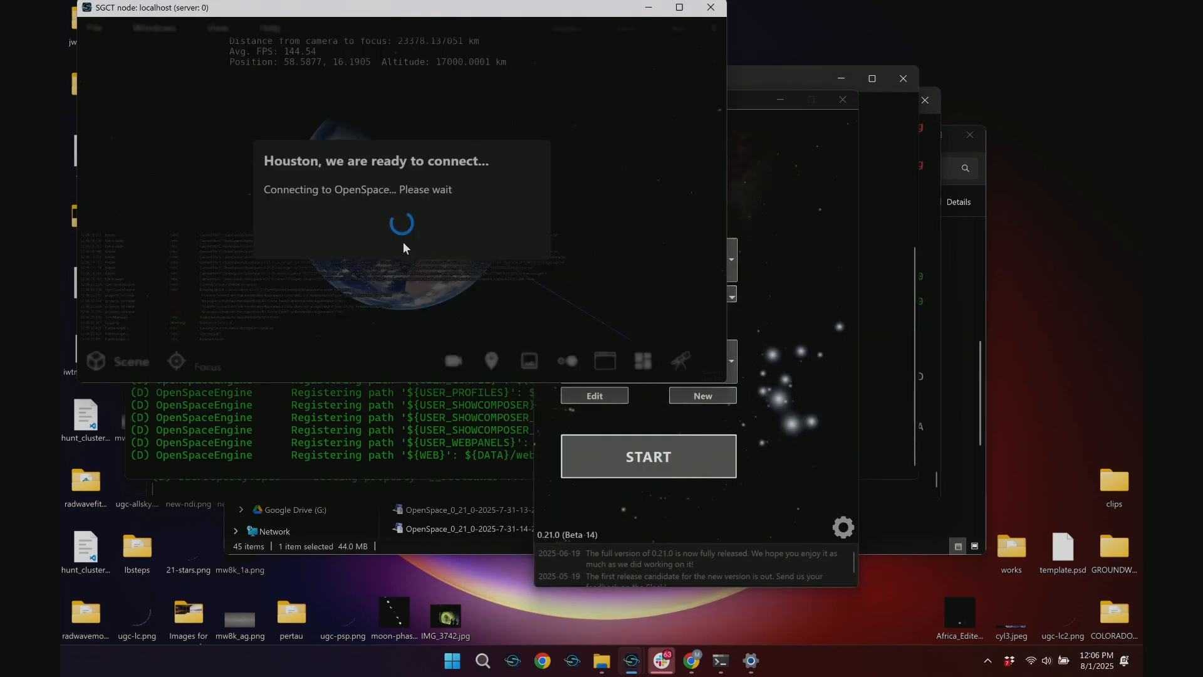
{"action": "left_click_drag", "start_coordinate": [408, 239], "coordinate": [643, 190]}
{"action": "left_click_drag", "start_coordinate": [509, 212], "coordinate": [705, 184]}
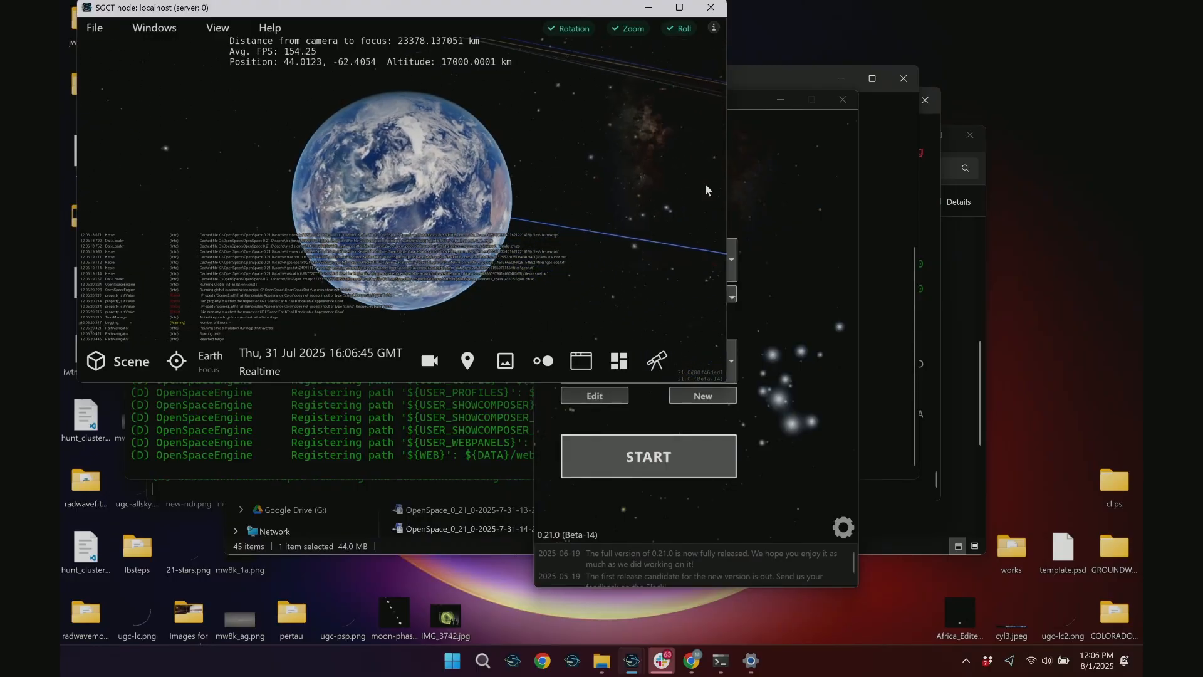
{"action": "left_click", "coordinate": [796, 166]}
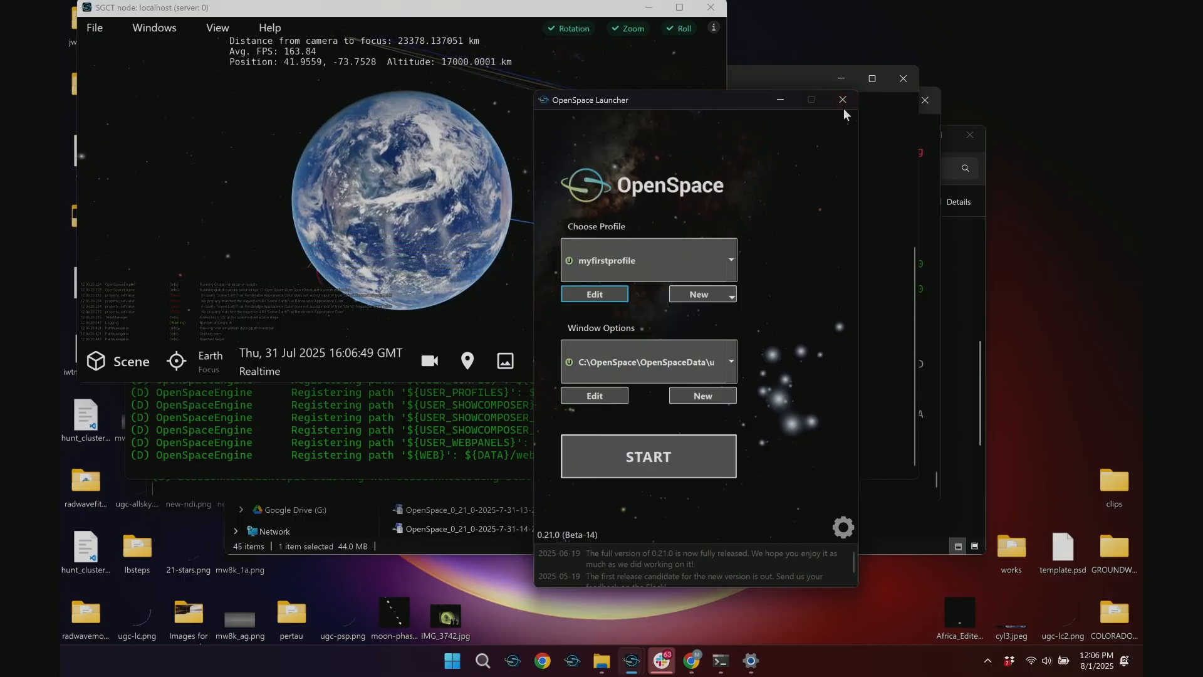
{"action": "left_click", "coordinate": [844, 107]}
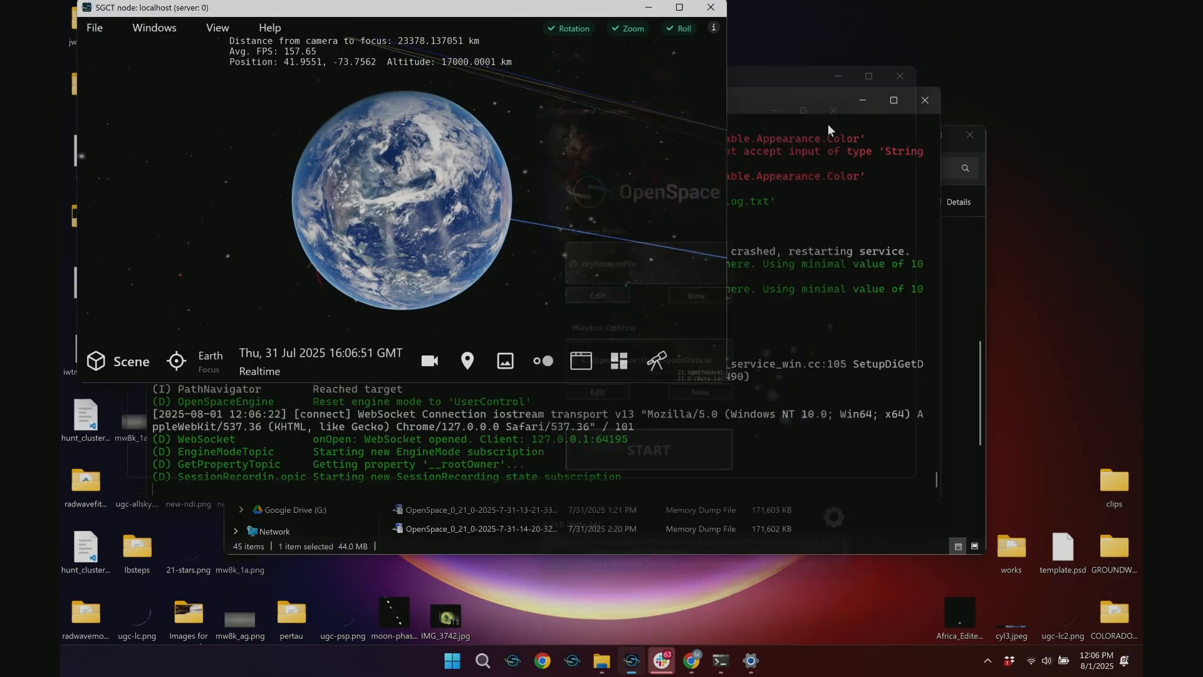
{"action": "left_click", "coordinate": [711, 5]}
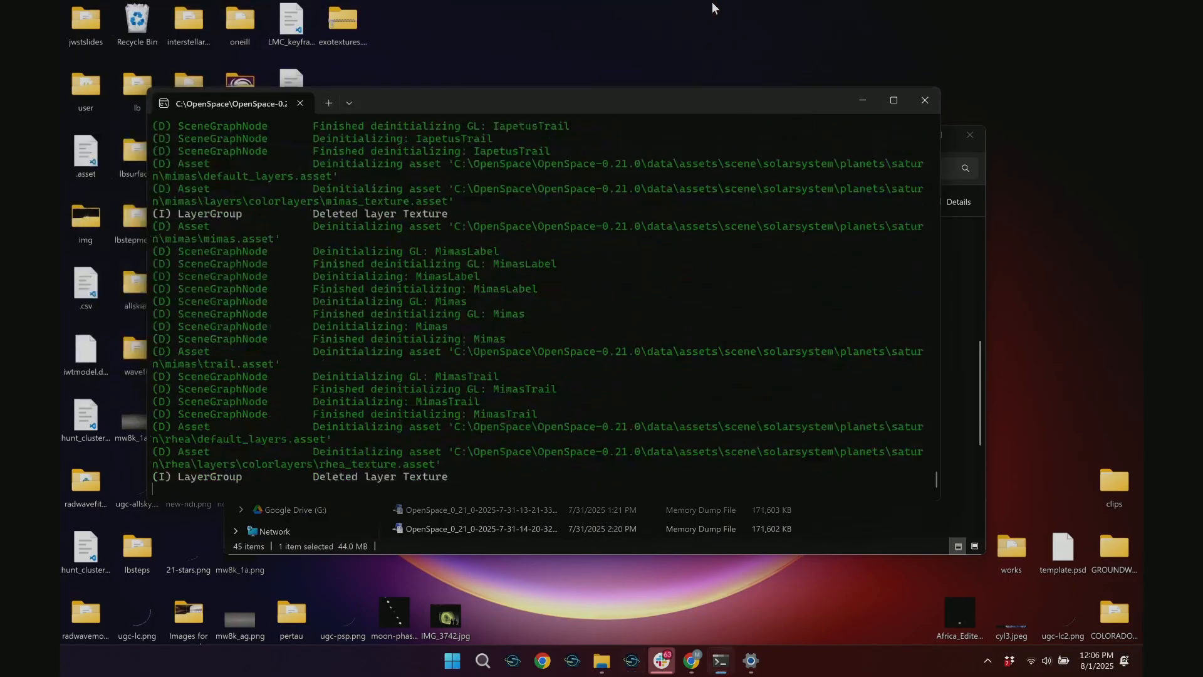
Relaunch OpenSpace, open myfirstprofile for editing and inspect the 1.000000 Earth Trail color entry in its property values
{"action": "left_click", "coordinate": [632, 664]}
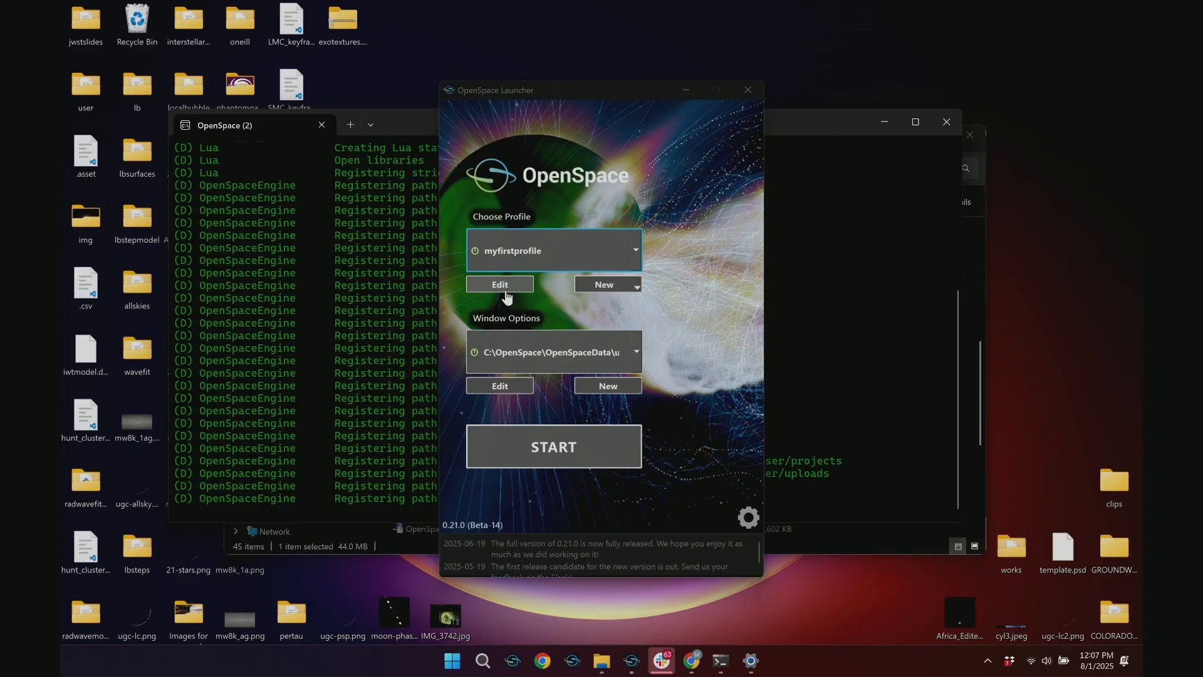
{"action": "left_click", "coordinate": [501, 286]}
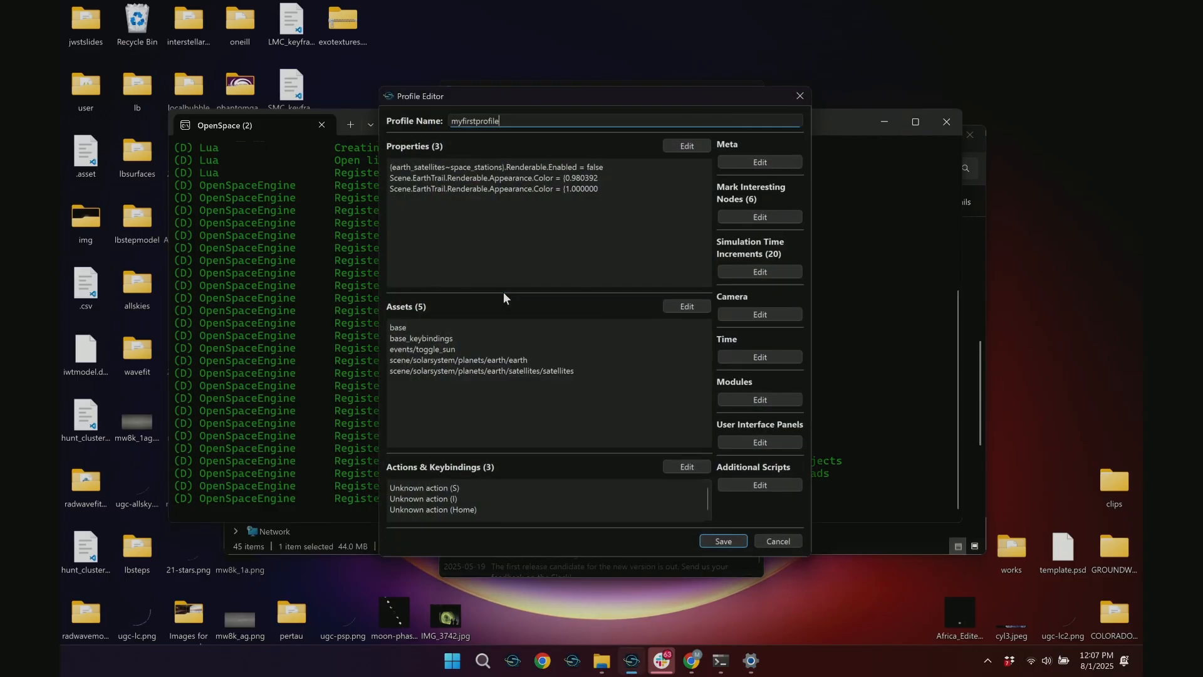
{"action": "left_click", "coordinate": [694, 146]}
{"action": "left_click", "coordinate": [579, 206]}
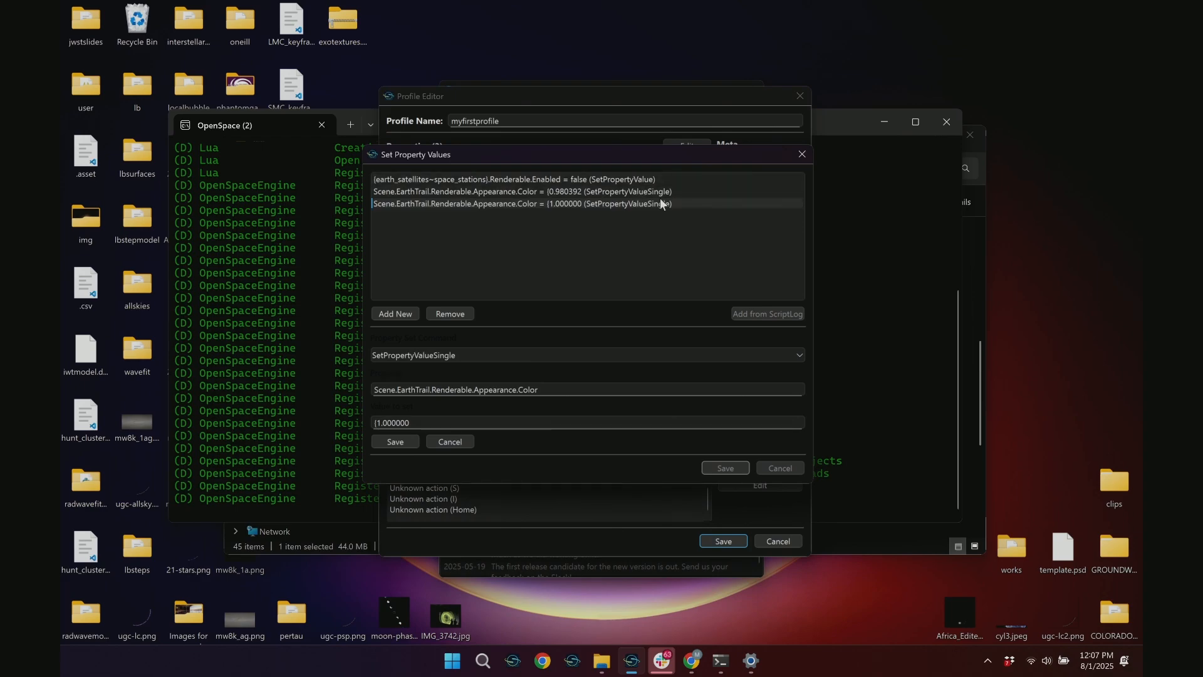
{"action": "left_click", "coordinate": [802, 154]}
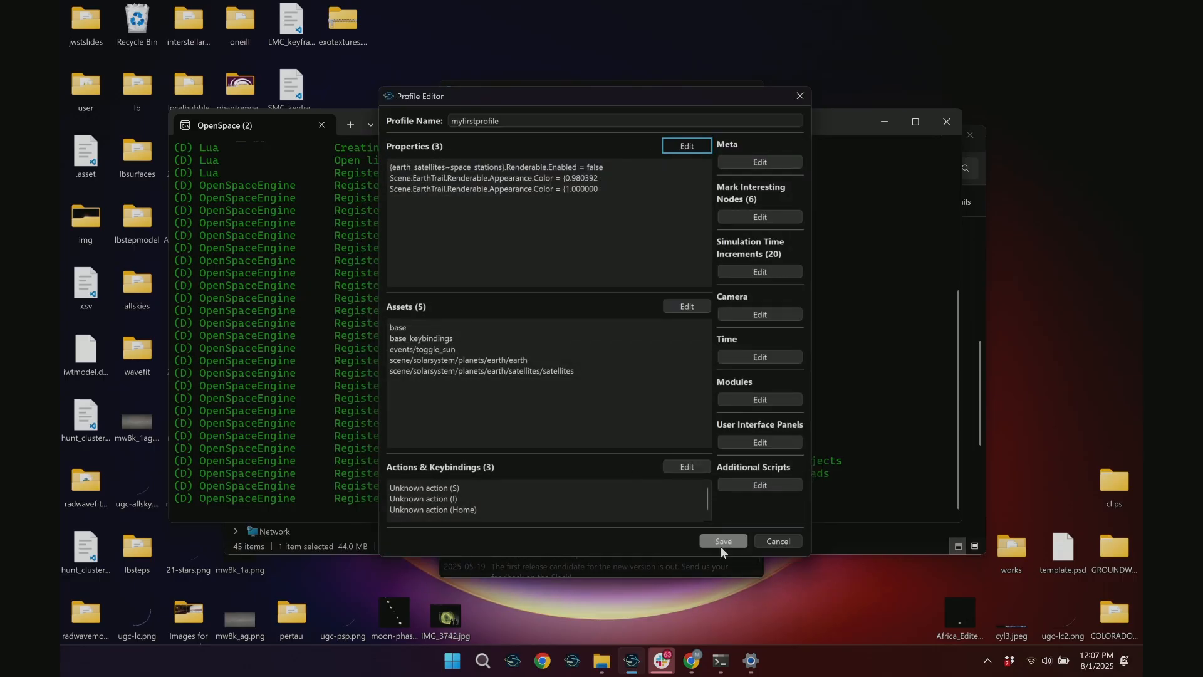
Open a second OpenSpace launcher and start the scene with myfirstprofile while keeping the profile editor open
{"action": "right_click", "coordinate": [632, 661]}
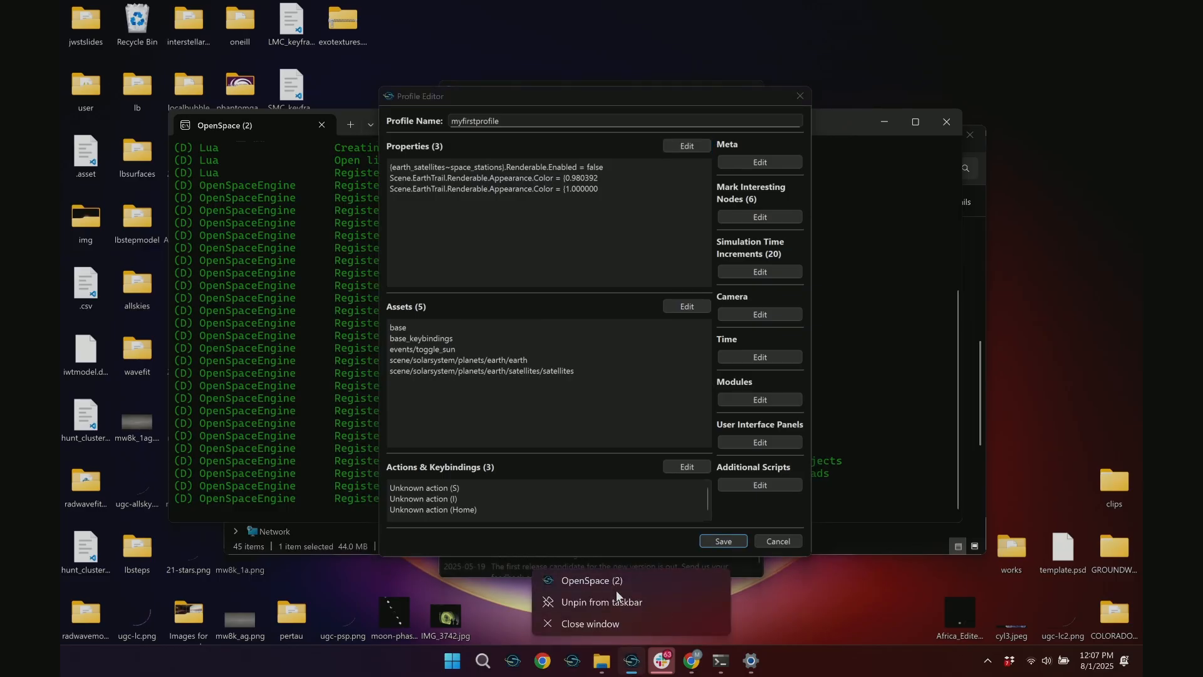
{"action": "left_click", "coordinate": [615, 580]}
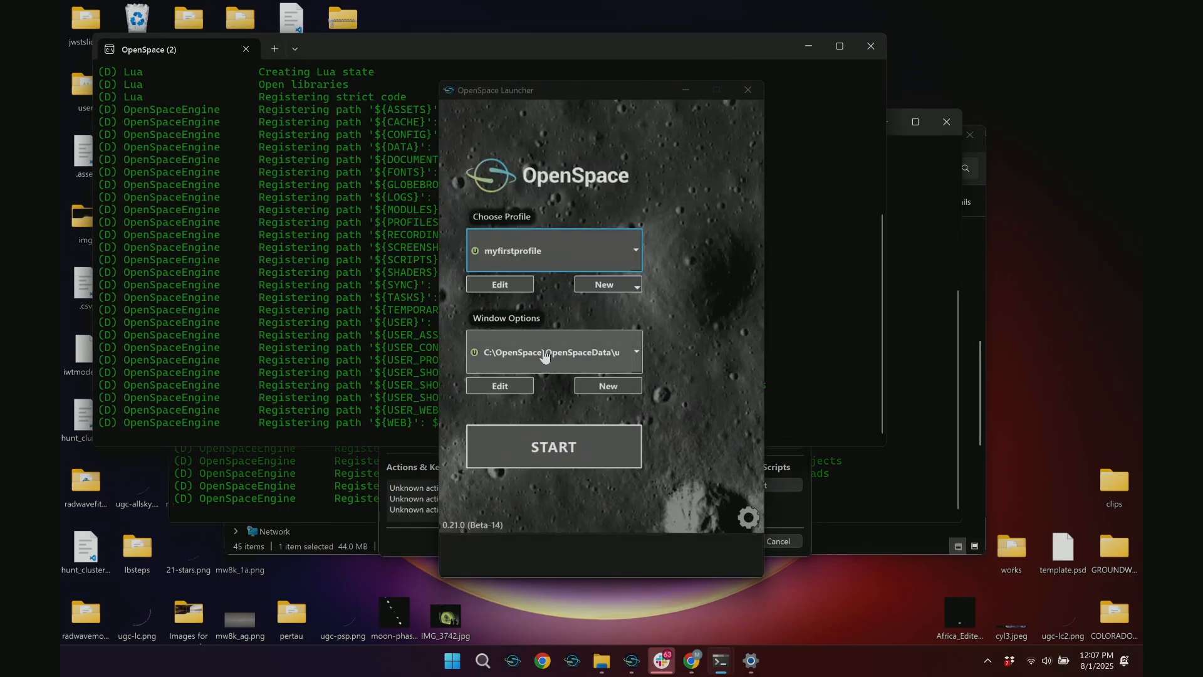
{"action": "left_click", "coordinate": [555, 447]}
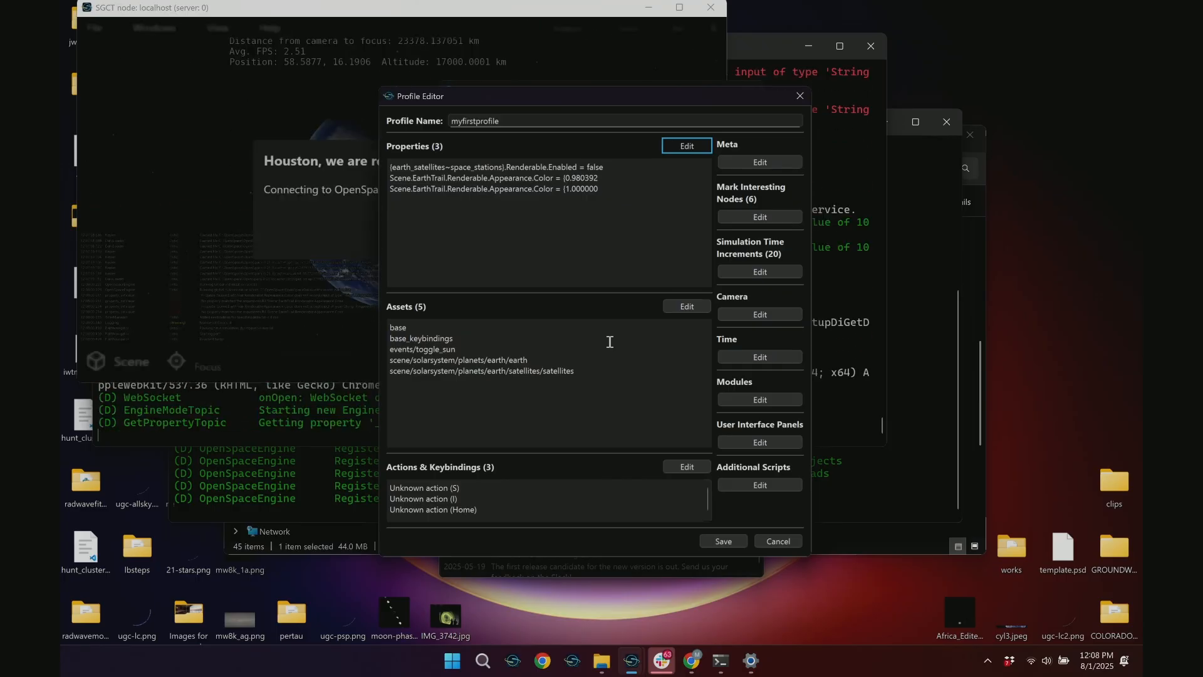
{"action": "left_click", "coordinate": [159, 315]}
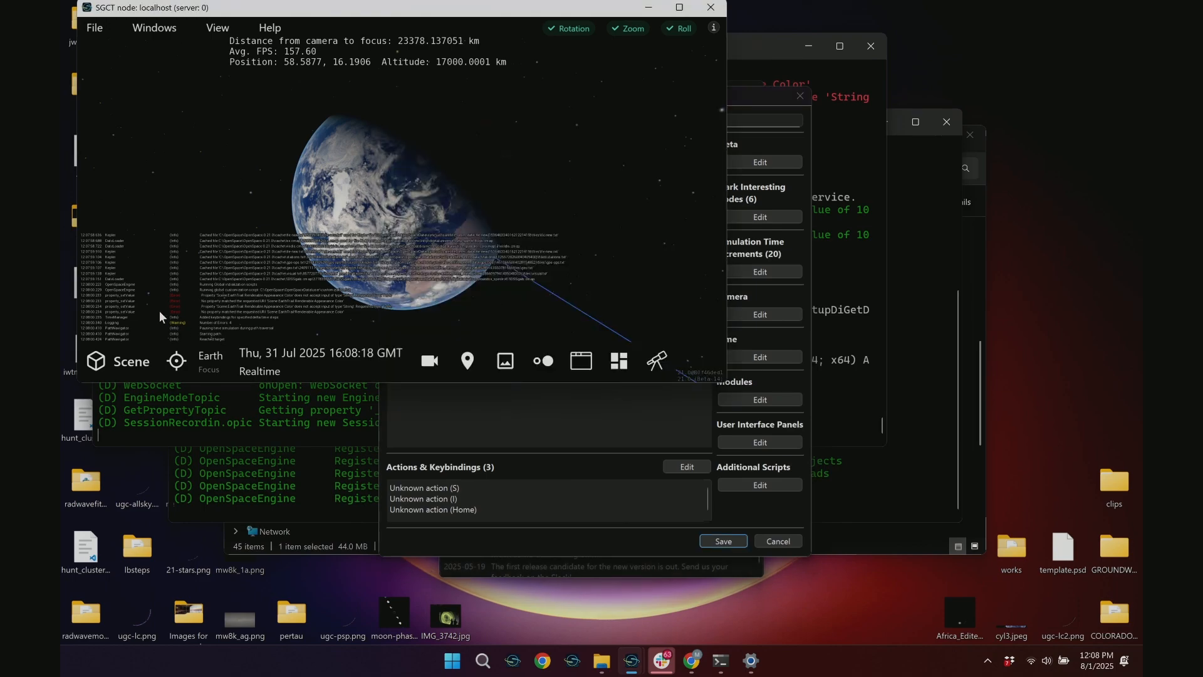
Find the Earth Trail node by searching the scene for "ear" and set its appearance color to orange (0.98, 0.69, 0.02)
{"action": "left_click", "coordinate": [113, 374]}
{"action": "left_click", "coordinate": [150, 81]}
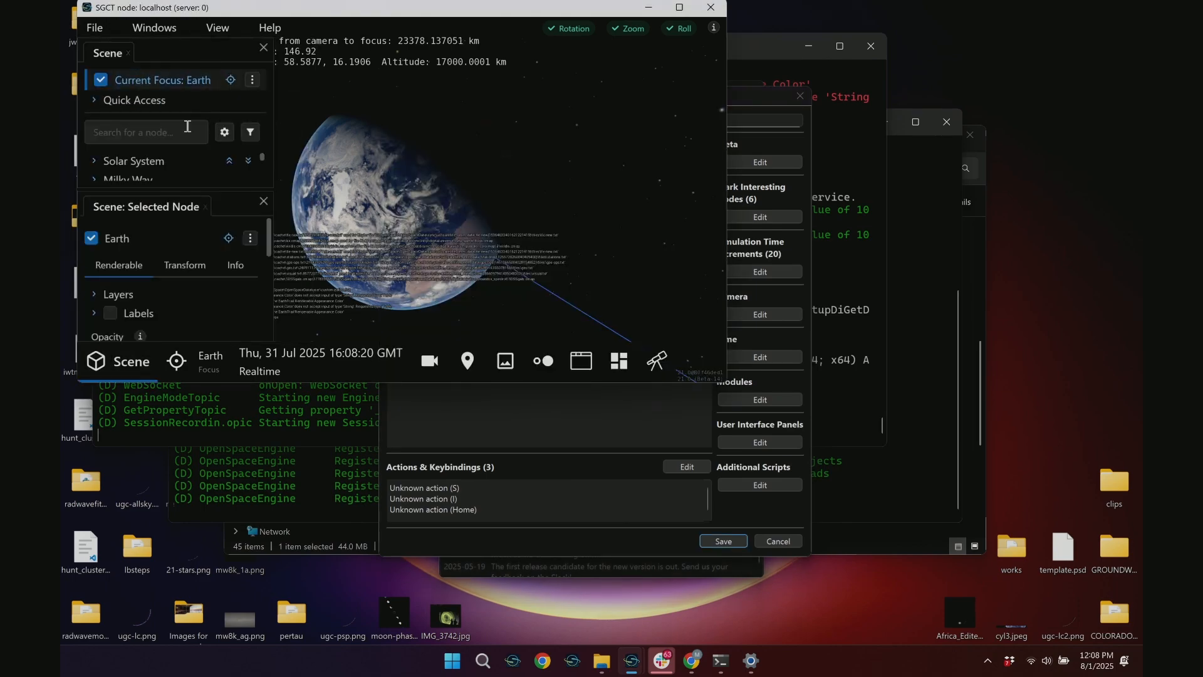
{"action": "left_click", "coordinate": [147, 133]}
{"action": "type", "text": "ear"}
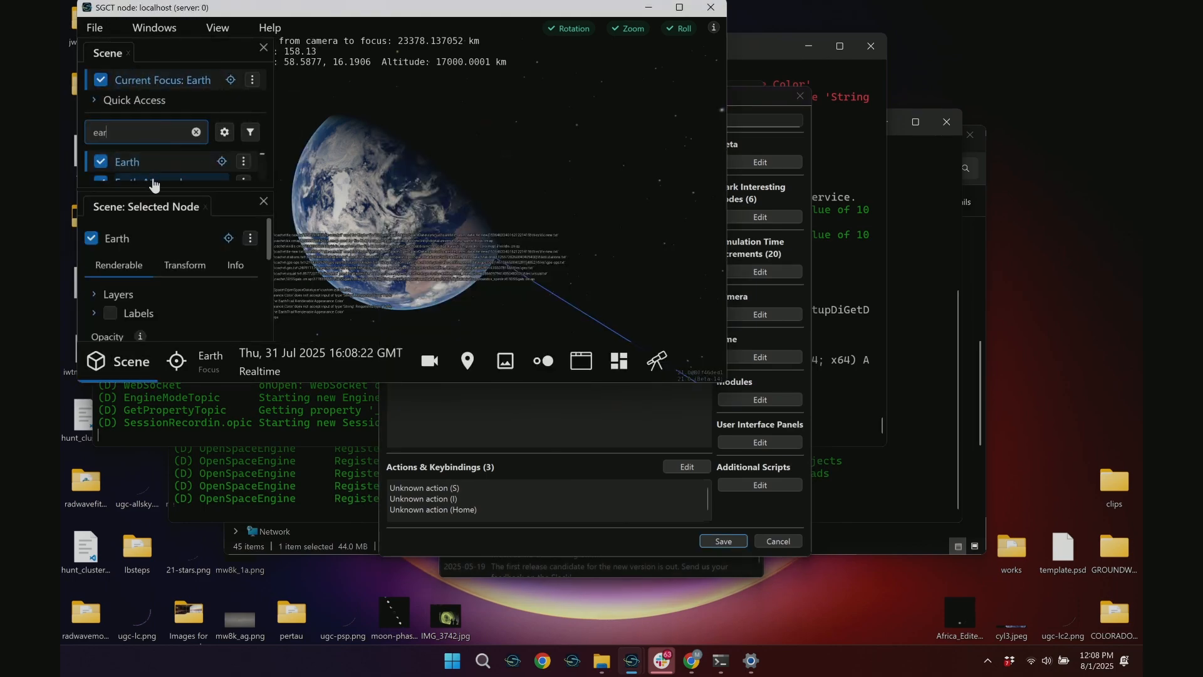
{"action": "scroll", "coordinate": [160, 179], "scroll_direction": "down", "scroll_amount": 2}
{"action": "left_click", "coordinate": [160, 176]}
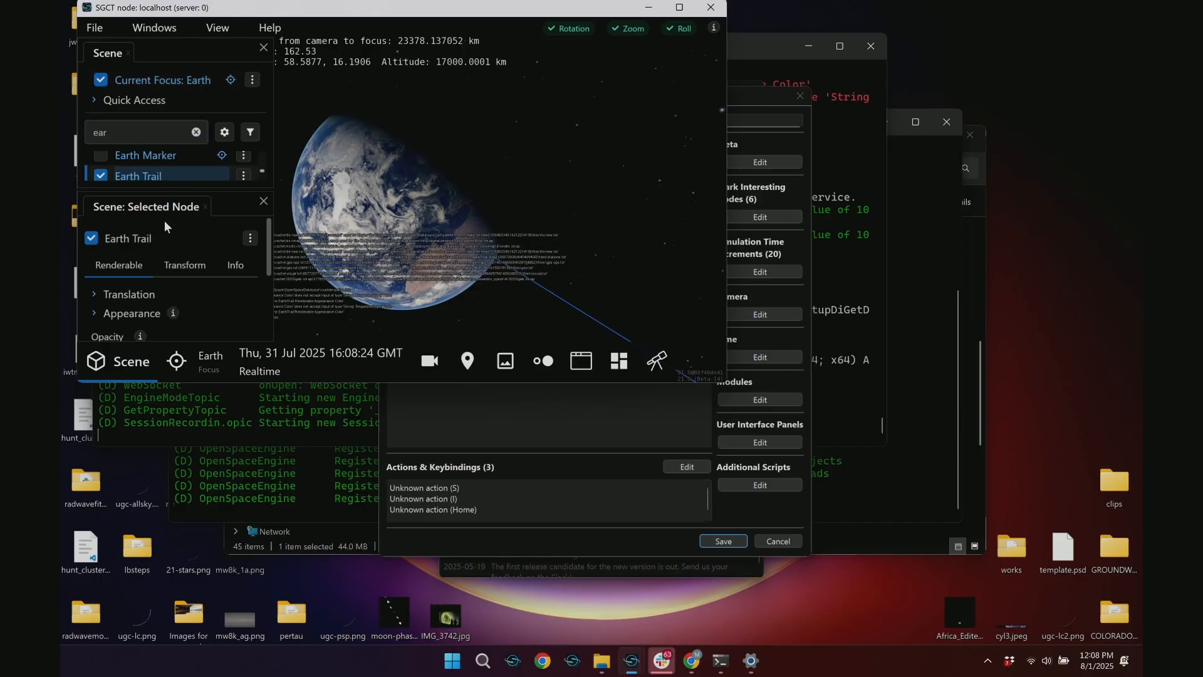
{"action": "left_click", "coordinate": [146, 313]}
{"action": "scroll", "coordinate": [145, 311], "scroll_direction": "down", "scroll_amount": 1}
{"action": "left_click", "coordinate": [121, 325]}
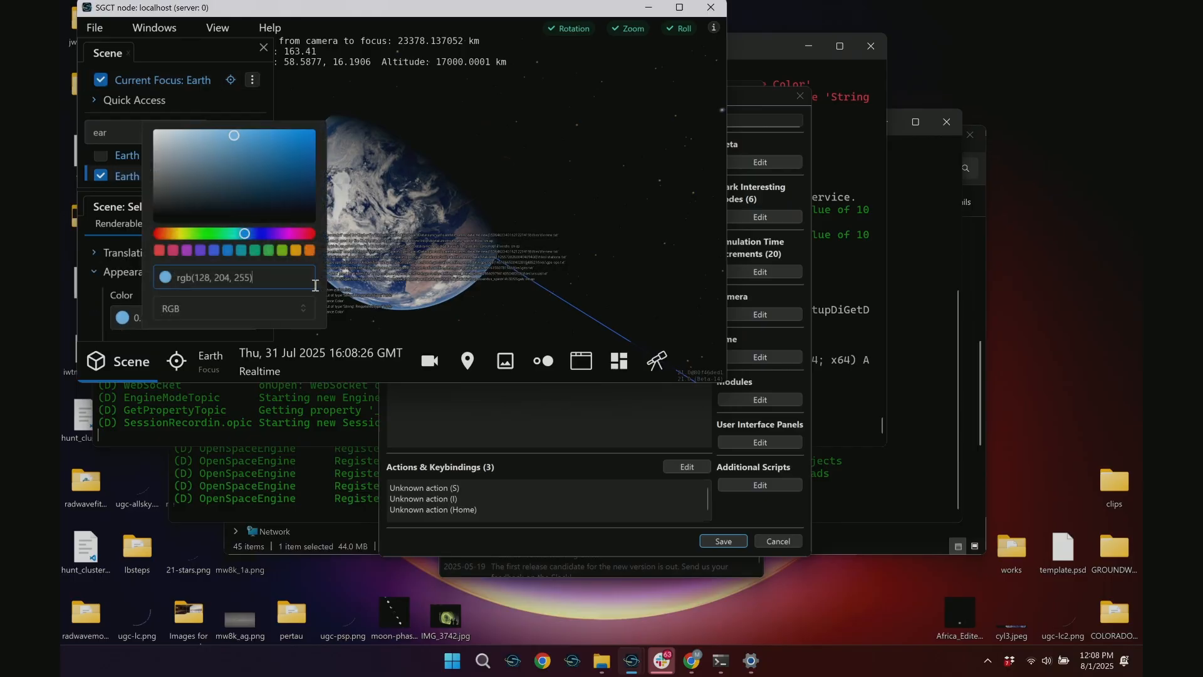
{"action": "left_click", "coordinate": [293, 254]}
{"action": "left_click", "coordinate": [675, 341]}
Add the logged Scene.EarthTrail.Renderable.Appearance.Color command with {0.980392,0.690196,0.019608} from the script log to the profile's additional scripts
{"action": "left_click", "coordinate": [759, 505]}
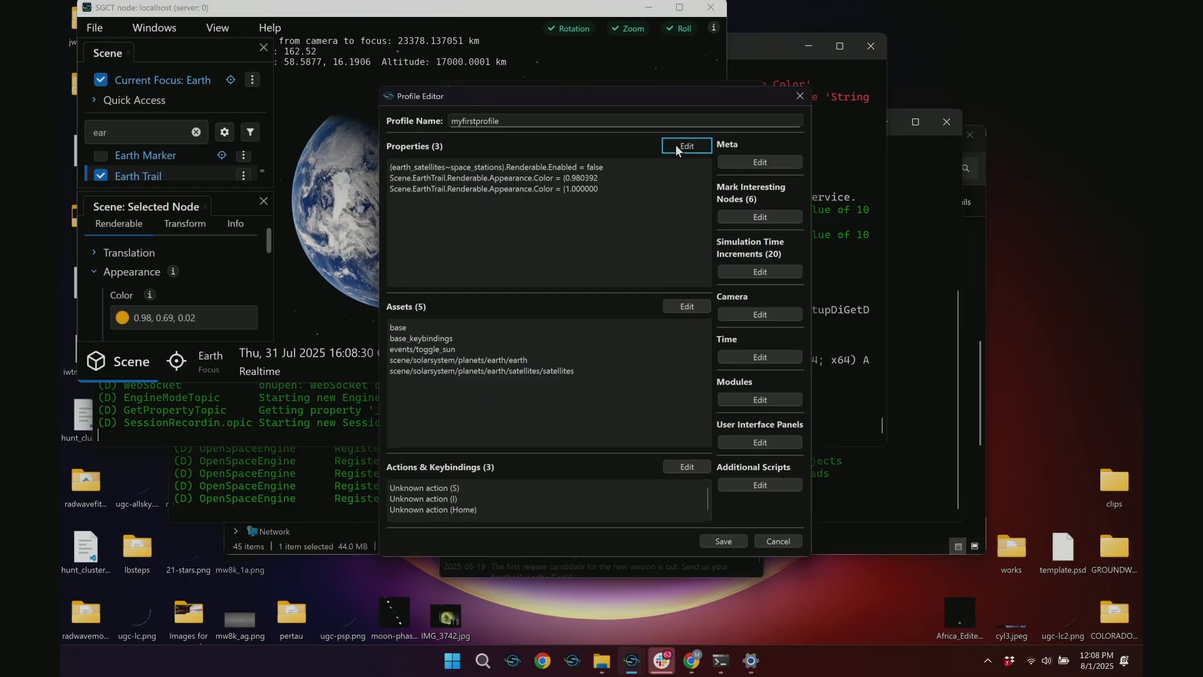
{"action": "left_click", "coordinate": [762, 485]}
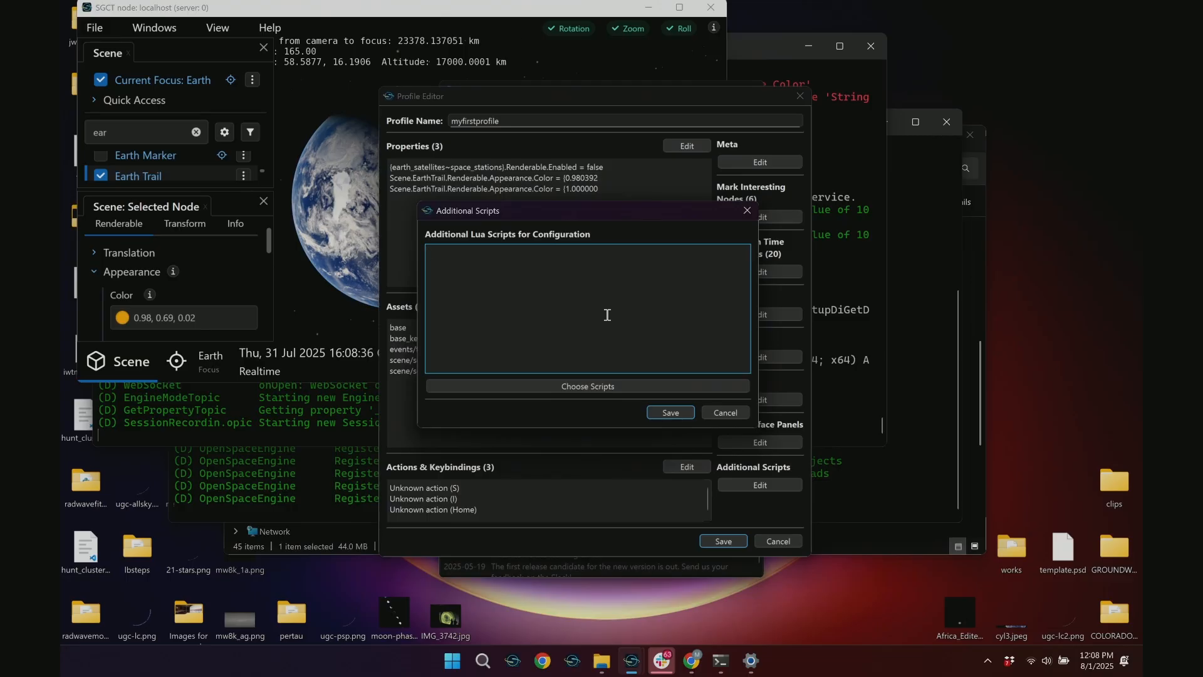
{"action": "left_click", "coordinate": [603, 385]}
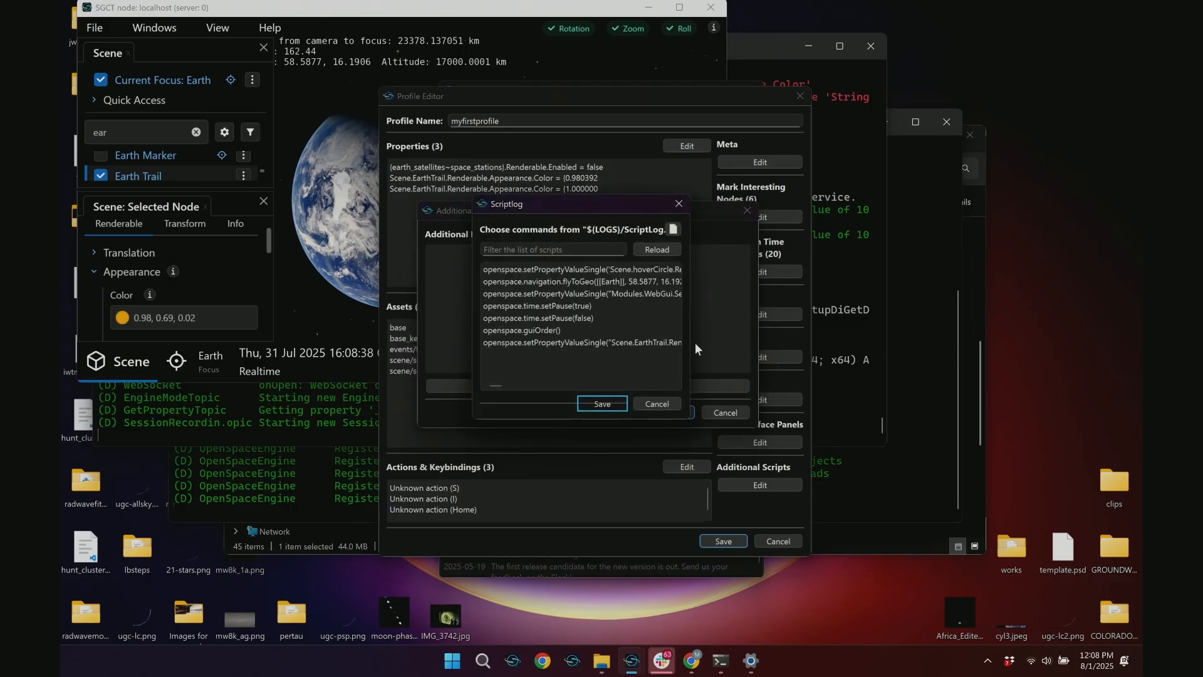
{"action": "left_click", "coordinate": [852, 340]}
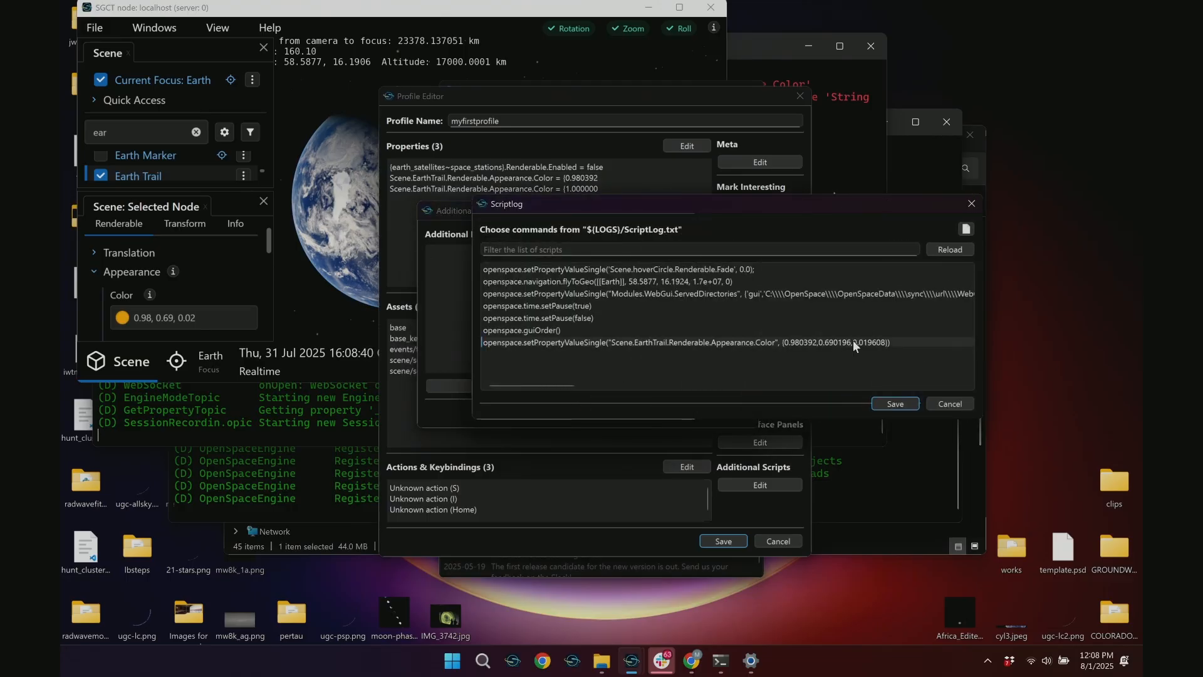
{"action": "left_click", "coordinate": [896, 404]}
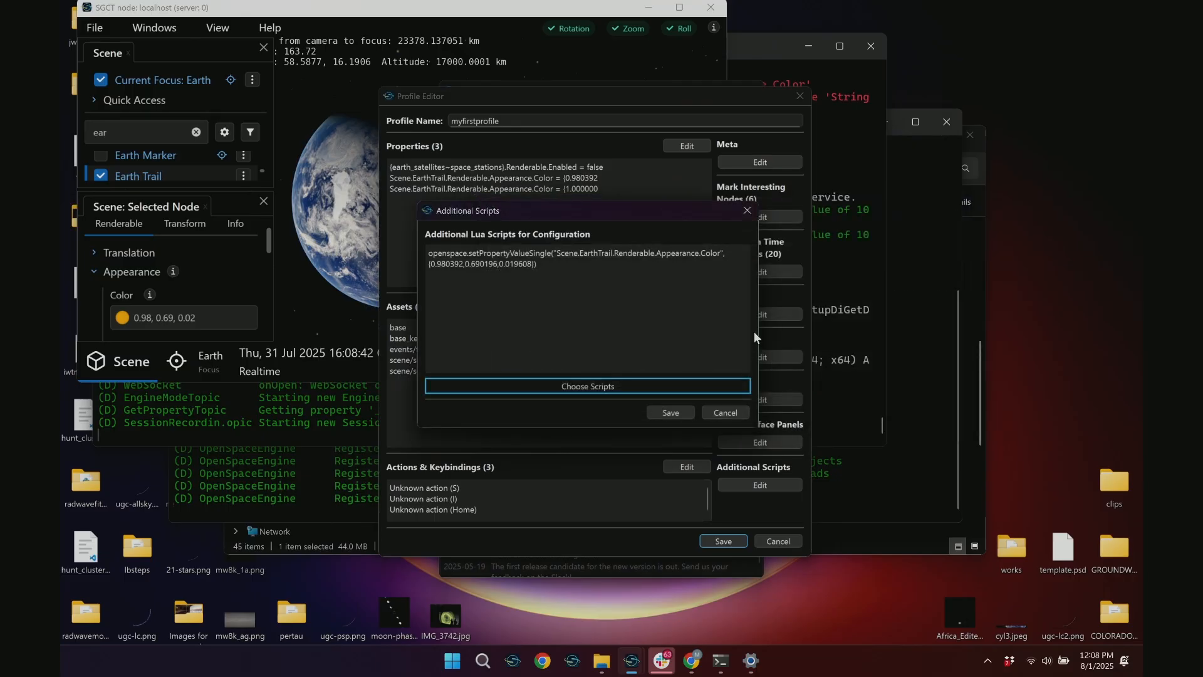
{"action": "left_click_drag", "start_coordinate": [758, 332], "coordinate": [999, 329]}
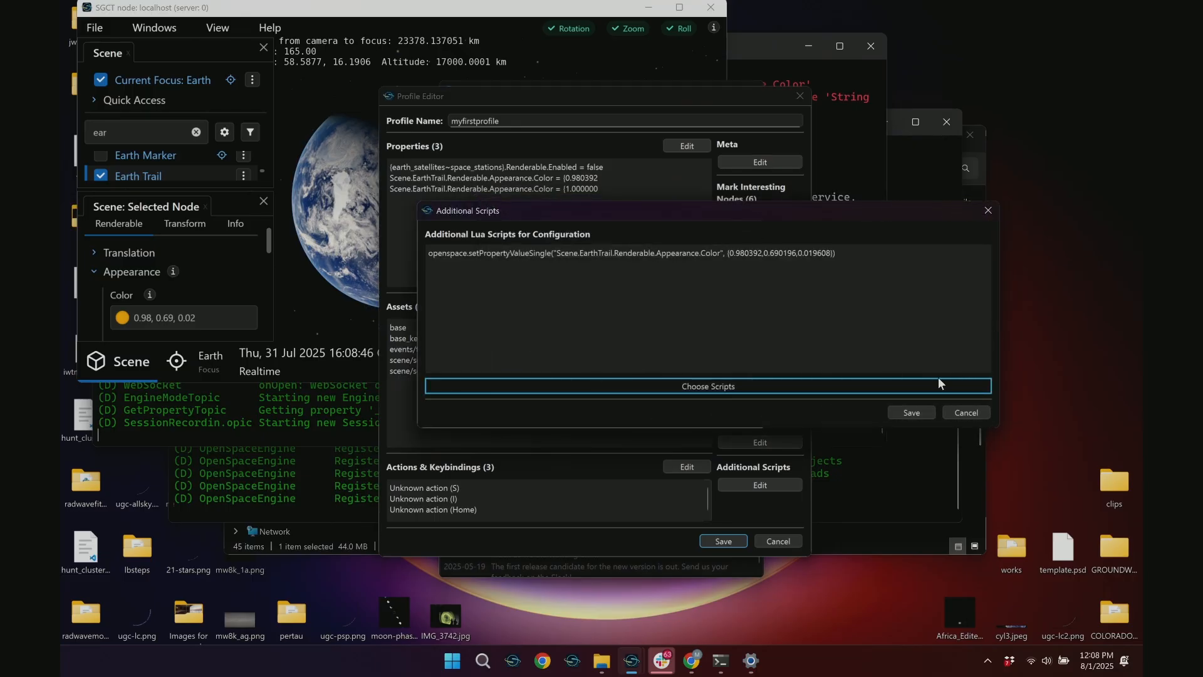
{"action": "left_click", "coordinate": [922, 411]}
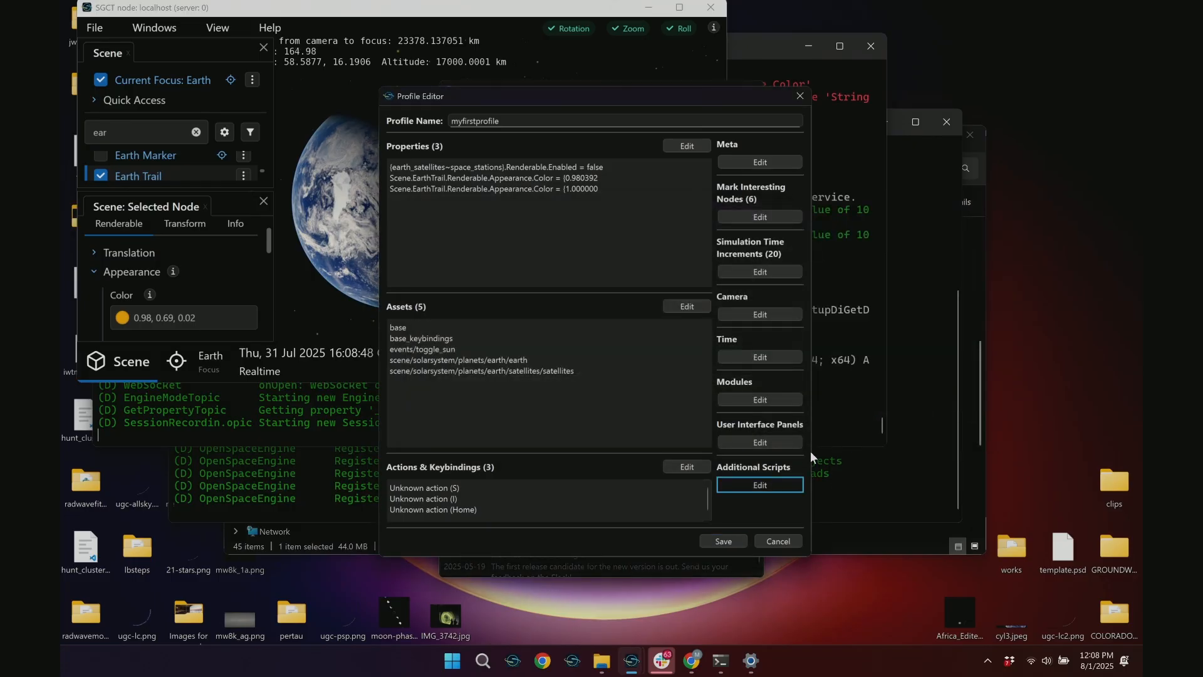
Widen the profile editor, check the scene, and close the editor, discarding the unsaved changes
{"action": "left_click_drag", "start_coordinate": [814, 454], "coordinate": [1001, 454]}
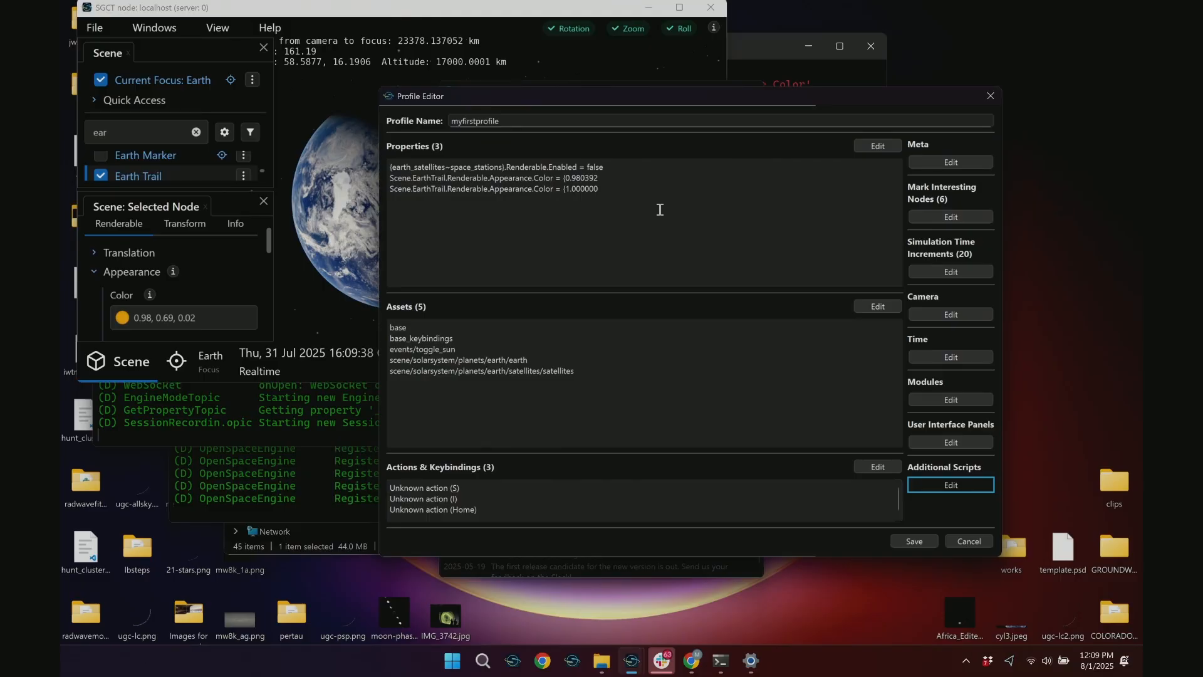
{"action": "left_click", "coordinate": [604, 258]}
{"action": "left_click", "coordinate": [329, 247]}
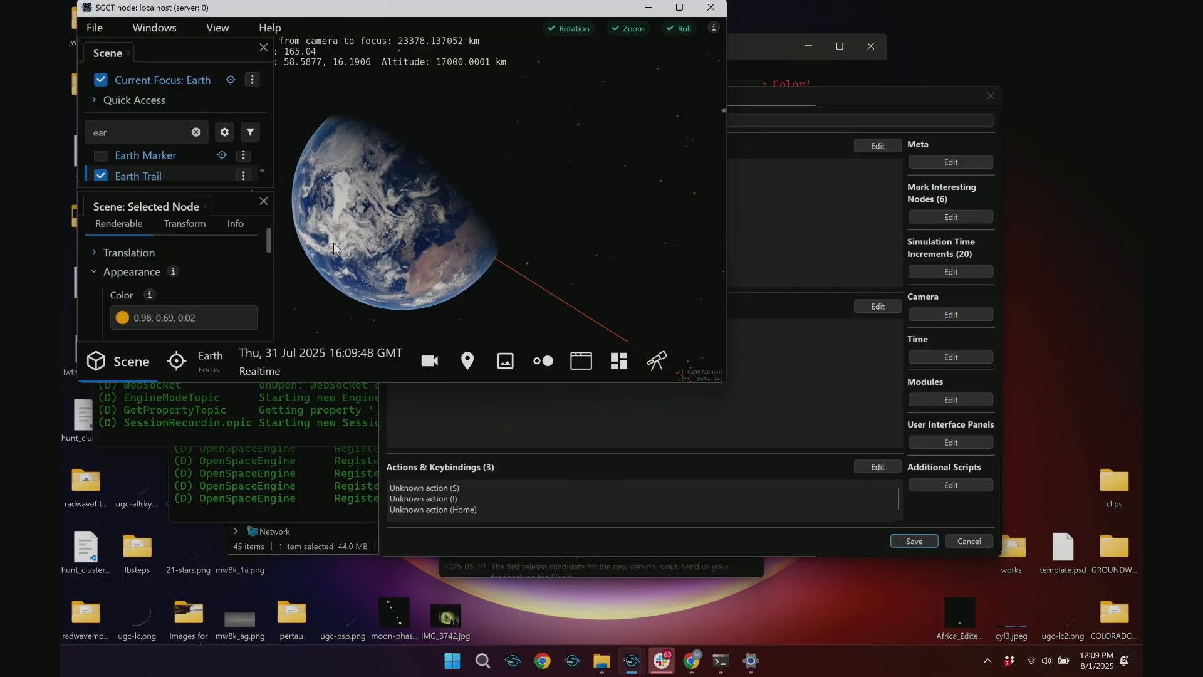
{"action": "left_click", "coordinate": [996, 103]}
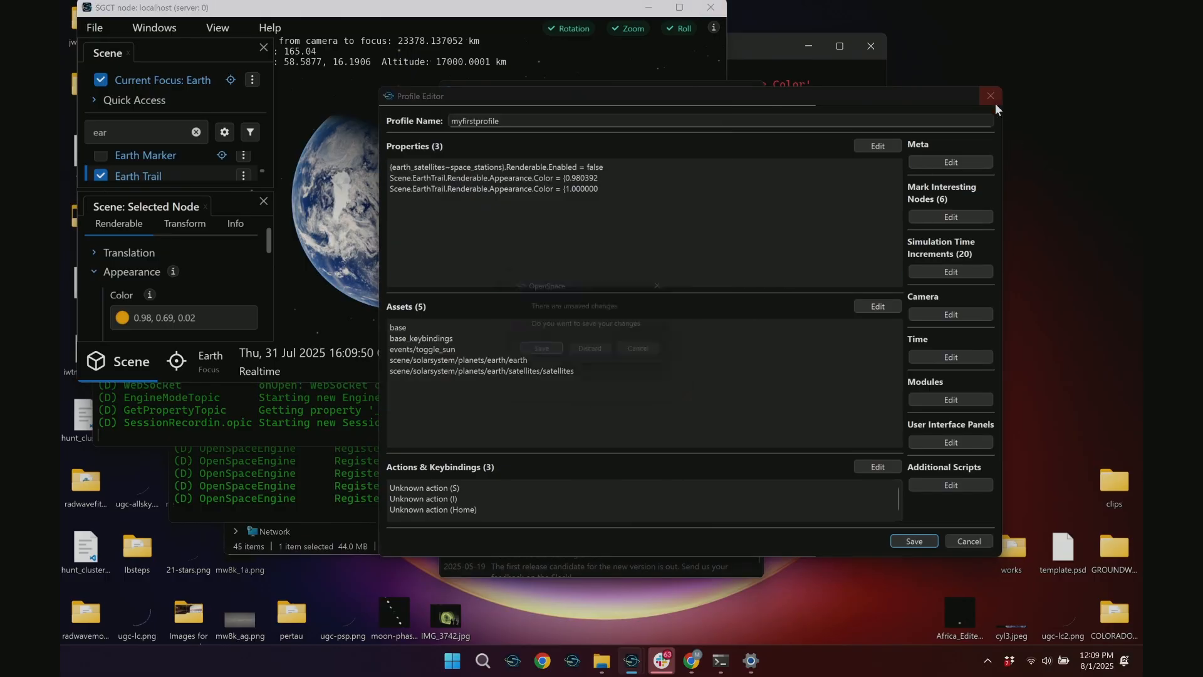
{"action": "left_click", "coordinate": [596, 351]}
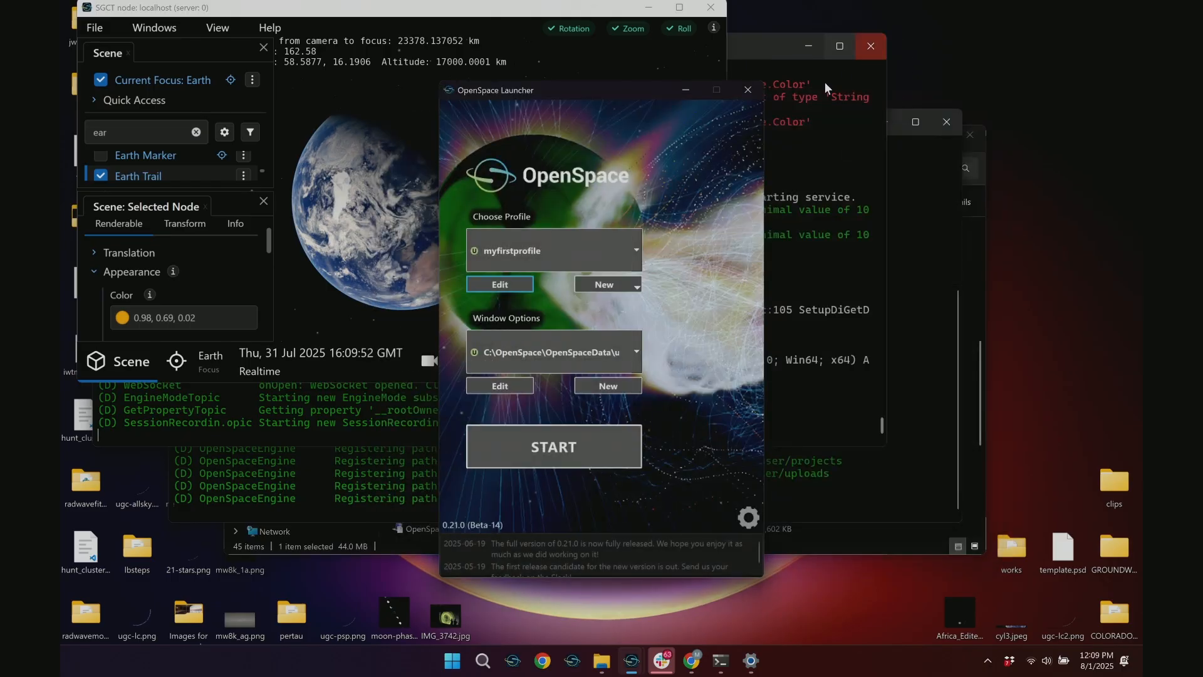
Close the current launcher and the file explorer window, and open a new OpenSpace launcher
{"action": "left_click", "coordinate": [748, 90]}
{"action": "left_click", "coordinate": [966, 137]}
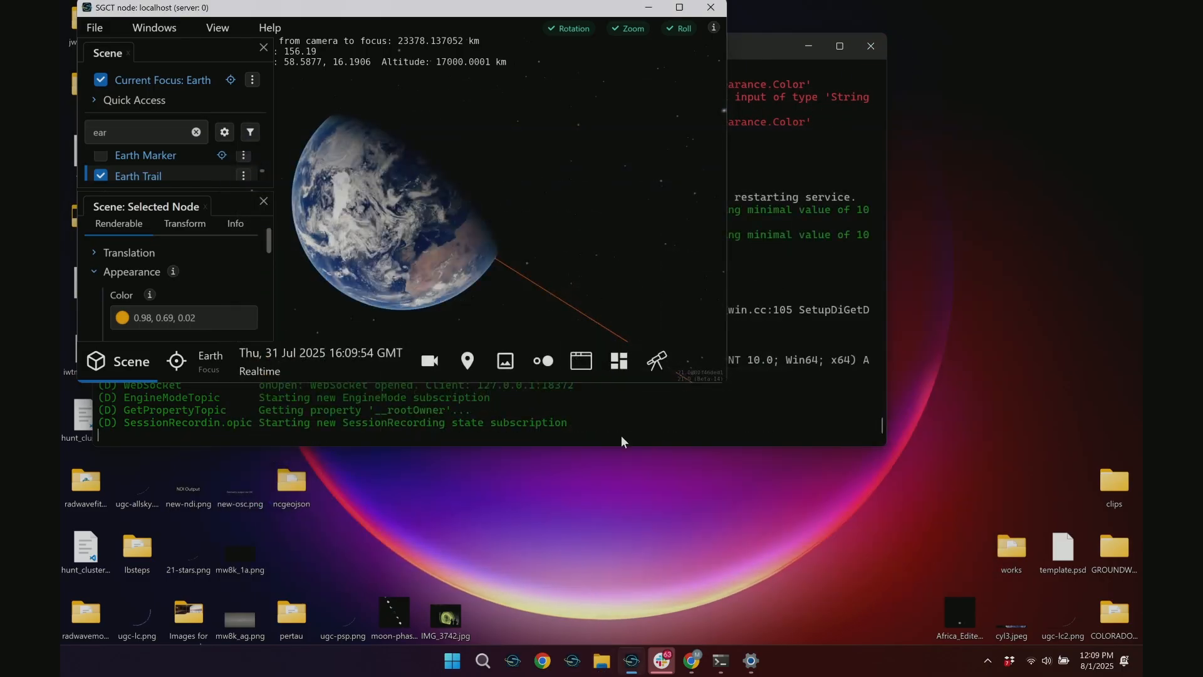
{"action": "right_click", "coordinate": [632, 663]}
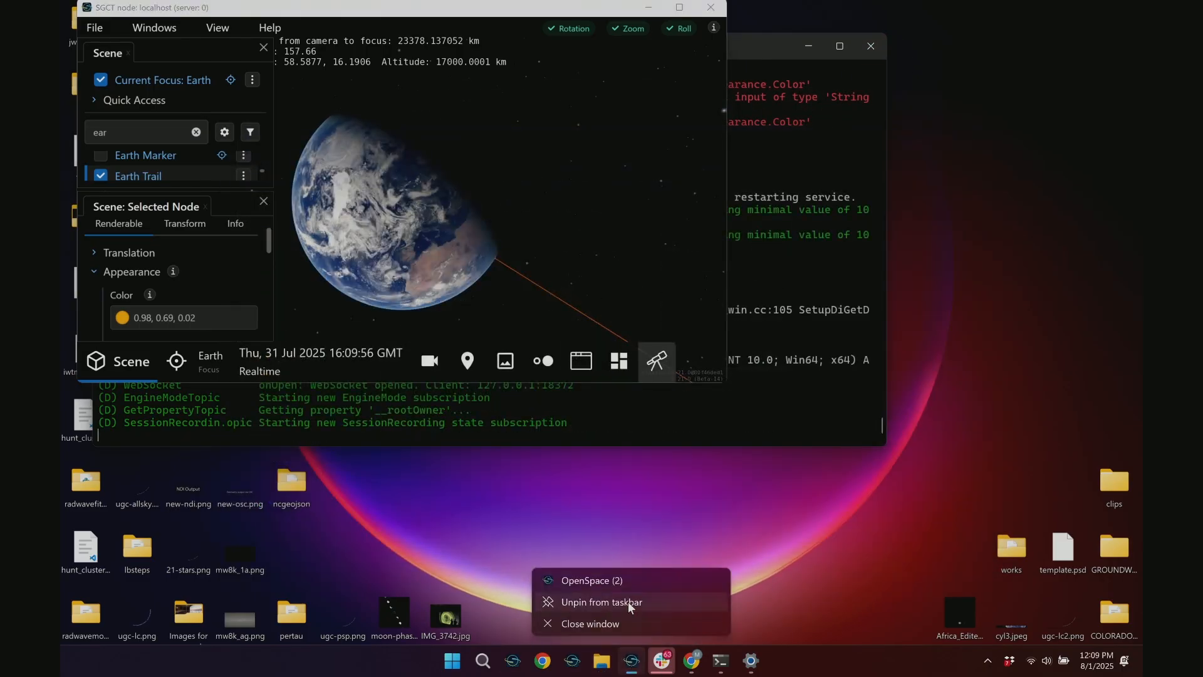
{"action": "left_click", "coordinate": [589, 578]}
Return to the running scene and set the Earth Trail color to purple (0.745, 0.294, 0.859)
{"action": "left_click", "coordinate": [412, 8]}
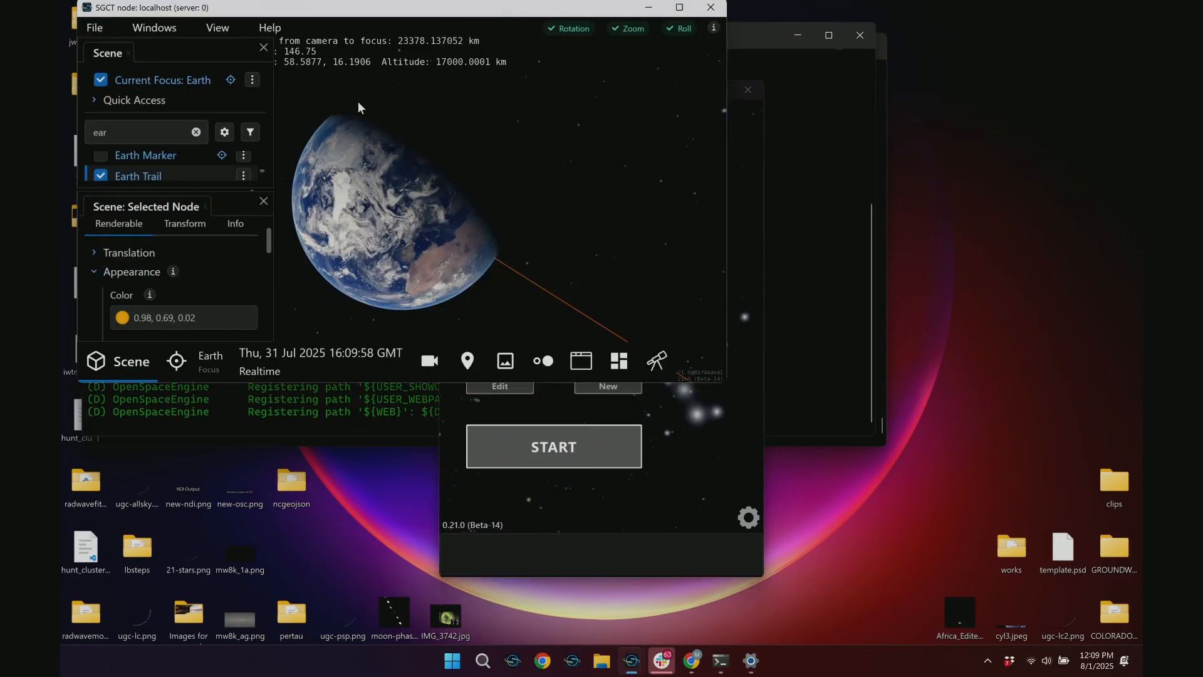
{"action": "left_click", "coordinate": [123, 319]}
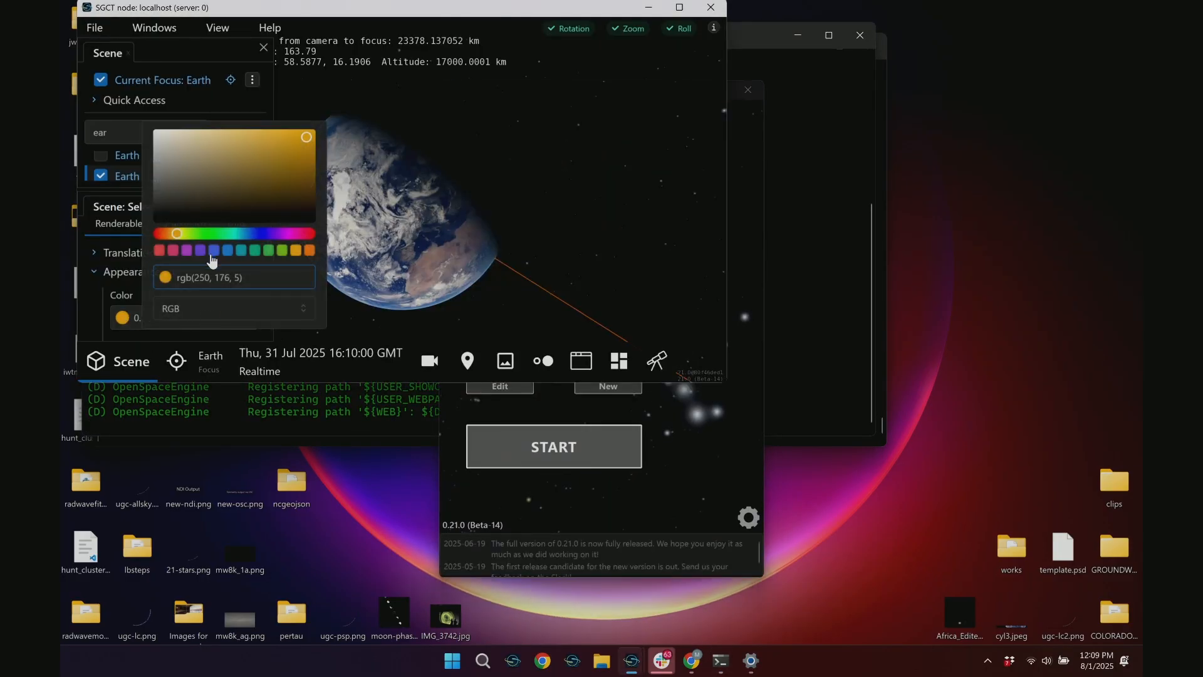
{"action": "left_click", "coordinate": [186, 251]}
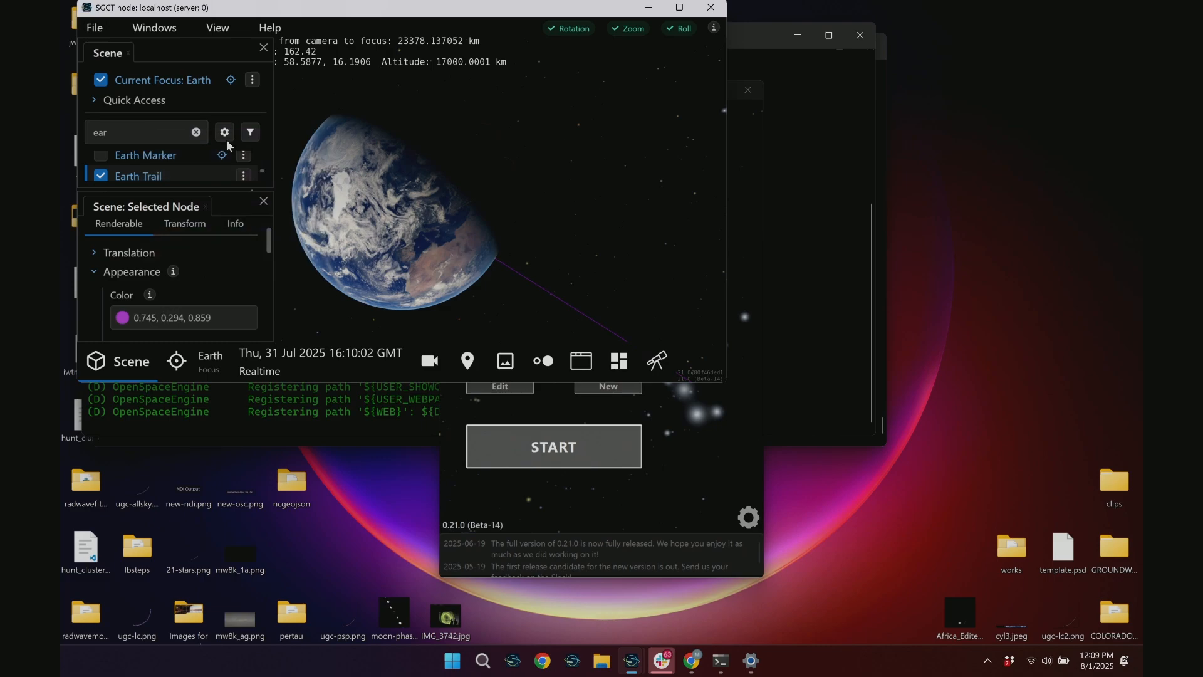
{"action": "left_click", "coordinate": [194, 131]}
{"action": "type", "text": "earrt"}
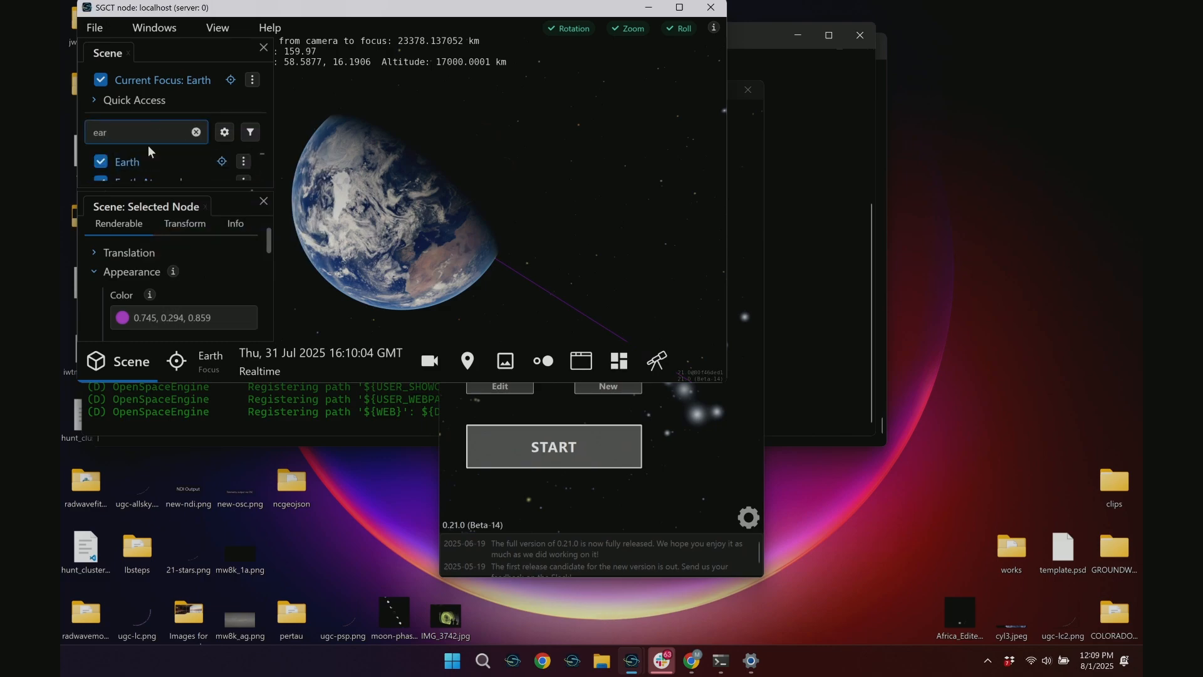
{"action": "type", "text": "h yt"}
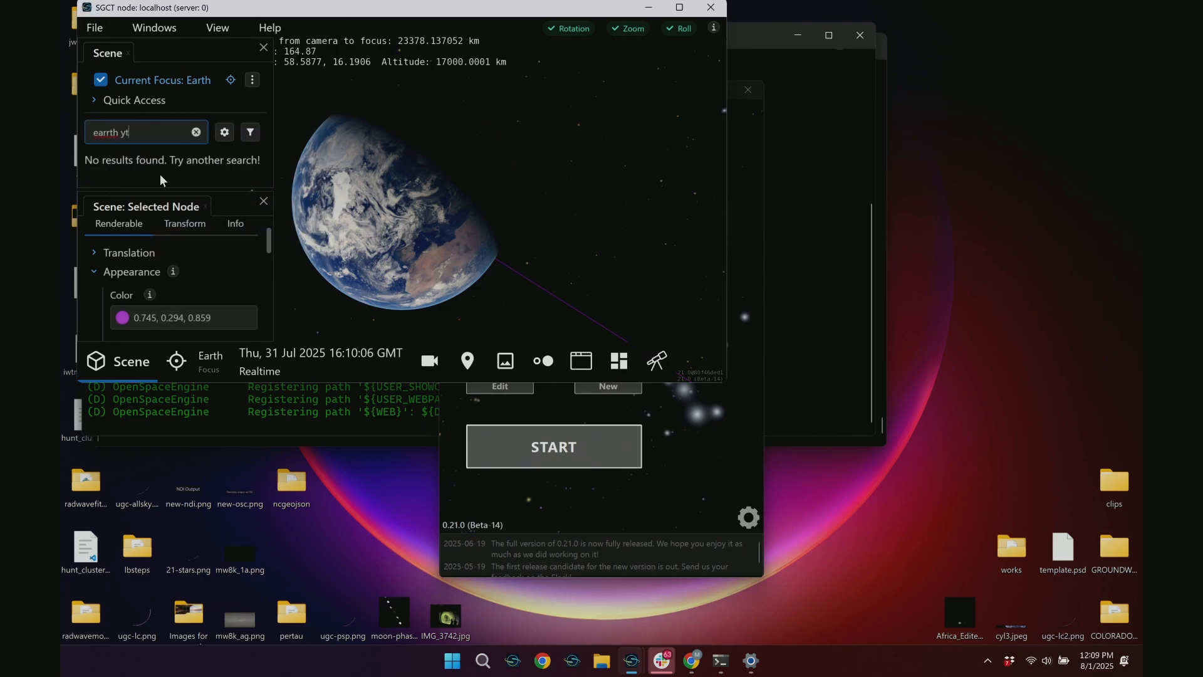
{"action": "left_click", "coordinate": [263, 202]}
{"action": "left_click", "coordinate": [162, 136]}
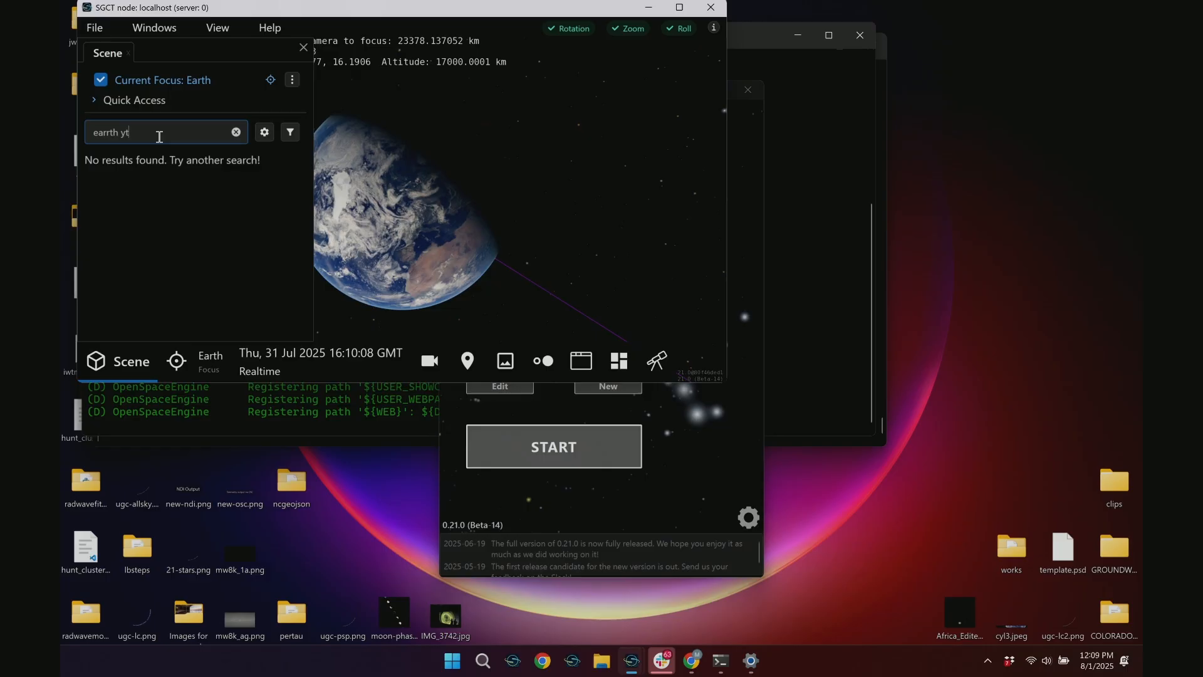
{"action": "type", "text": "]\\"}
{"action": "key", "text": "BackSpace"}
{"action": "key", "text": "BackSpace"}
{"action": "key", "text": "BackSpace"}
{"action": "key", "text": "BackSpace"}
{"action": "type", "text": "tr"}
Search the scene for "earth t", select the Earth Trail node and expand its appearance settings
{"action": "left_click", "coordinate": [236, 131]}
{"action": "left_click", "coordinate": [166, 130]}
{"action": "type", "text": "earth t"}
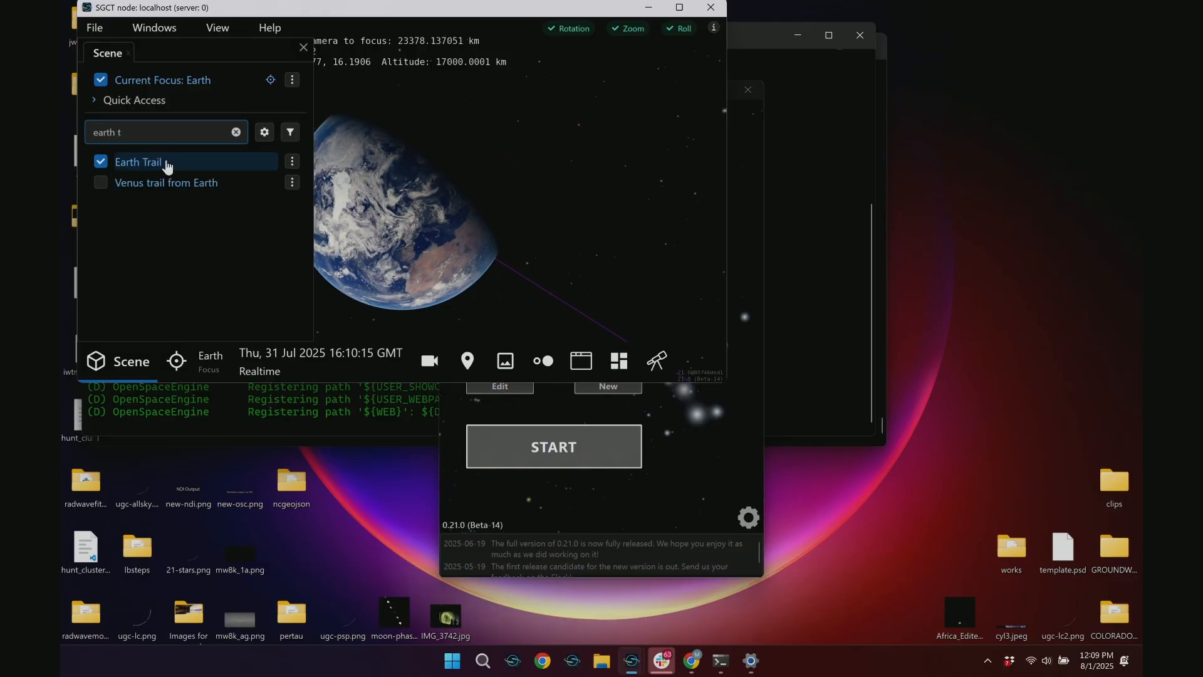
{"action": "left_click", "coordinate": [167, 162]}
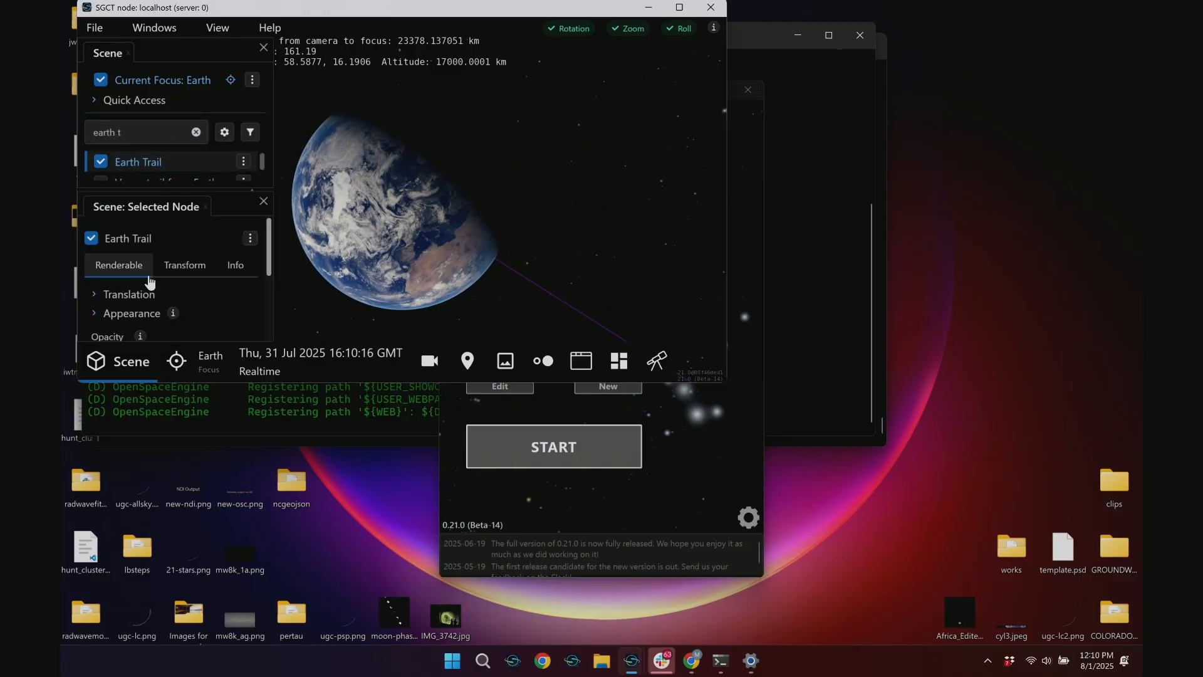
{"action": "left_click", "coordinate": [133, 315]}
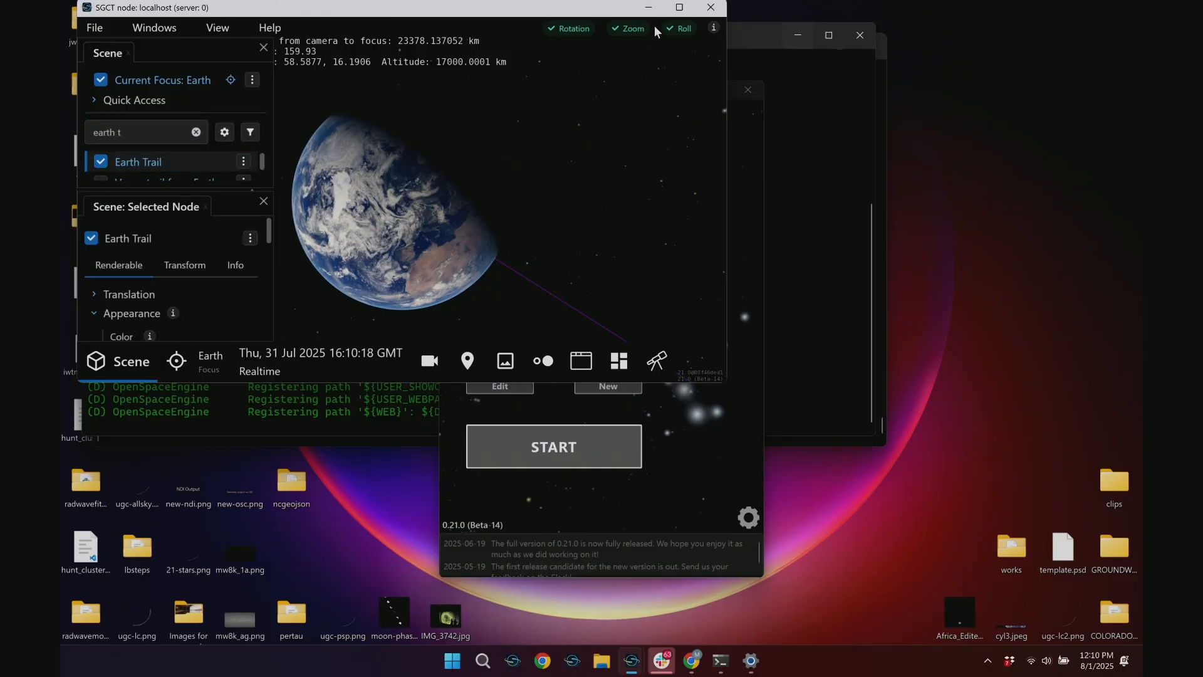
Maximize the scene window and set the Earth Trail color to pink (0.902, 0.286, 0.502)
{"action": "left_click", "coordinate": [679, 7]}
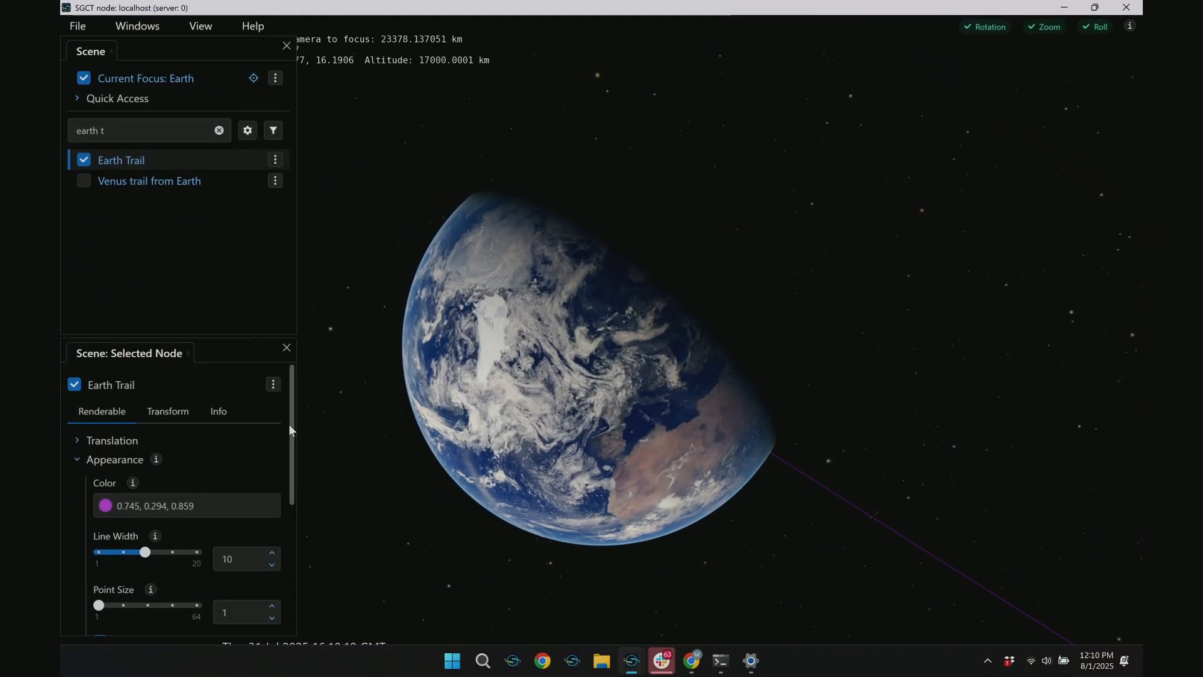
{"action": "left_click", "coordinate": [106, 505]}
{"action": "left_click", "coordinate": [157, 439]}
{"action": "left_click", "coordinate": [486, 373]}
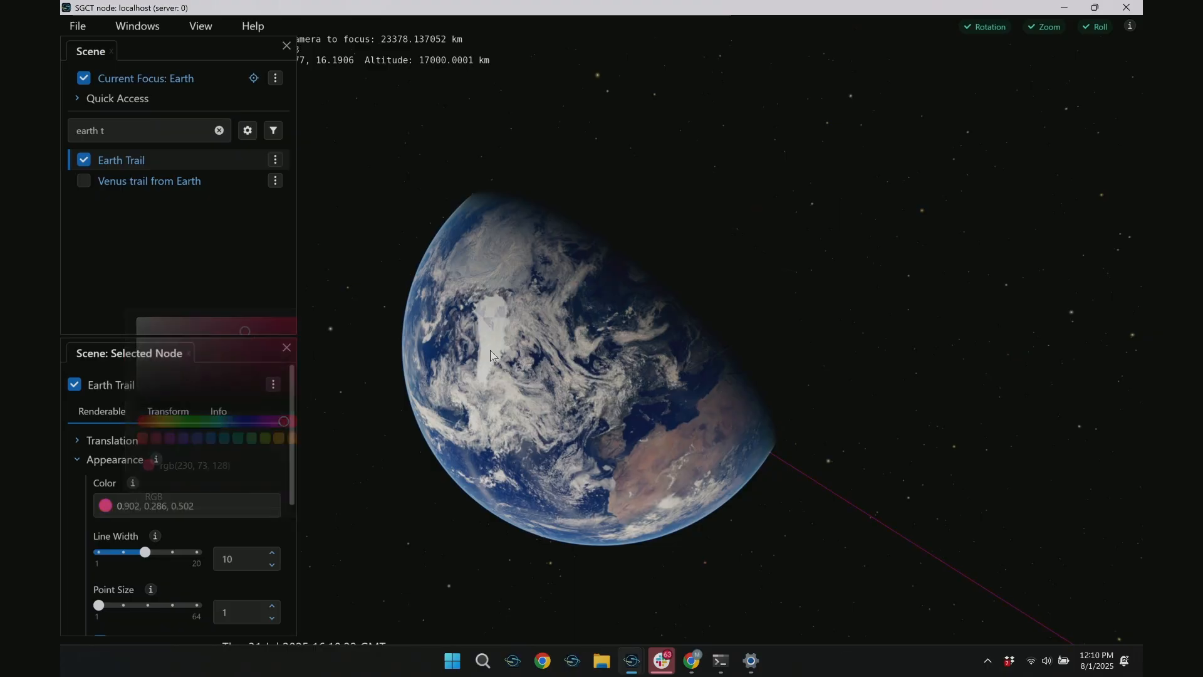
Switch to the launcher, open myfirstprofile for editing and open its additional scripts
{"action": "mouse_move", "coordinate": [632, 661]}
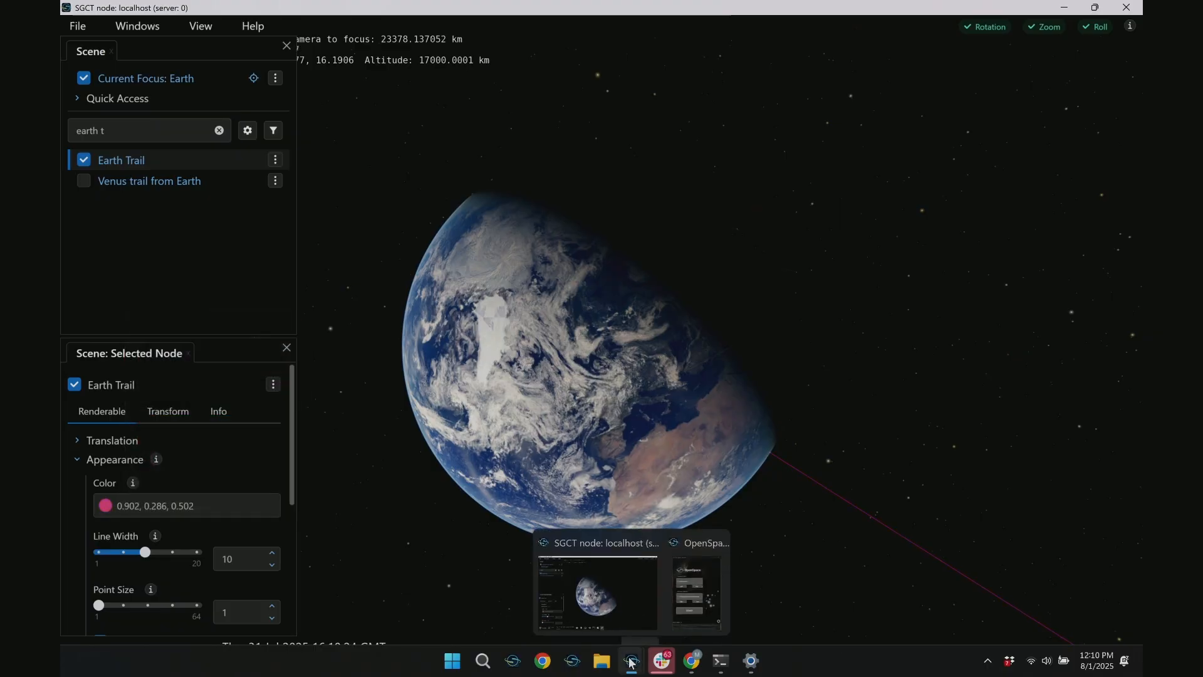
{"action": "left_click", "coordinate": [675, 597]}
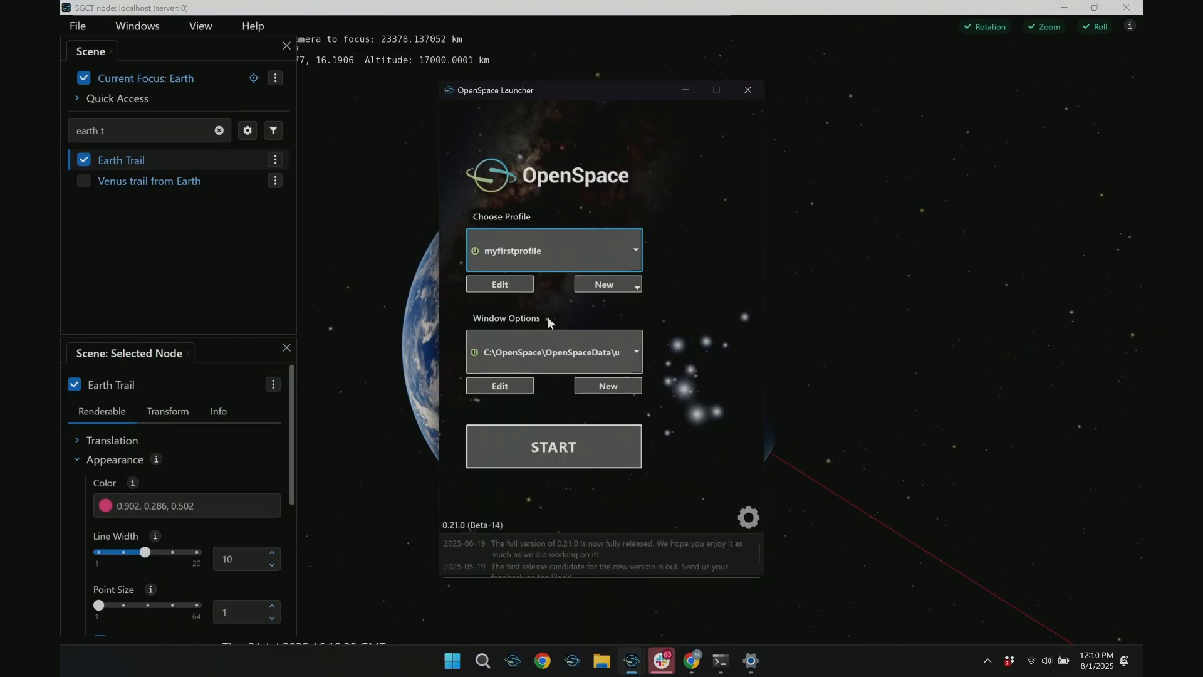
{"action": "left_click", "coordinate": [500, 285]}
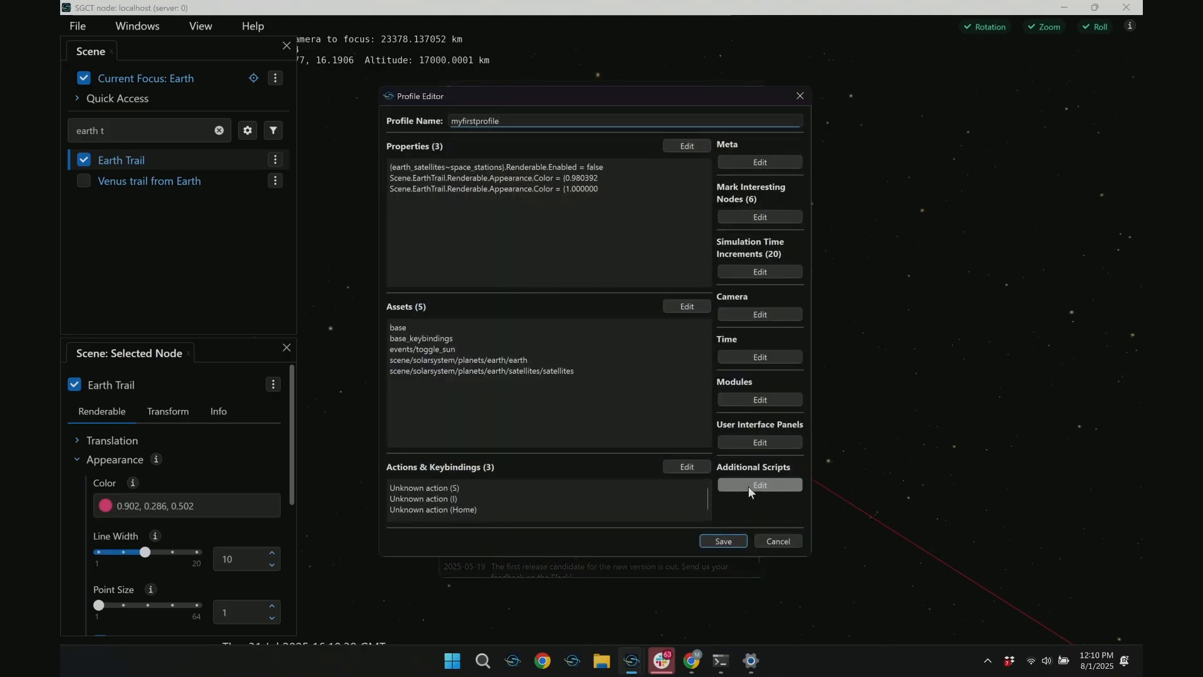
{"action": "left_click", "coordinate": [773, 488]}
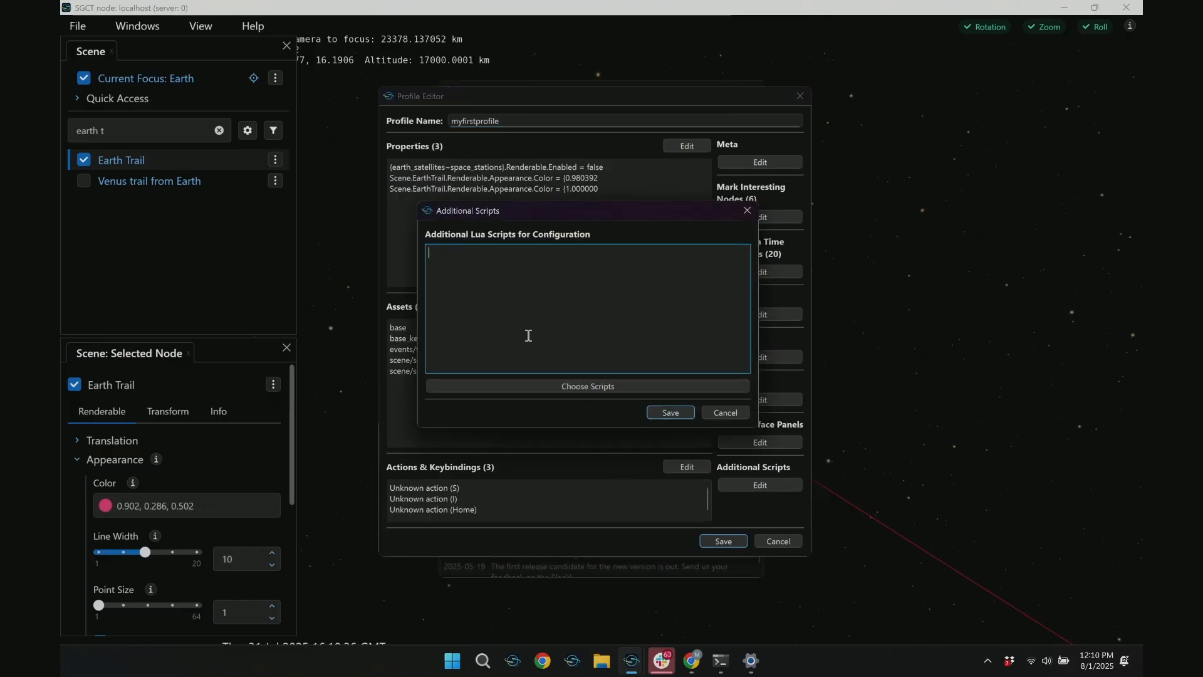
{"action": "type", "text": "dffdslkjdfskljsdfjkljkldsfjkldsfjkldsfjkldsf"}
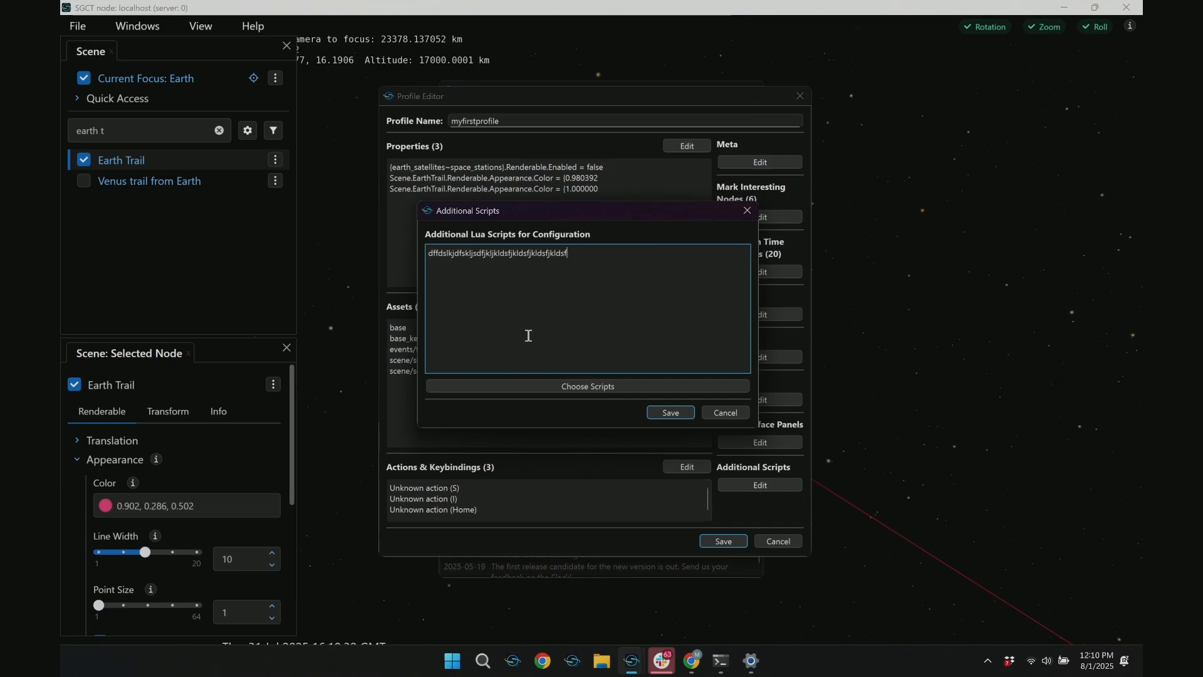
{"action": "key", "text": "ctrl+a"}
{"action": "key", "text": "BackSpace"}
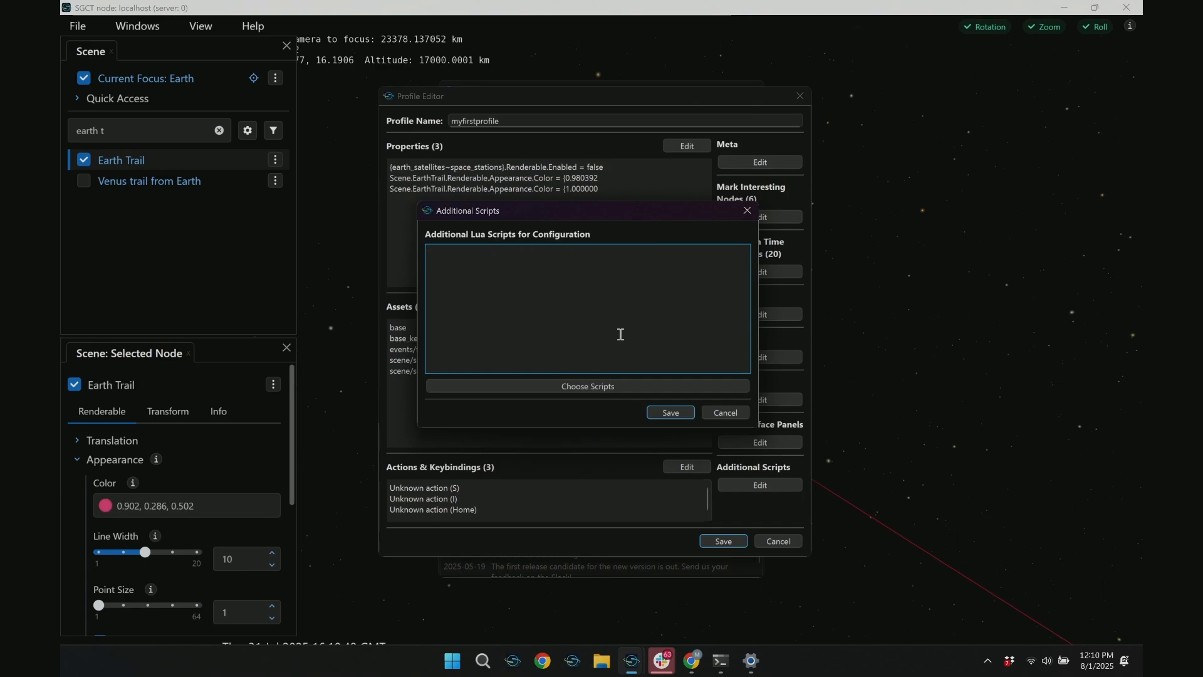
Add the logged Scene.EarthTrail.Renderable.Appearance.Color command with {0.901961,0.286275,0.501961} from the script log and save the additional scripts
{"action": "left_click", "coordinate": [597, 387]}
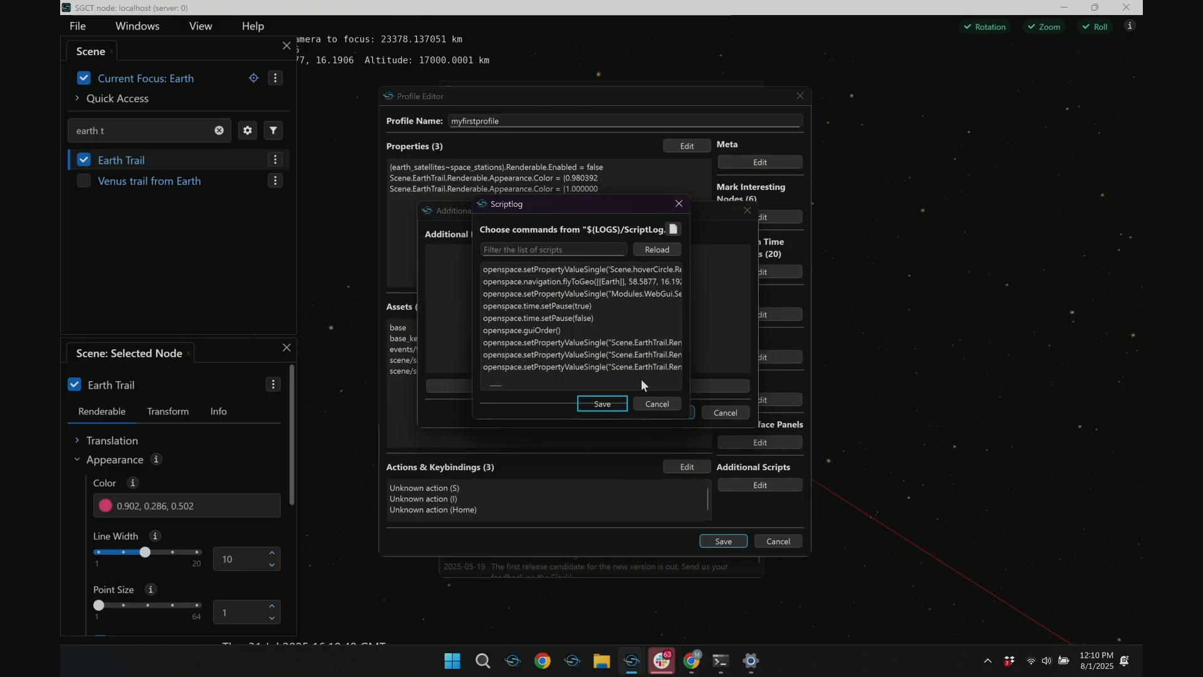
{"action": "left_click", "coordinate": [613, 402]}
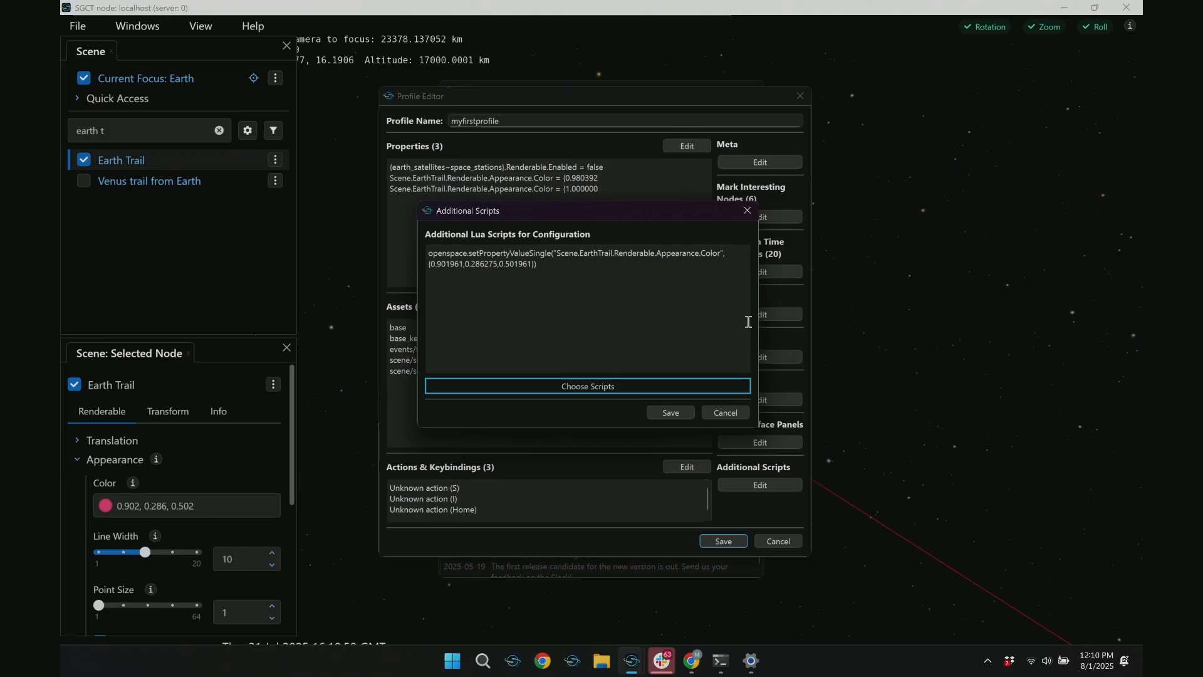
{"action": "left_click_drag", "start_coordinate": [855, 323], "coordinate": [996, 321]}
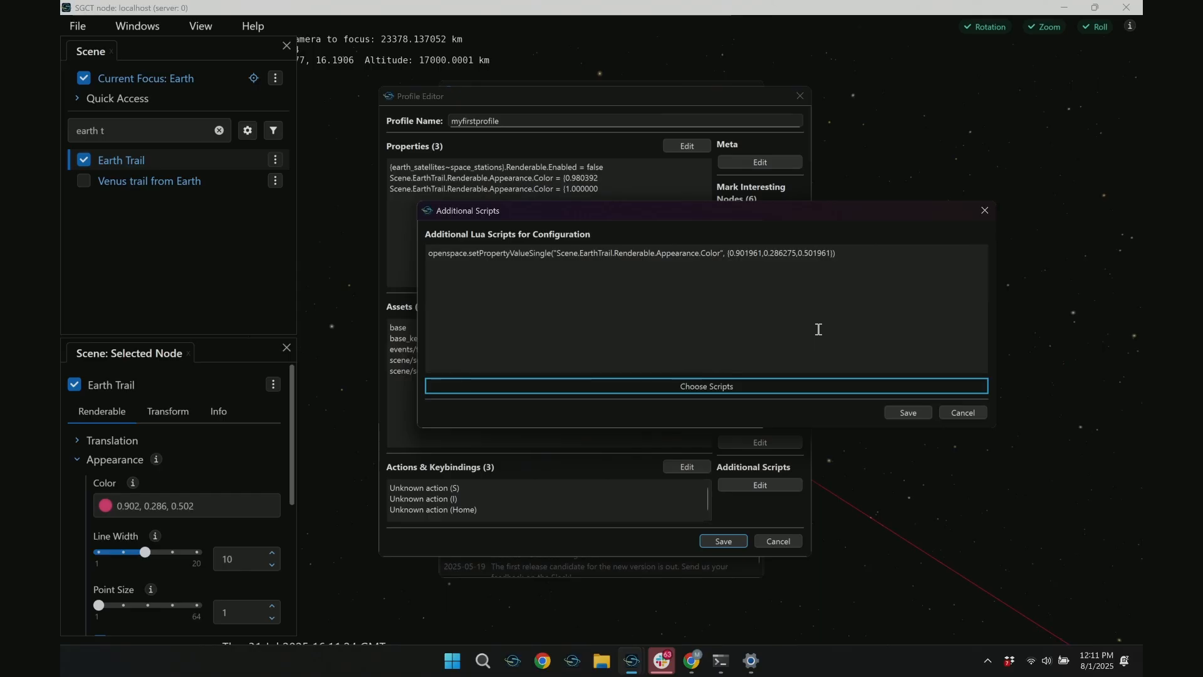
{"action": "left_click", "coordinate": [906, 412]}
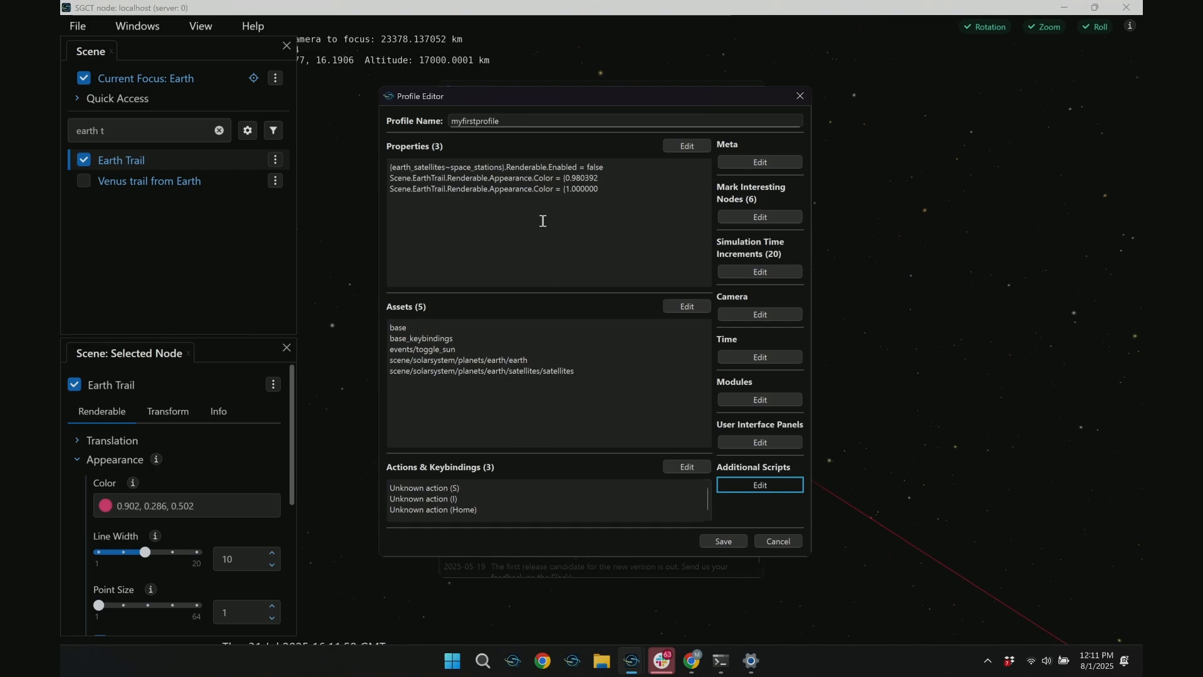
Return to the scene and orbit the camera around Earth to examine the trail
{"action": "left_click", "coordinate": [990, 333]}
{"action": "left_click_drag", "start_coordinate": [896, 370], "coordinate": [958, 215]}
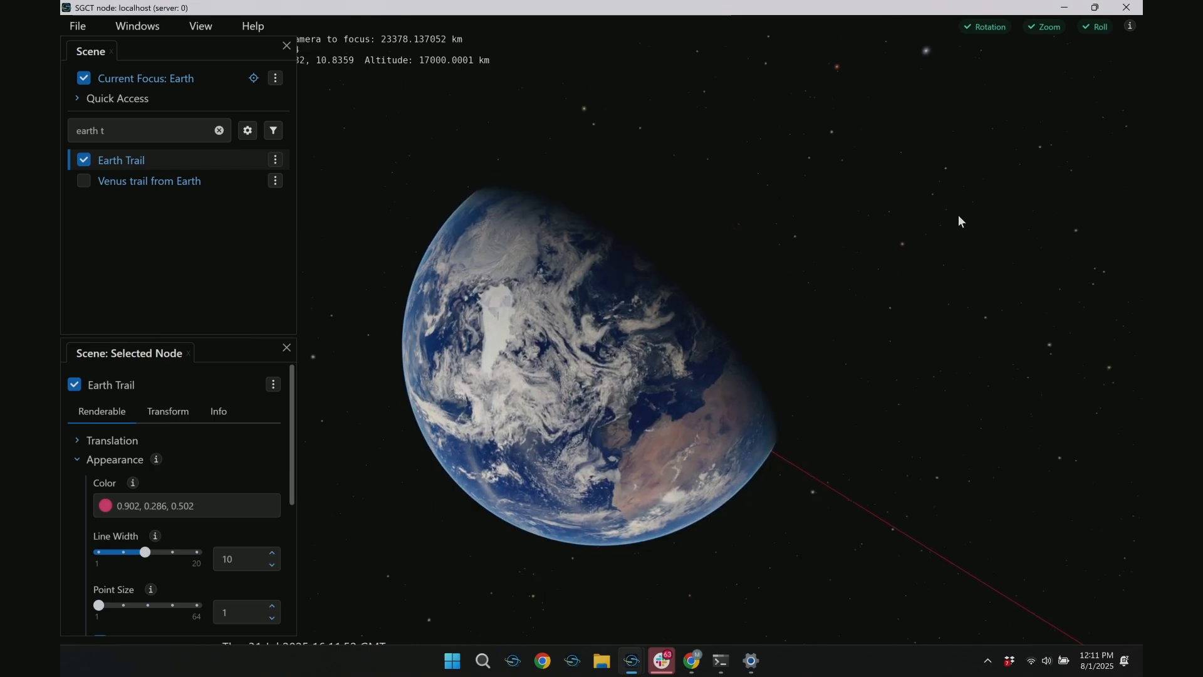
Zoom the camera away from Earth and swing around to its night side to examine the surrounding trails
{"action": "right_click_drag", "start_coordinate": [856, 297], "coordinate": [820, 521]}
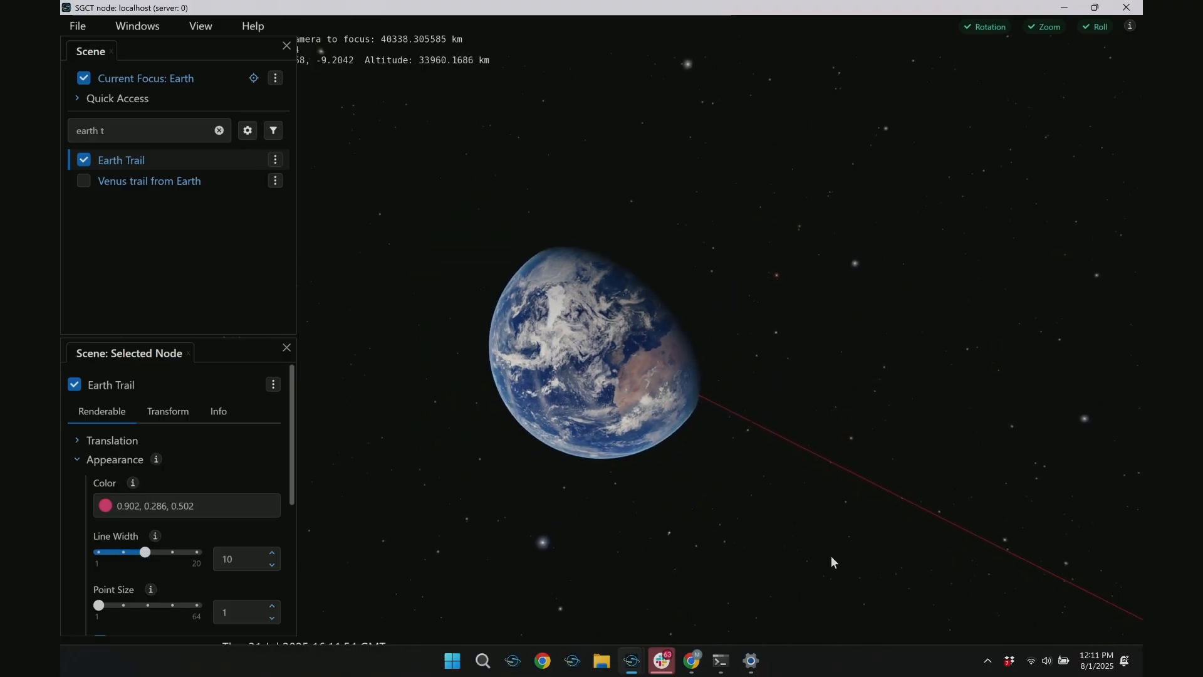
{"action": "left_click_drag", "start_coordinate": [698, 377], "coordinate": [177, 497]}
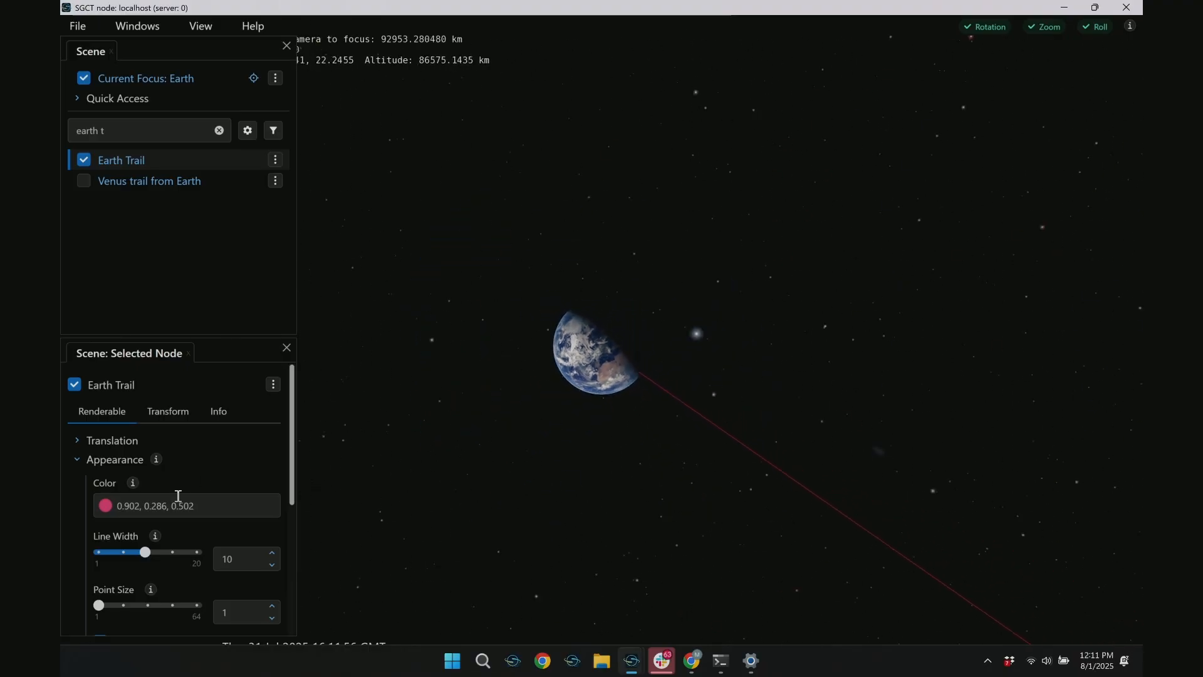
{"action": "right_click_drag", "start_coordinate": [723, 106], "coordinate": [822, 200]}
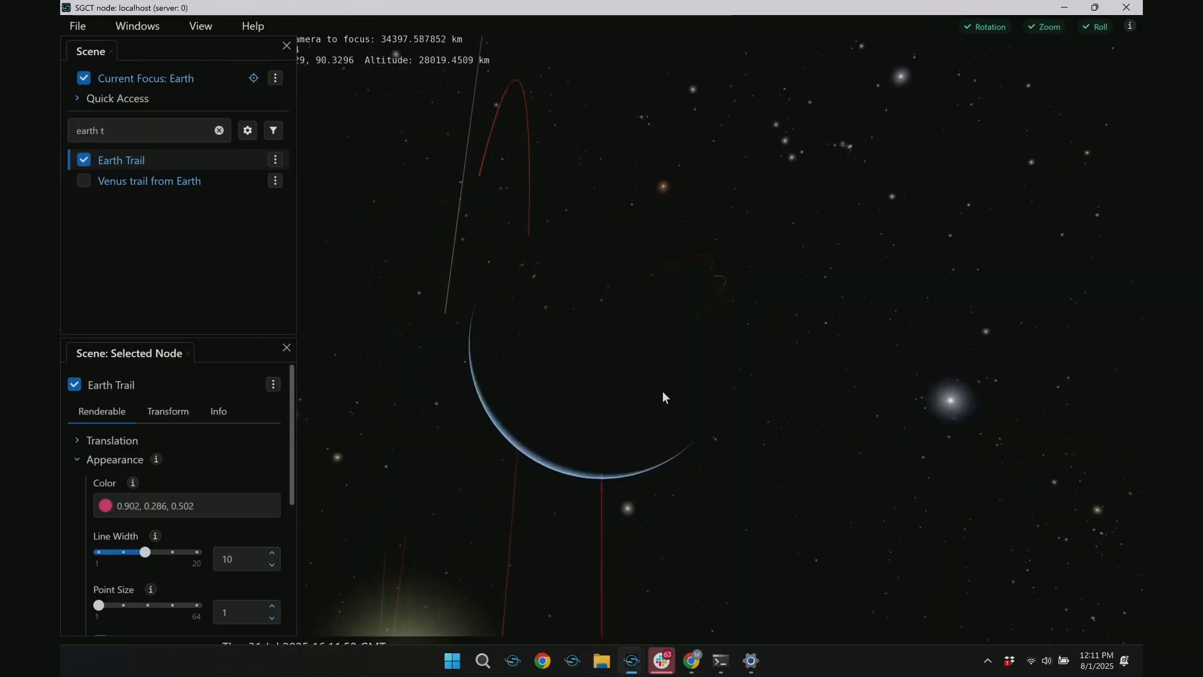
{"action": "left_click_drag", "start_coordinate": [663, 392], "coordinate": [717, 358], "text": "ctrl"}
{"action": "left_click_drag", "start_coordinate": [701, 412], "coordinate": [772, 403]}
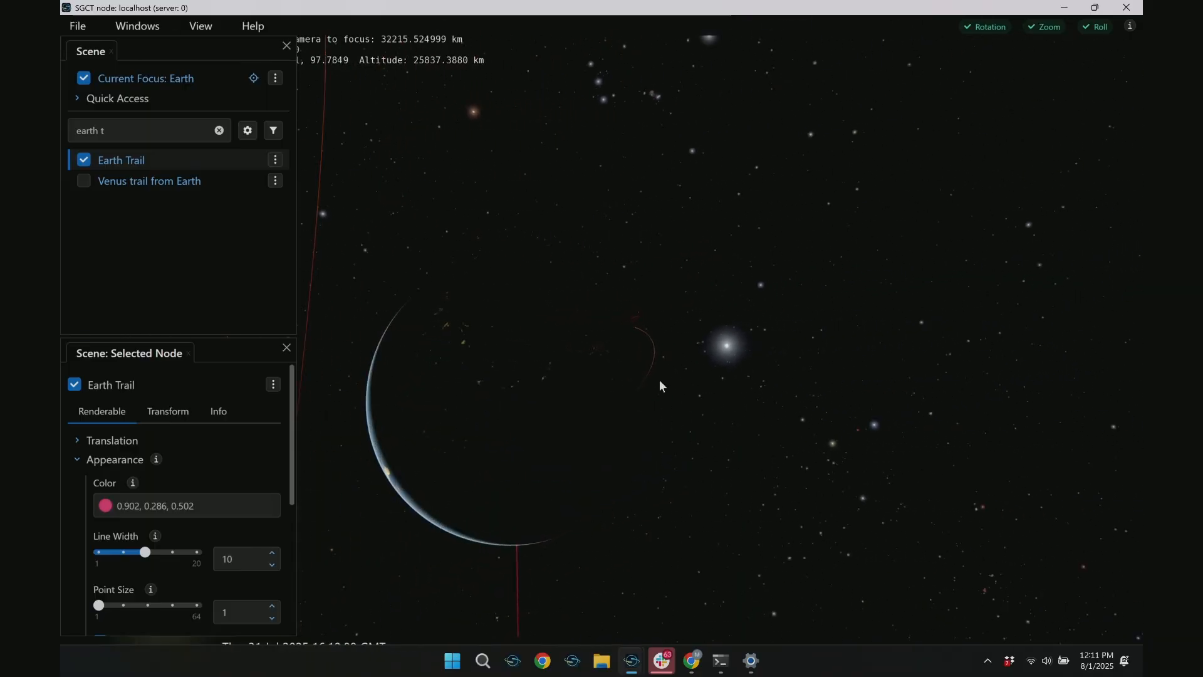
Search the scene nodes for "ti", turn off the Tiangong Trail and check the remaining trails around Earth
{"action": "left_click", "coordinate": [219, 130]}
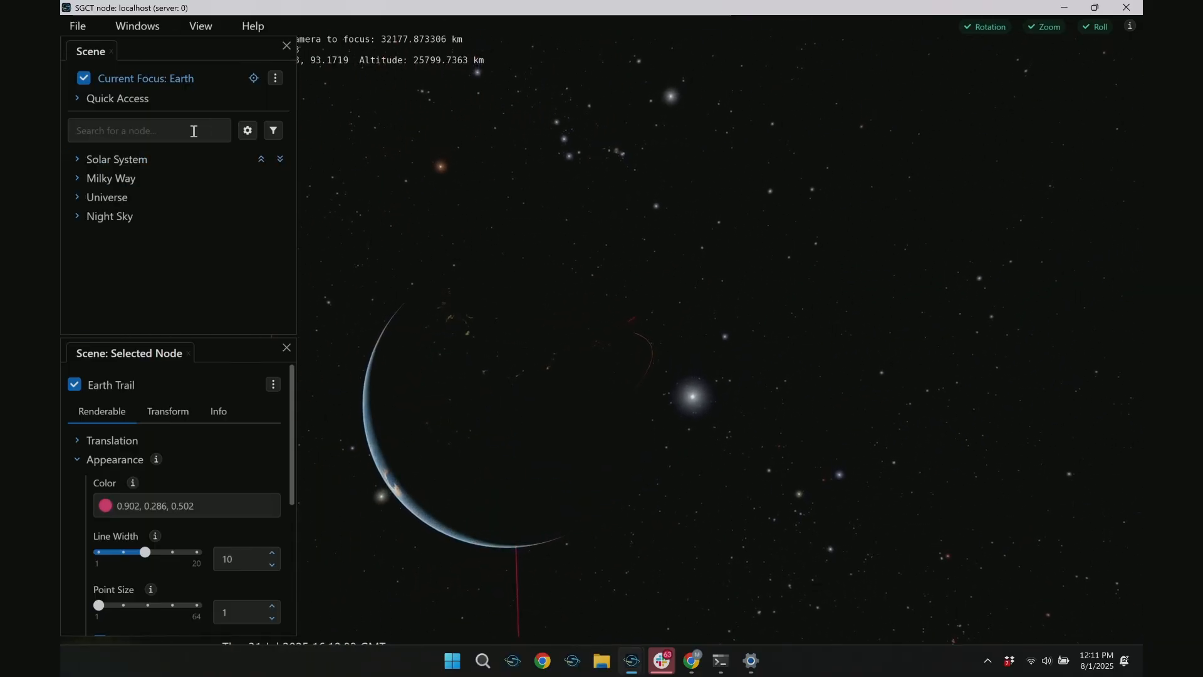
{"action": "left_click", "coordinate": [194, 131]}
{"action": "type", "text": "ti"}
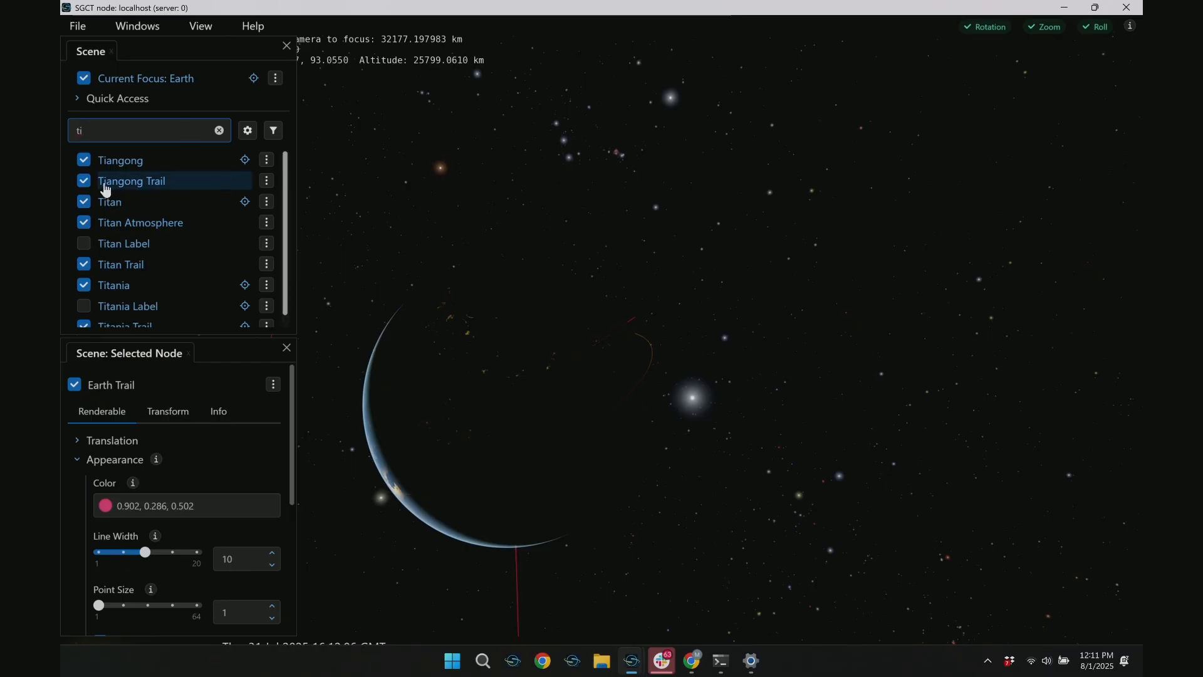
{"action": "left_click", "coordinate": [86, 182]}
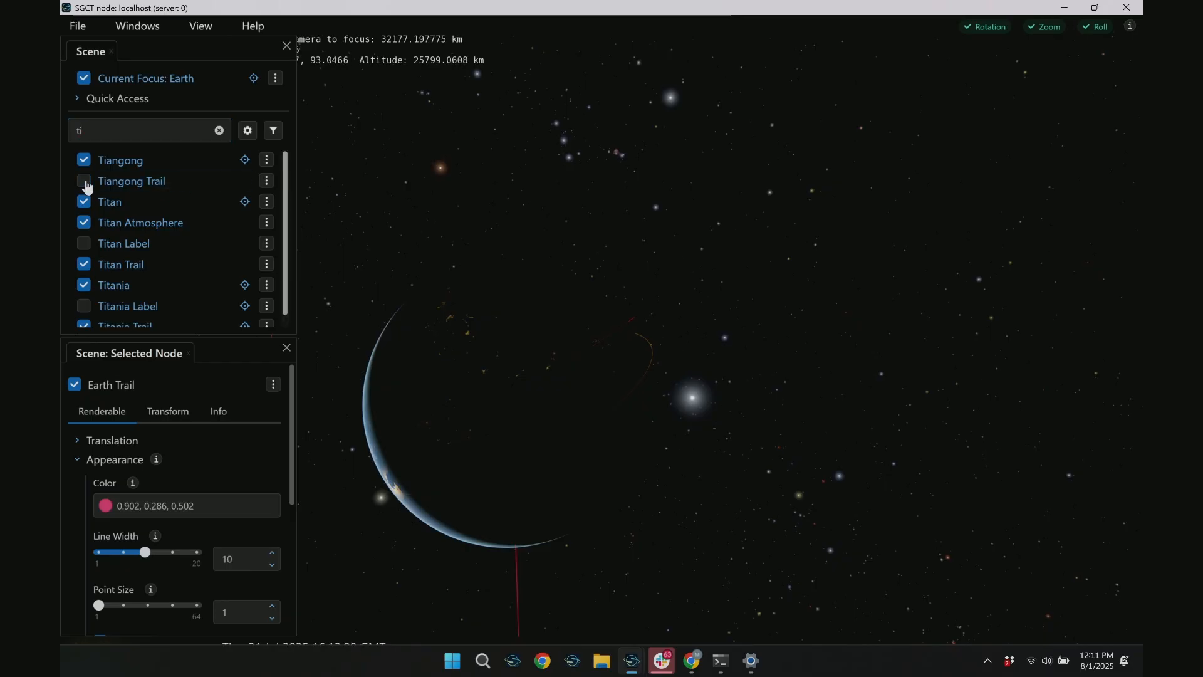
{"action": "left_click_drag", "start_coordinate": [618, 296], "coordinate": [404, 352]}
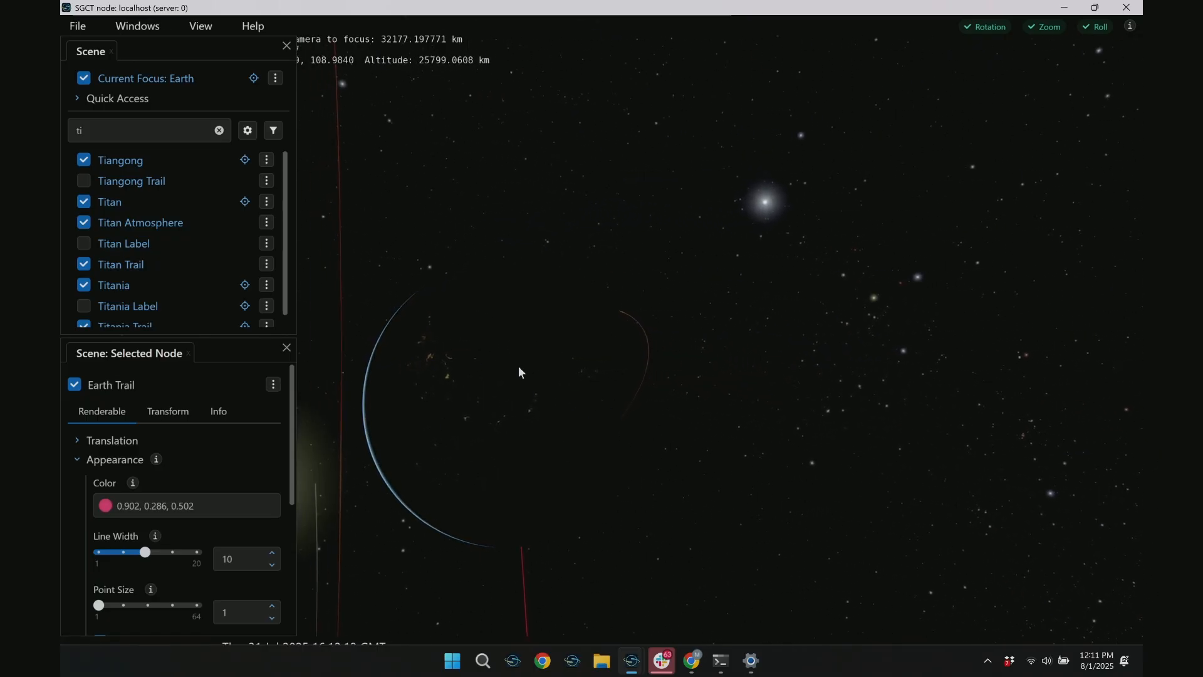
{"action": "left_click_drag", "start_coordinate": [606, 390], "coordinate": [559, 336]}
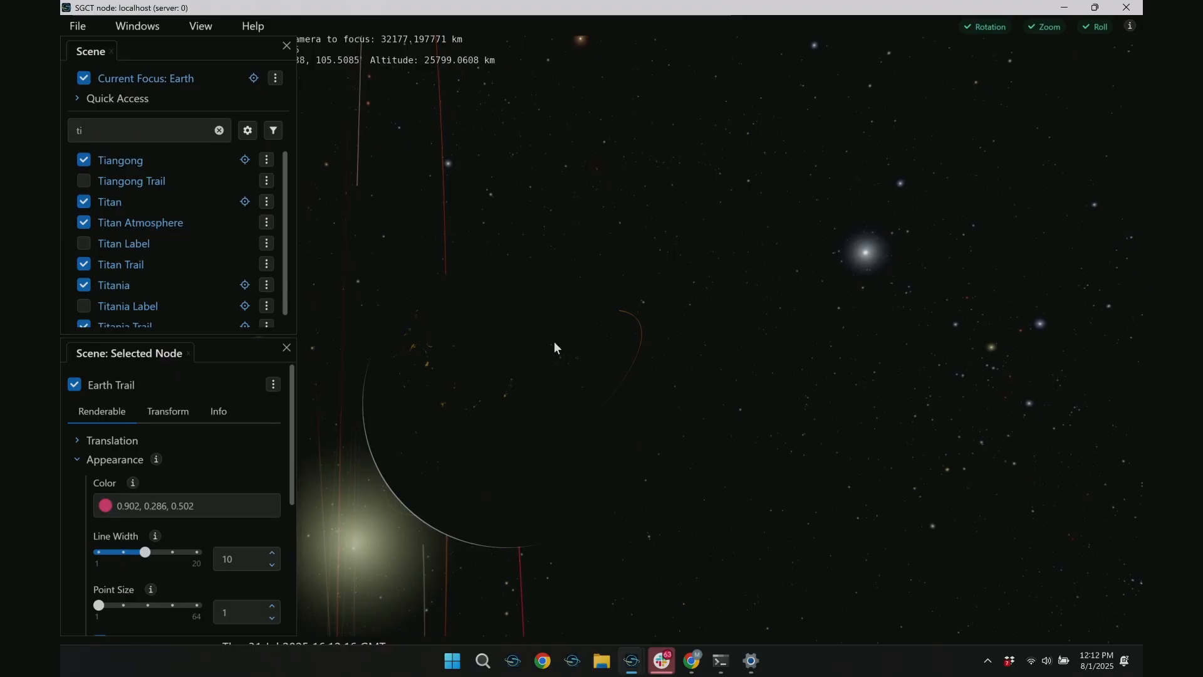
Add the logged openspace.setPropertyValue('Scene.Tiangong_trail.Renderable.Enabled', false) command from the script log to the profile's additional scripts and save them
{"action": "key", "text": "alt+Tab"}
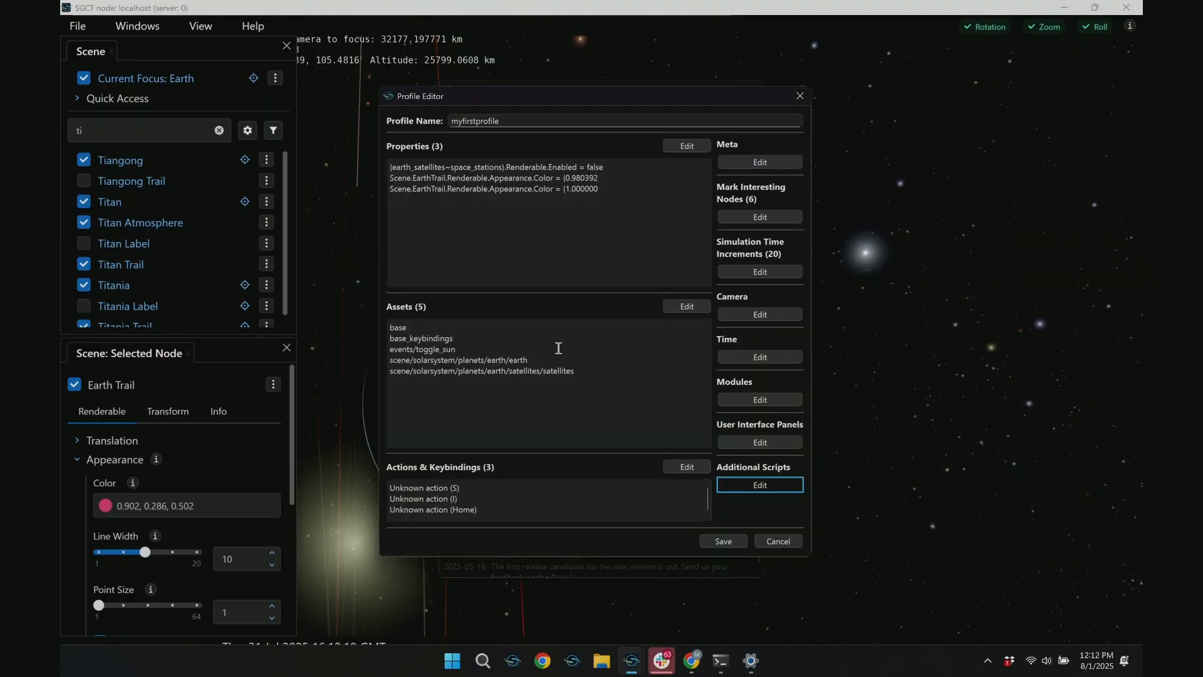
{"action": "left_click", "coordinate": [743, 487]}
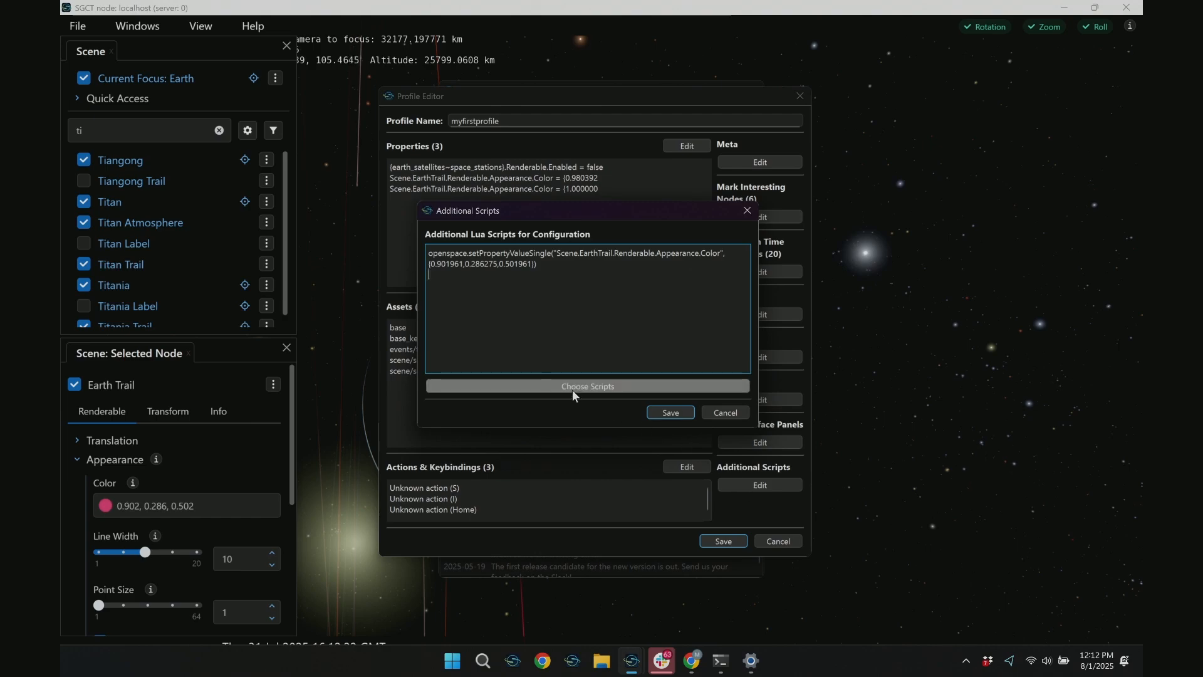
{"action": "left_click", "coordinate": [573, 387]}
{"action": "left_click_drag", "start_coordinate": [689, 421], "coordinate": [964, 528]}
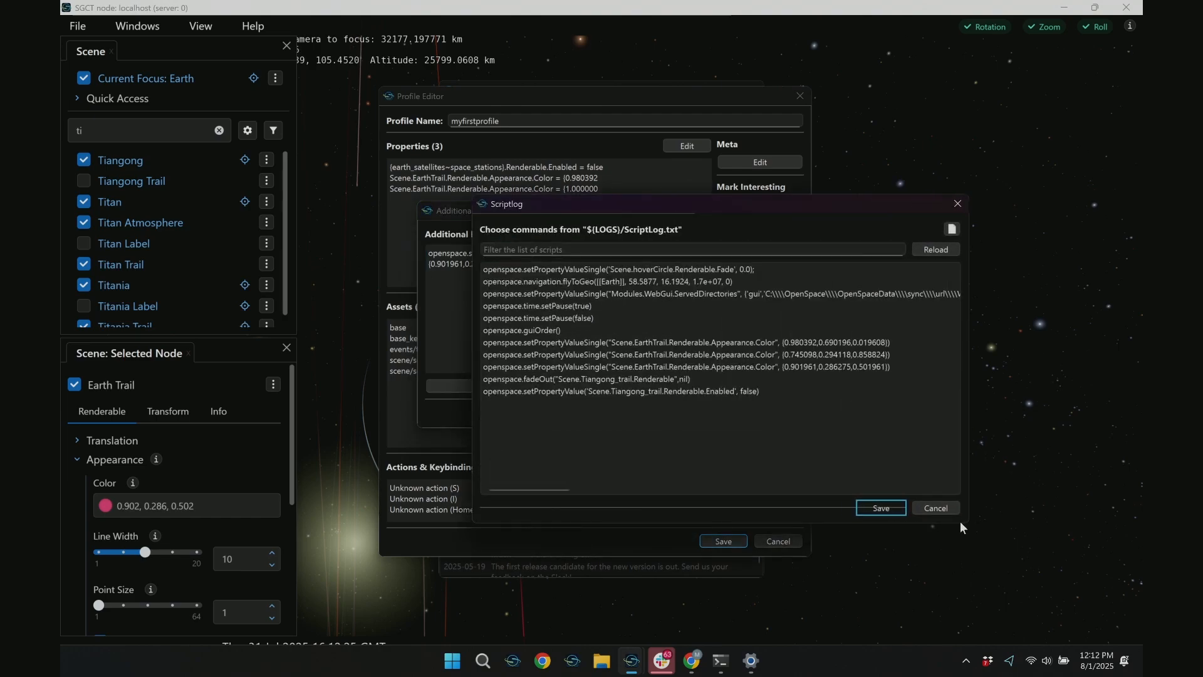
{"action": "left_click", "coordinate": [714, 396]}
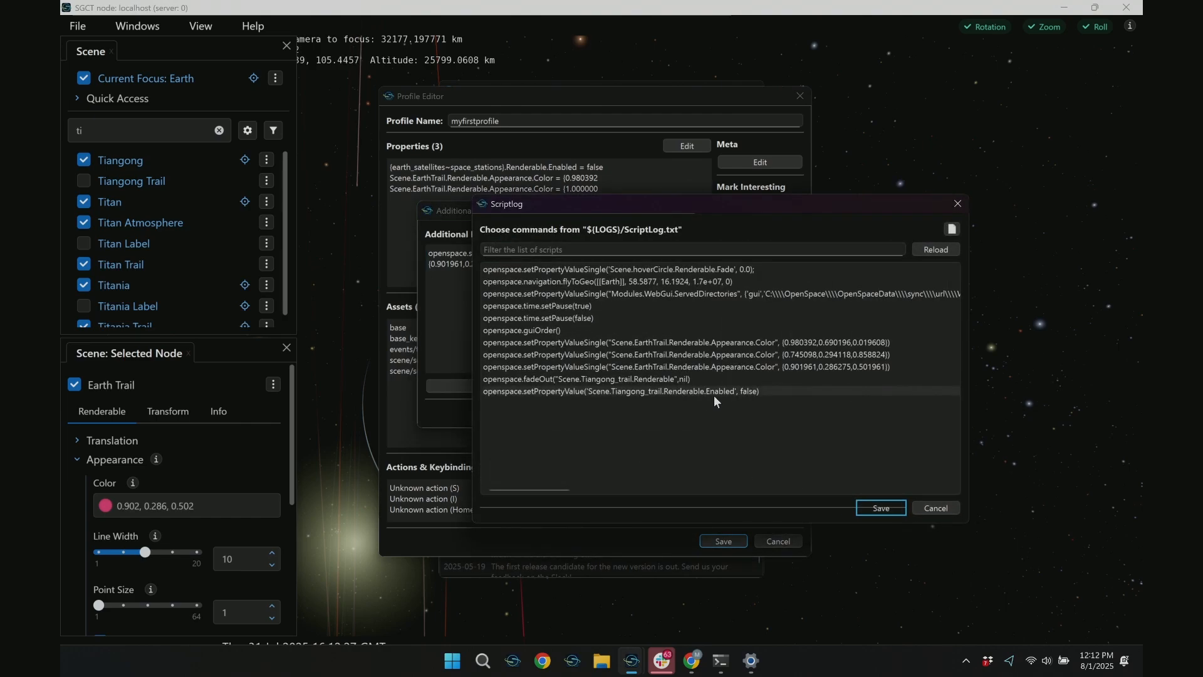
{"action": "left_click", "coordinate": [881, 509]}
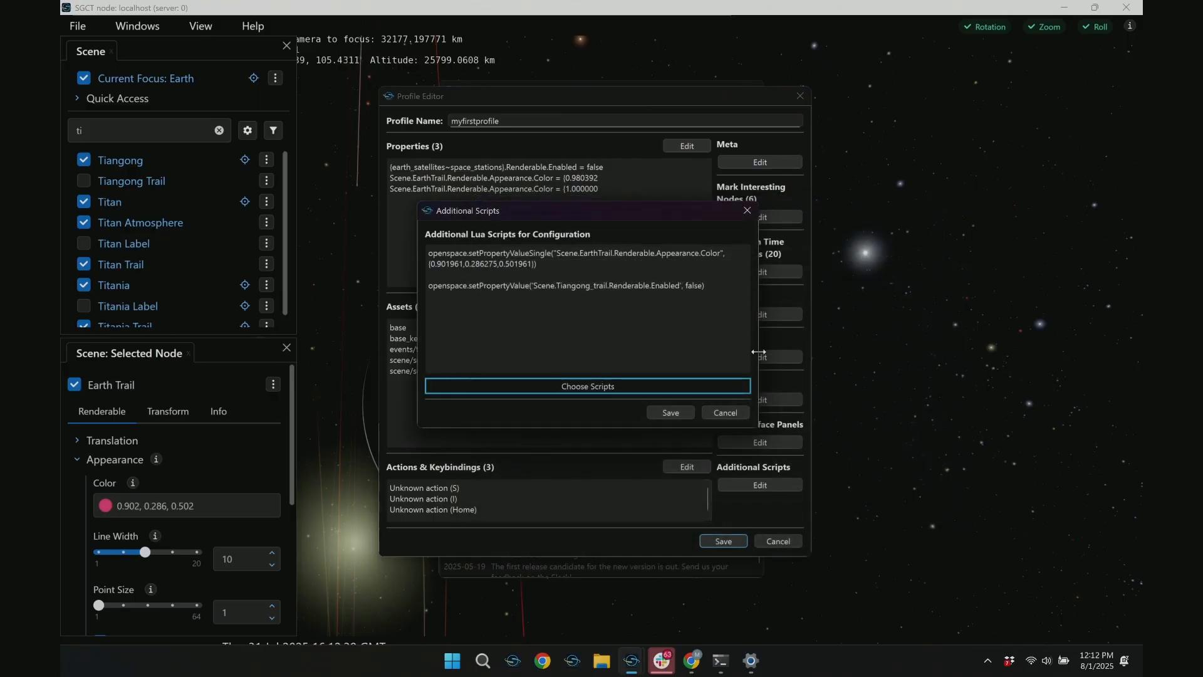
{"action": "left_click_drag", "start_coordinate": [758, 351], "coordinate": [935, 352]}
{"action": "left_click_drag", "start_coordinate": [707, 274], "coordinate": [353, 272]}
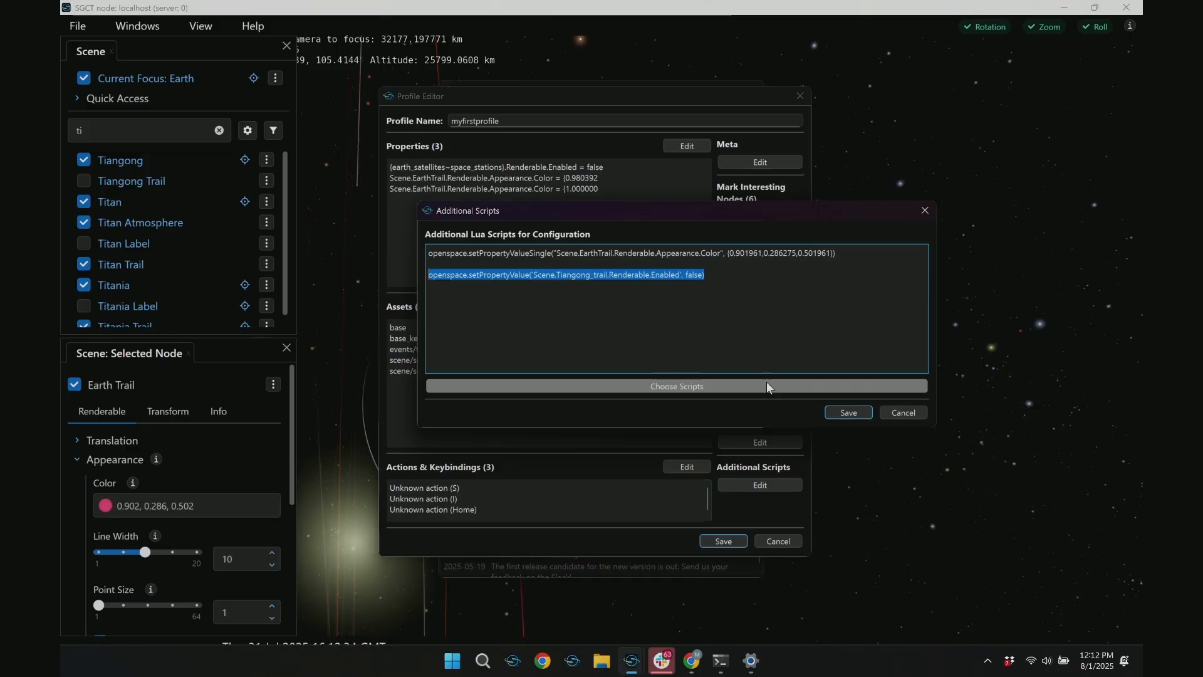
{"action": "left_click", "coordinate": [758, 283]}
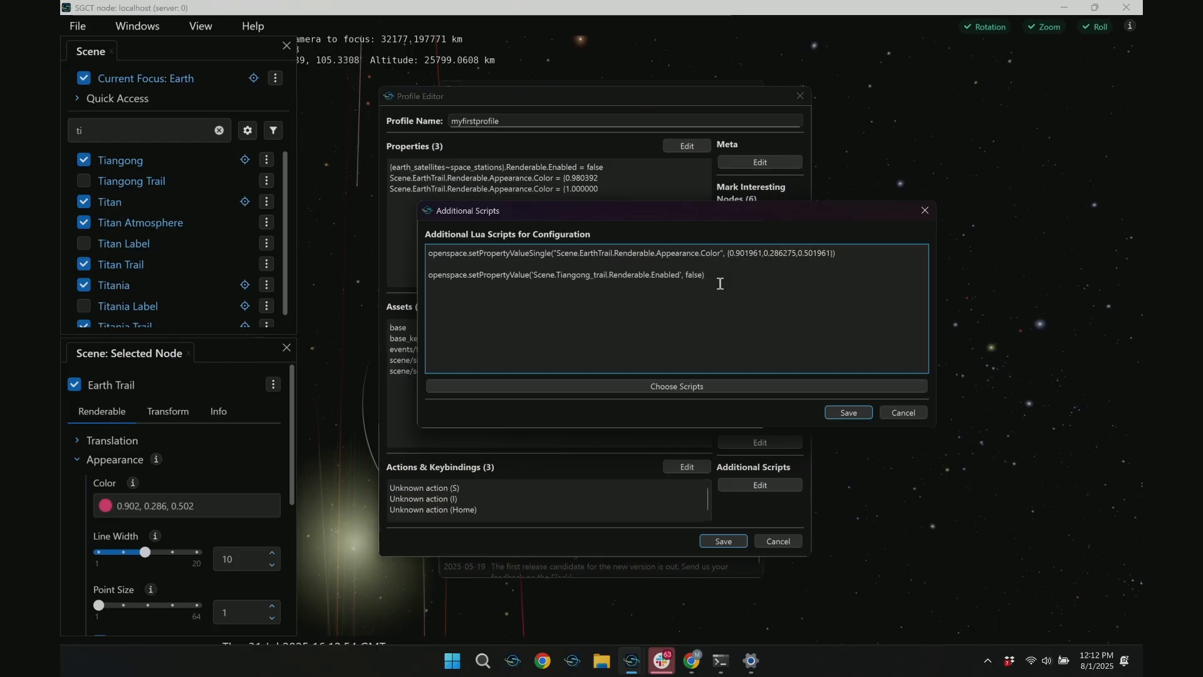
{"action": "left_click", "coordinate": [848, 412]}
Remove both Scene.EarthTrail.Renderable.Appearance.Color entries from the profile's properties and save the property list
{"action": "left_click", "coordinate": [687, 145]}
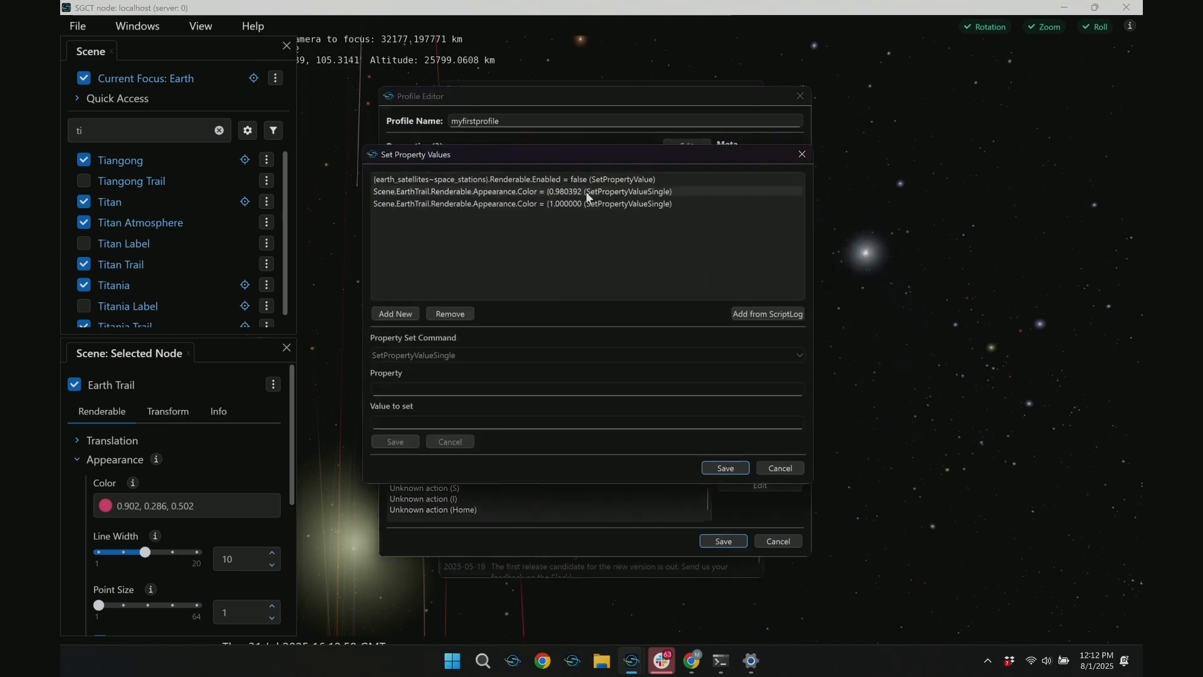
{"action": "left_click", "coordinate": [586, 192]}
{"action": "left_click", "coordinate": [446, 314]}
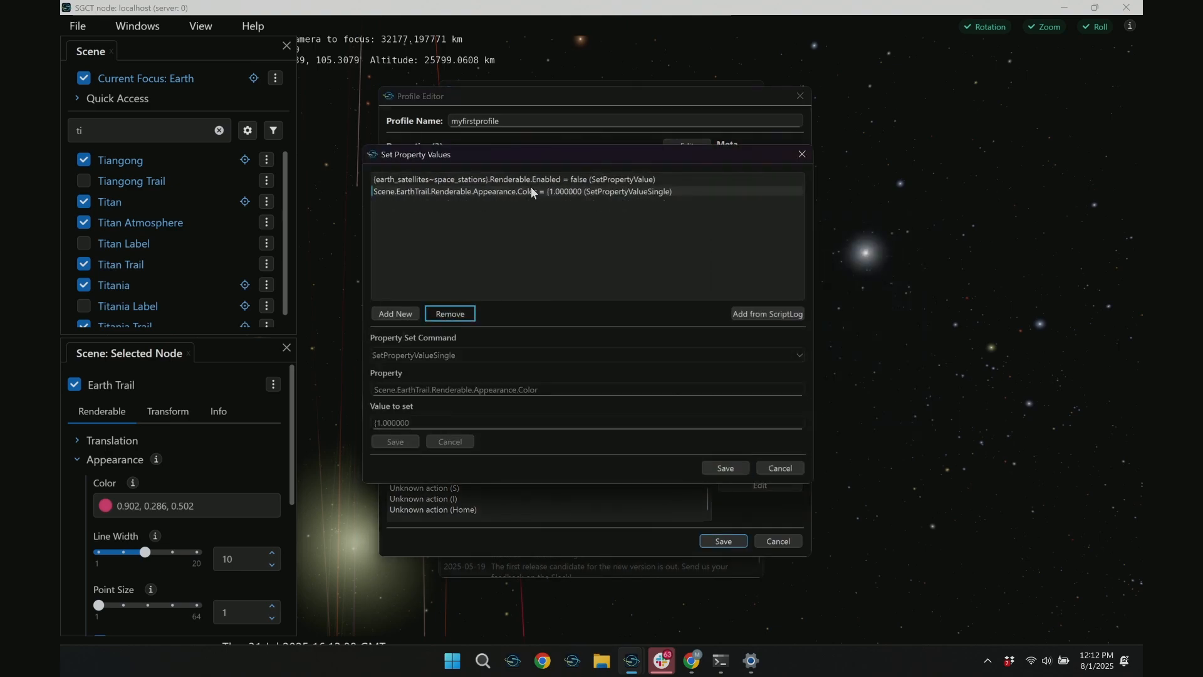
{"action": "left_click", "coordinate": [443, 315]}
{"action": "left_click", "coordinate": [724, 469]}
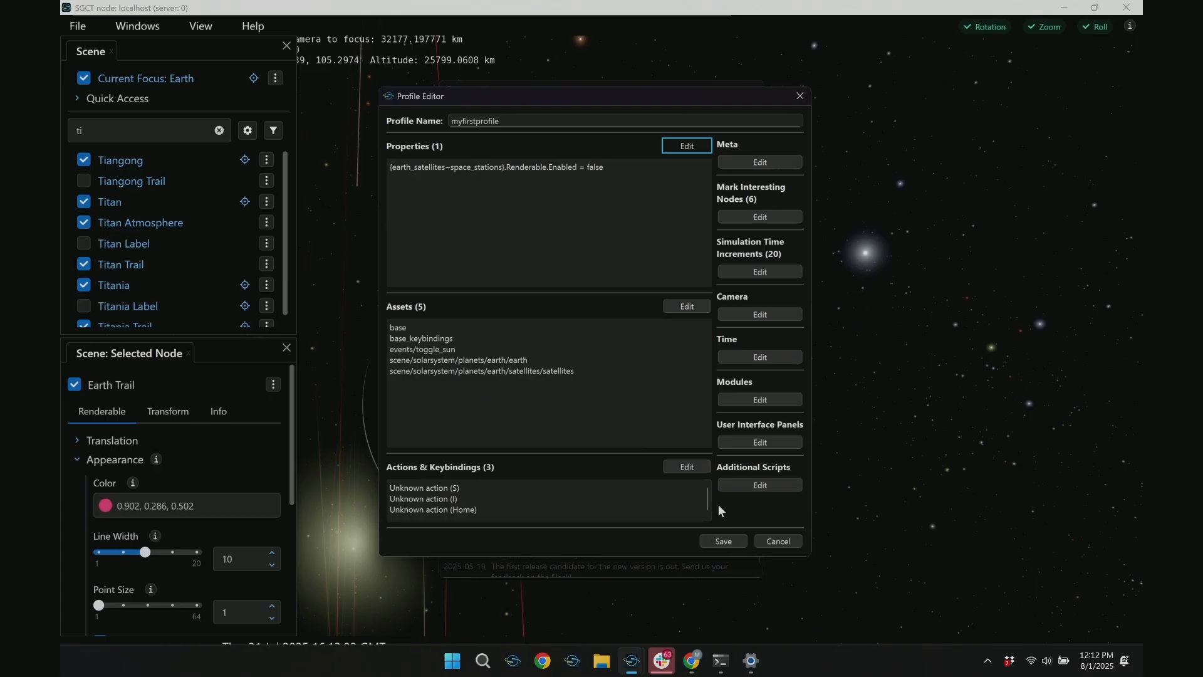
Close the running scene window, review the Earth Trail and Tiangong commands in the additional scripts, and save them
{"action": "left_click", "coordinate": [1127, 8]}
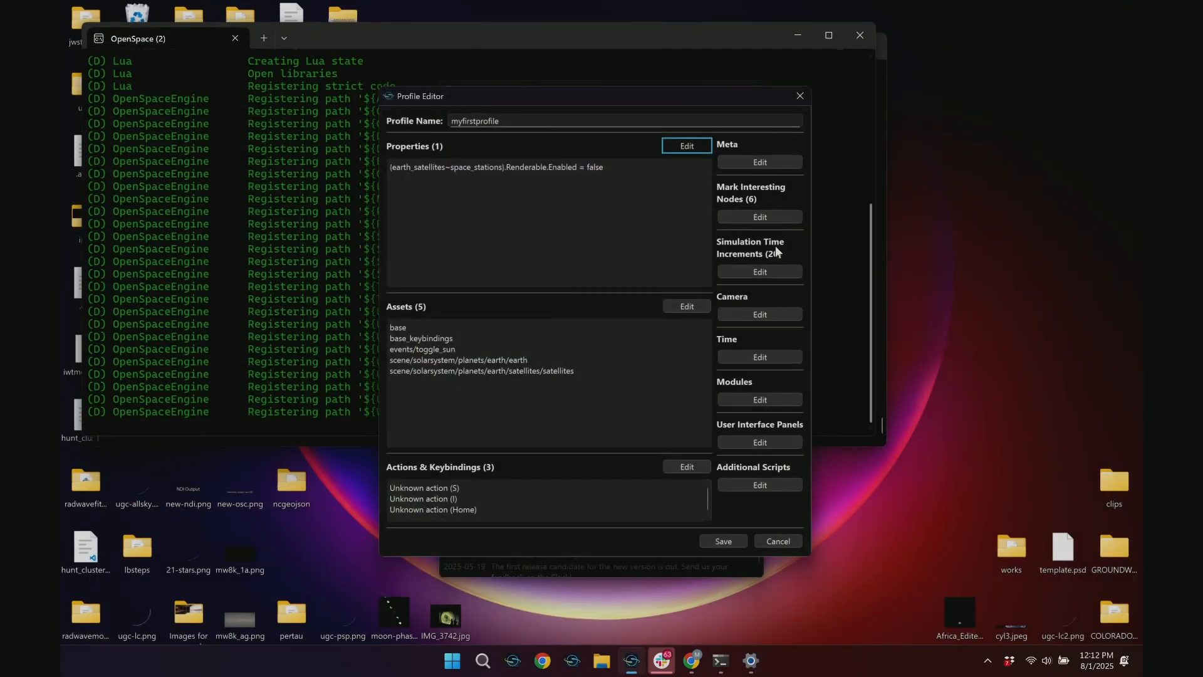
{"action": "left_click", "coordinate": [756, 484]}
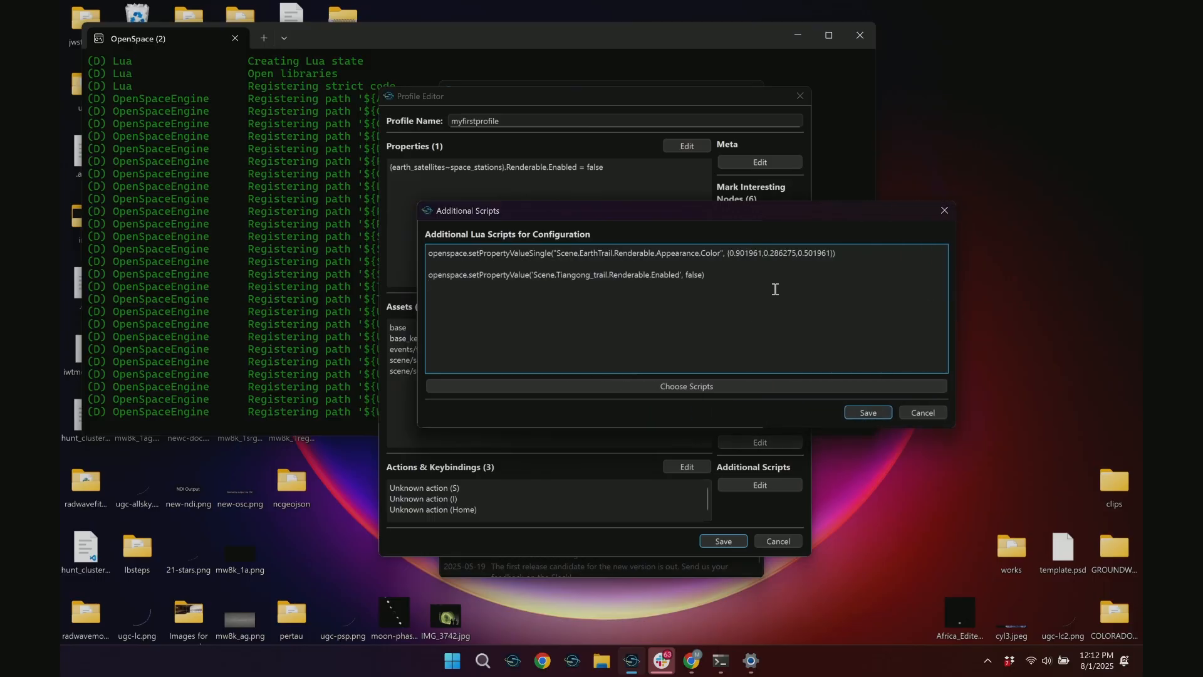
{"action": "left_click_drag", "start_coordinate": [484, 253], "coordinate": [601, 257]}
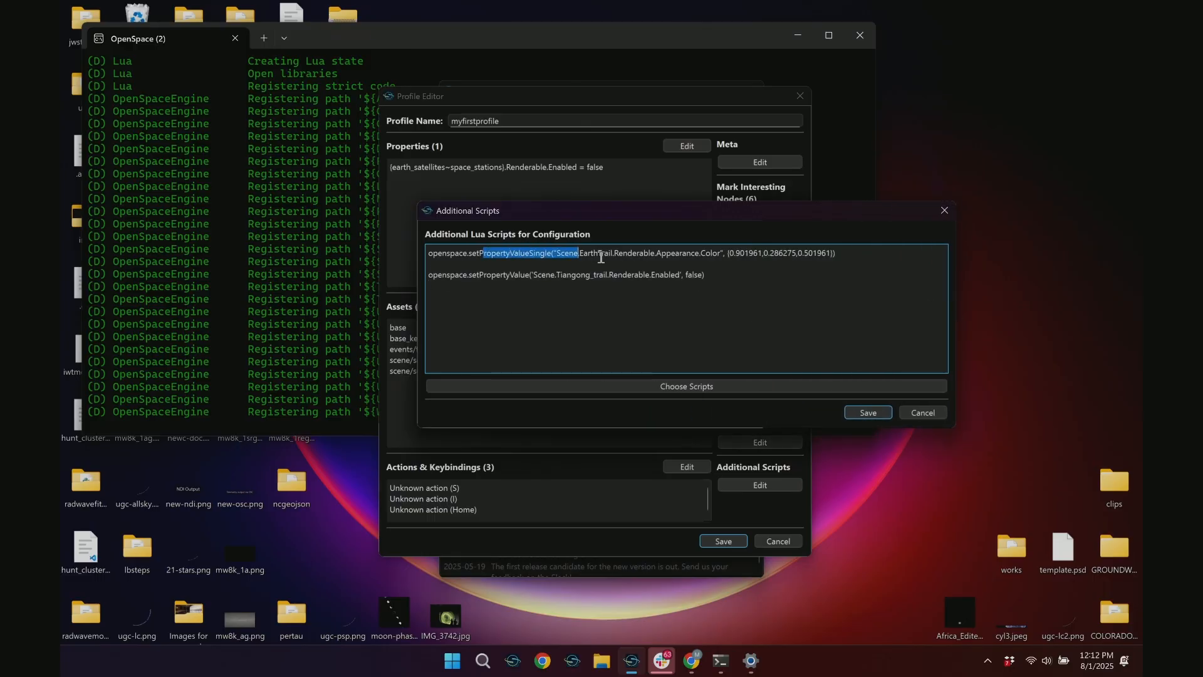
{"action": "left_click_drag", "start_coordinate": [429, 253], "coordinate": [910, 258]}
{"action": "left_click_drag", "start_coordinate": [709, 275], "coordinate": [373, 278]}
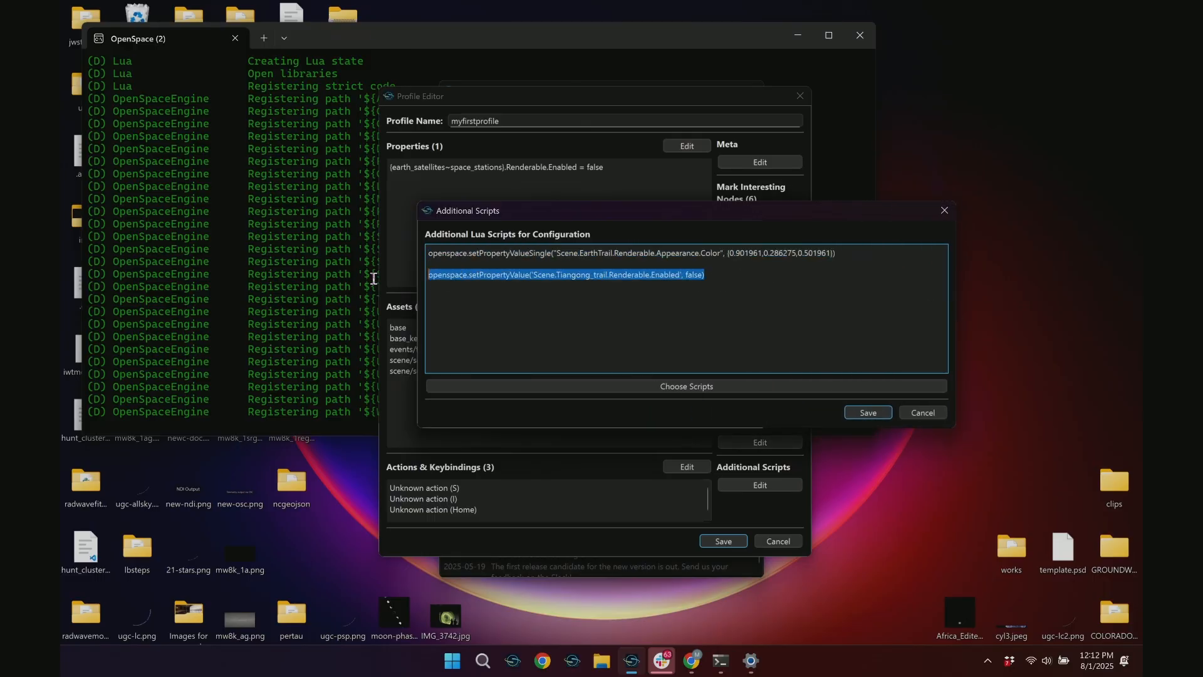
{"action": "left_click", "coordinate": [869, 412]}
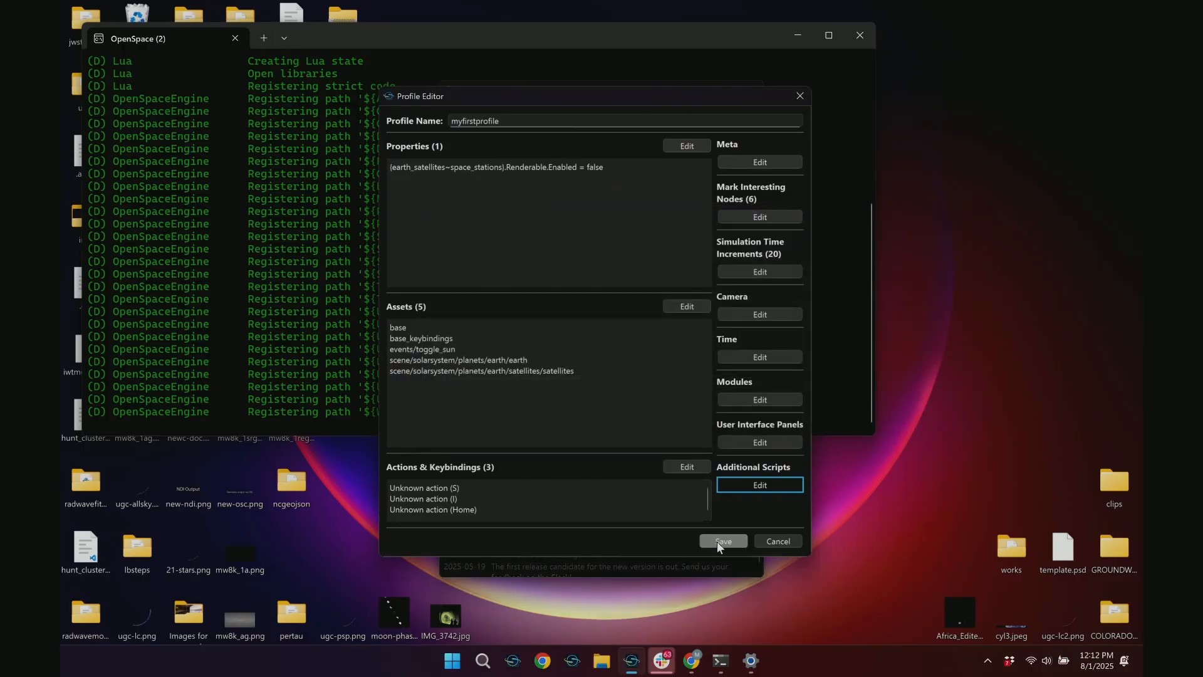
Save the profile over the existing myfirstprofile.profile and start OpenSpace with it
{"action": "left_click", "coordinate": [721, 542]}
{"action": "left_click", "coordinate": [988, 535]}
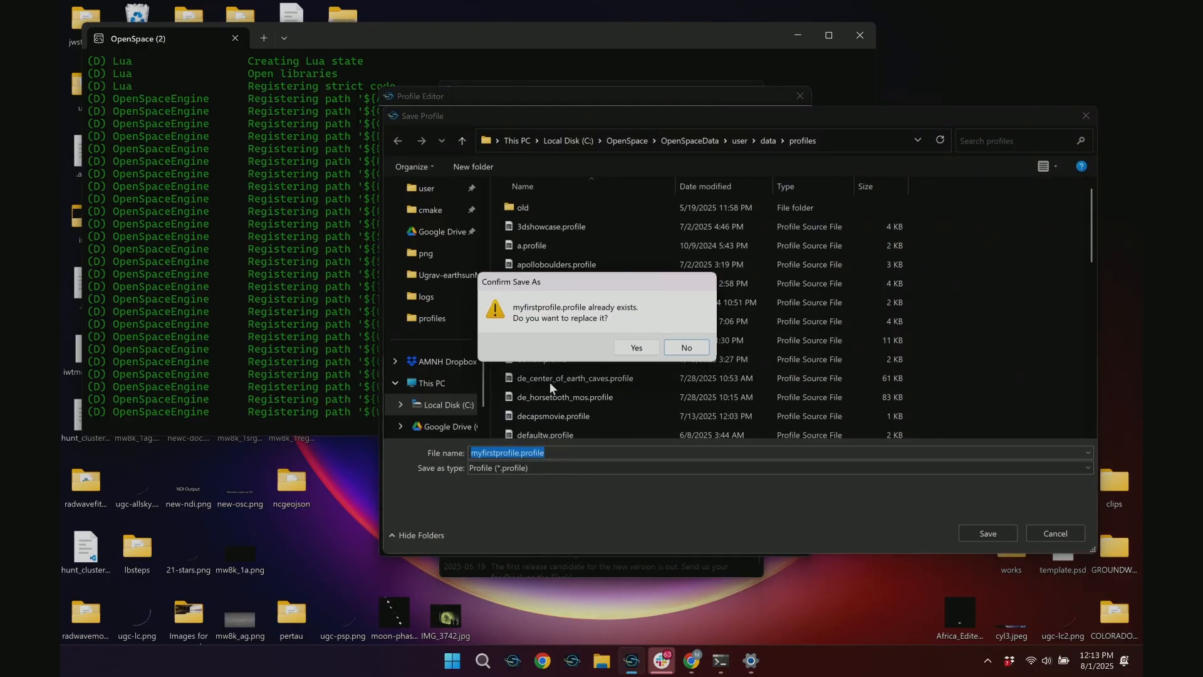
{"action": "left_click", "coordinate": [637, 347]}
{"action": "left_click", "coordinate": [571, 446]}
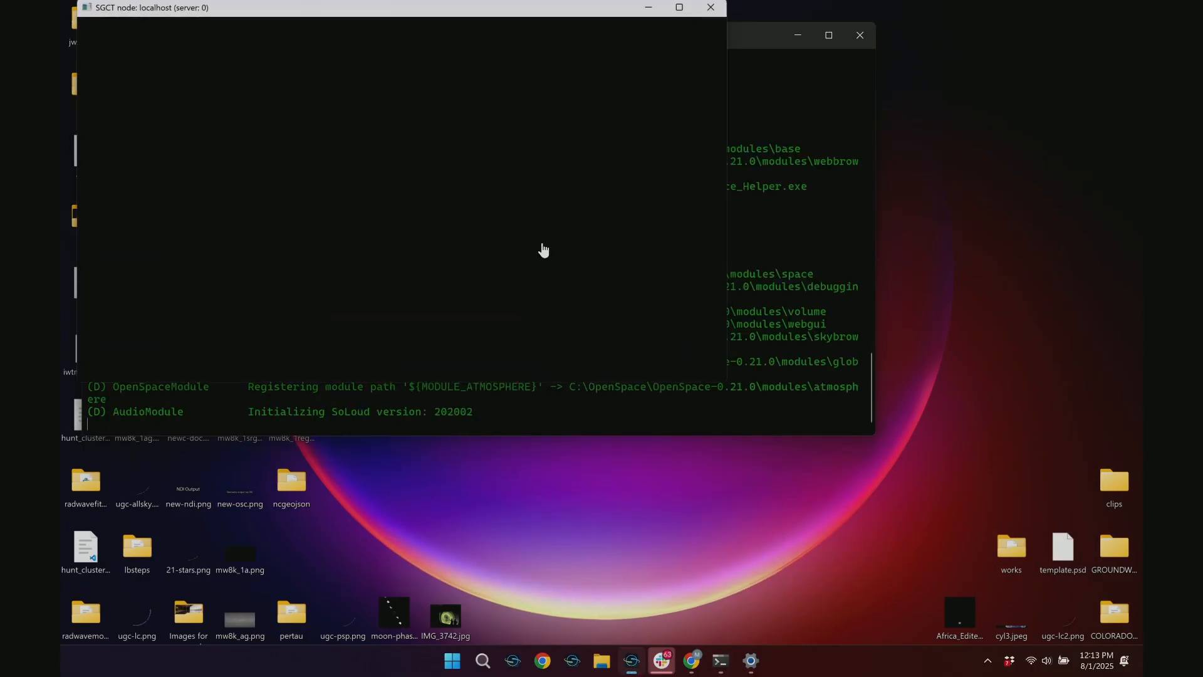
Open a second OpenSpace launcher instance and move its console window away from the loading scene window
{"action": "right_click", "coordinate": [632, 661]}
{"action": "left_click", "coordinate": [611, 583]}
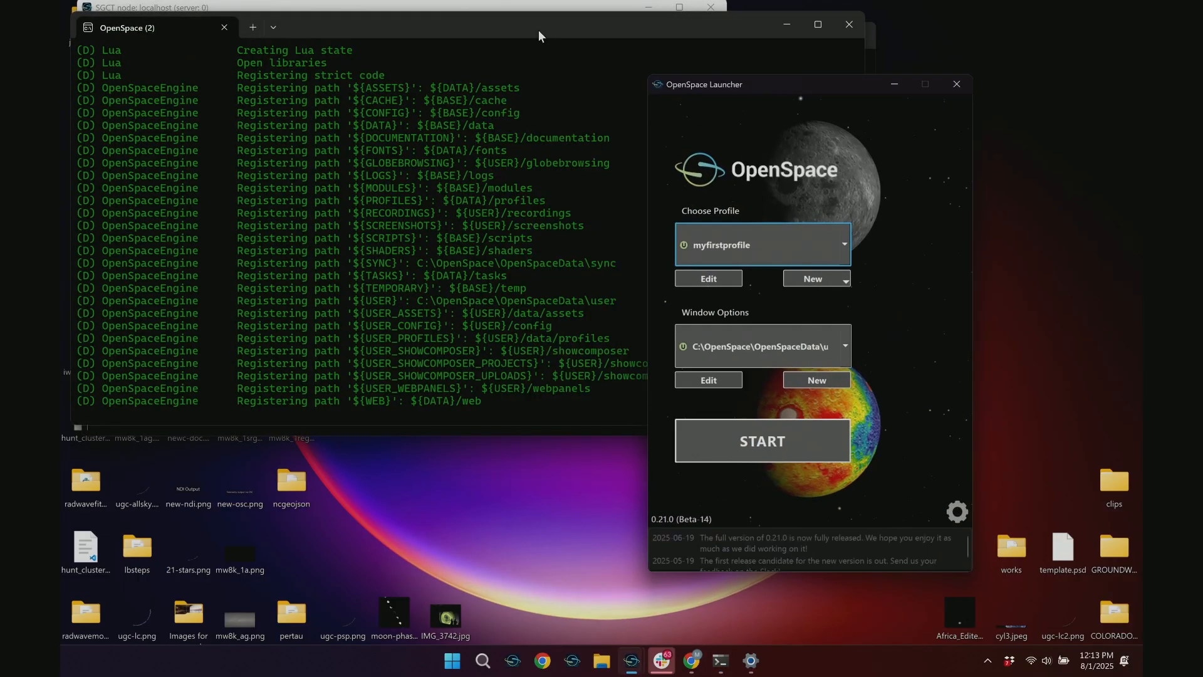
{"action": "left_click_drag", "start_coordinate": [539, 30], "coordinate": [649, 71]}
{"action": "left_click", "coordinate": [793, 496]}
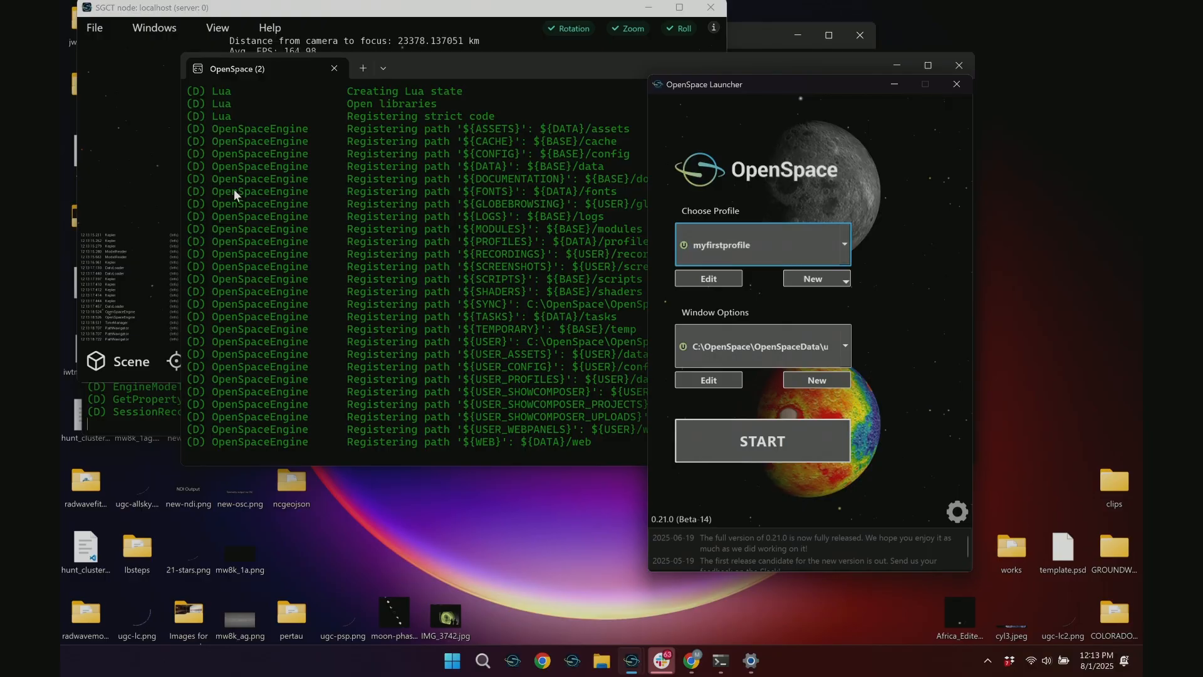
Bring the new scene window to the front, maximize it and orbit Earth to check the scripted trail changes
{"action": "left_click", "coordinate": [100, 231]}
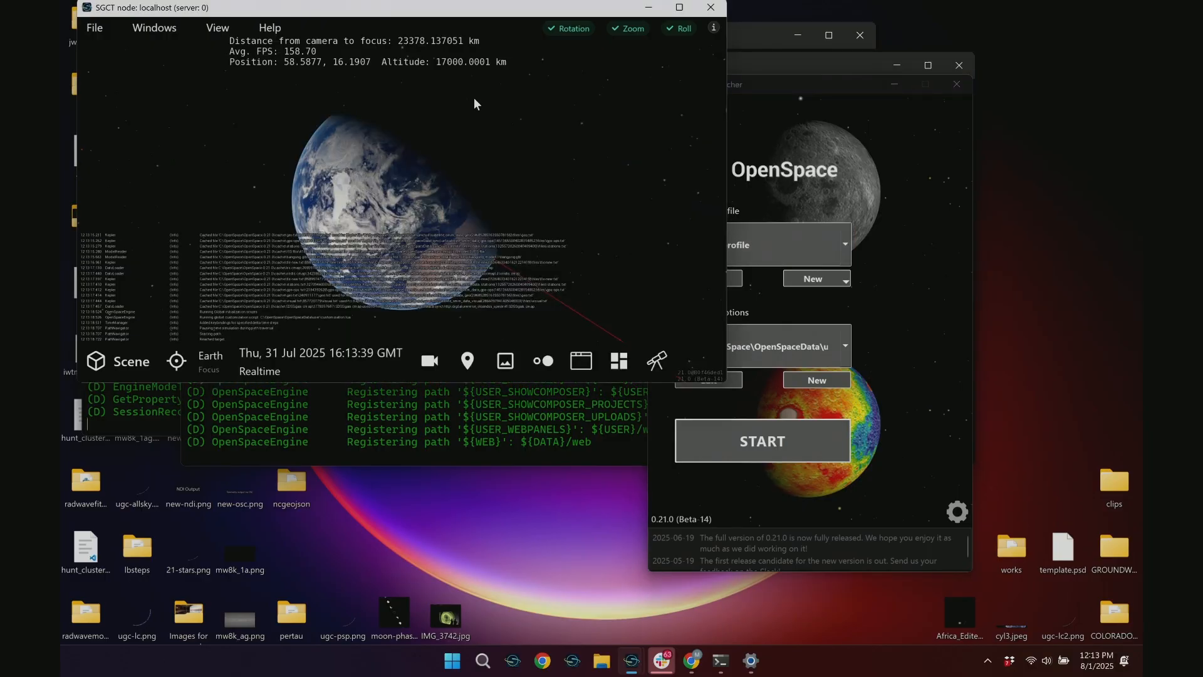
{"action": "left_click", "coordinate": [671, 15]}
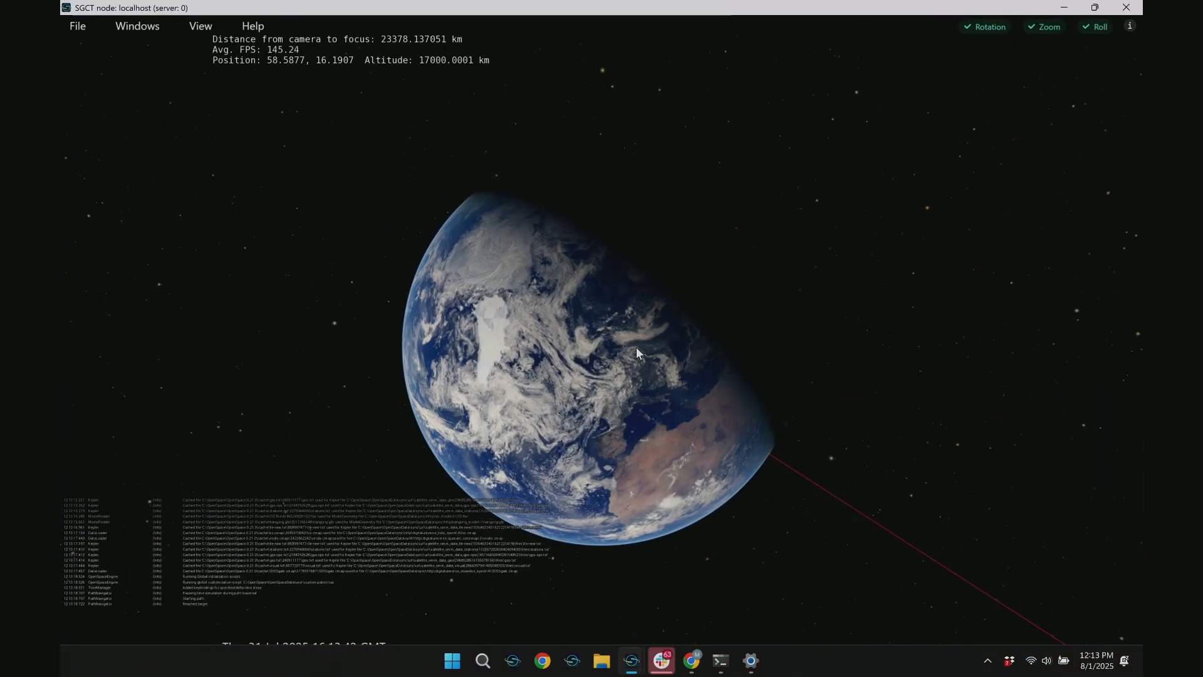
{"action": "key", "text": "super"}
{"action": "left_click", "coordinate": [900, 273]}
{"action": "left_click_drag", "start_coordinate": [902, 326], "coordinate": [544, 371]}
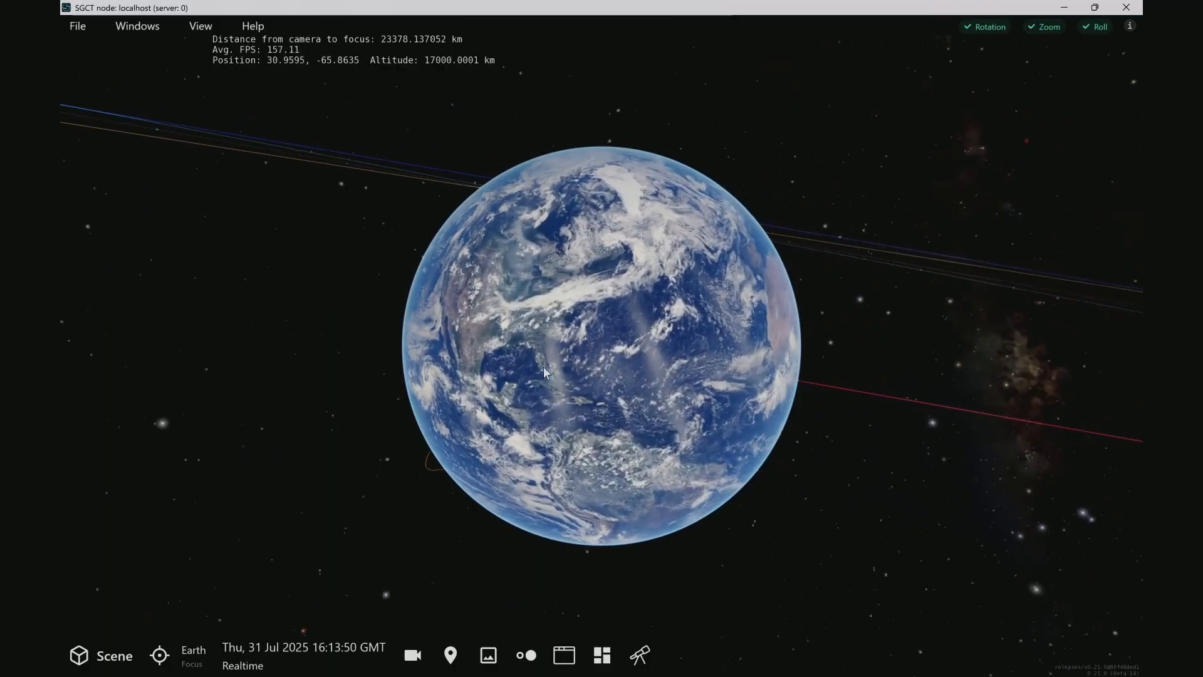
Review myfirstprofile's additional scripts from the launcher, widening their window, and return to the scene to examine the trail around Earth
{"action": "key", "text": "alt+Tab"}
{"action": "left_click", "coordinate": [711, 280]}
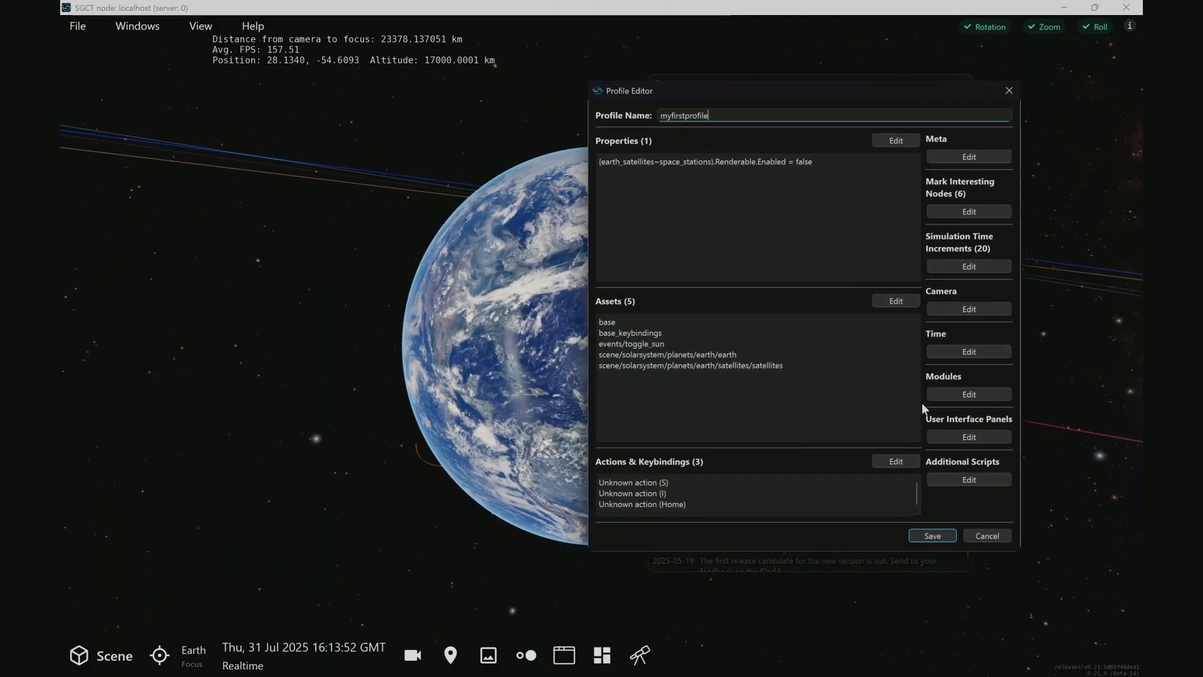
{"action": "left_click", "coordinate": [969, 479]}
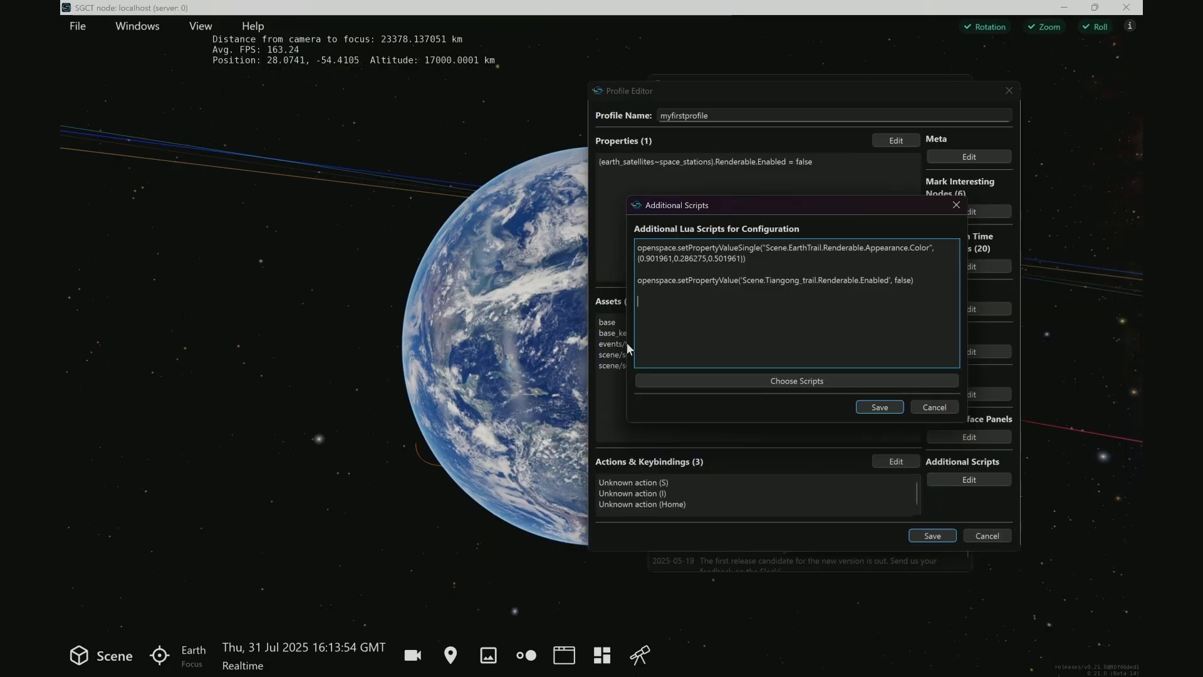
{"action": "left_click_drag", "start_coordinate": [626, 343], "coordinate": [514, 344]}
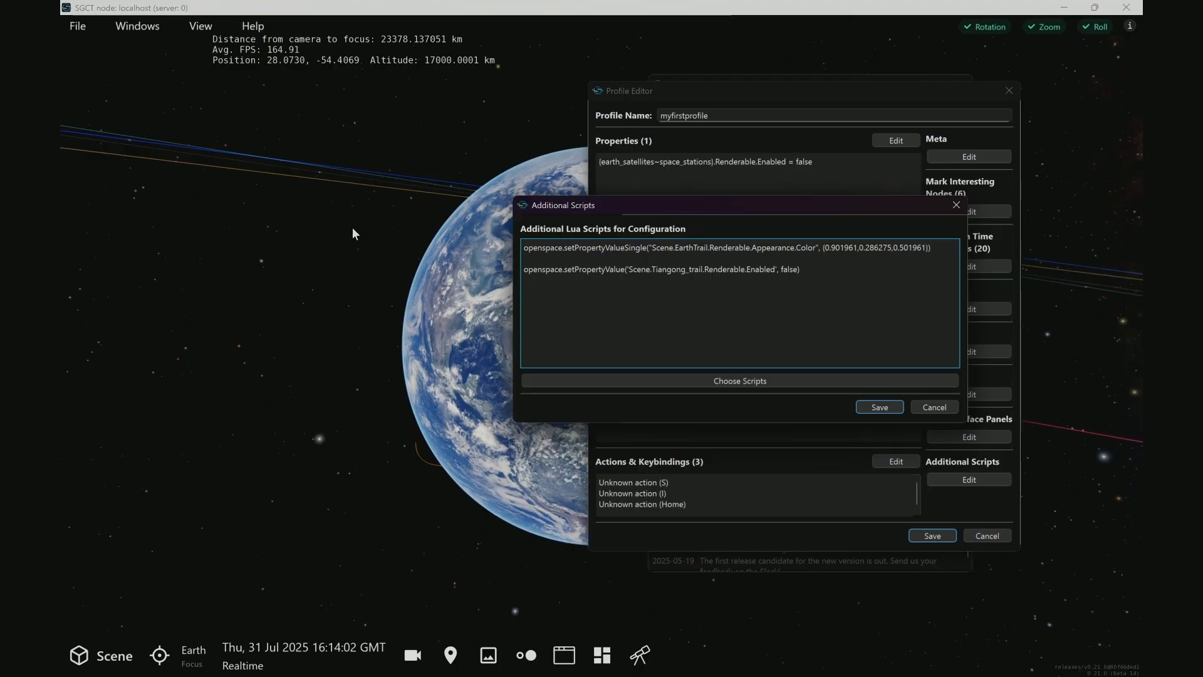
{"action": "left_click_drag", "start_coordinate": [332, 357], "coordinate": [460, 360]}
{"action": "right_click_drag", "start_coordinate": [460, 360], "coordinate": [686, 567]}
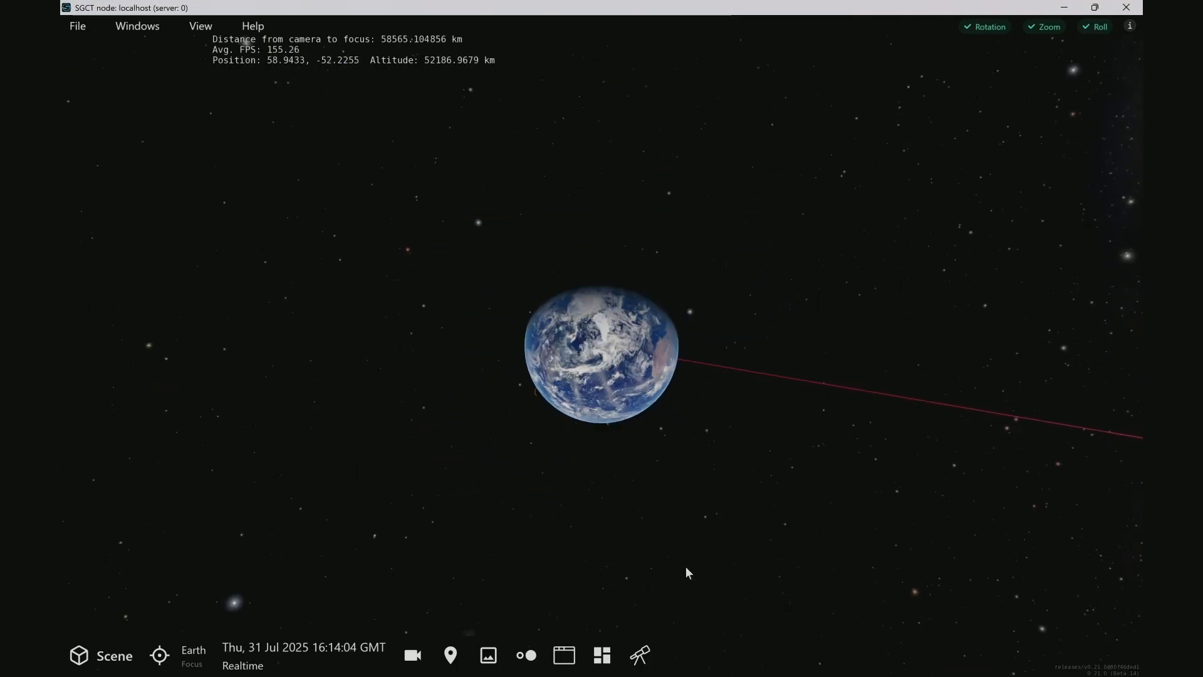
Show the scene list and zoom out from Earth until the planets' trails around the Sun are in view
{"action": "left_click_drag", "start_coordinate": [686, 567], "coordinate": [572, 238]}
{"action": "left_click_drag", "start_coordinate": [611, 491], "coordinate": [633, 239]}
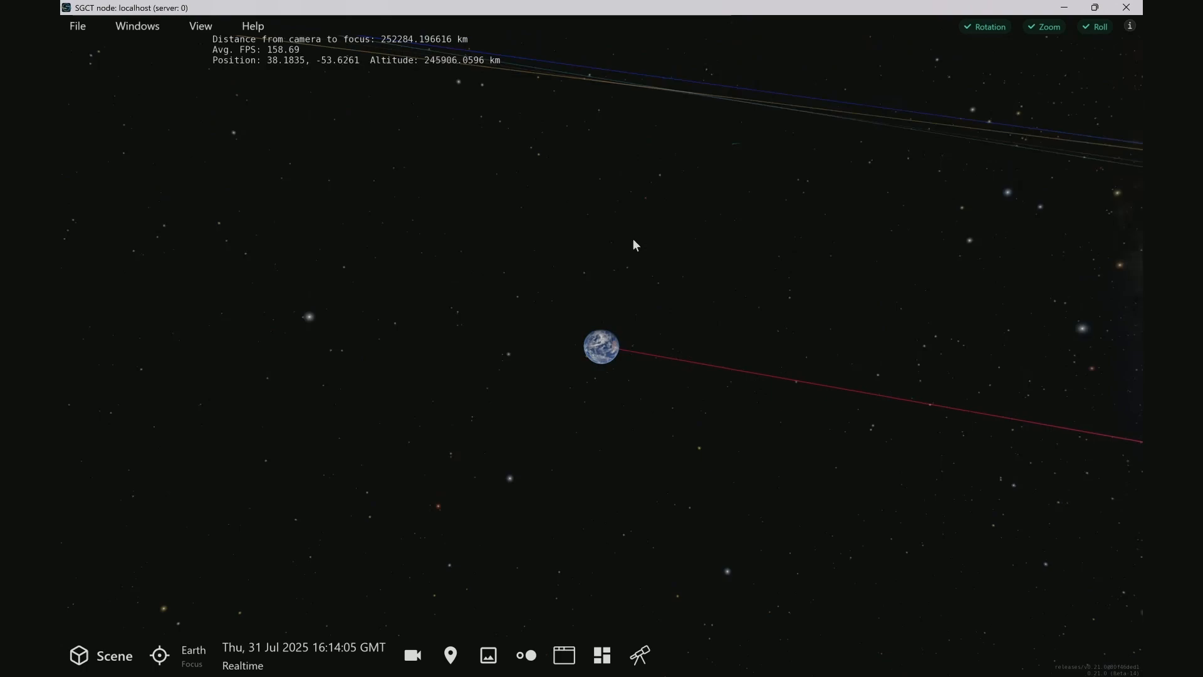
{"action": "right_click_drag", "start_coordinate": [633, 245], "coordinate": [648, 519]}
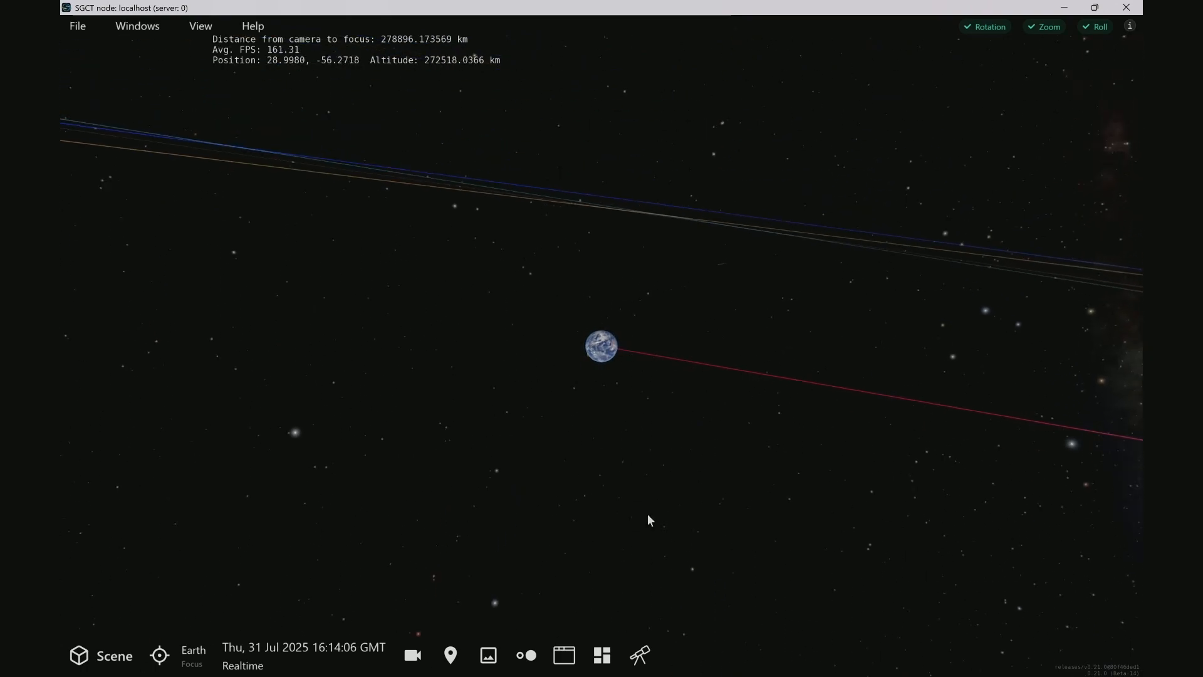
{"action": "left_click", "coordinate": [101, 656]}
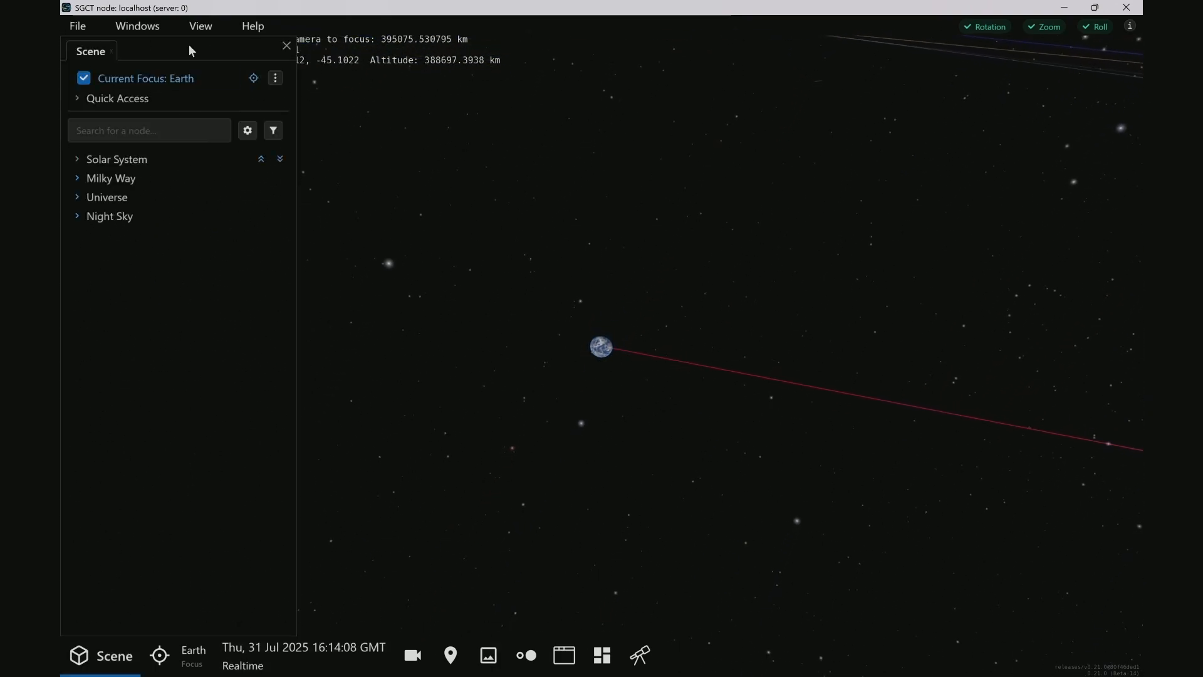
{"action": "left_click_drag", "start_coordinate": [511, 401], "coordinate": [519, 544]}
{"action": "right_click_drag", "start_coordinate": [519, 542], "coordinate": [565, 657]}
{"action": "left_click_drag", "start_coordinate": [573, 364], "coordinate": [554, 118]}
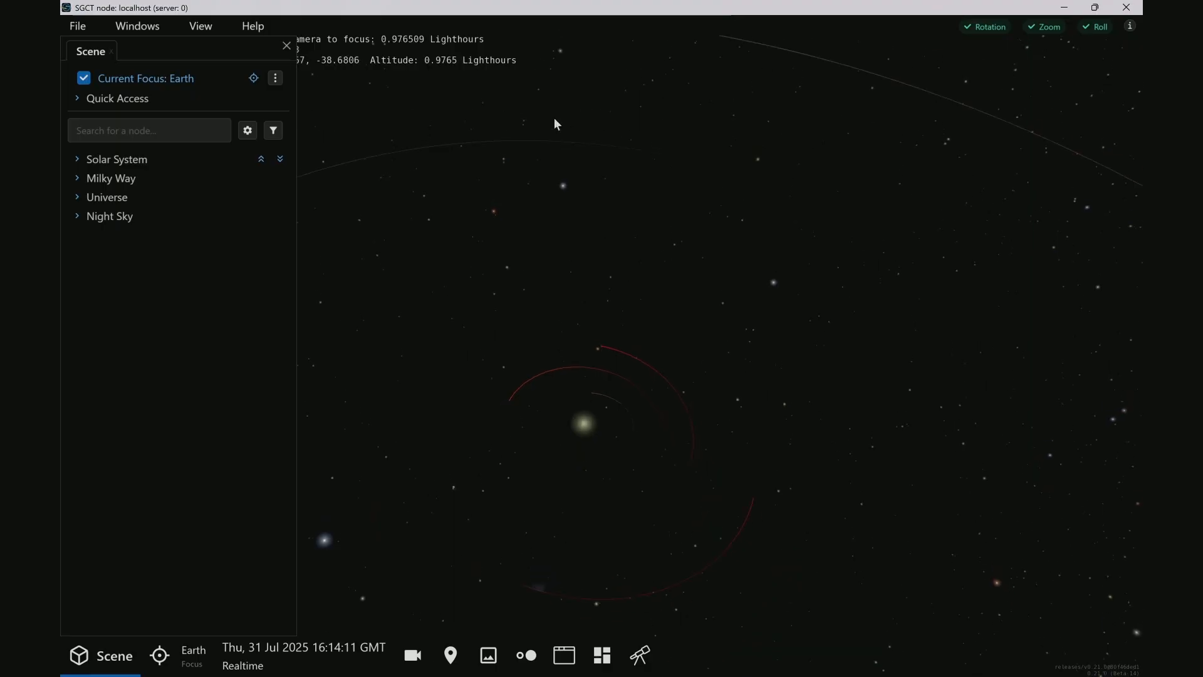
{"action": "right_click_drag", "start_coordinate": [554, 117], "coordinate": [548, 266]}
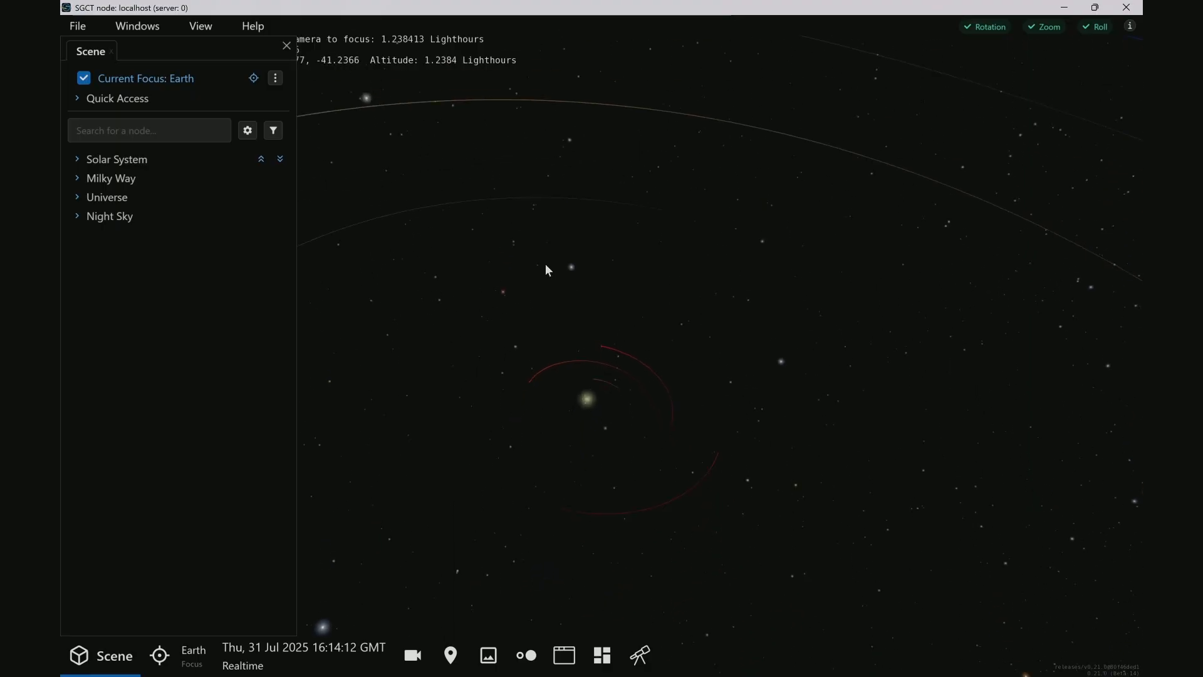
Find Earth Trail in the scene list and set its Line Fade Amount to 0.1
{"action": "left_click", "coordinate": [94, 132]}
{"action": "type", "text": "earth"}
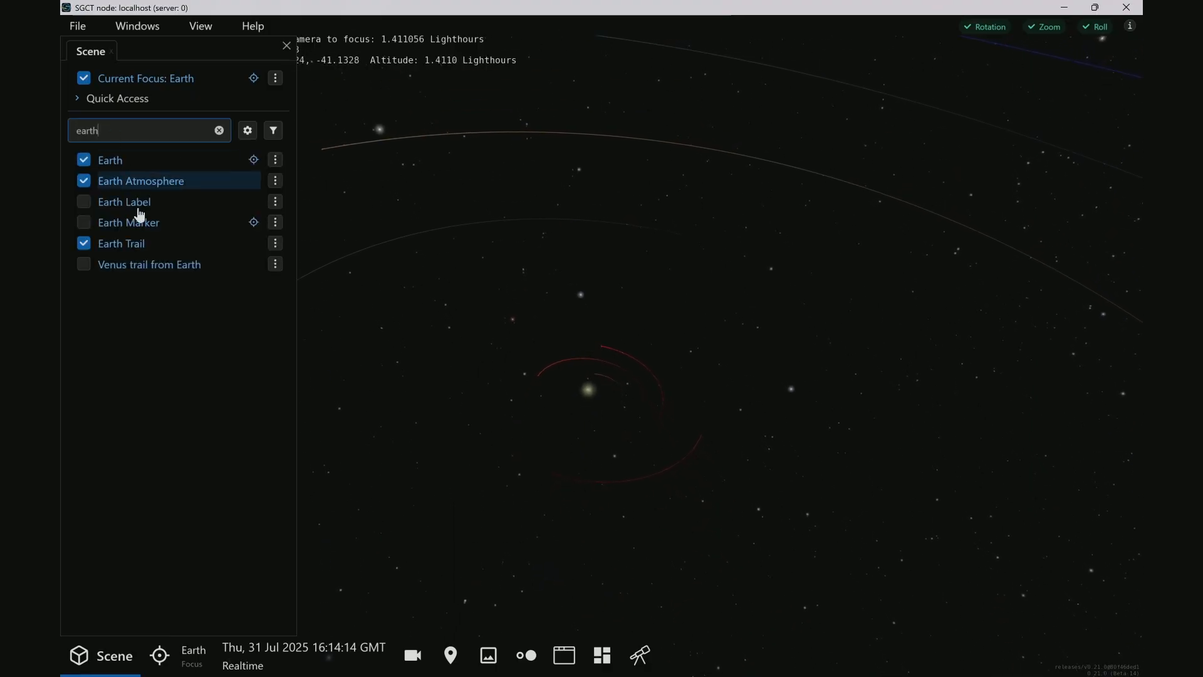
{"action": "left_click", "coordinate": [151, 244]}
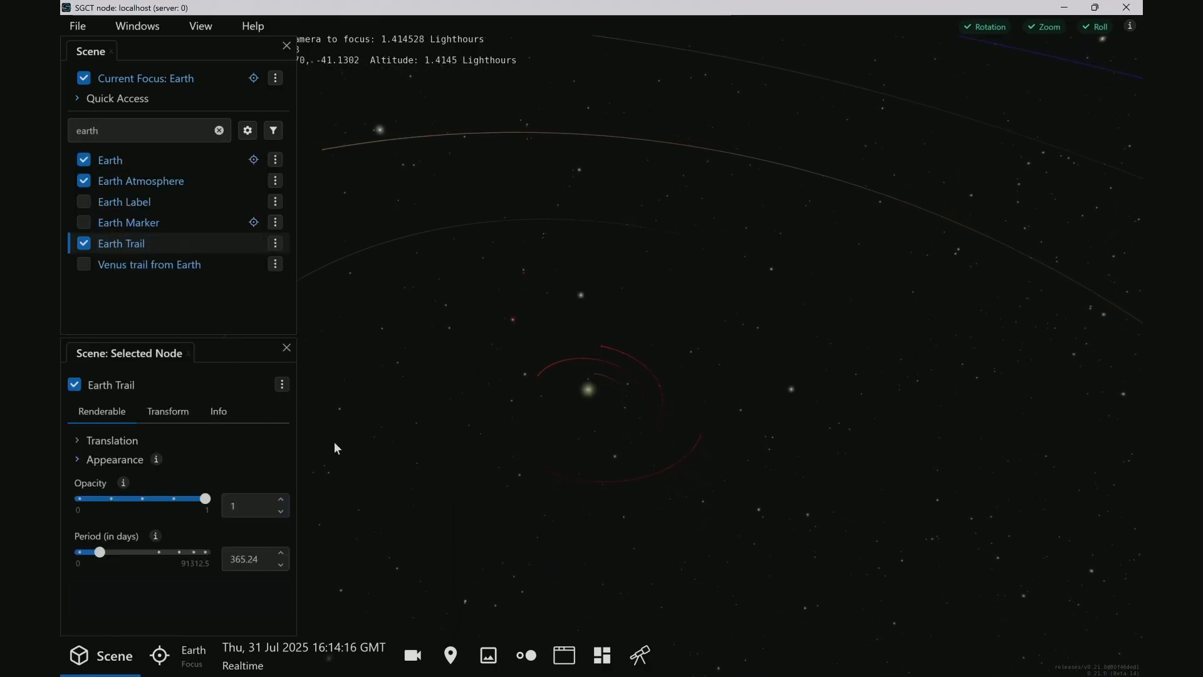
{"action": "left_click", "coordinate": [109, 462]}
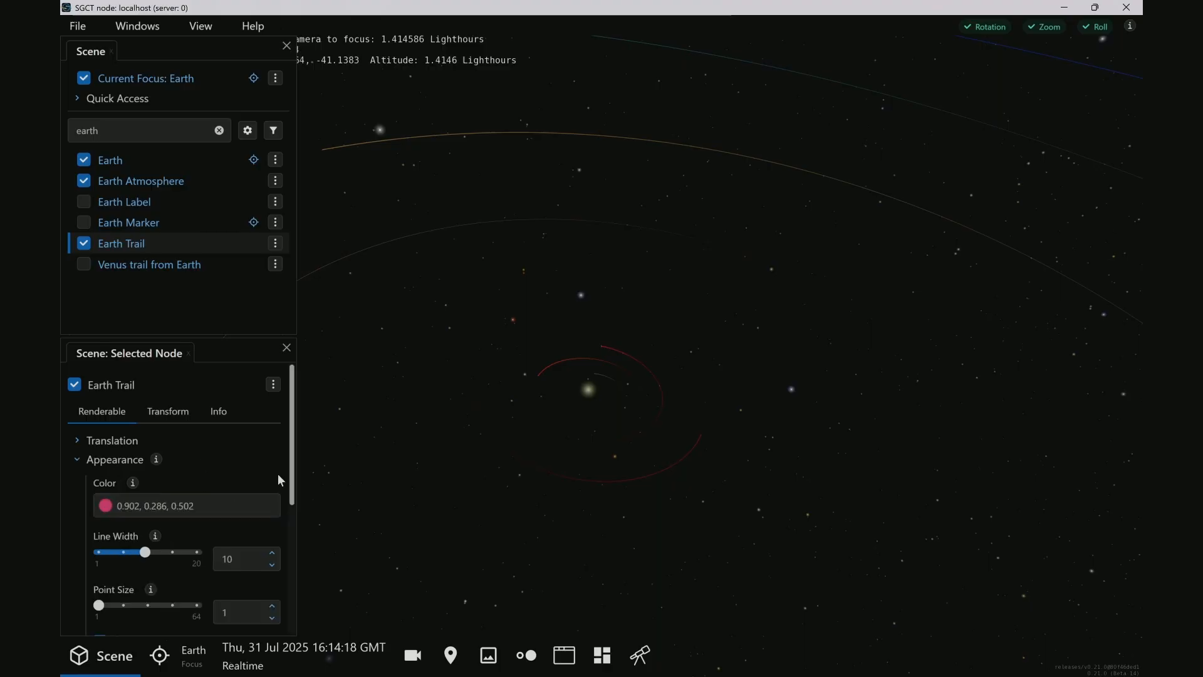
{"action": "scroll", "coordinate": [221, 477], "scroll_direction": "down", "scroll_amount": 1}
{"action": "scroll", "coordinate": [203, 484], "scroll_direction": "down", "scroll_amount": 3}
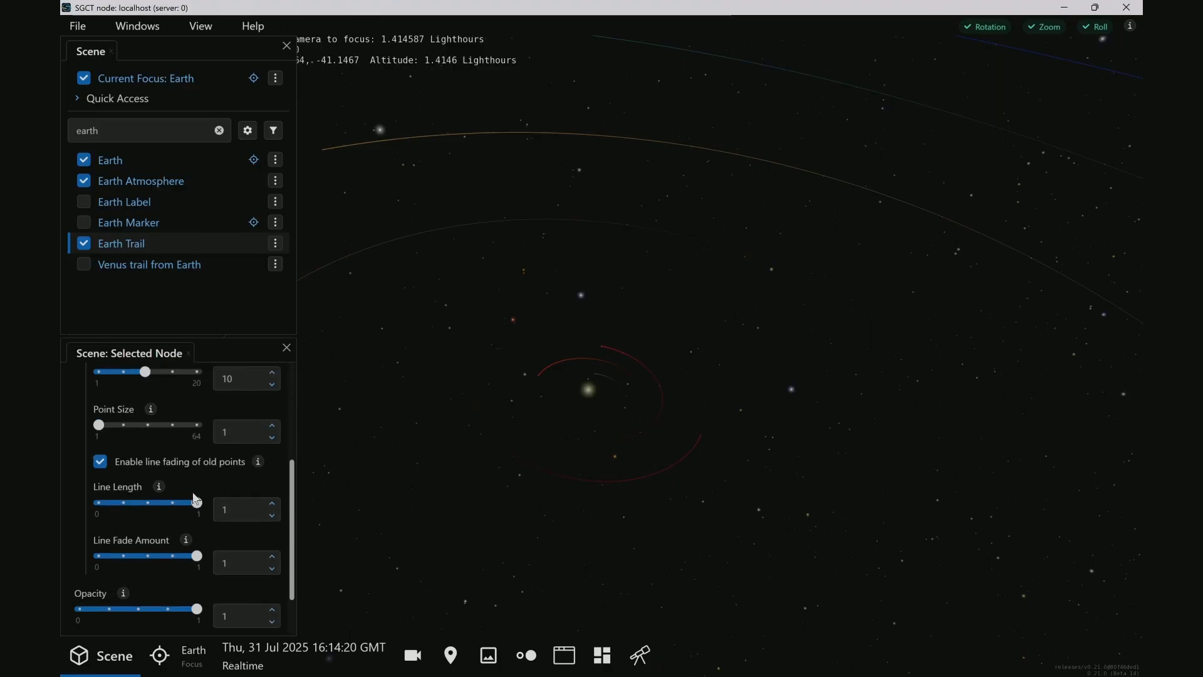
{"action": "left_click_drag", "start_coordinate": [199, 559], "coordinate": [108, 555]}
{"action": "scroll", "coordinate": [791, 425], "scroll_direction": "up", "scroll_amount": 5}
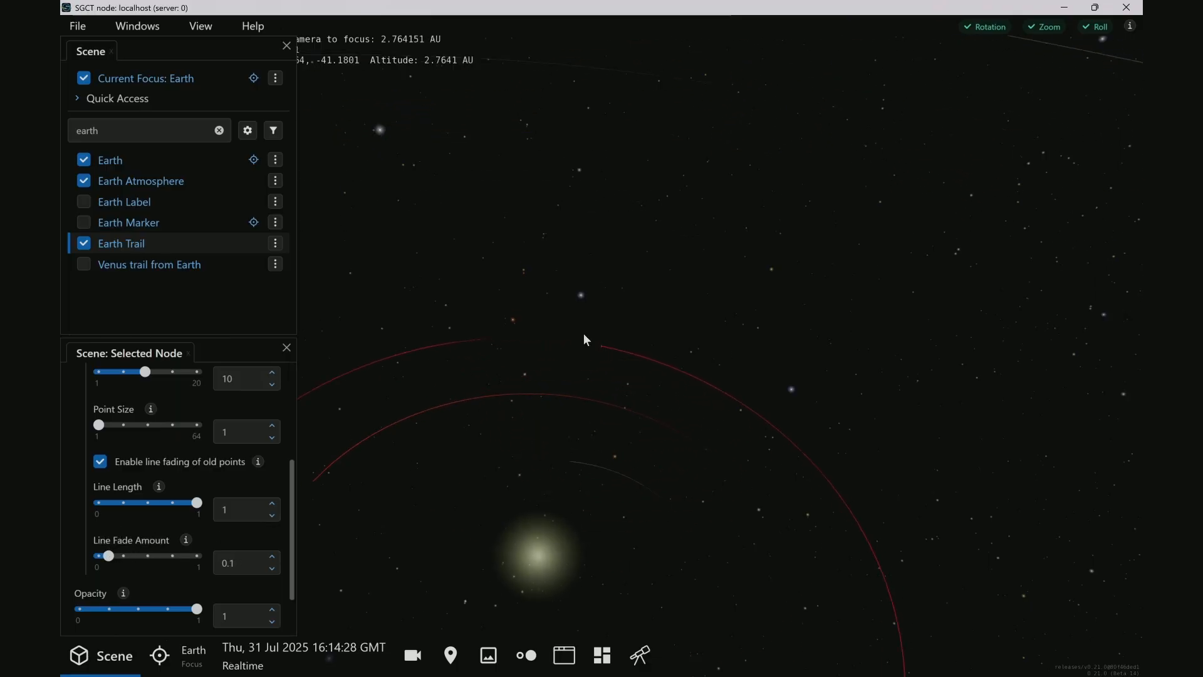
{"action": "left_click_drag", "start_coordinate": [678, 394], "coordinate": [521, 336]}
{"action": "right_click_drag", "start_coordinate": [585, 314], "coordinate": [599, 587]}
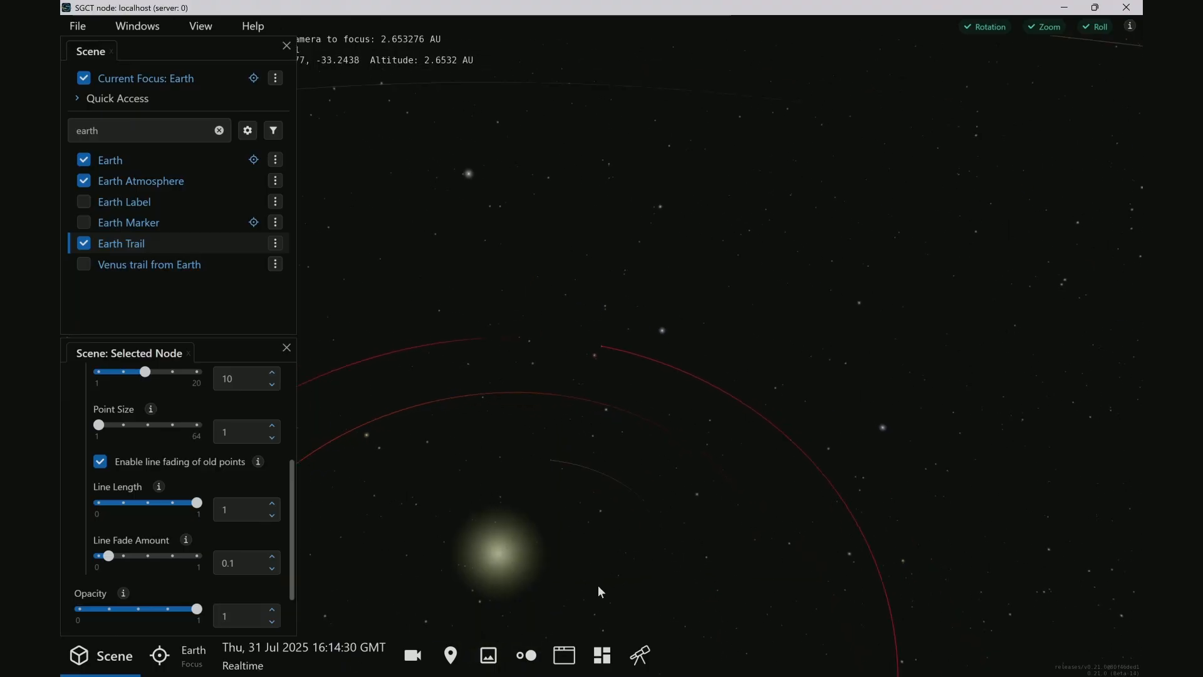
{"action": "left_click_drag", "start_coordinate": [588, 310], "coordinate": [585, 412], "text": "ctrl"}
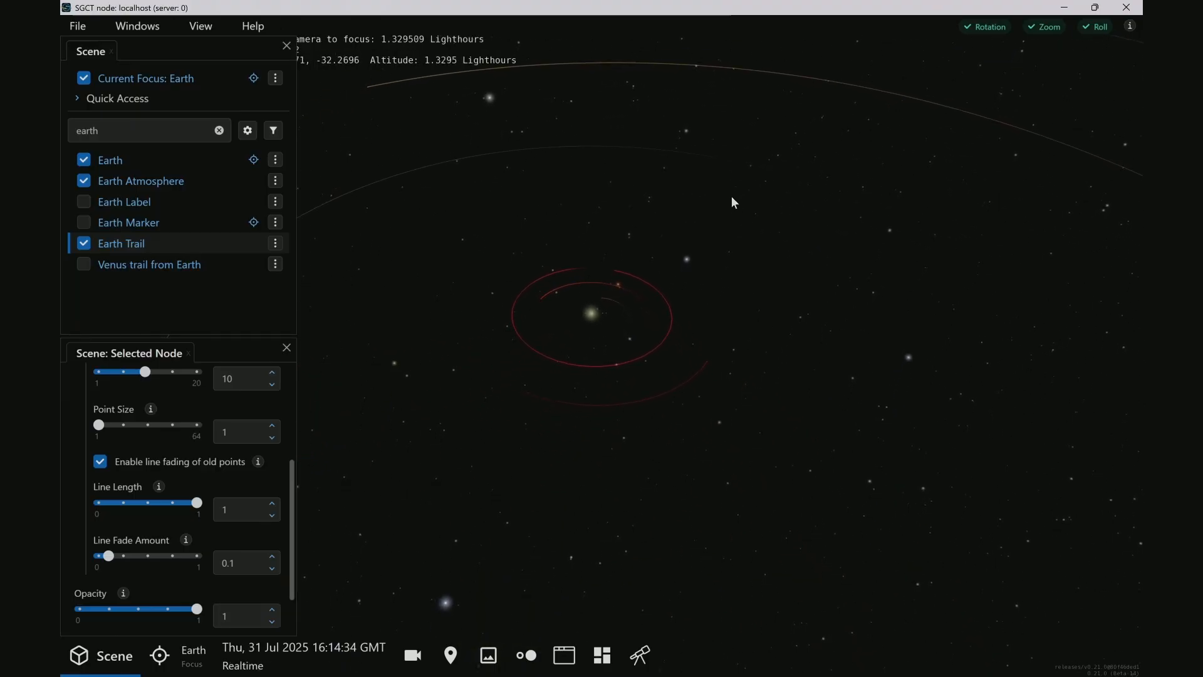
Return to the profile's additional scripts, show the script log for choosing commands, and enlarge its window
{"action": "key", "text": "alt+Tab"}
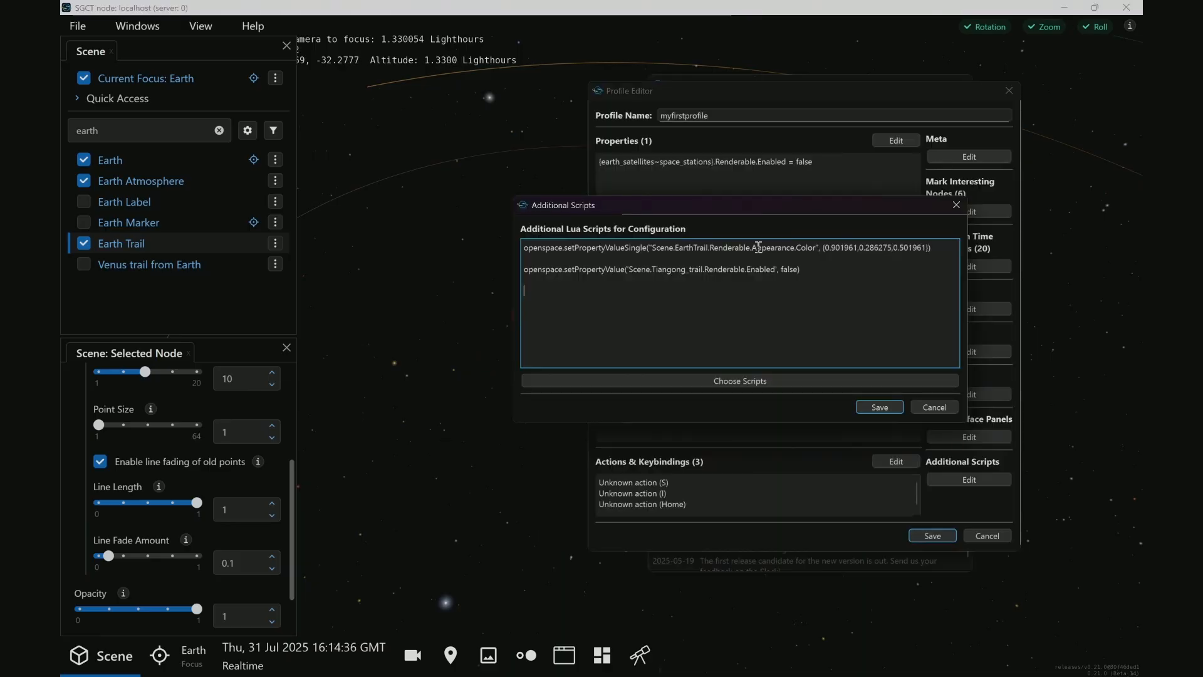
{"action": "left_click", "coordinate": [865, 407]}
{"action": "left_click", "coordinate": [959, 478]}
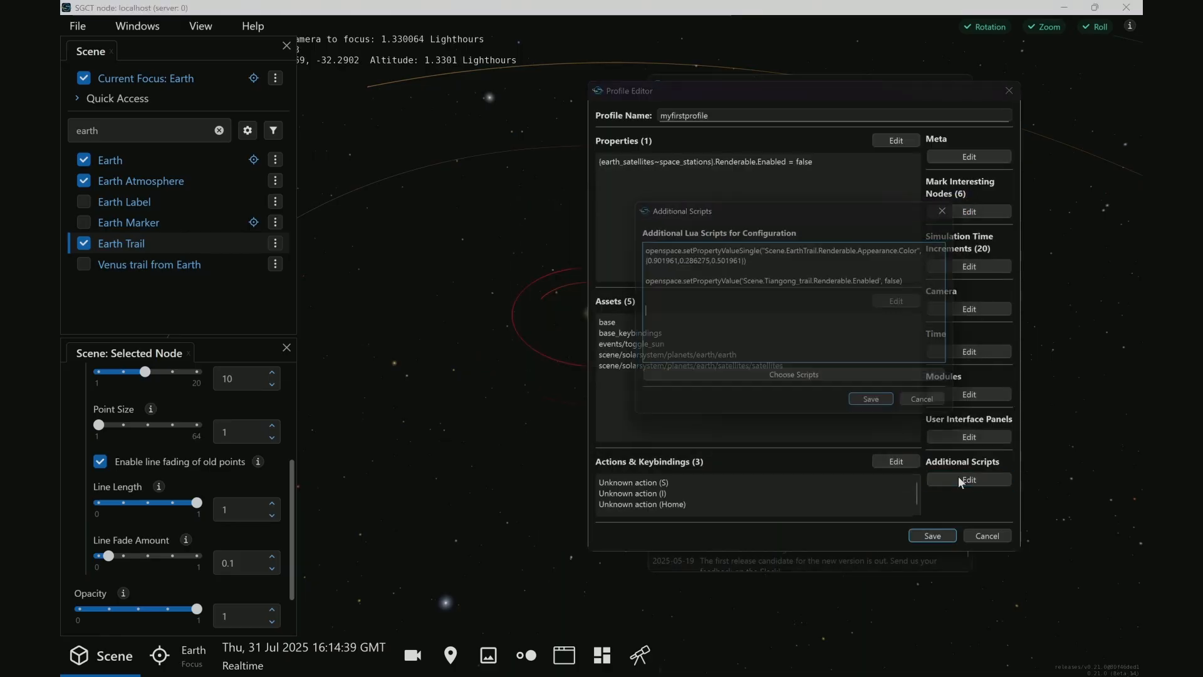
{"action": "left_click", "coordinate": [754, 380]}
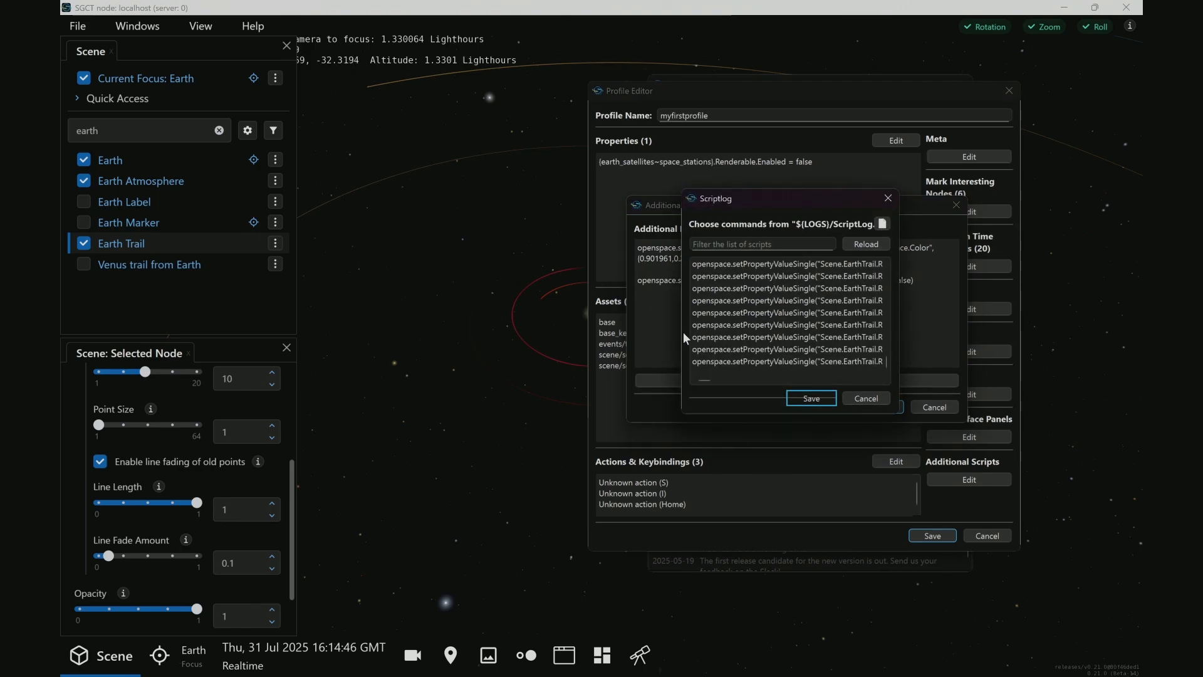
{"action": "left_click_drag", "start_coordinate": [680, 332], "coordinate": [391, 332]}
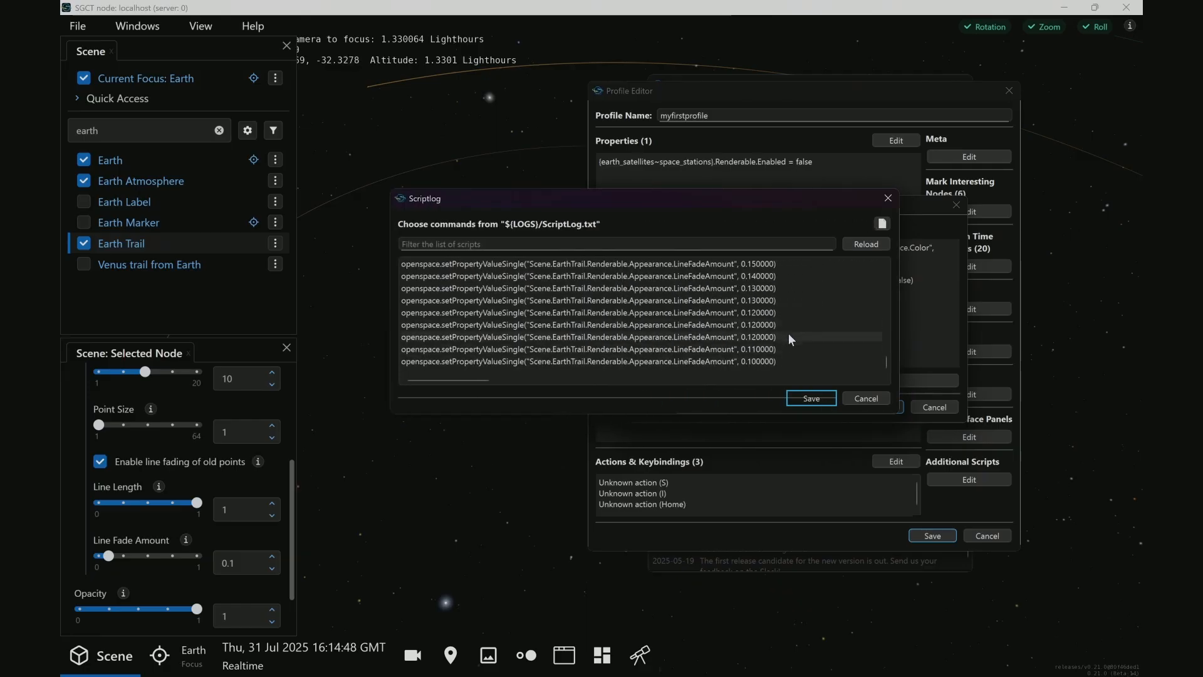
{"action": "left_click_drag", "start_coordinate": [733, 417], "coordinate": [743, 498]}
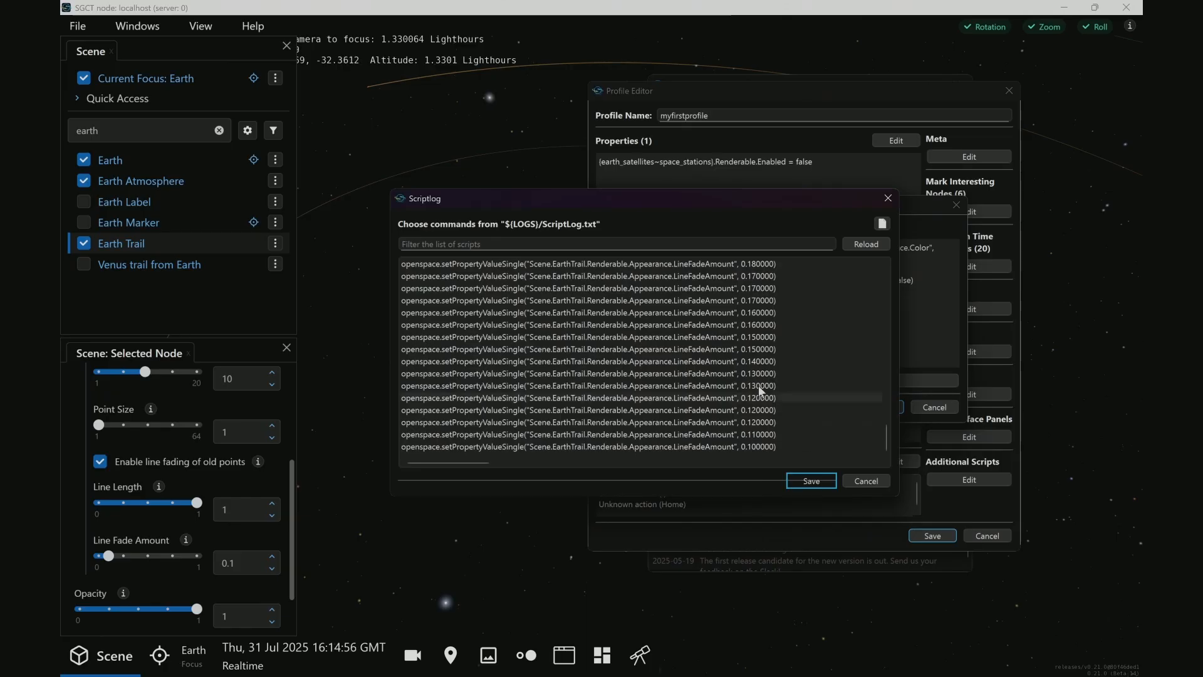
Add the logged EarthTrail LineFadeAmount 0.100000 command to the additional scripts and save the scripts
{"action": "scroll", "coordinate": [758, 386], "scroll_direction": "up", "scroll_amount": 10}
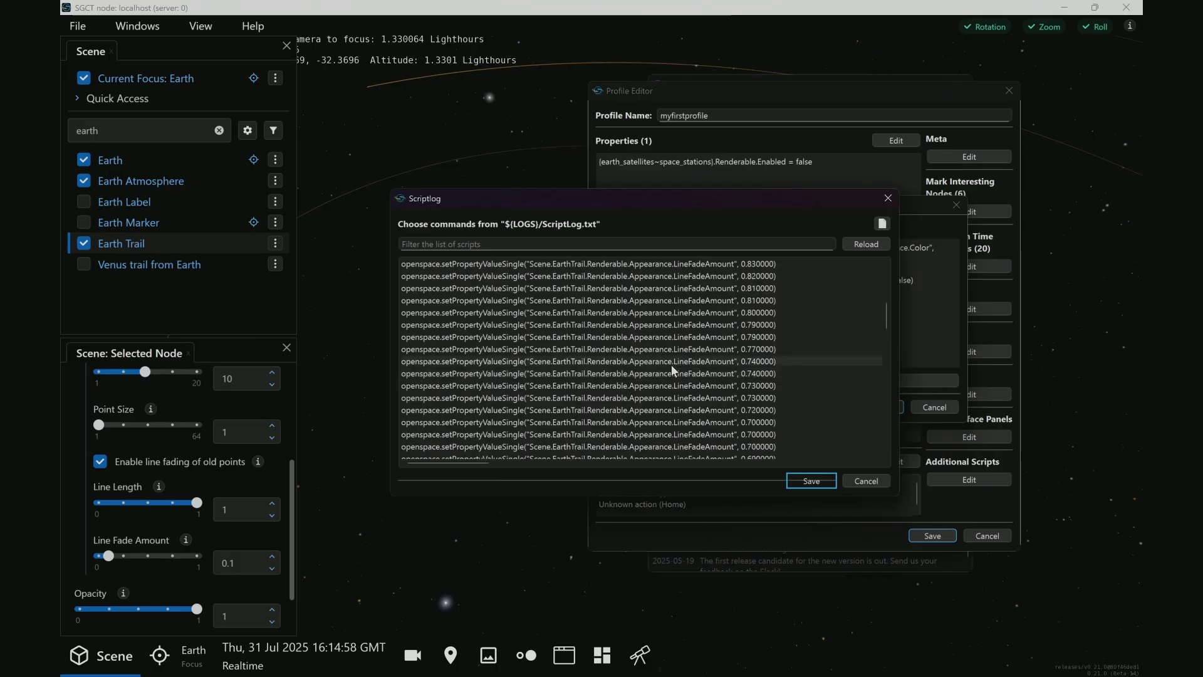
{"action": "scroll", "coordinate": [671, 365], "scroll_direction": "up", "scroll_amount": 5}
{"action": "scroll", "coordinate": [684, 355], "scroll_direction": "down", "scroll_amount": 8}
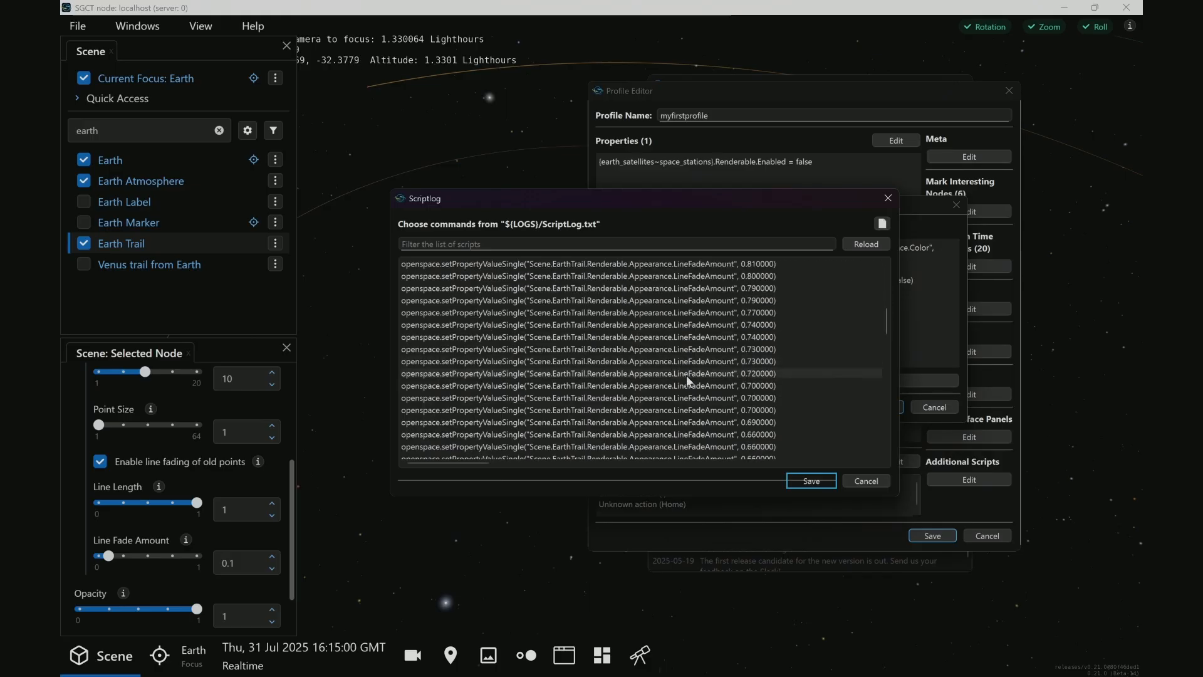
{"action": "scroll", "coordinate": [690, 385], "scroll_direction": "down", "scroll_amount": 6}
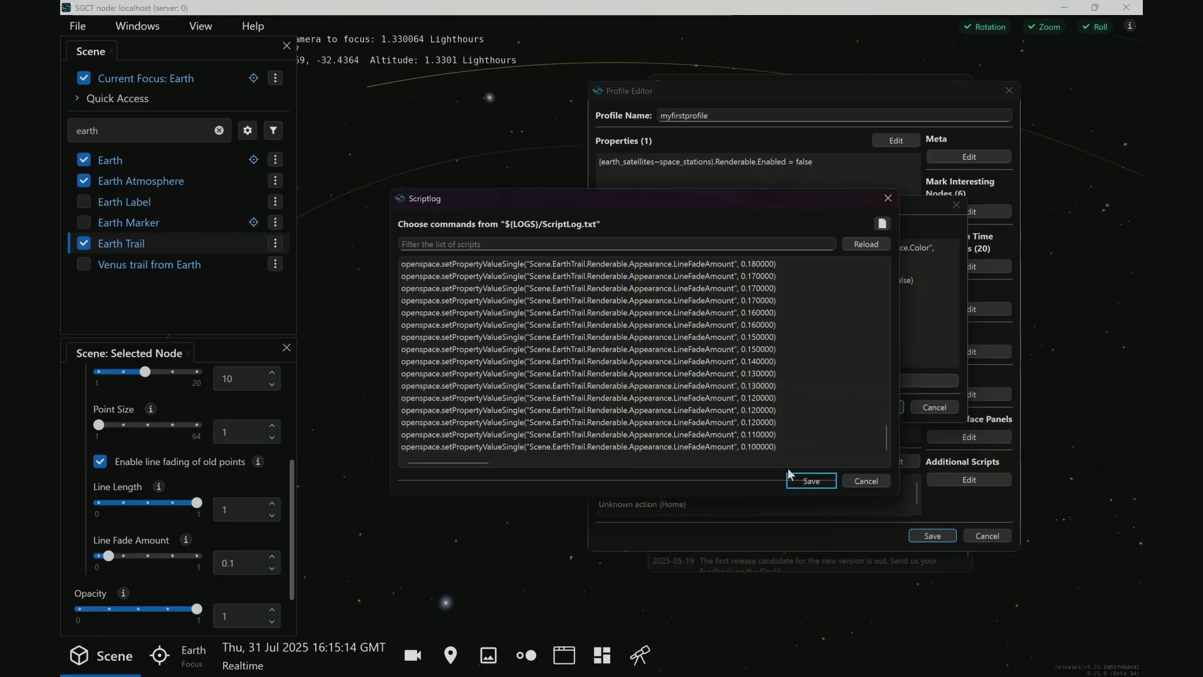
{"action": "left_click", "coordinate": [736, 450]}
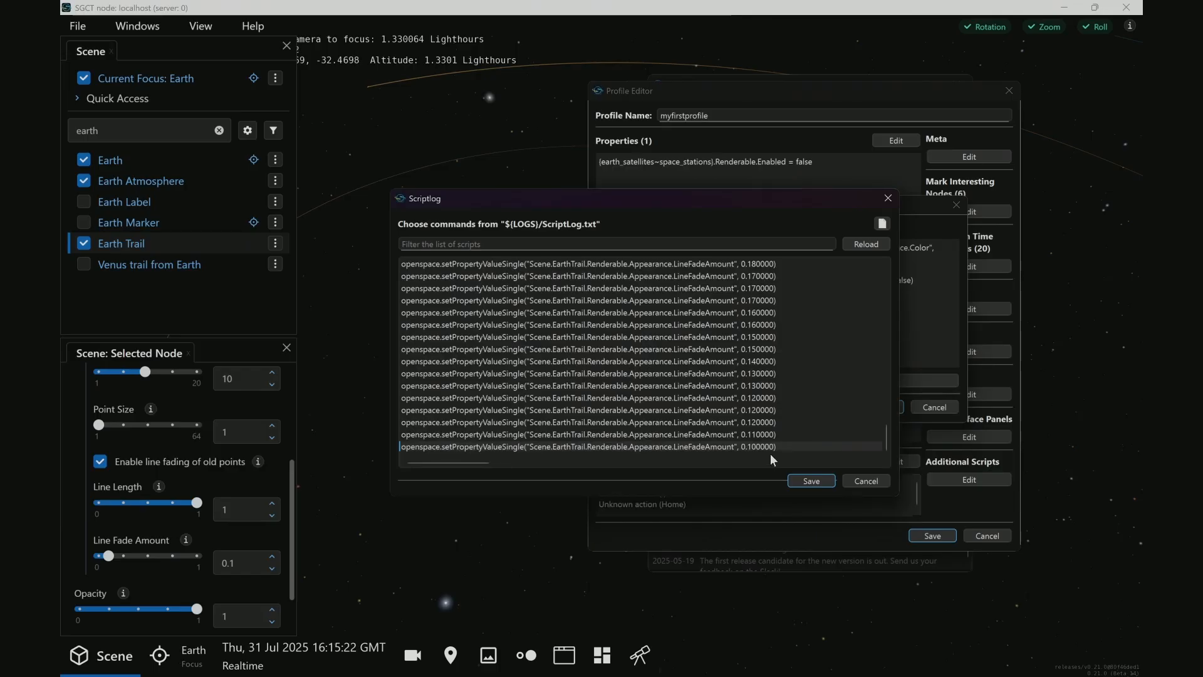
{"action": "left_click", "coordinate": [810, 482]}
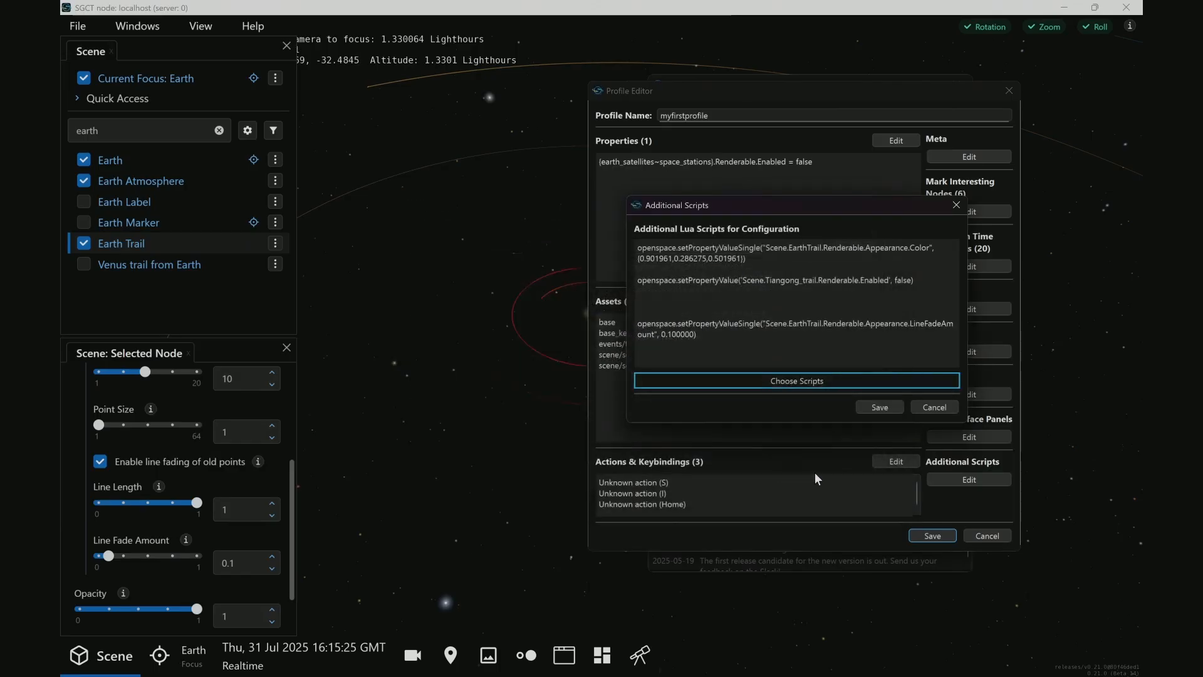
{"action": "left_click", "coordinate": [880, 408]}
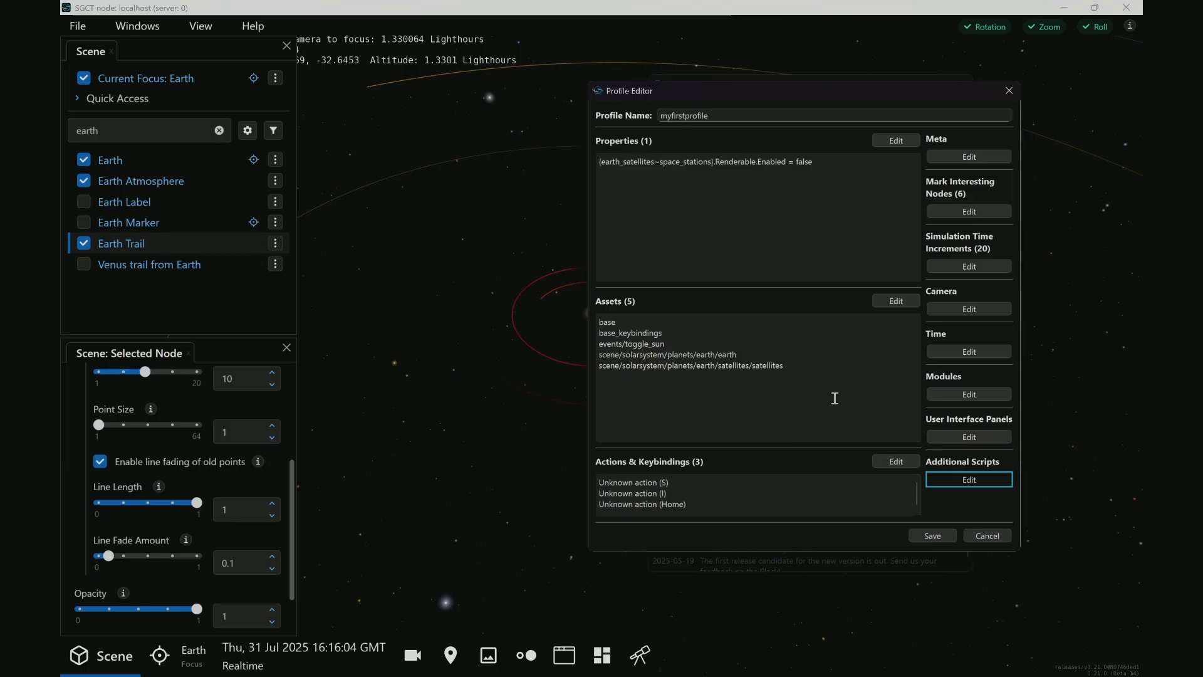
Try to save myfirstprofile from the profile editor
{"action": "left_click", "coordinate": [935, 536]}
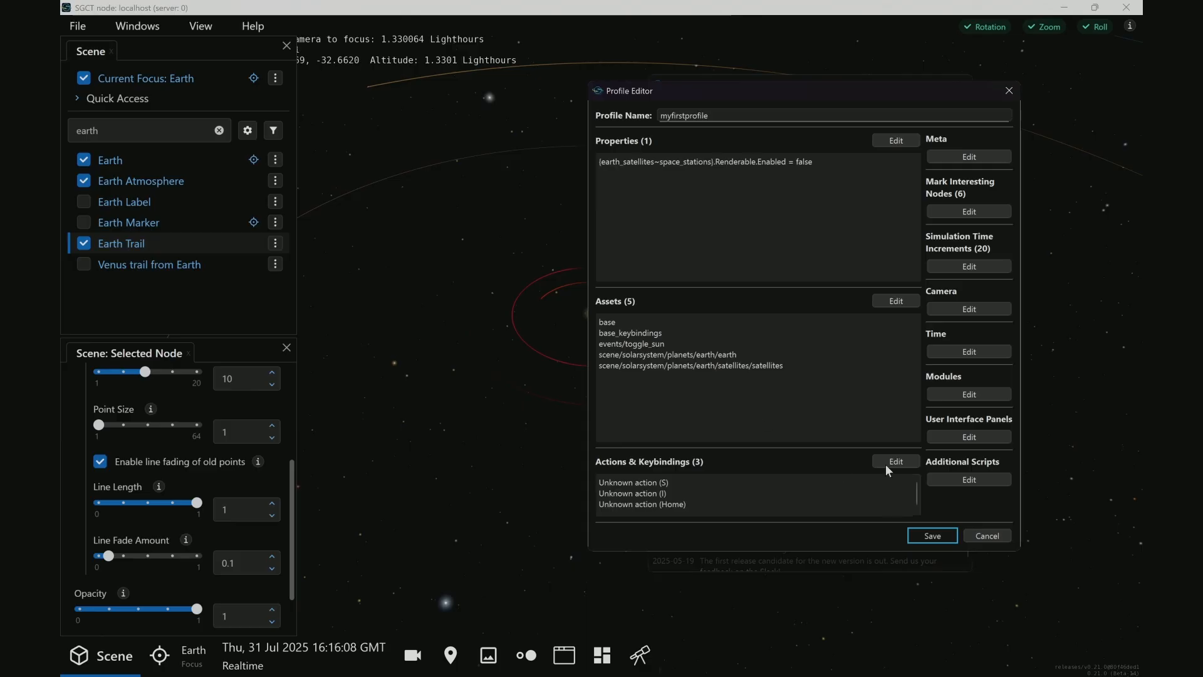
{"action": "left_click", "coordinate": [643, 362]}
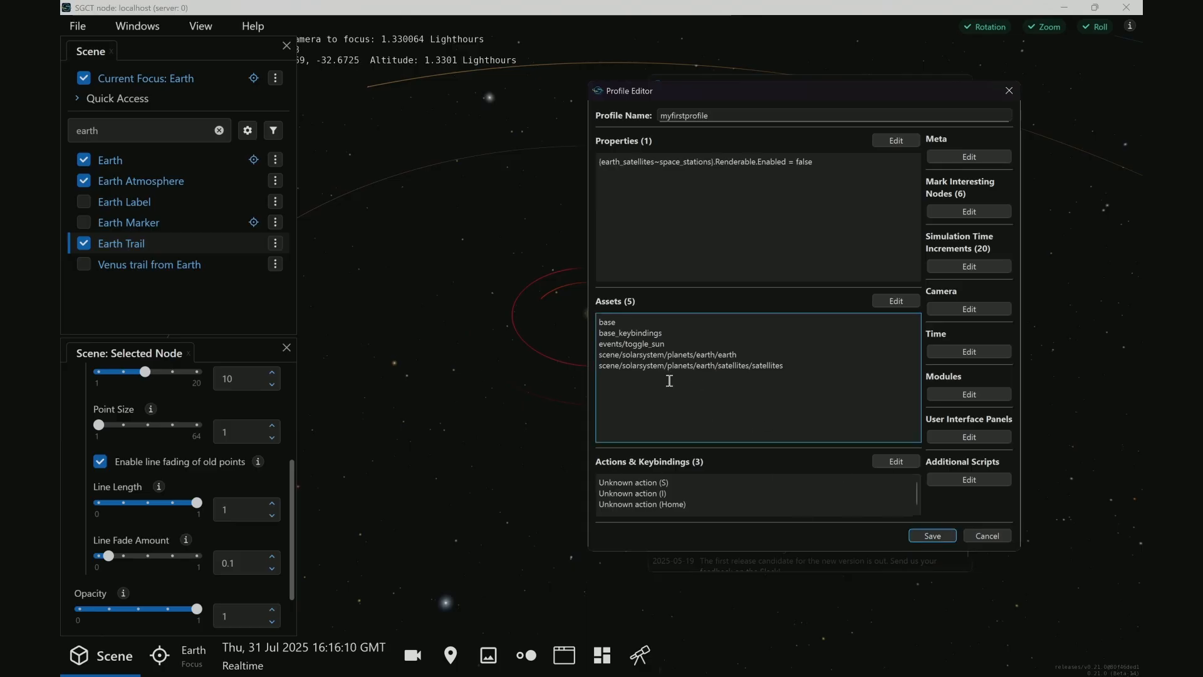
{"action": "left_click", "coordinate": [932, 536]}
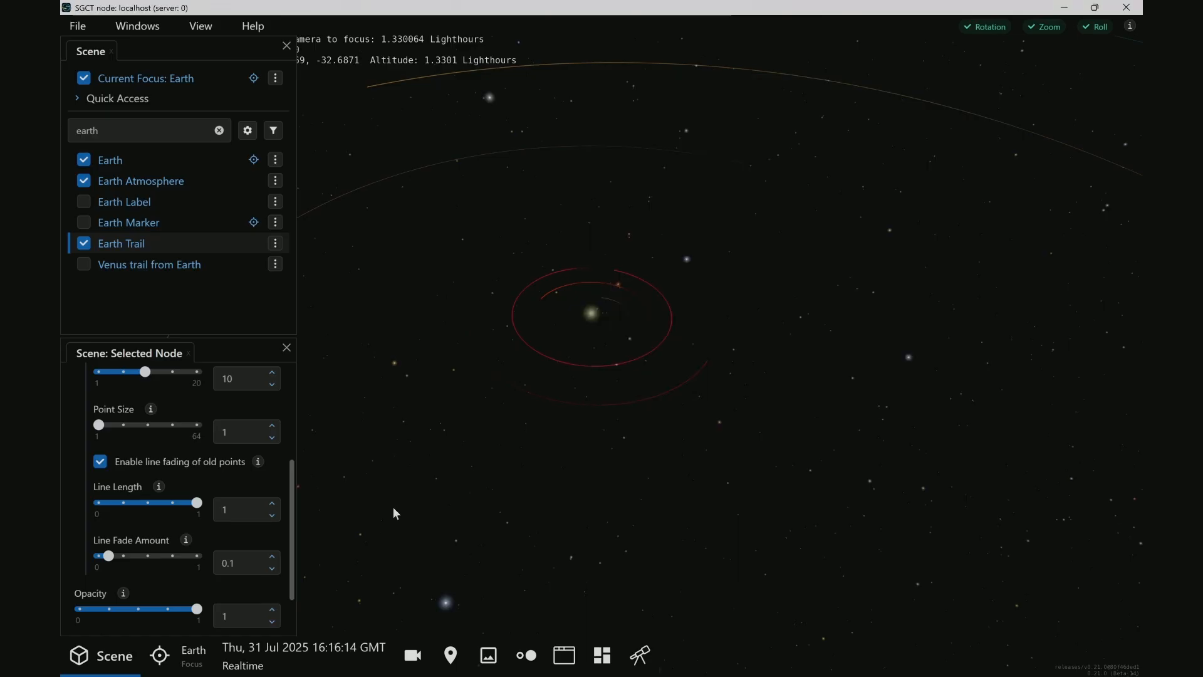
Add the TRAPPIST-1 exoplanet system to the running scene and close the exoplanet list
{"action": "left_click", "coordinate": [535, 660]}
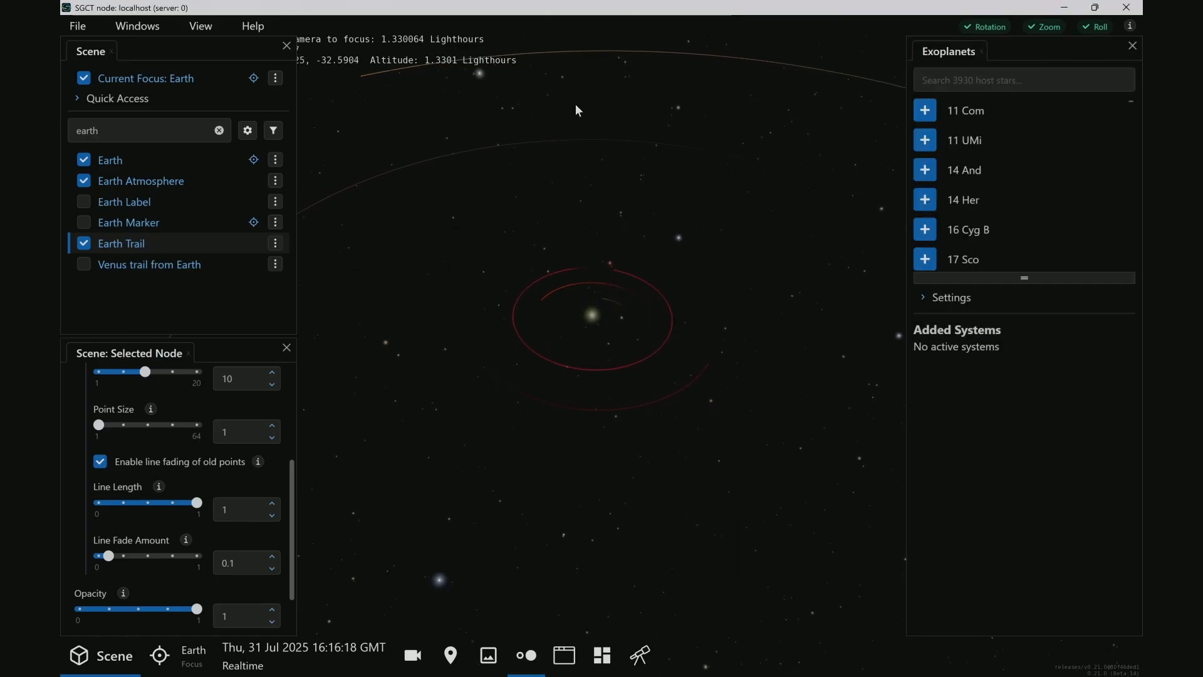
{"action": "left_click", "coordinate": [966, 82]}
{"action": "type", "text": "tra"}
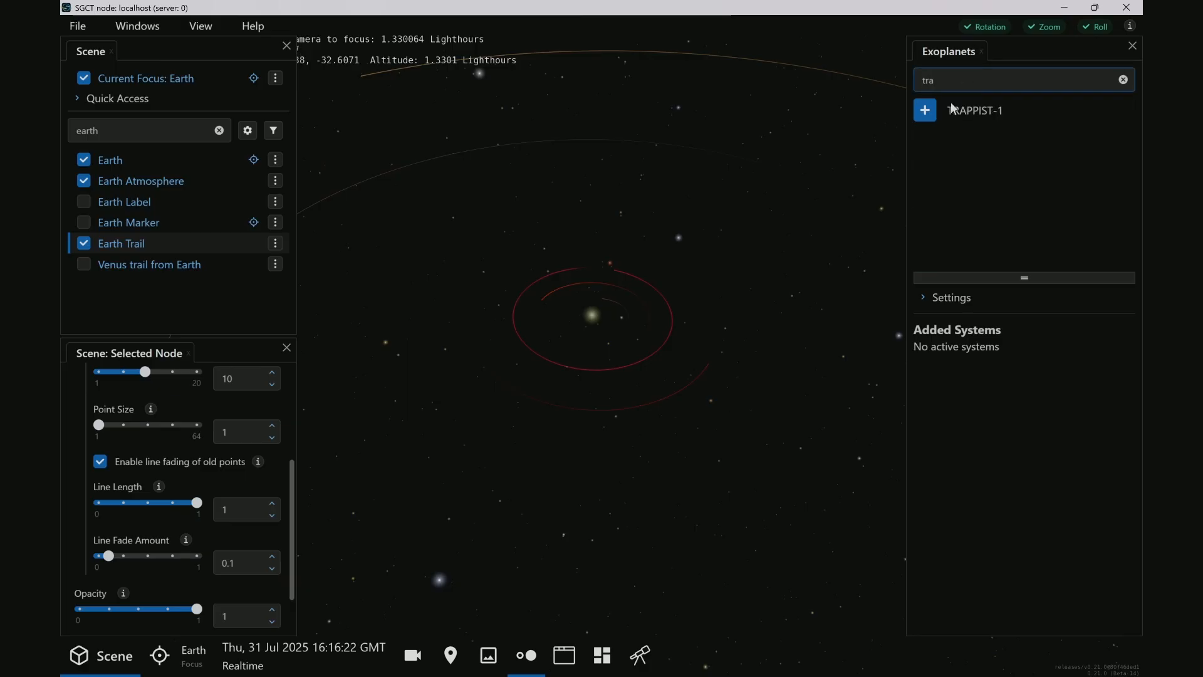
{"action": "left_click", "coordinate": [933, 114]}
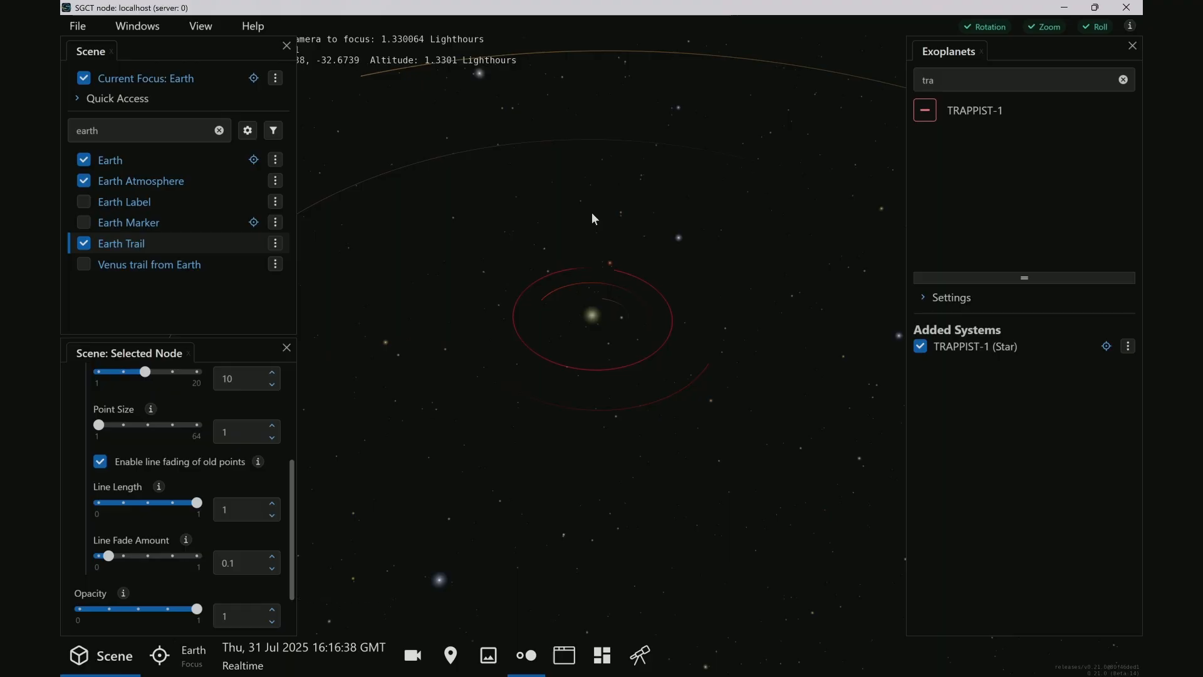
{"action": "left_click", "coordinate": [1133, 46]}
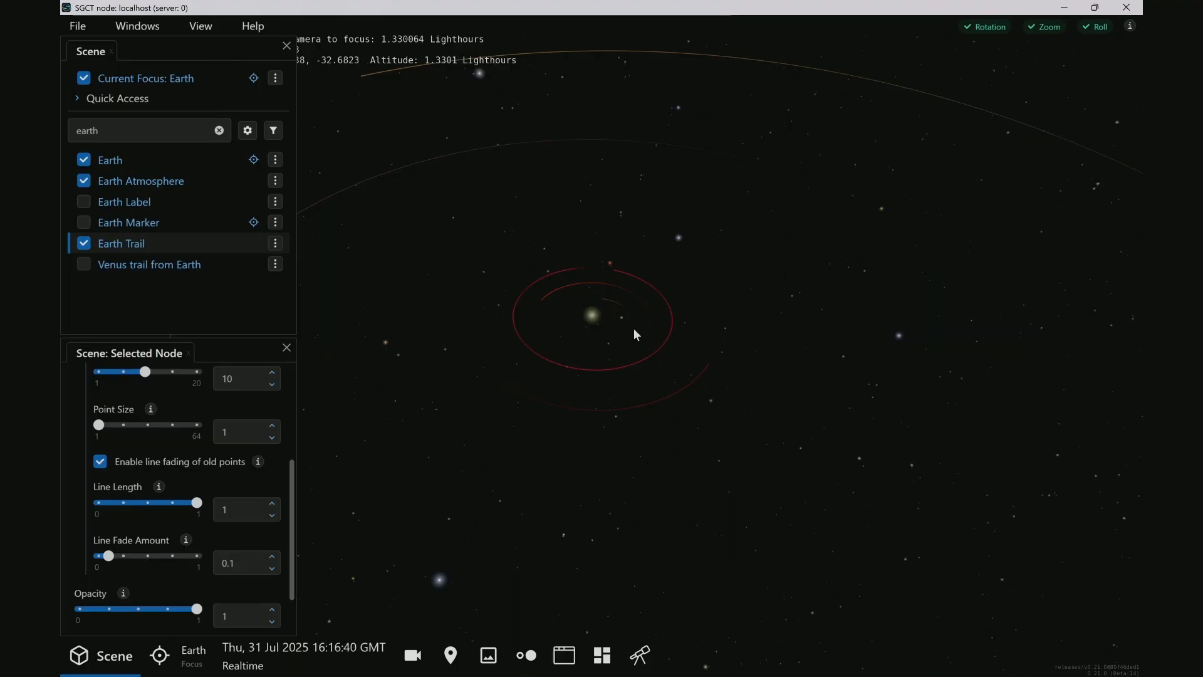
Reopen myfirstprofile's additional scripts and bring up the updated script log in an enlarged window
{"action": "key", "text": "alt+Tab"}
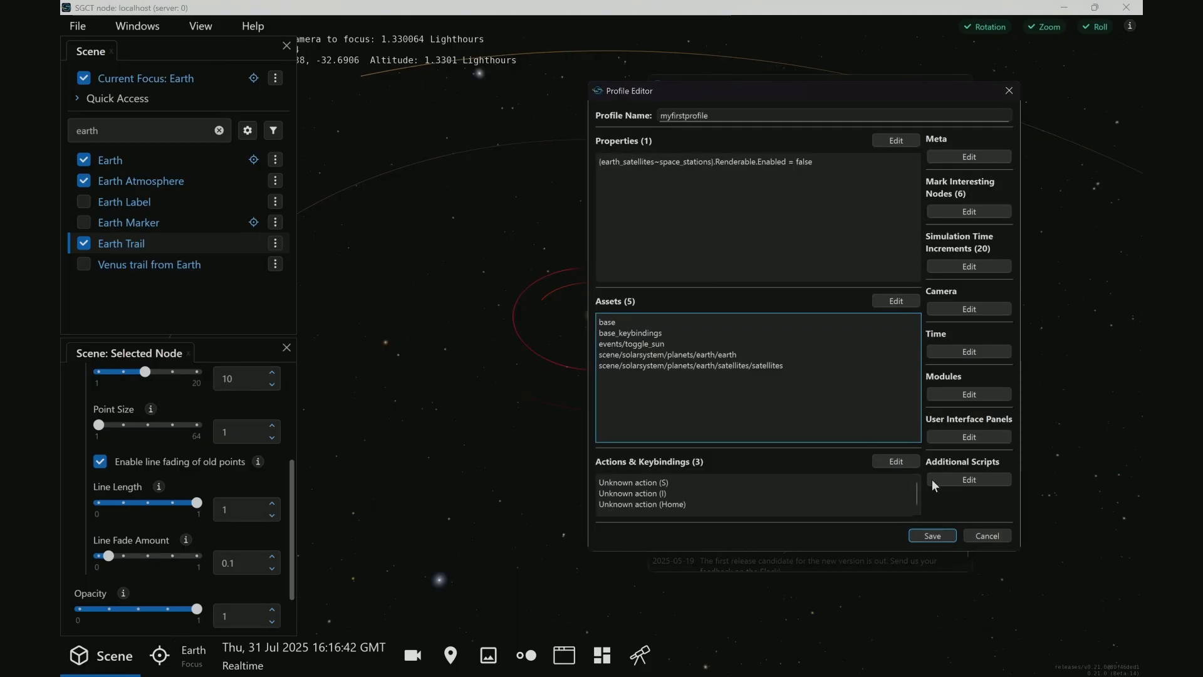
{"action": "left_click", "coordinate": [952, 487]}
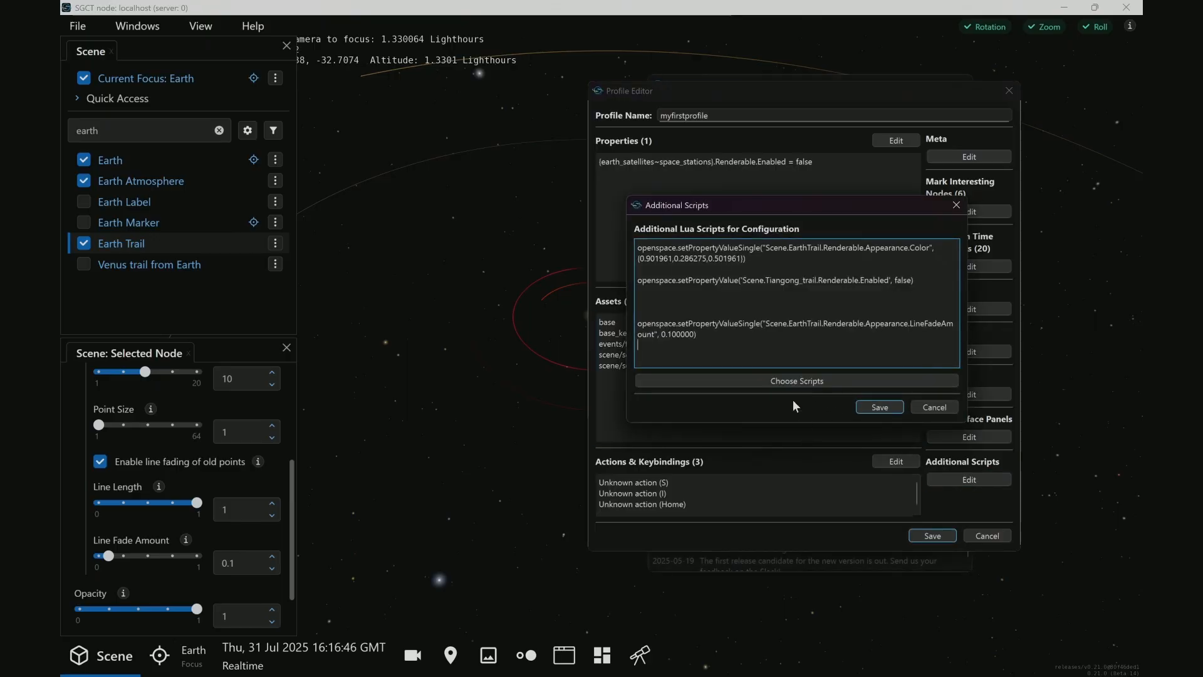
{"action": "left_click", "coordinate": [761, 380]}
{"action": "left_click", "coordinate": [864, 400]}
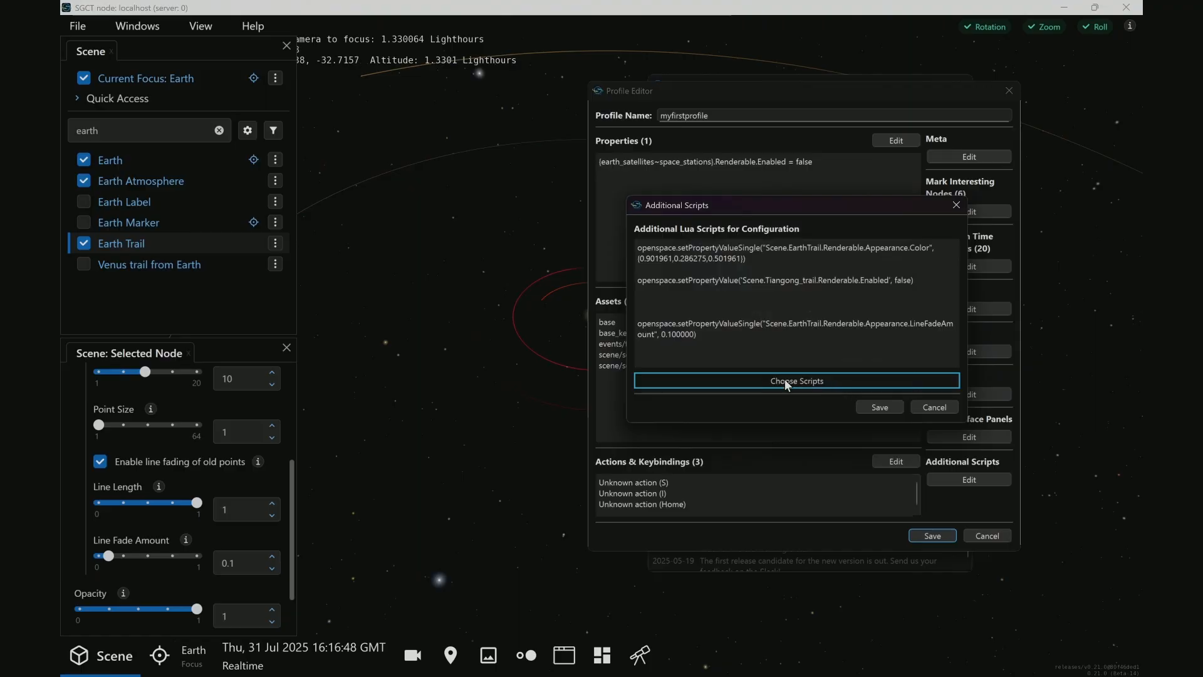
{"action": "left_click", "coordinate": [761, 380]}
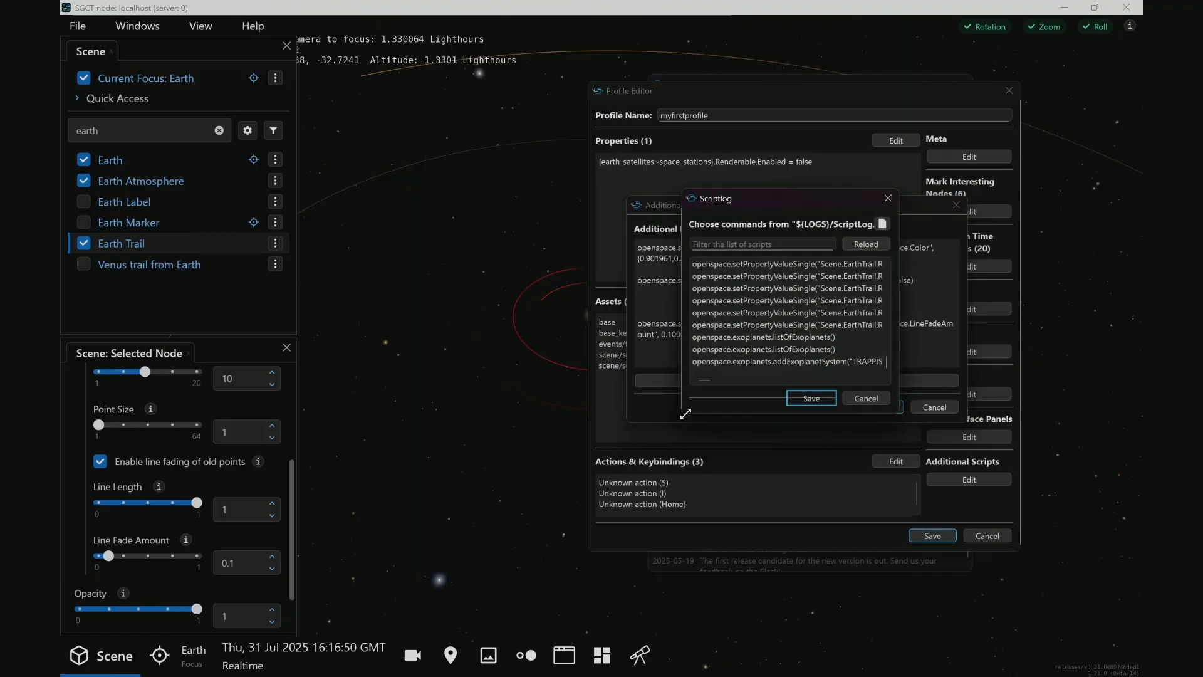
{"action": "left_click_drag", "start_coordinate": [687, 419], "coordinate": [407, 530]}
Look through the enlarged script log for the logged command that adds the TRAPPIST-1 exoplanet system
{"action": "scroll", "coordinate": [761, 495], "scroll_direction": "down", "scroll_amount": 5}
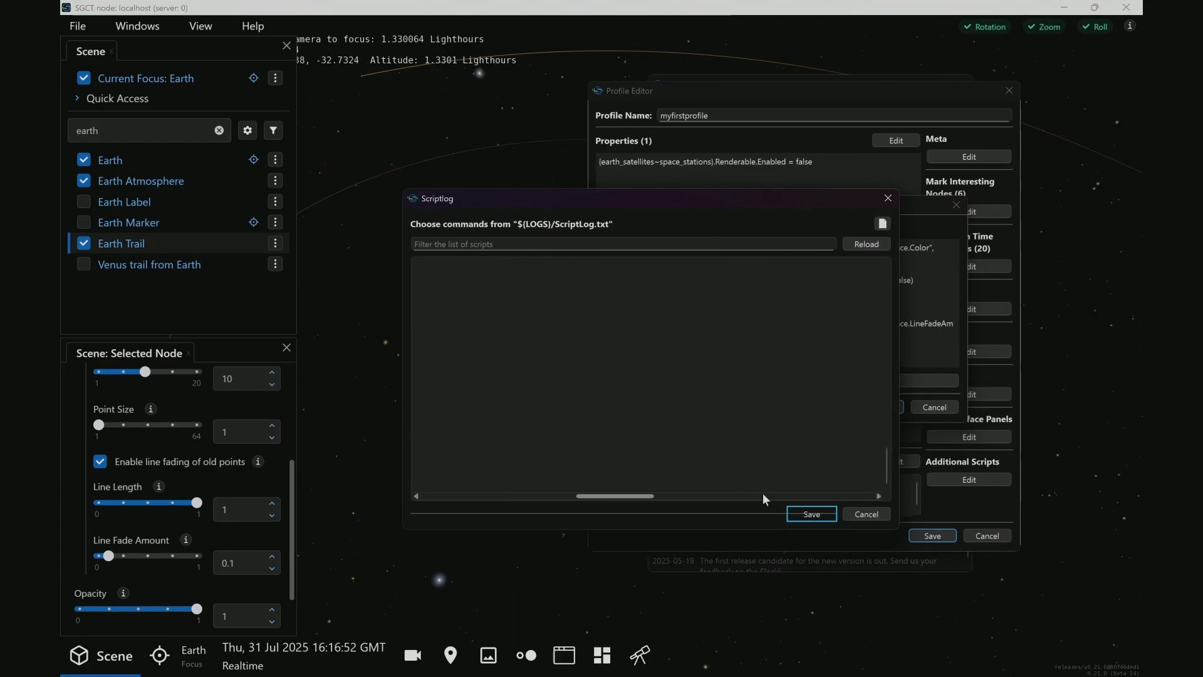
{"action": "scroll", "coordinate": [799, 462], "scroll_direction": "up", "scroll_amount": 8}
{"action": "scroll", "coordinate": [795, 457], "scroll_direction": "up", "scroll_amount": 2}
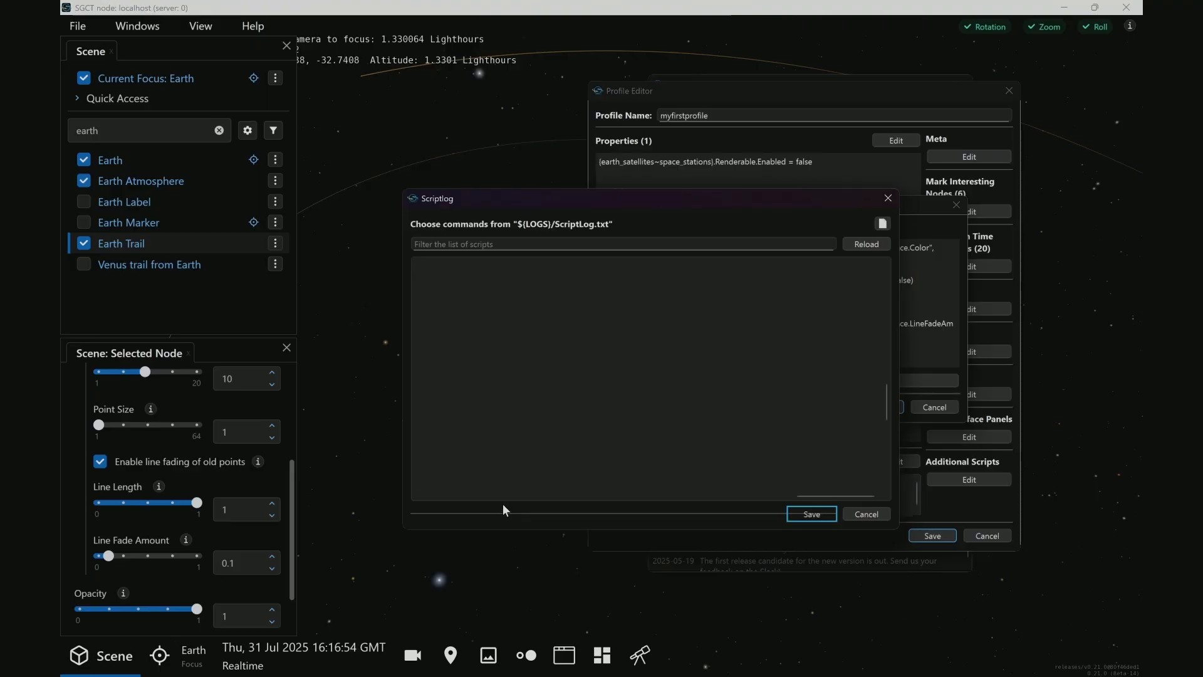
{"action": "left_click", "coordinate": [502, 495]}
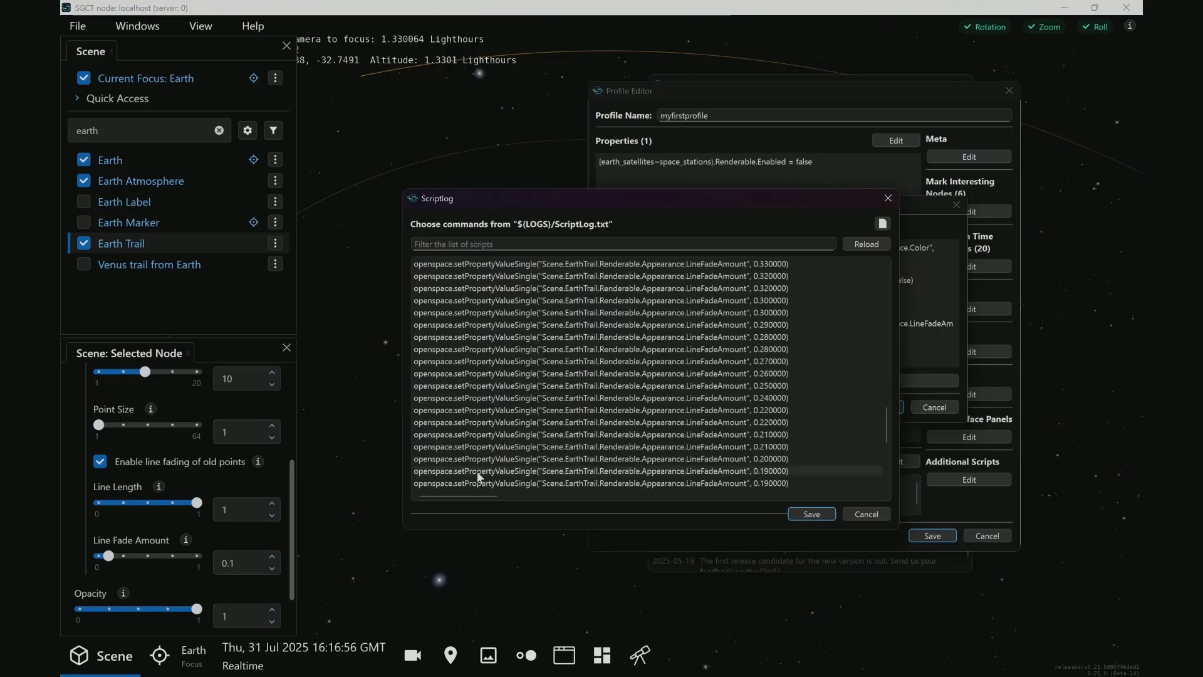
{"action": "scroll", "coordinate": [480, 478], "scroll_direction": "down", "scroll_amount": 6}
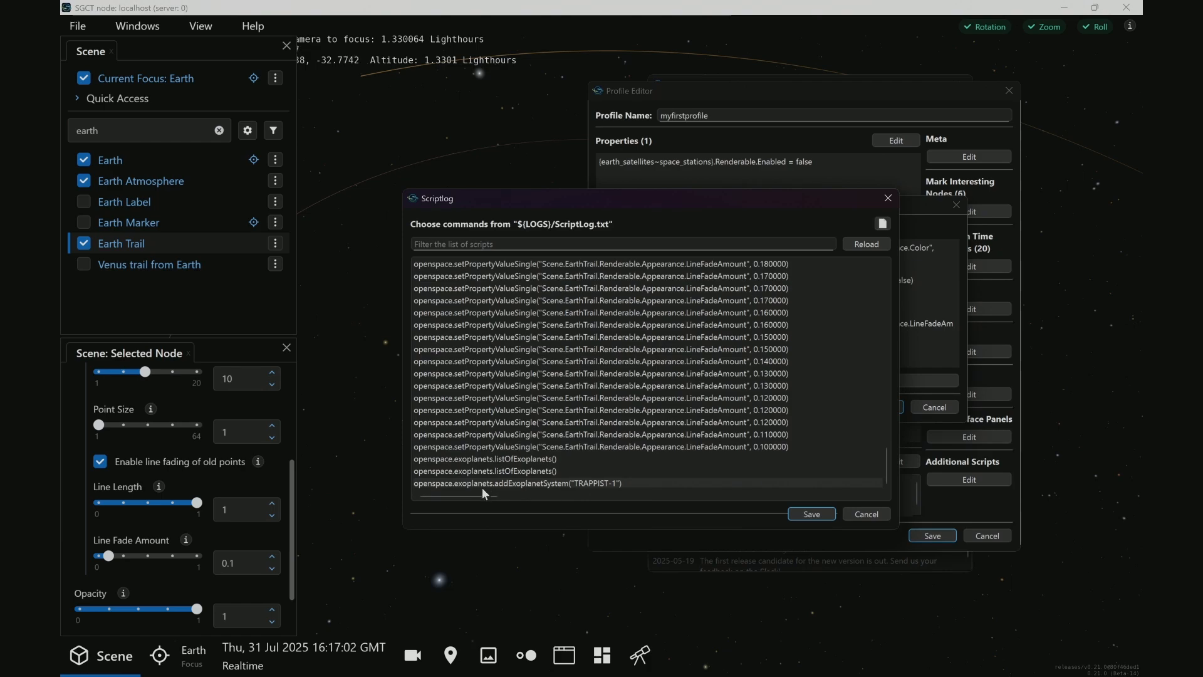
Cancel out of the script log, the additional scripts and the profile editor, discarding the unsaved changes to myfirstprofile
{"action": "left_click", "coordinate": [867, 514]}
{"action": "left_click", "coordinate": [934, 411]}
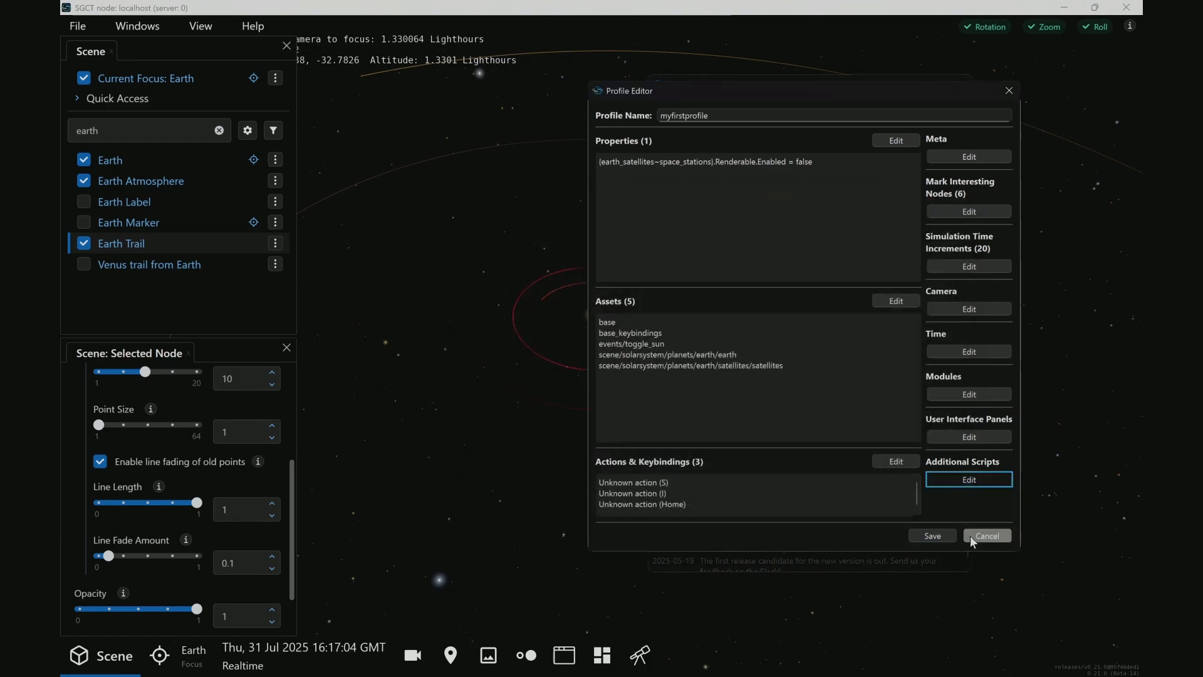
{"action": "left_click", "coordinate": [982, 538]}
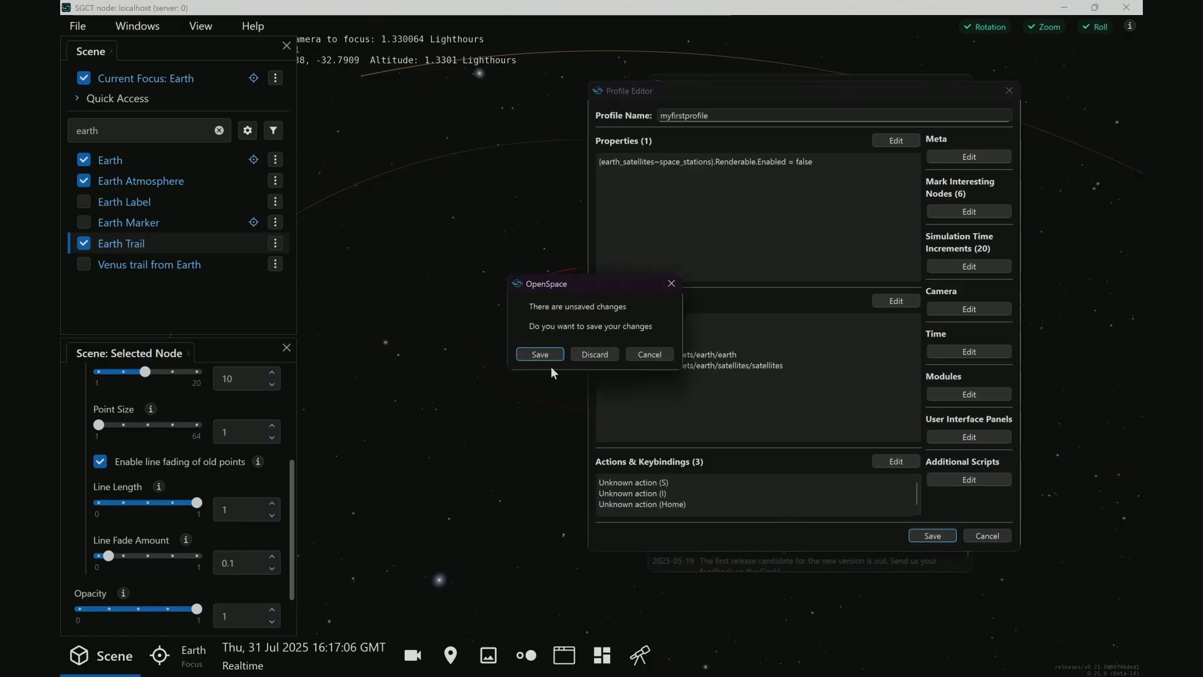
{"action": "left_click", "coordinate": [587, 358]}
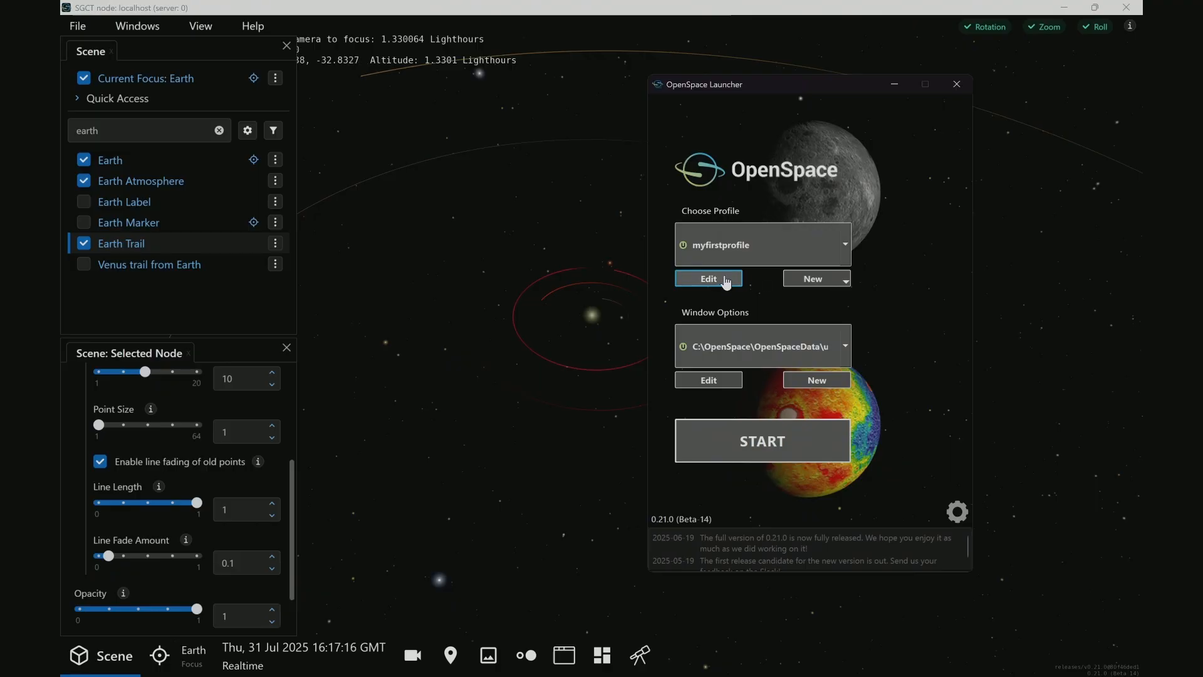
Check the added systems in the exoplanet list, and hide the exoplanet and scene panels for an unobstructed view
{"action": "left_click", "coordinate": [527, 655]}
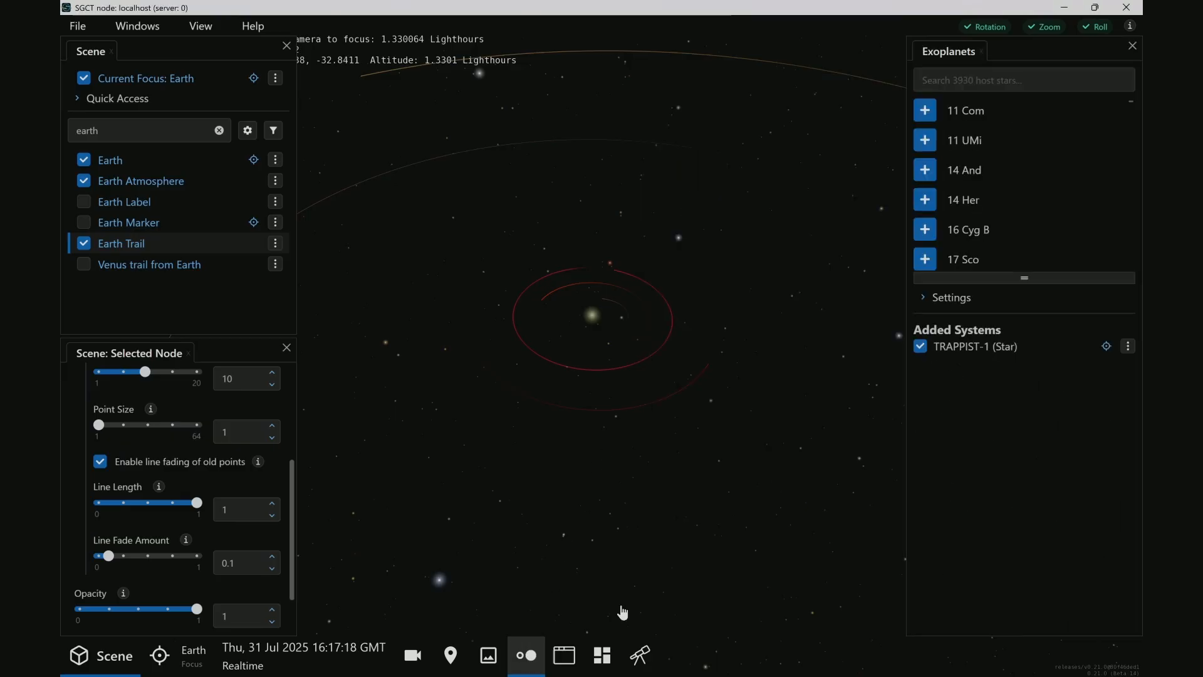
{"action": "left_click", "coordinate": [1000, 79]}
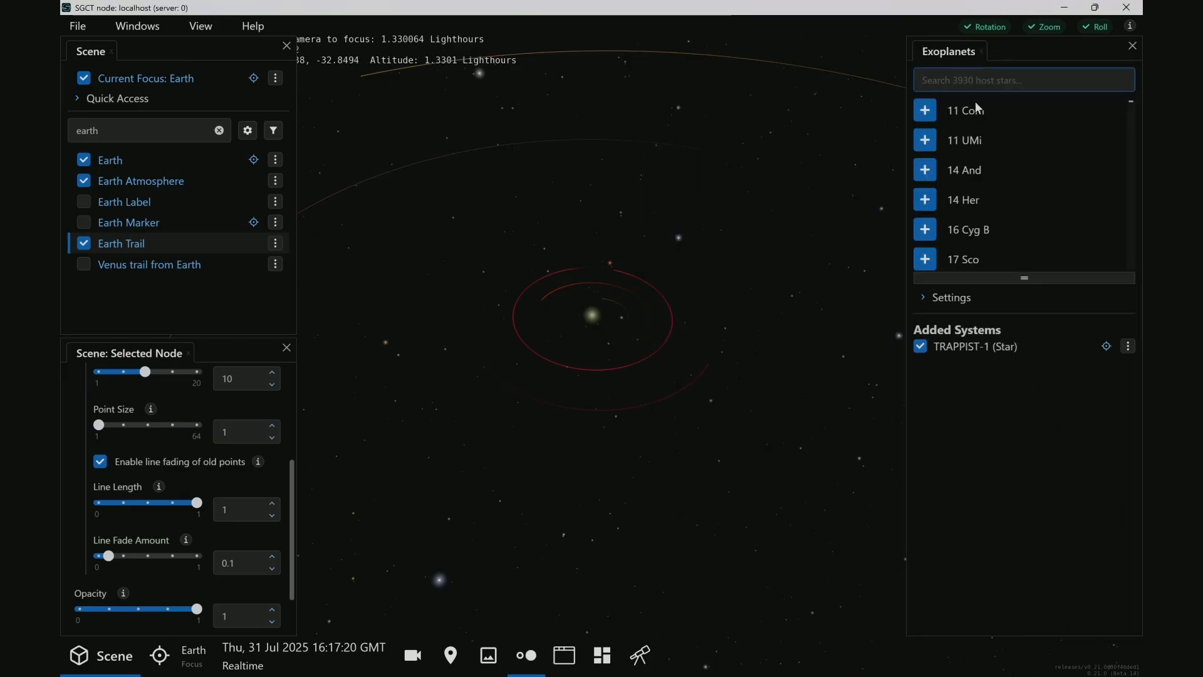
{"action": "left_click", "coordinate": [982, 52]}
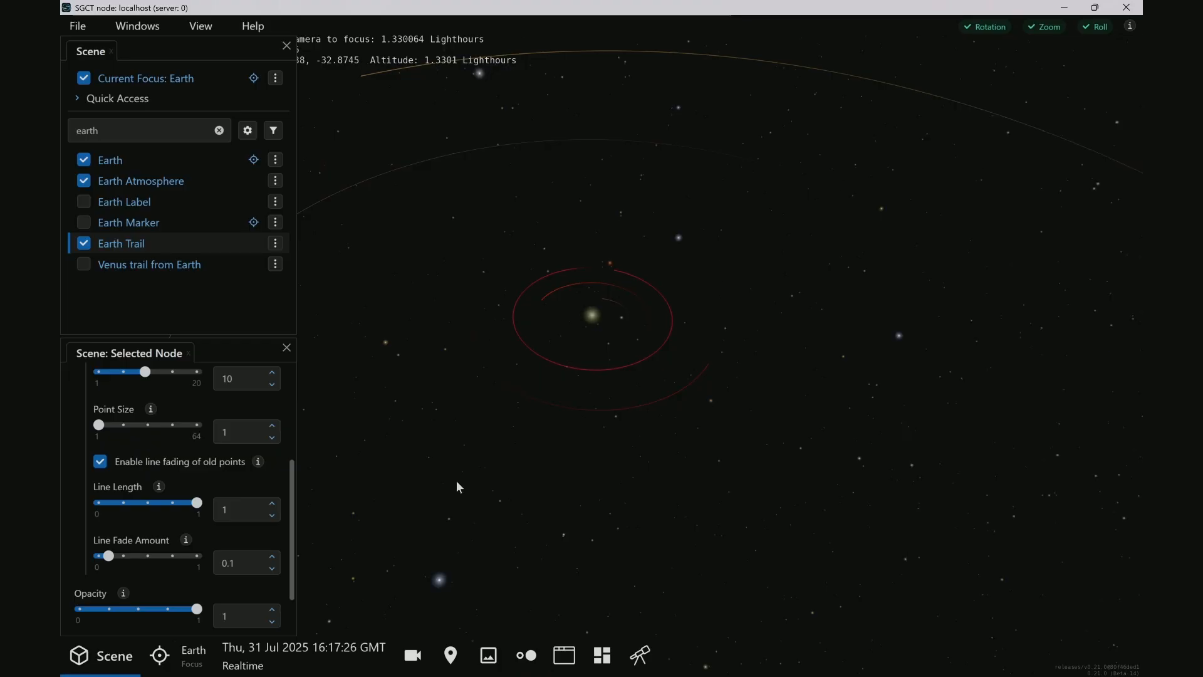
{"action": "left_click", "coordinate": [106, 658]}
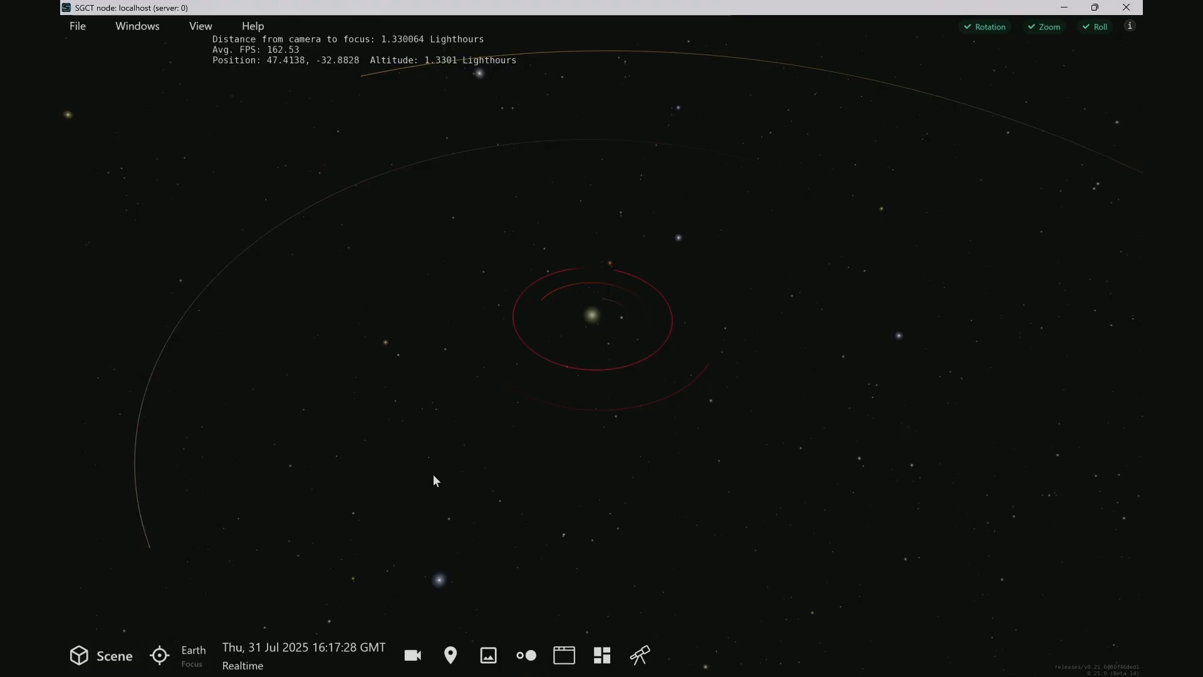
Switch to the OpenSpace Launcher and open myfirstprofile for editing
{"action": "key", "text": "alt+Tab"}
{"action": "left_click", "coordinate": [712, 274]}
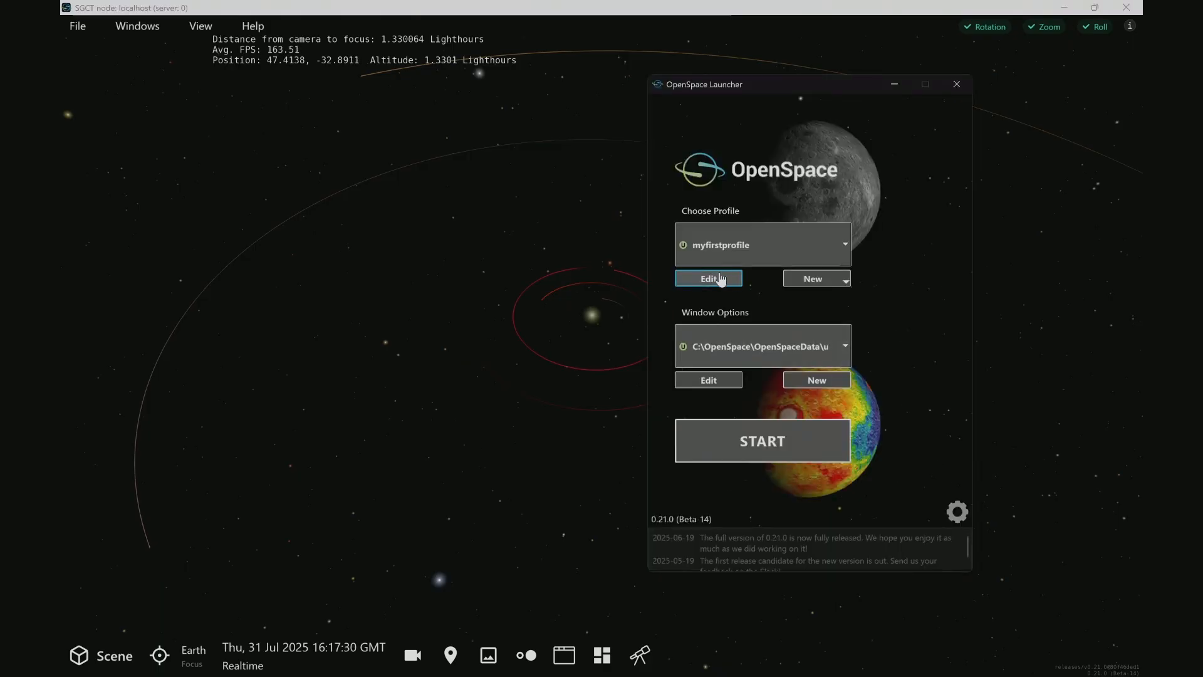
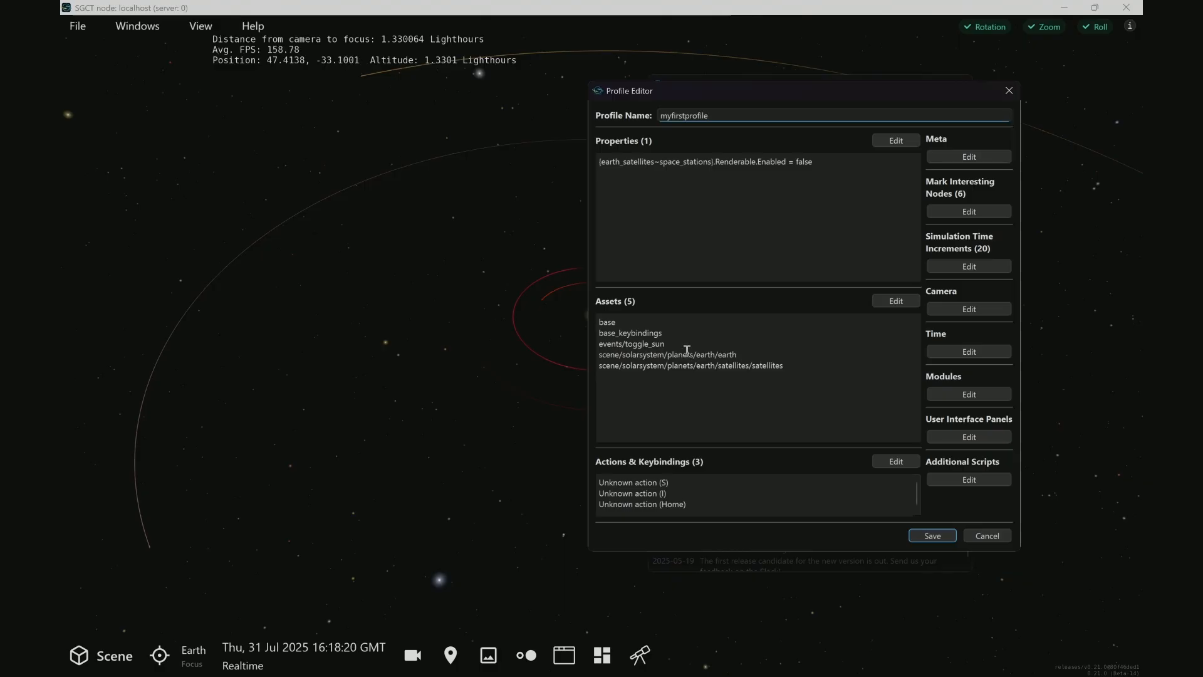
Return to the OpenSpace scene and jump the camera instantly to Earth, closing the navigation view once there
{"action": "left_click", "coordinate": [161, 536]}
{"action": "left_click", "coordinate": [193, 654]}
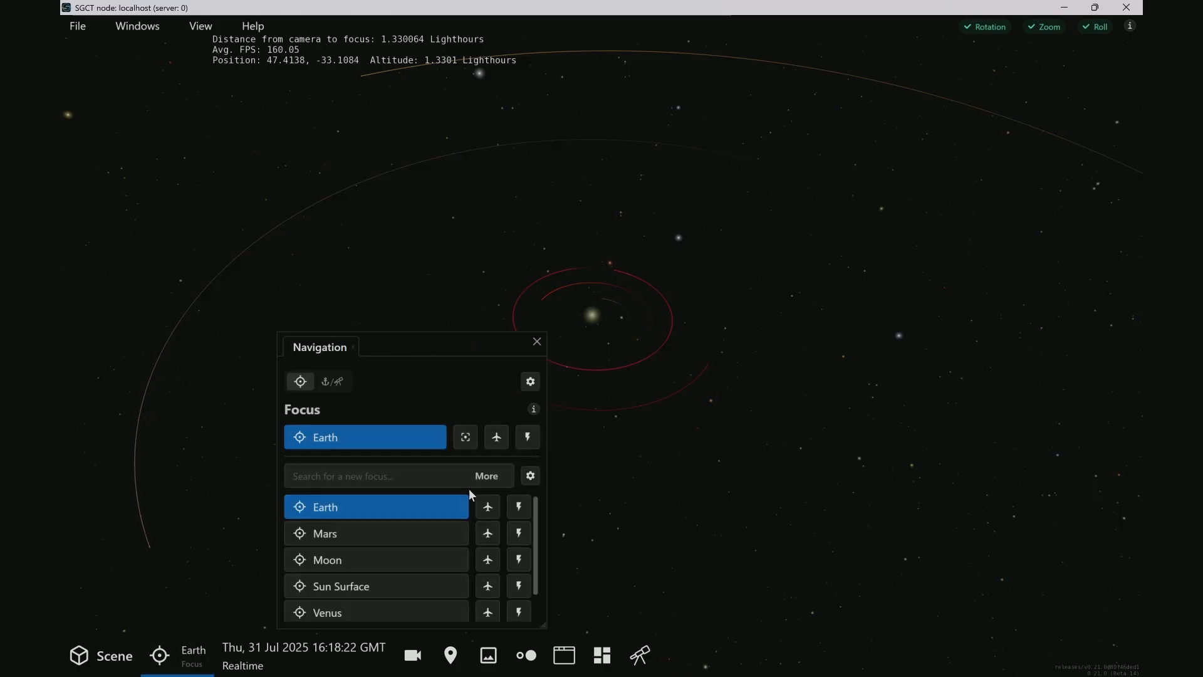
{"action": "left_click", "coordinate": [515, 506]}
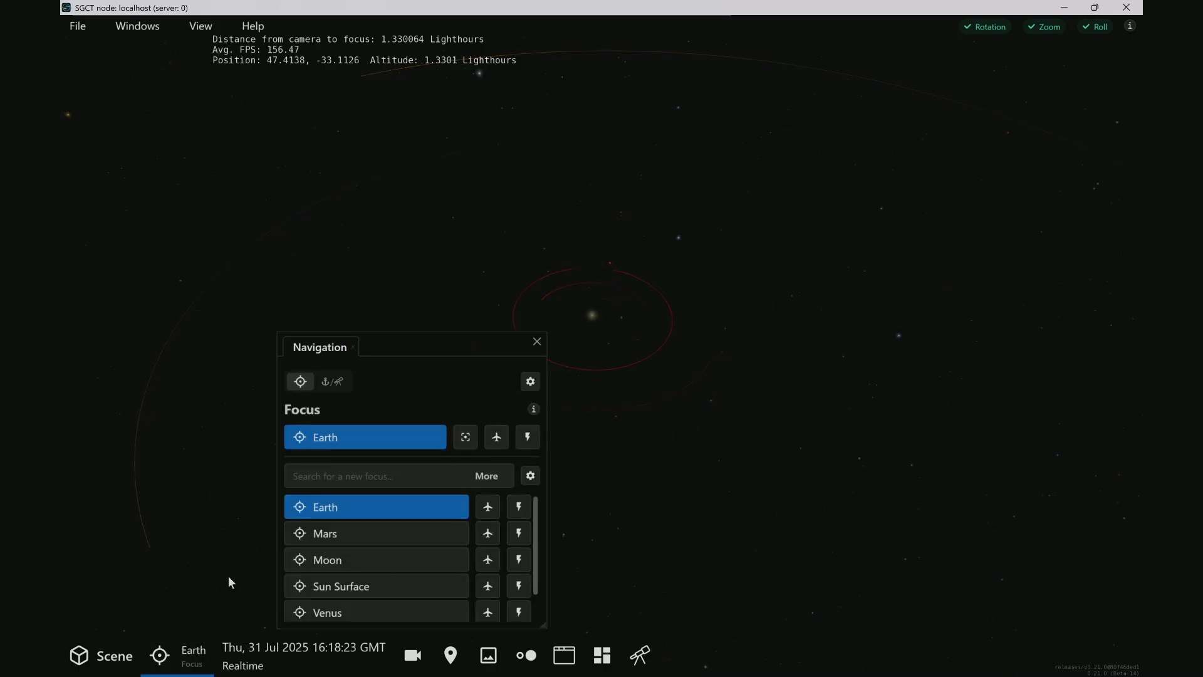
{"action": "left_click", "coordinate": [537, 342]}
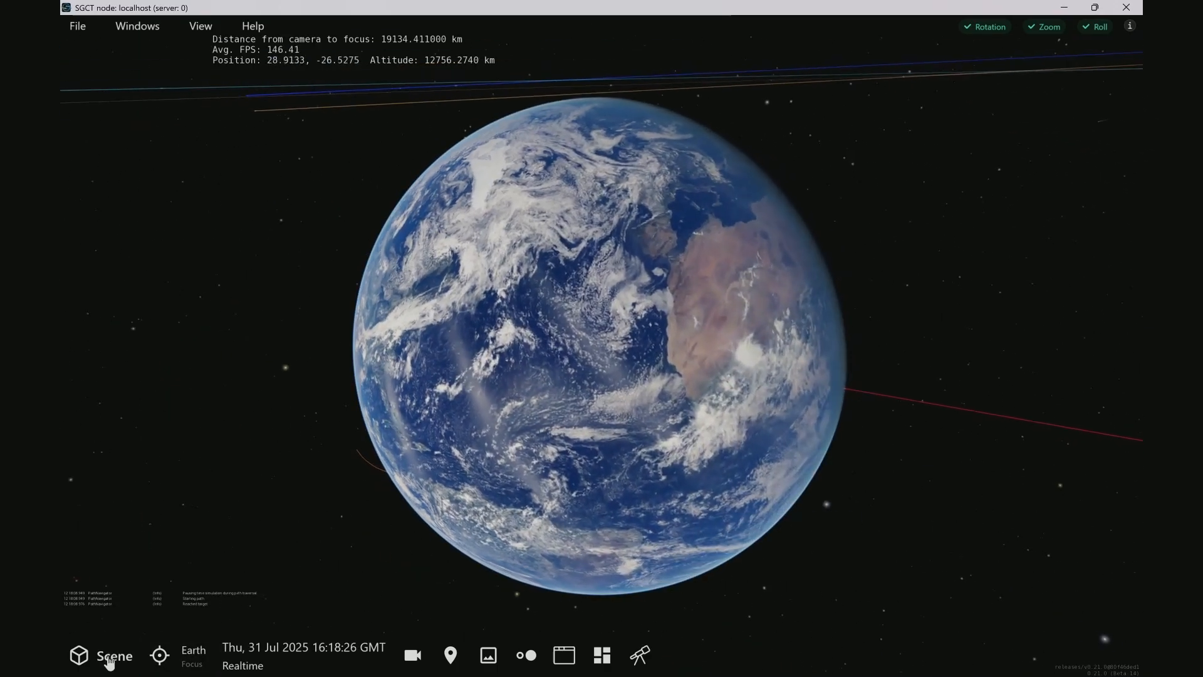
In Earth's color layers, turn off ESRI VIIRS Combo and enable ESRI World Imagery
{"action": "left_click", "coordinate": [105, 656]}
{"action": "left_click", "coordinate": [155, 85]}
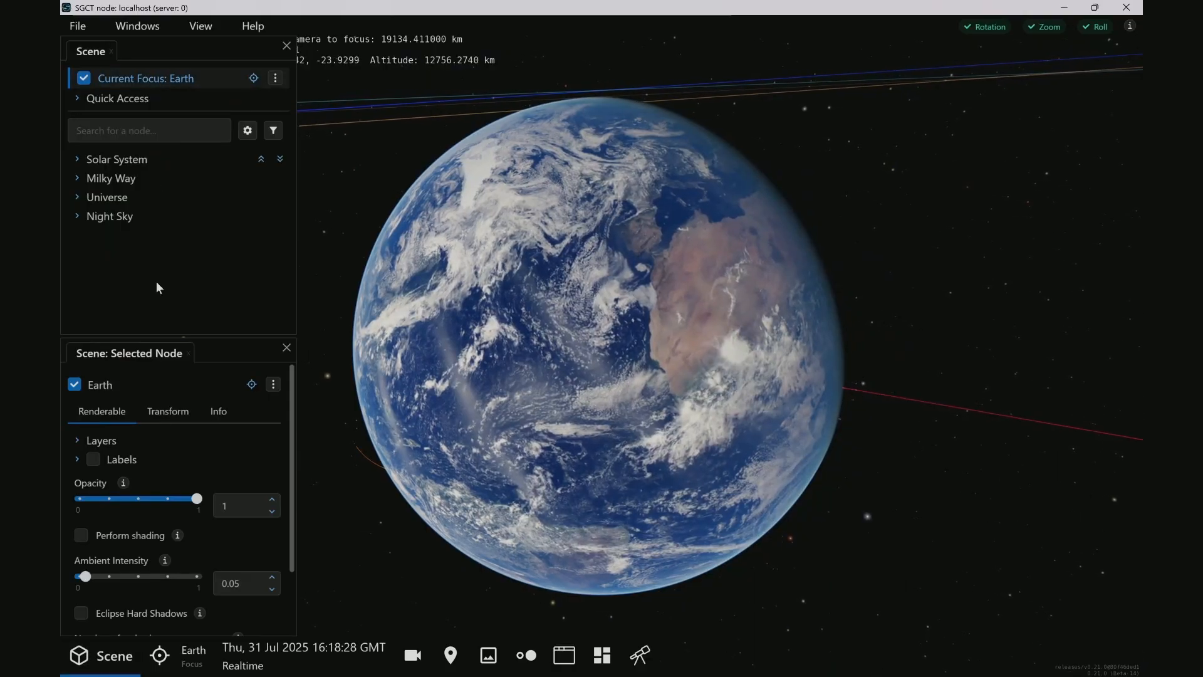
{"action": "left_click", "coordinate": [100, 440]}
{"action": "left_click", "coordinate": [116, 463]}
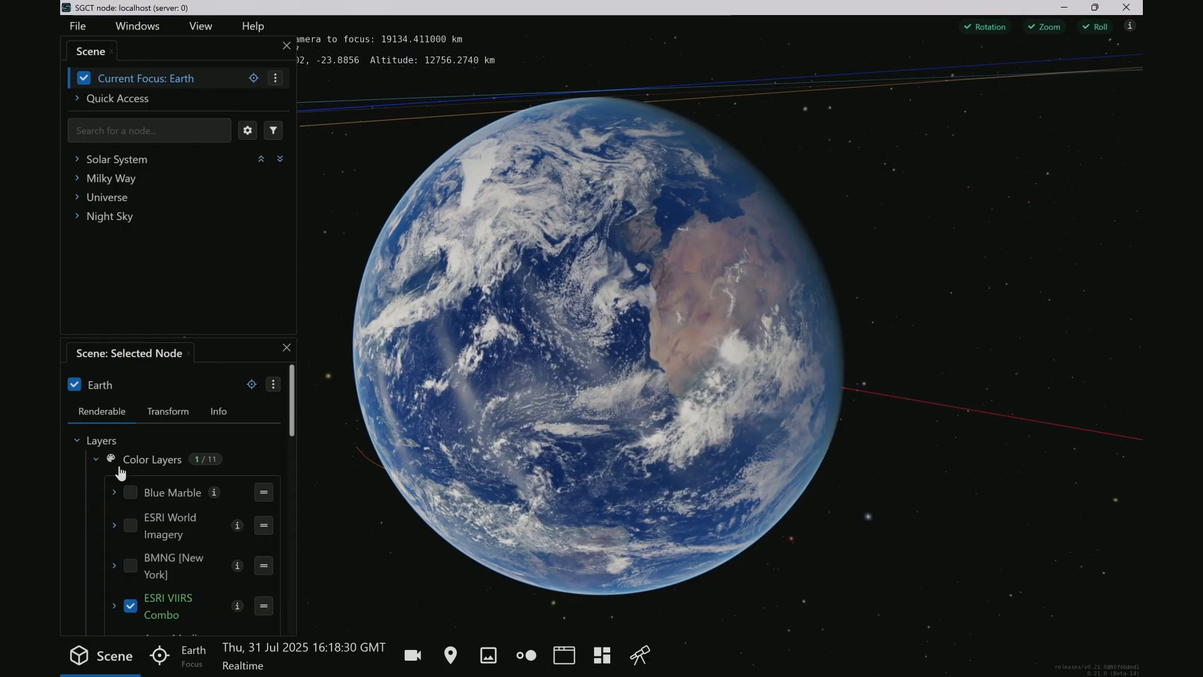
{"action": "scroll", "coordinate": [126, 533], "scroll_direction": "down", "scroll_amount": 1}
{"action": "left_click", "coordinate": [130, 564]}
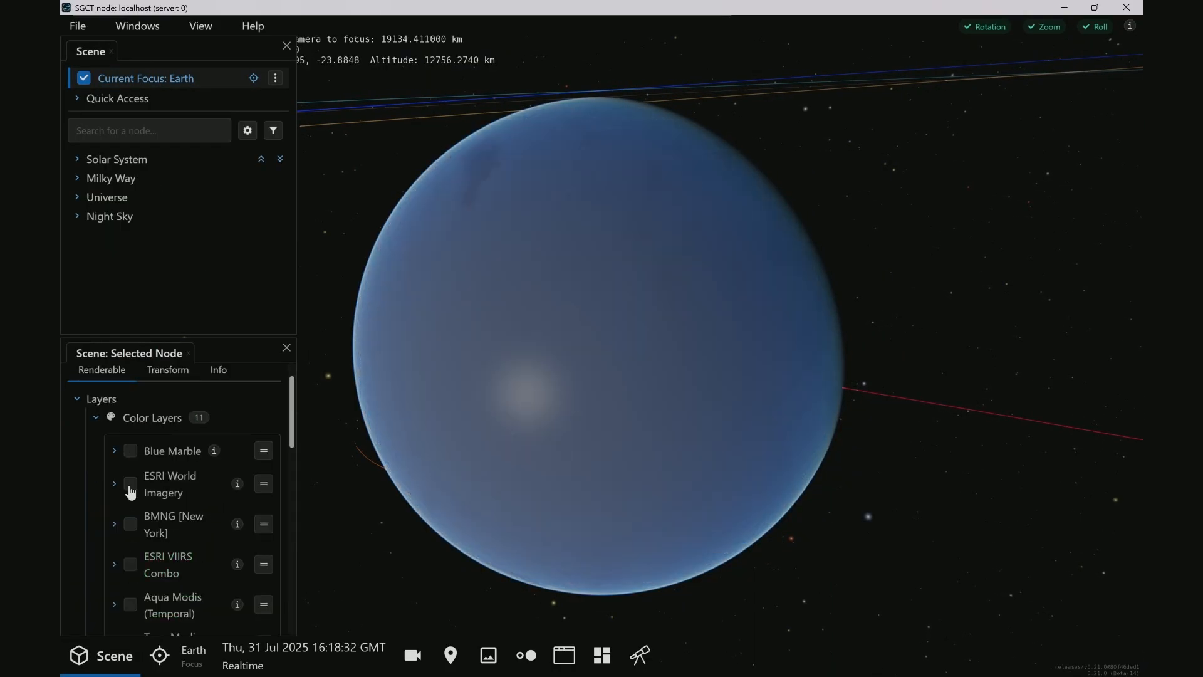
{"action": "left_click", "coordinate": [131, 486]}
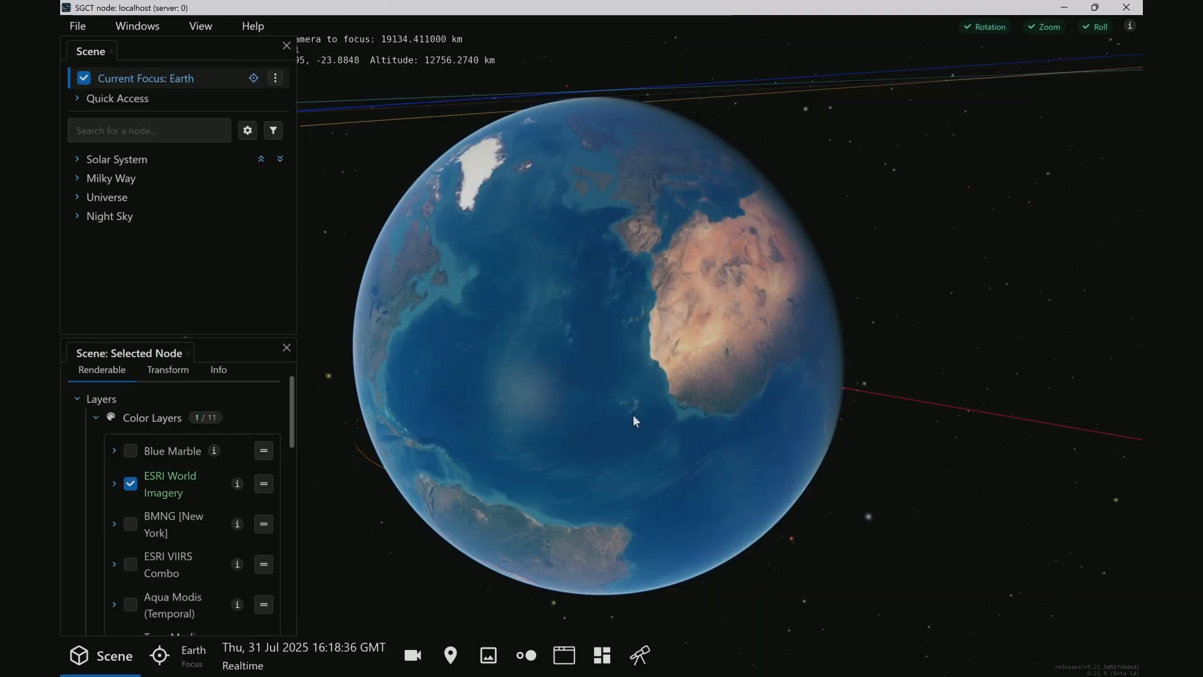
Open the script log from myfirstprofile's additional scripts and examine the logged fade commands for Earth's color layers
{"action": "key", "text": "alt+Tab"}
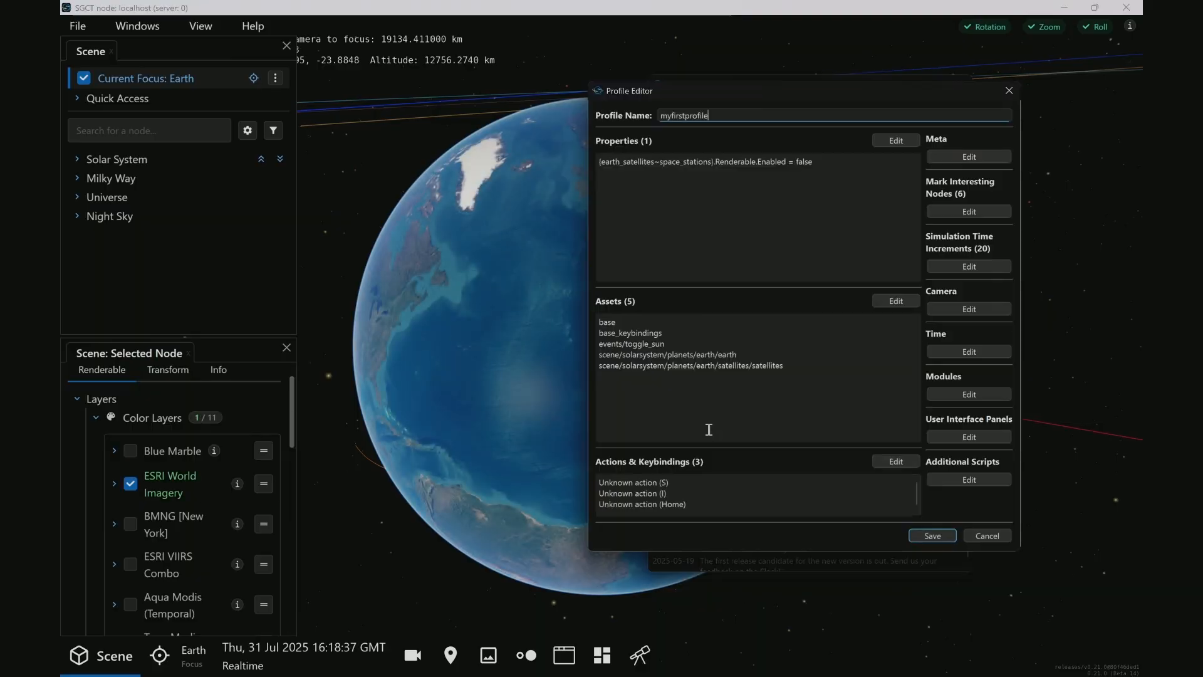
{"action": "left_click", "coordinate": [959, 481]}
{"action": "left_click", "coordinate": [803, 380]}
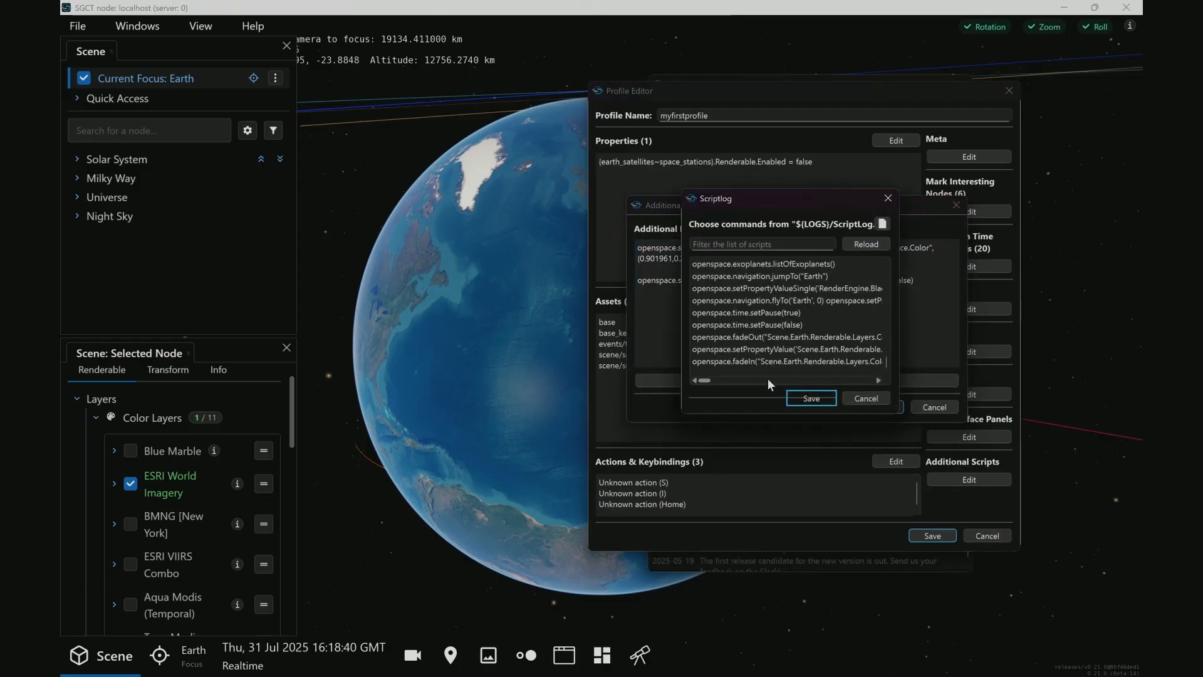
{"action": "left_click_drag", "start_coordinate": [678, 349], "coordinate": [476, 347]}
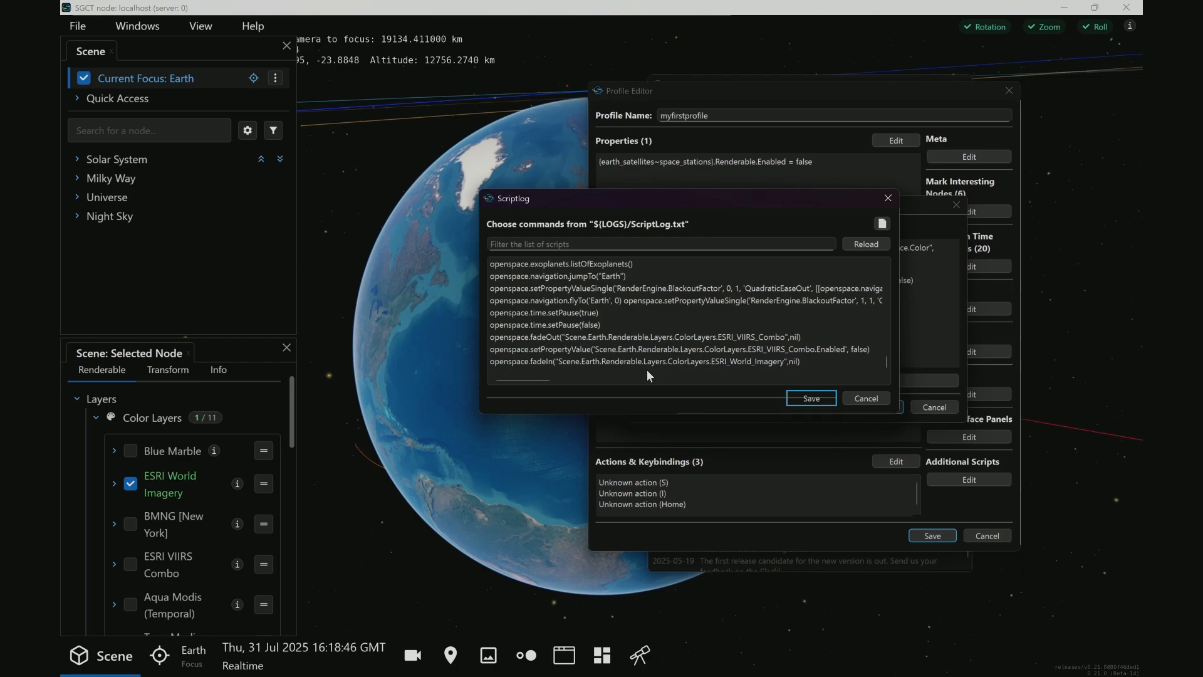
Switch ESRI VIIRS Combo and ESRI World Imagery on and off to compare how they cover Earth, leaving only ESRI World Imagery enabled
{"action": "left_click", "coordinate": [239, 250]}
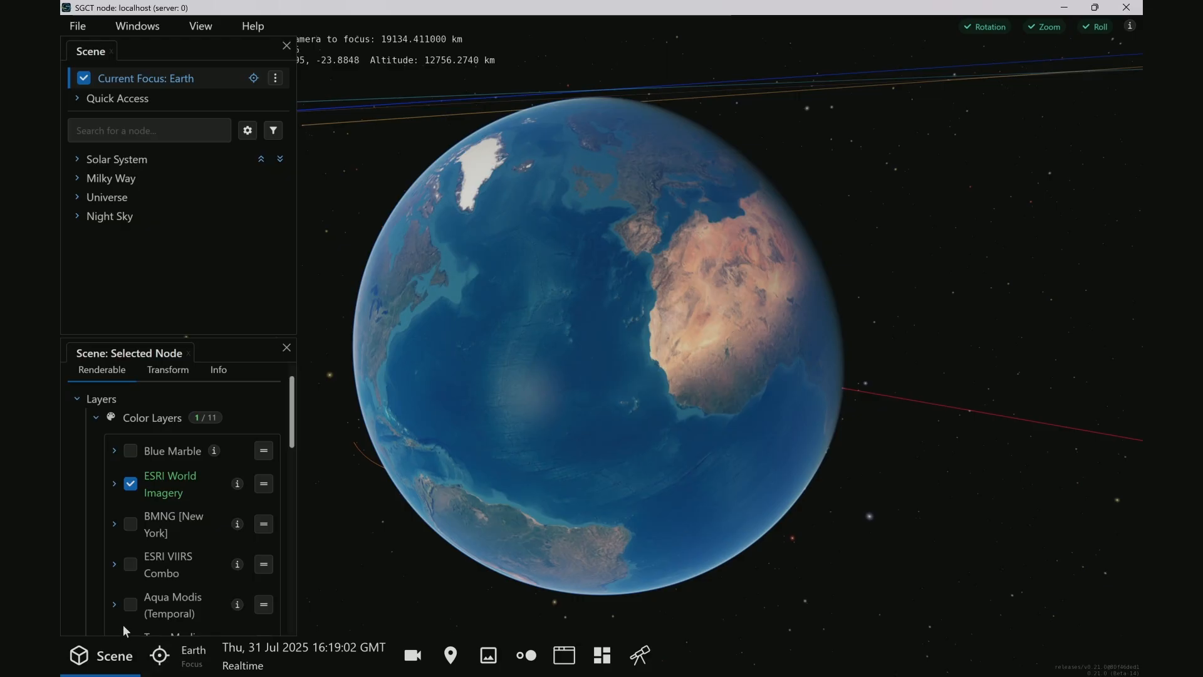
{"action": "left_click", "coordinate": [129, 566]}
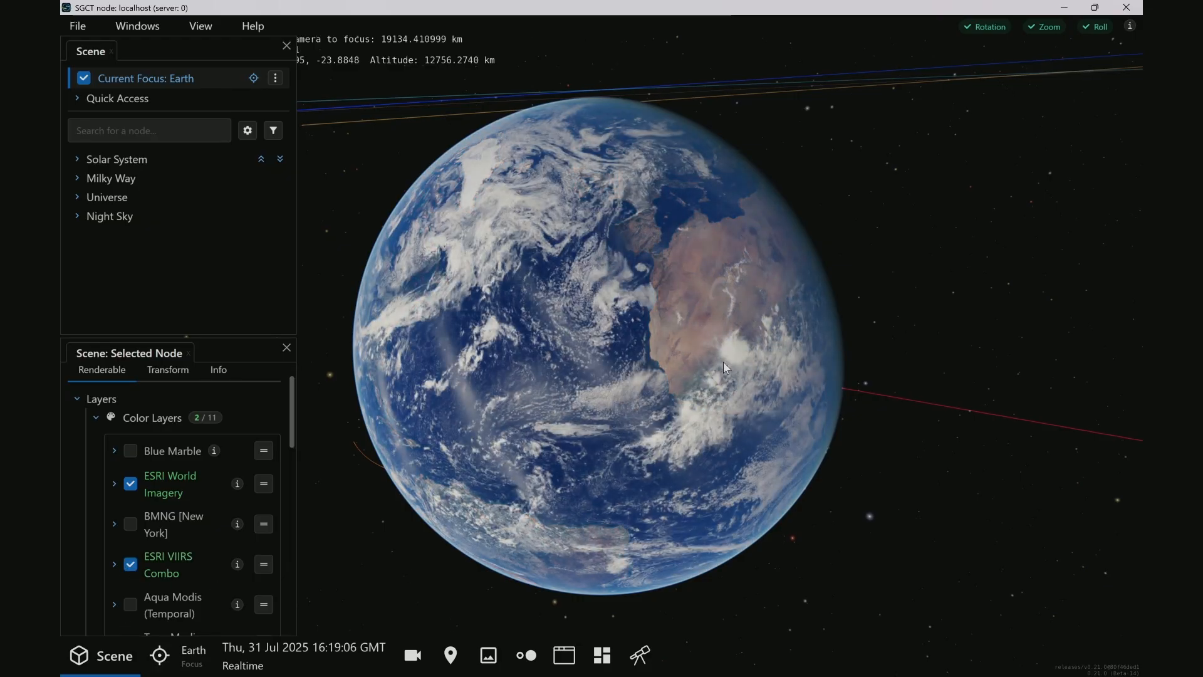
{"action": "left_click", "coordinate": [130, 565]}
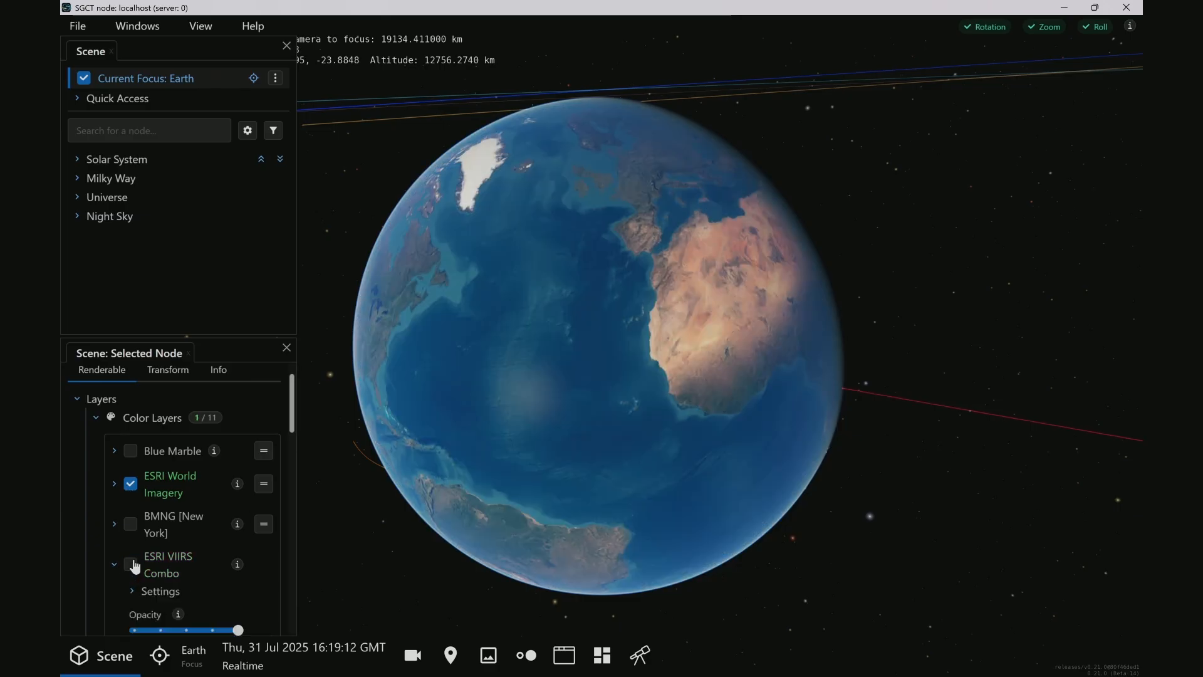
{"action": "left_click", "coordinate": [131, 565]}
{"action": "left_click", "coordinate": [127, 488]}
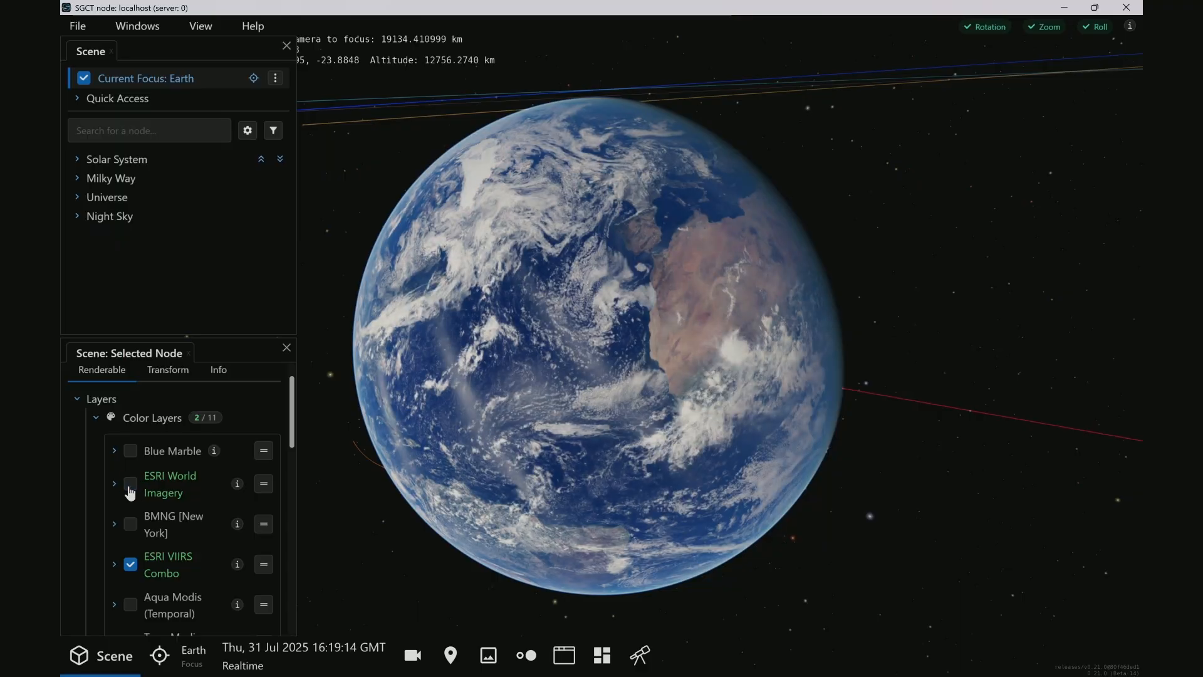
{"action": "left_click_drag", "start_coordinate": [652, 282], "coordinate": [574, 403]}
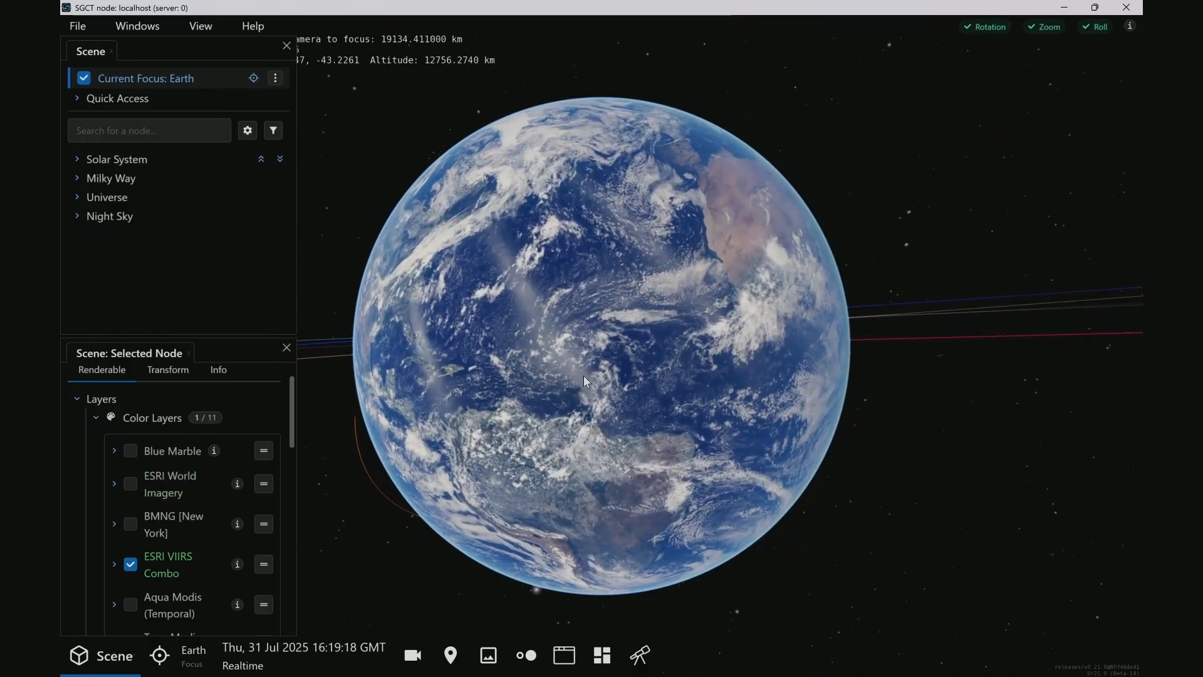
{"action": "left_click", "coordinate": [127, 569]}
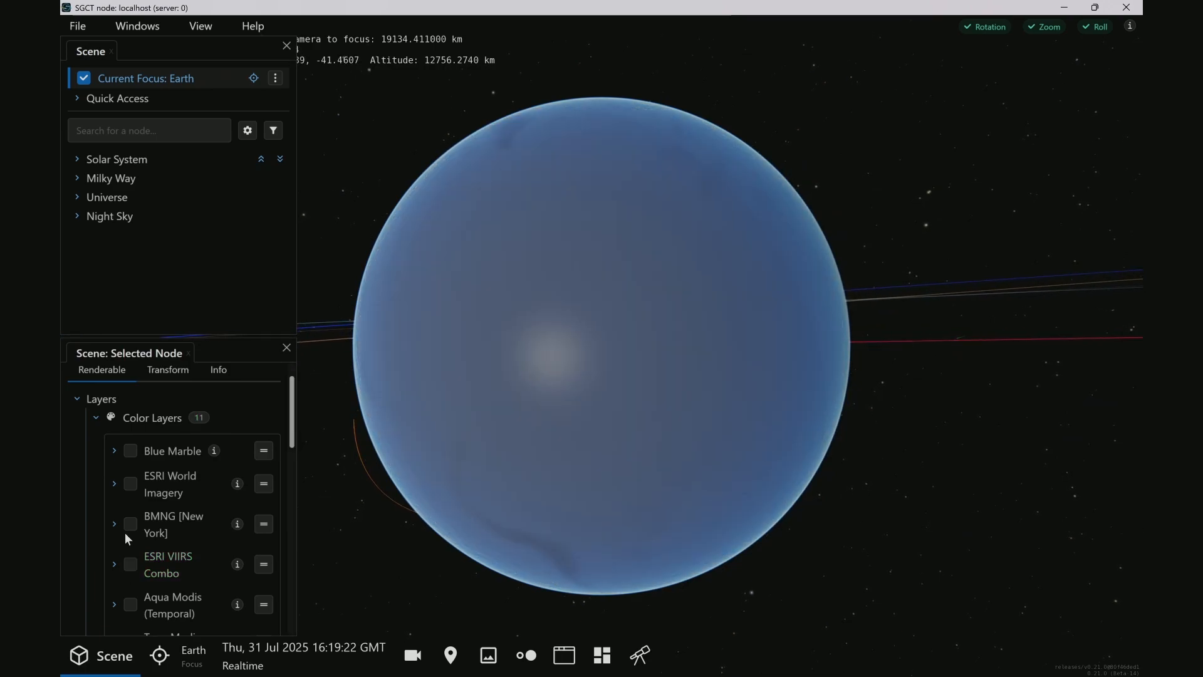
{"action": "left_click", "coordinate": [129, 484]}
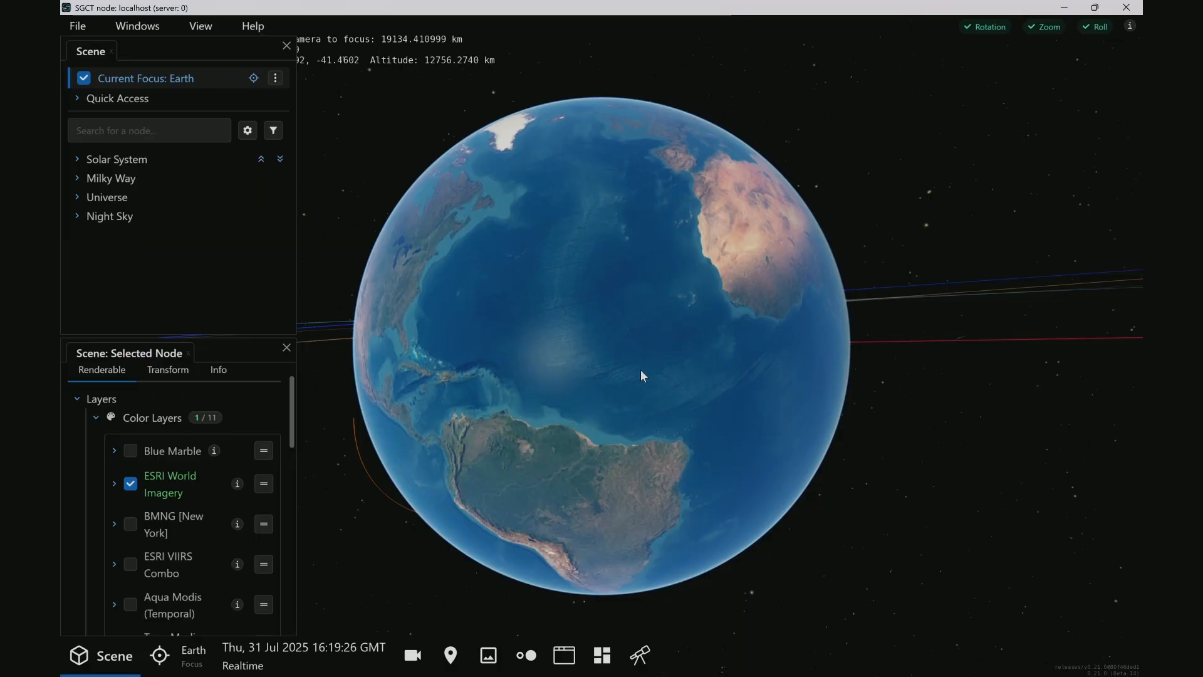
Reopen the script log and add the ESRI_VIIRS_Combo fadeOut and ESRI_World_Imagery fadeIn commands to the profile's additional scripts
{"action": "key", "text": "alt+Tab"}
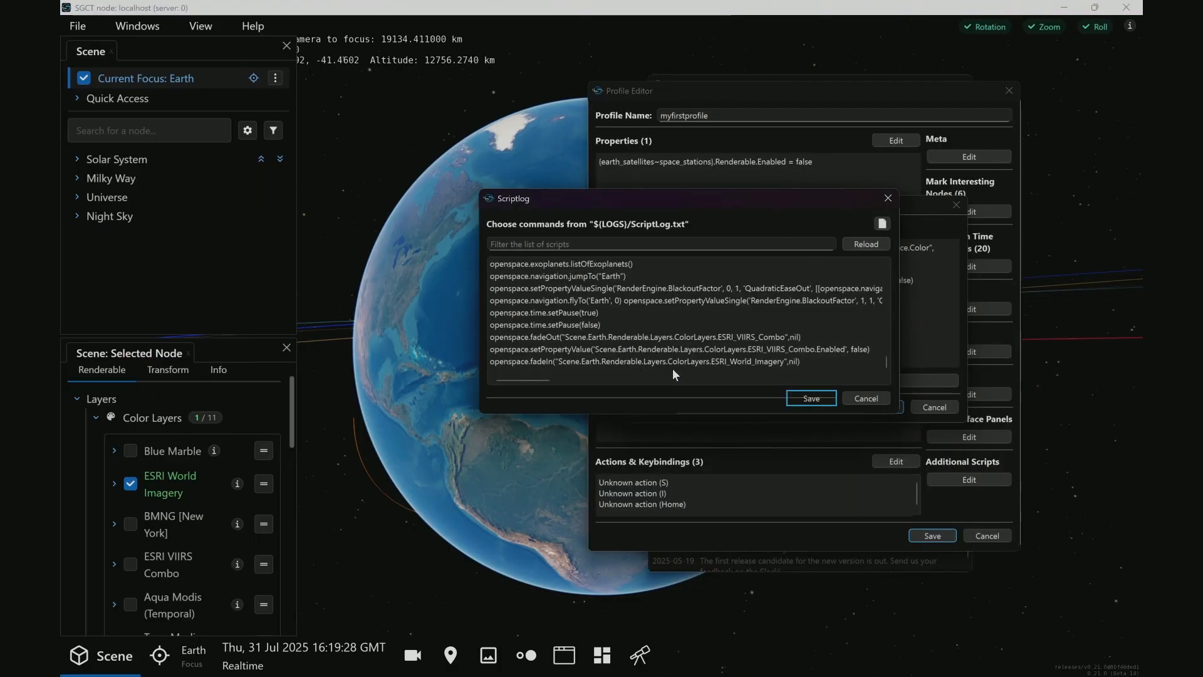
{"action": "left_click", "coordinate": [888, 199]}
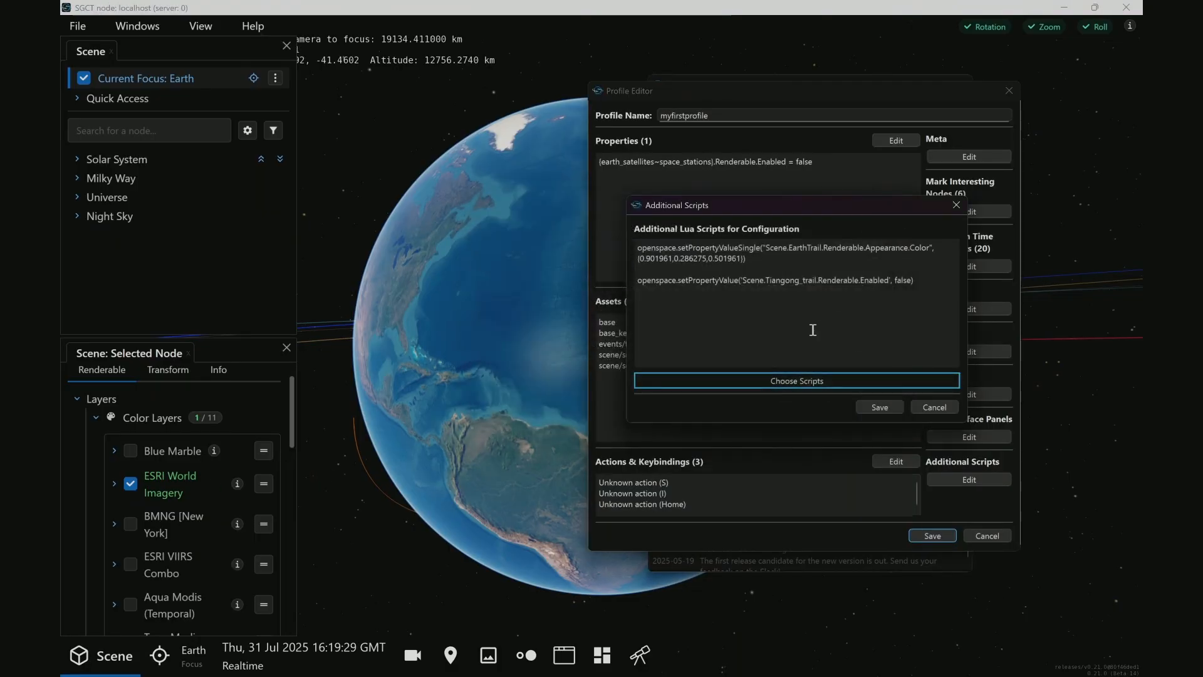
{"action": "left_click", "coordinate": [784, 379]}
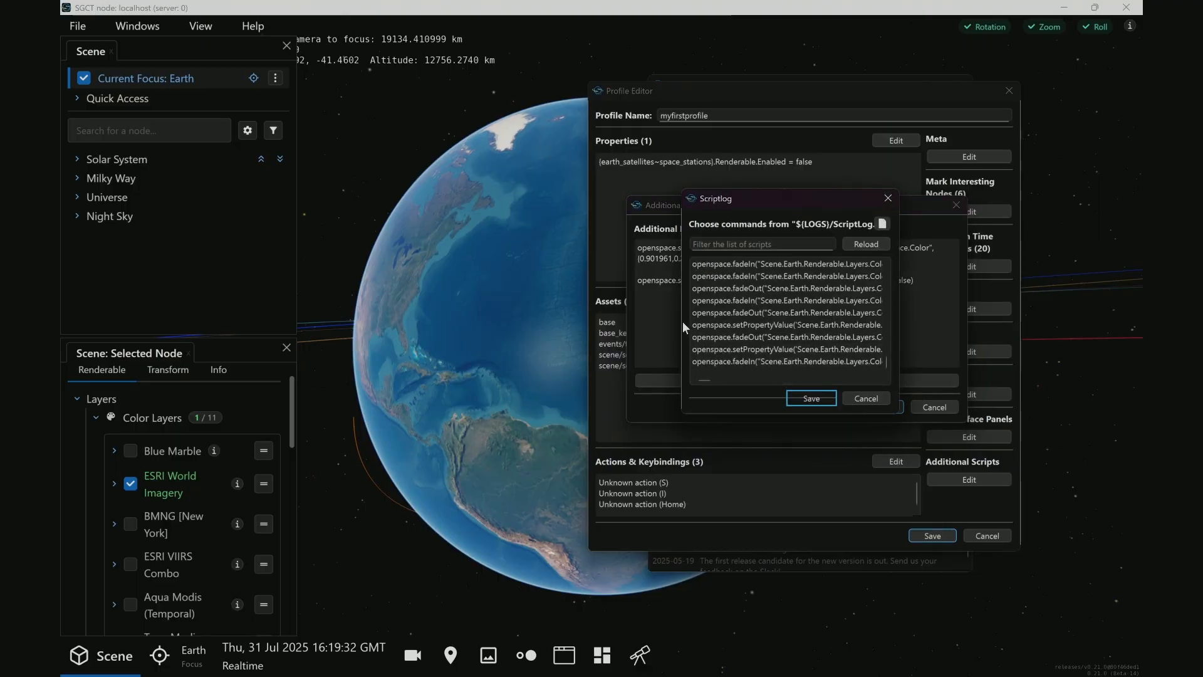
{"action": "left_click_drag", "start_coordinate": [682, 318], "coordinate": [392, 304]}
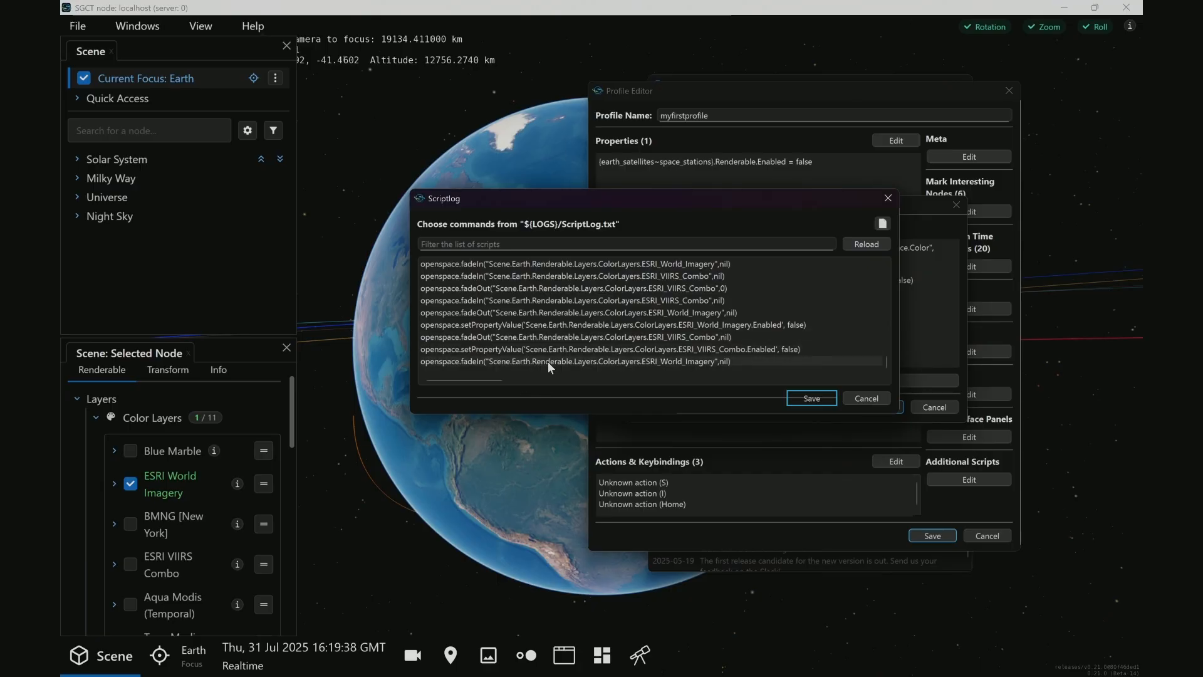
{"action": "left_click", "coordinate": [476, 360]}
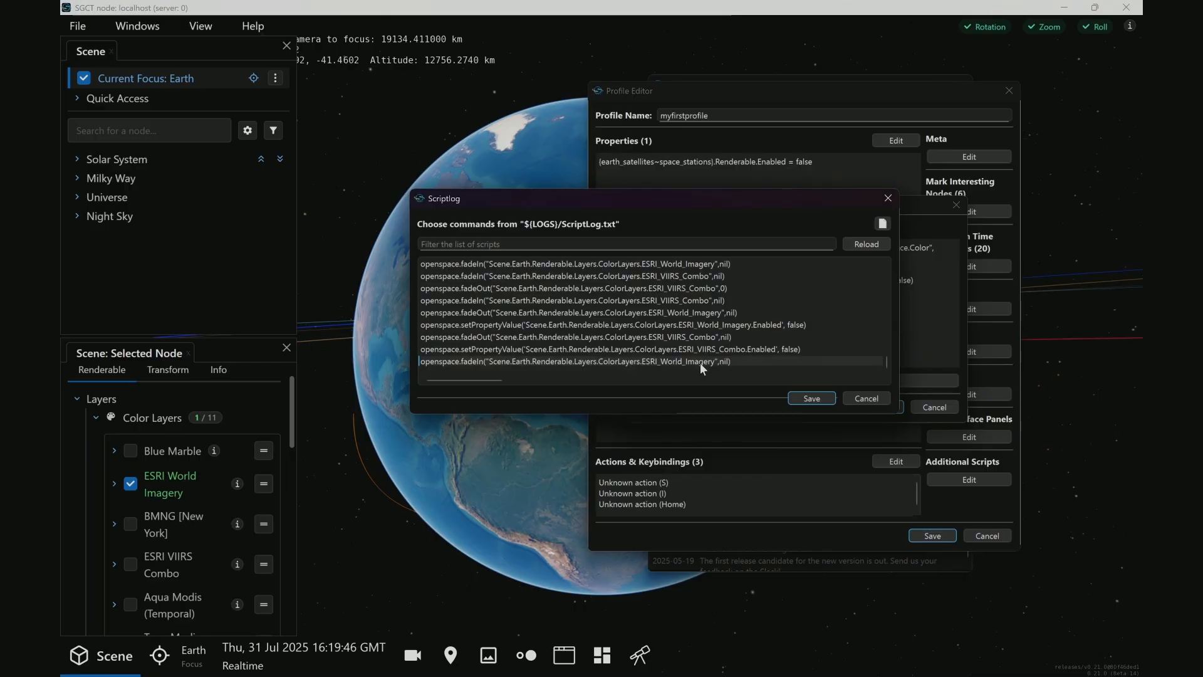
{"action": "left_click", "coordinate": [480, 337]}
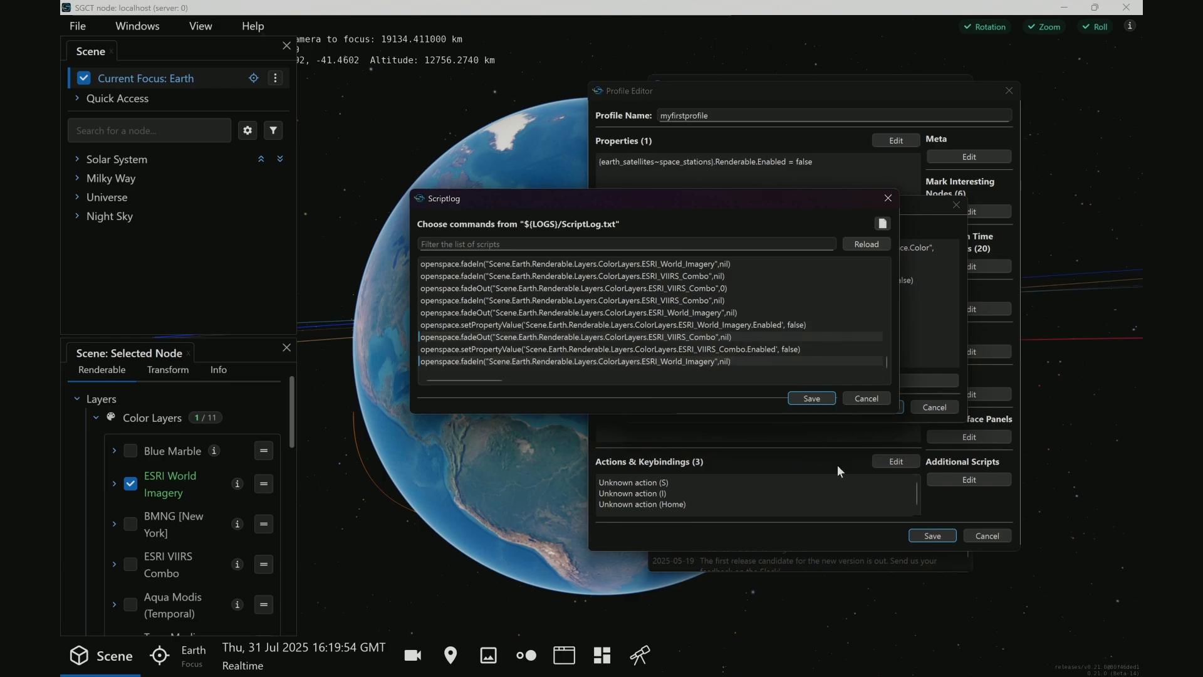
{"action": "left_click", "coordinate": [804, 400]}
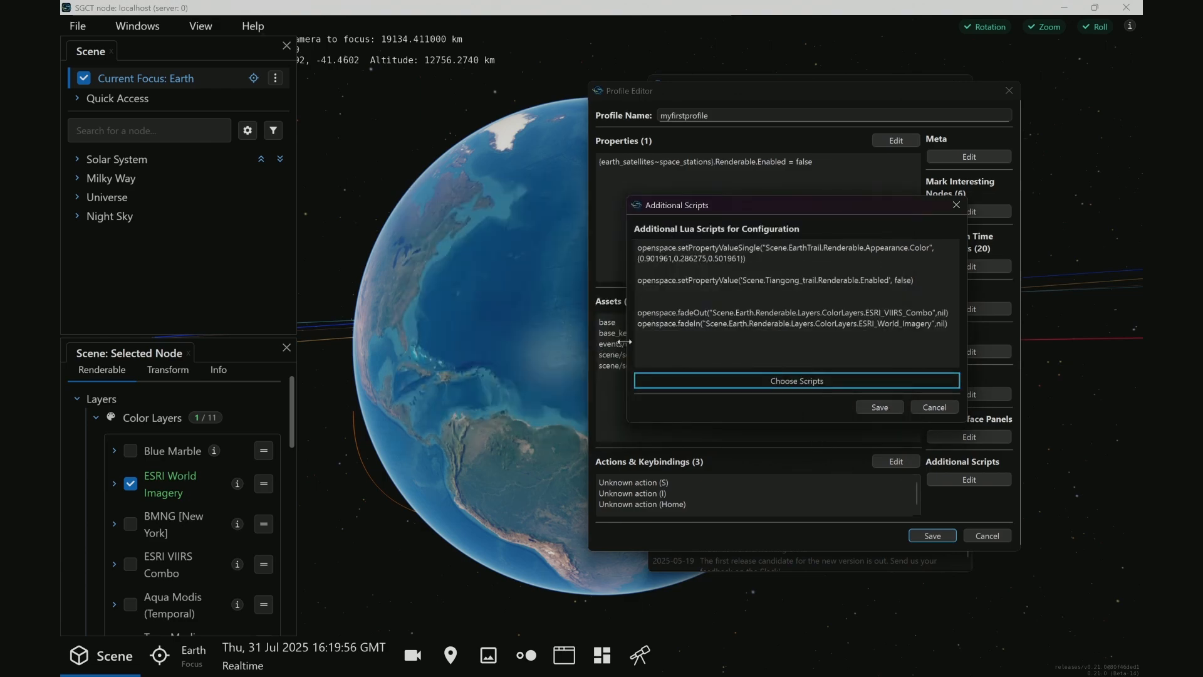
Move the ESRI_VIIRS_Combo fadeOut line below the ESRI_World_Imagery fadeIn line and save the additional scripts
{"action": "left_click_drag", "start_coordinate": [539, 335], "coordinate": [517, 334]}
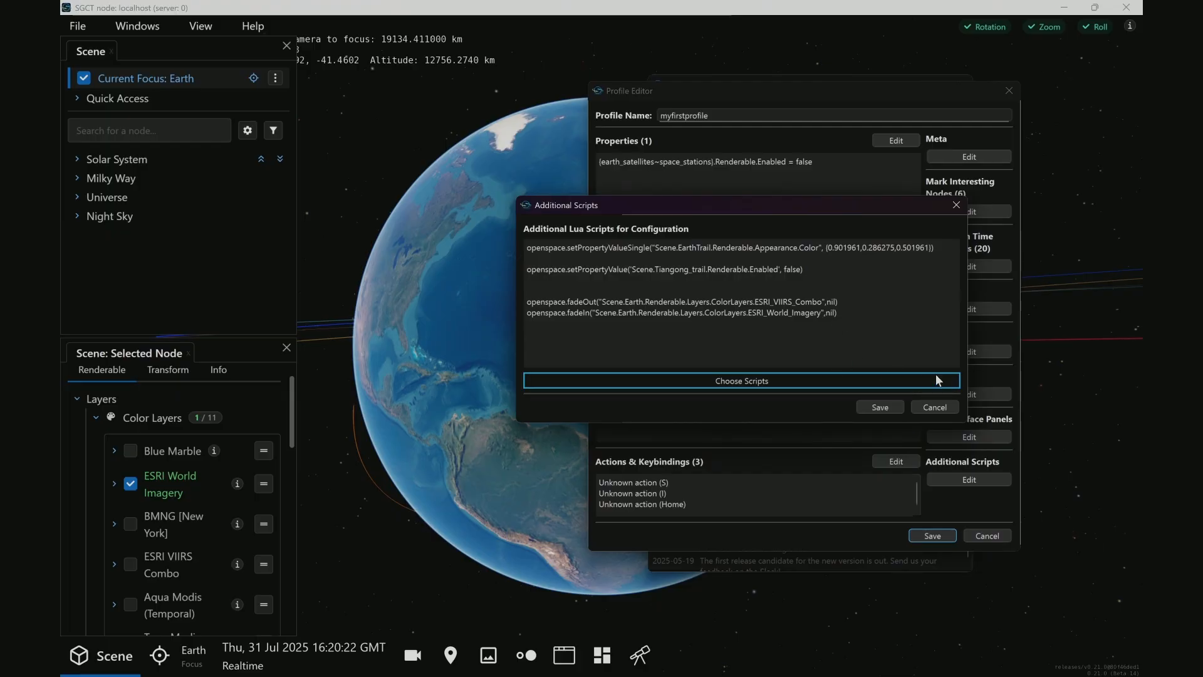
{"action": "left_click", "coordinate": [840, 313]}
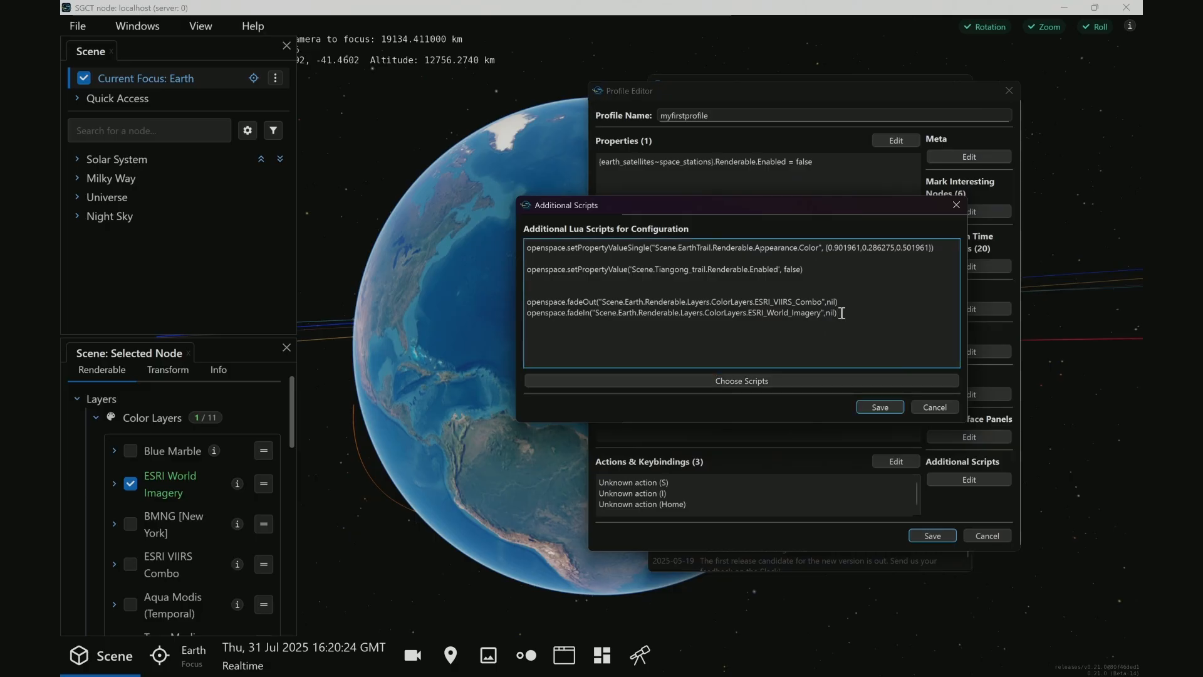
{"action": "key", "text": "Up"}
{"action": "key", "text": "Home"}
{"action": "key", "text": "shift+Down"}
{"action": "key", "text": "ctrl+c"}
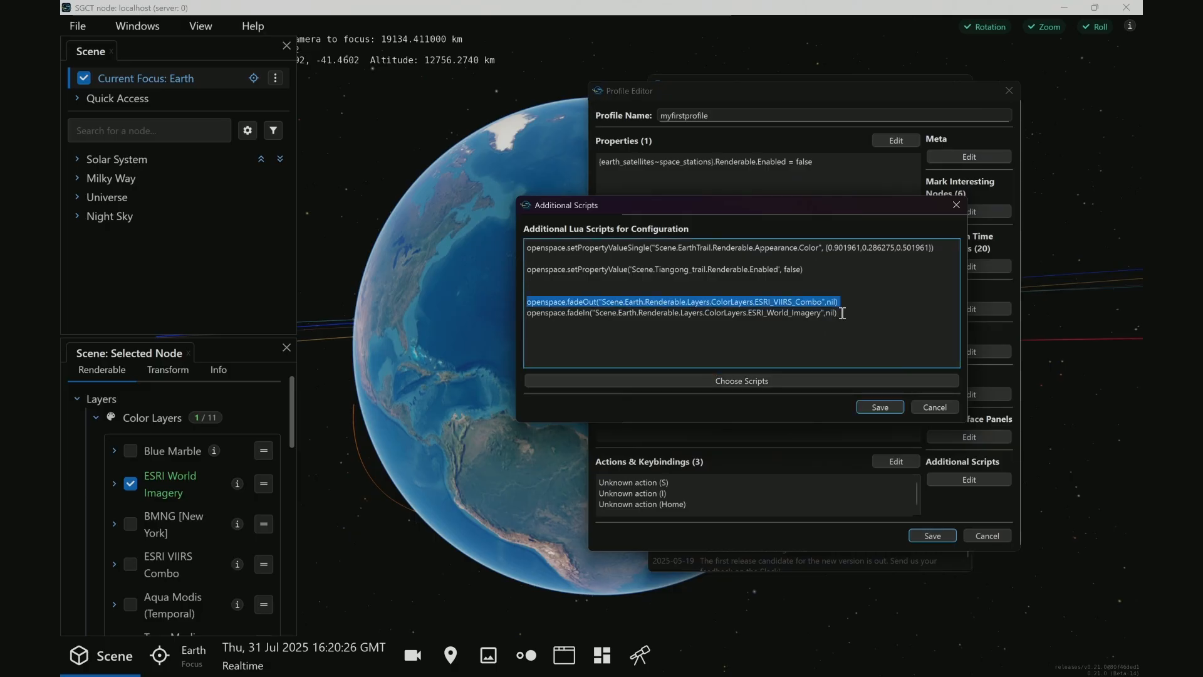
{"action": "key", "text": "BackSpace"}
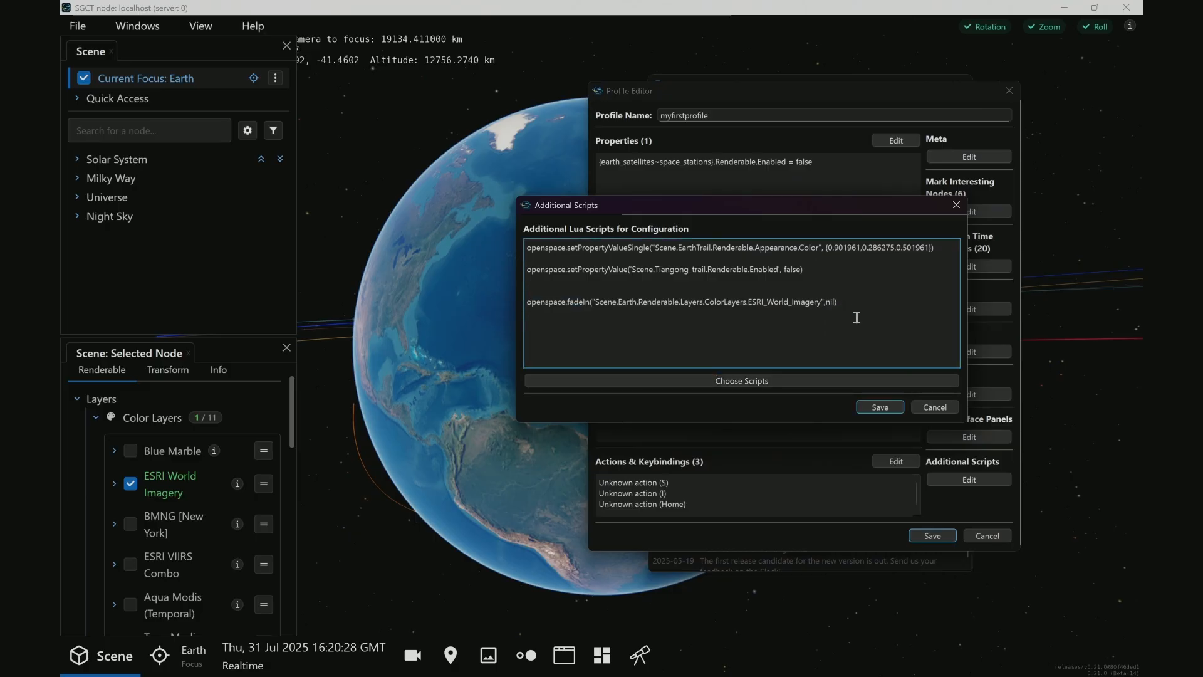
{"action": "left_click", "coordinate": [857, 318]}
{"action": "key", "text": "ctrl+v"}
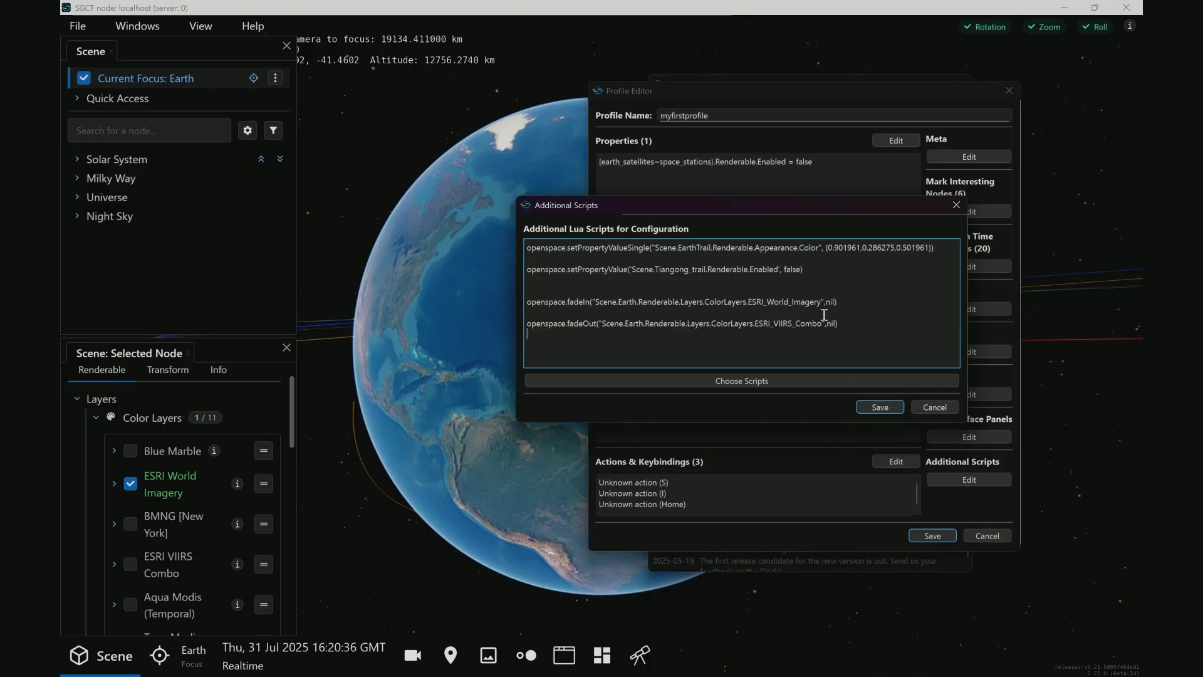
{"action": "left_click", "coordinate": [867, 405]}
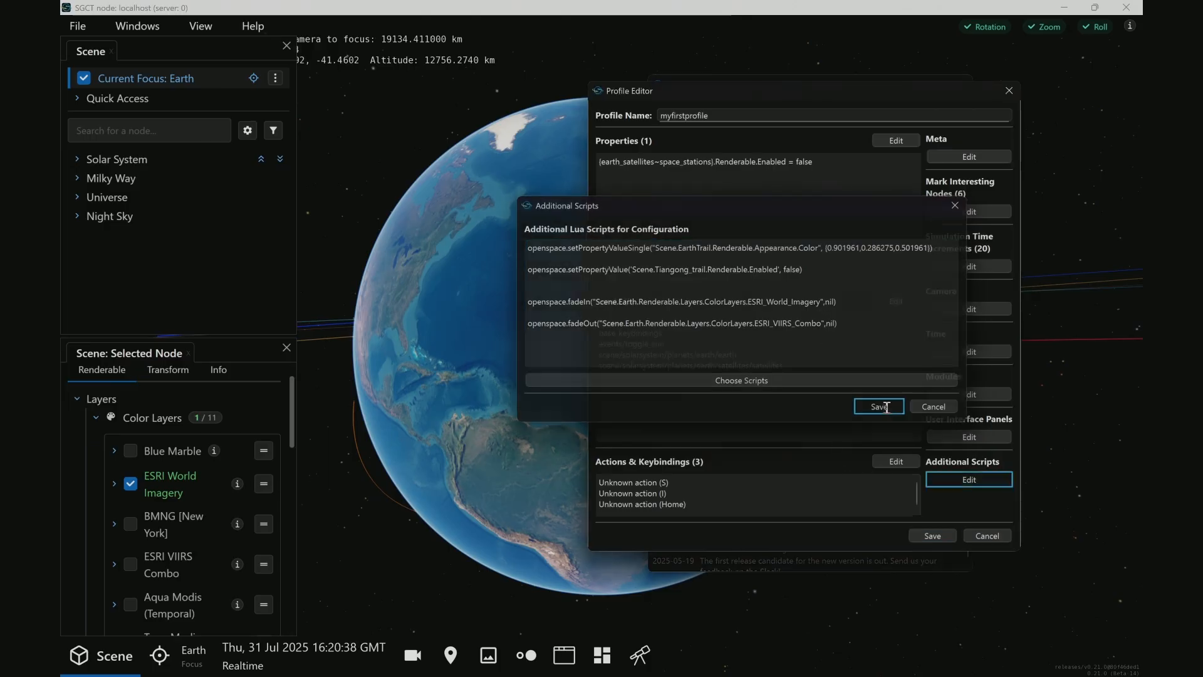
Back in the OpenSpace scene, reorder Earth's color layers so ESRI World Imagery sits directly below ESRI VIIRS Combo
{"action": "left_click", "coordinate": [266, 495]}
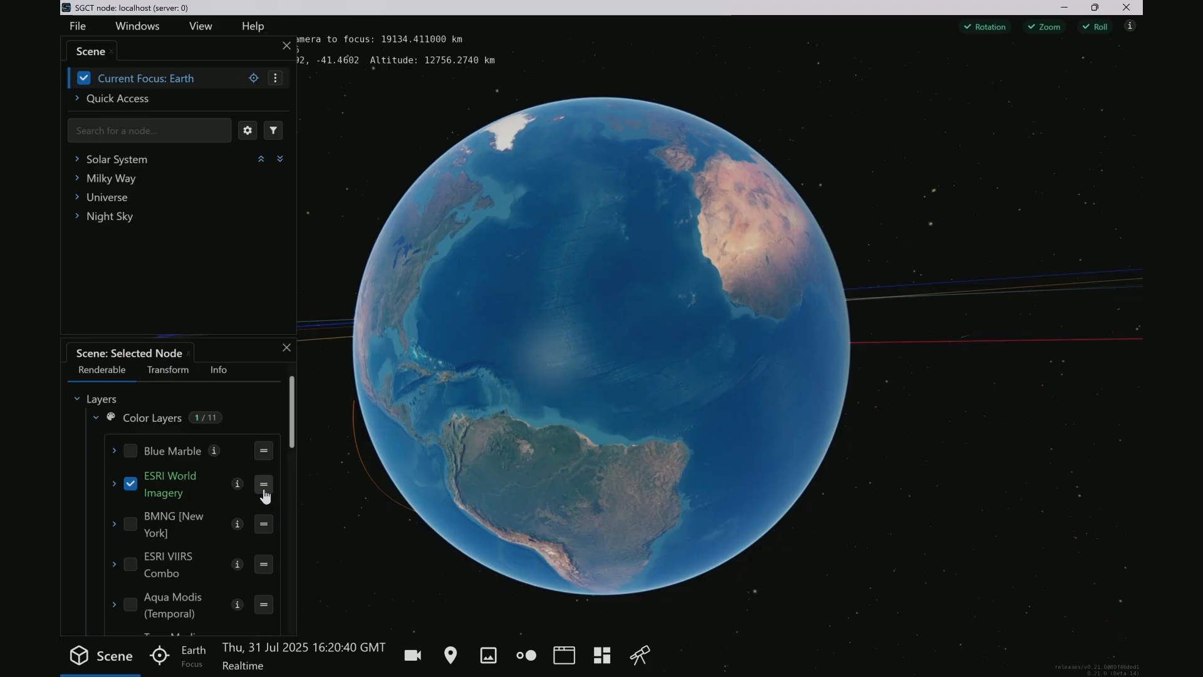
{"action": "left_click_drag", "start_coordinate": [266, 488], "coordinate": [271, 549]}
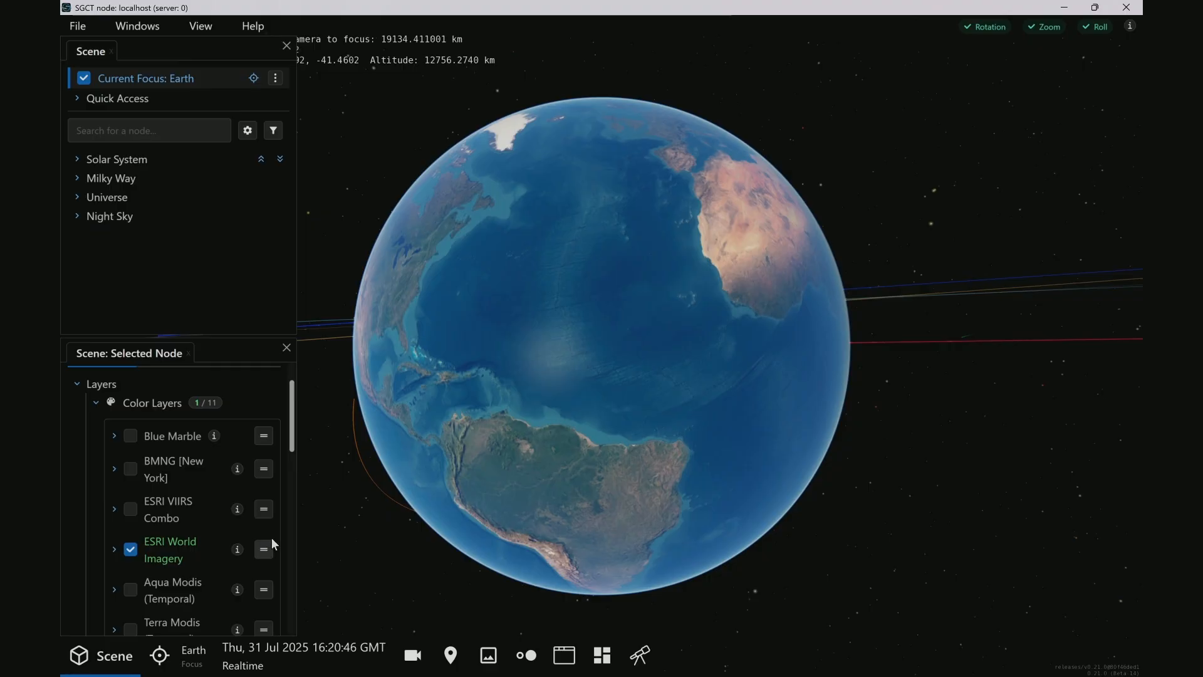
Open the script log from the profile's additional scripts, enlarge it, examine the recorded Earth color layer commands, and leave without choosing any
{"action": "key", "text": "alt+Tab"}
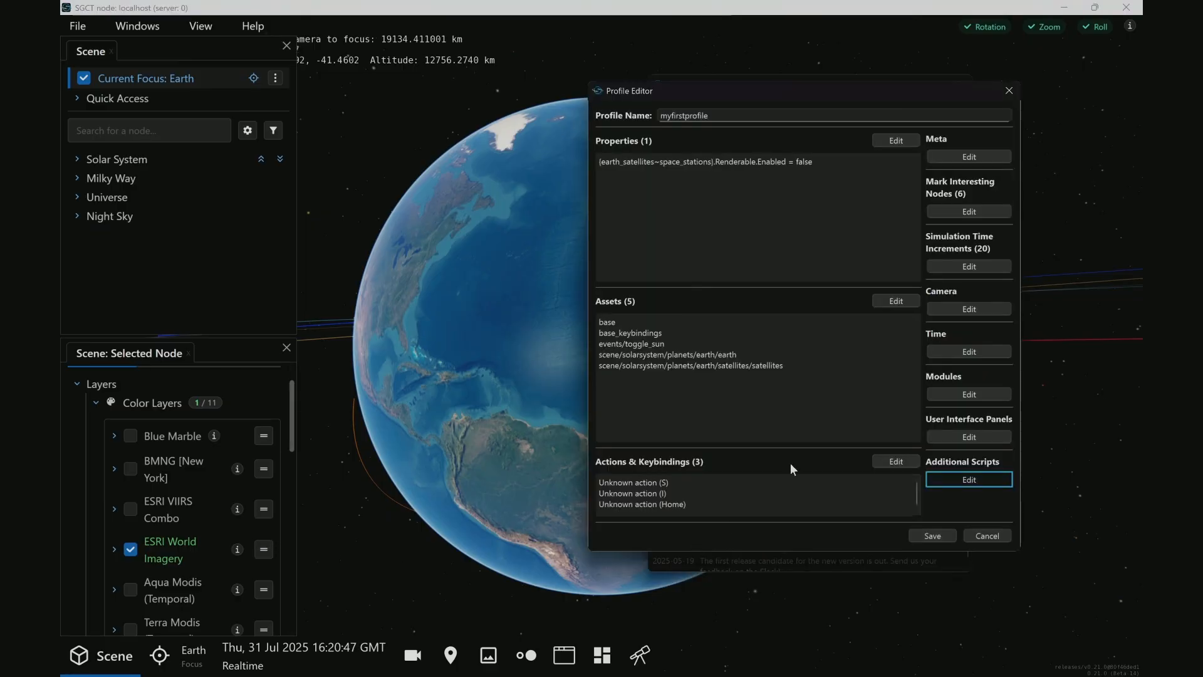
{"action": "left_click", "coordinate": [964, 479]}
{"action": "left_click", "coordinate": [754, 382]}
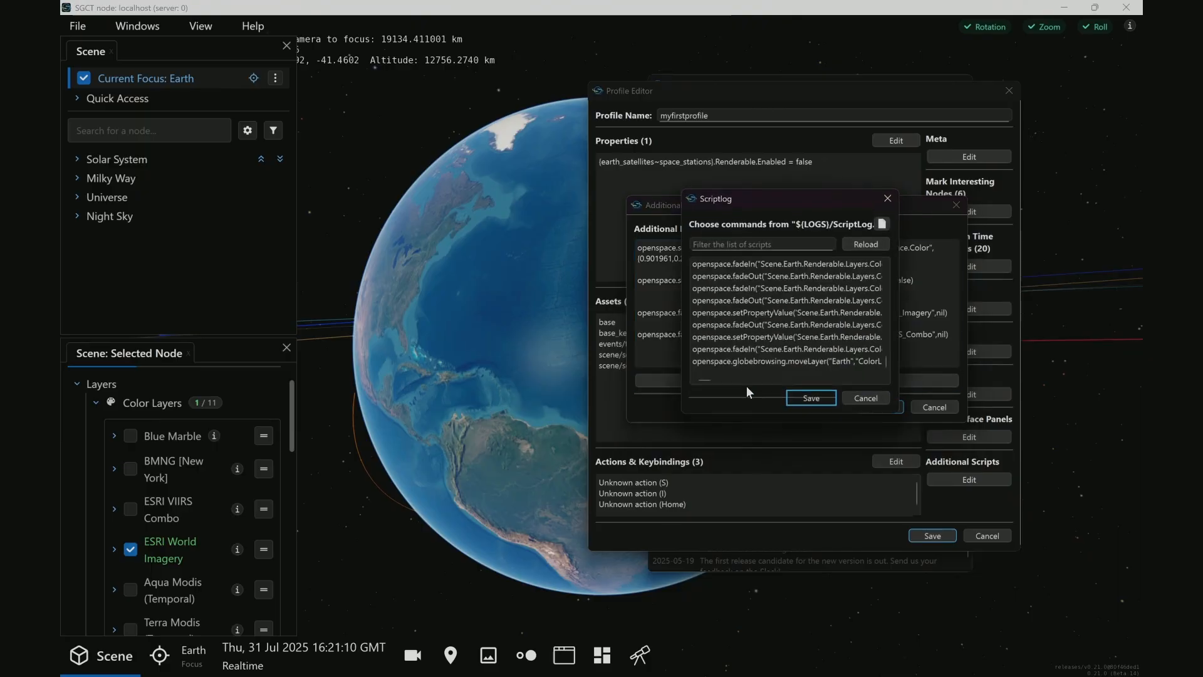
{"action": "left_click_drag", "start_coordinate": [677, 363], "coordinate": [469, 345]}
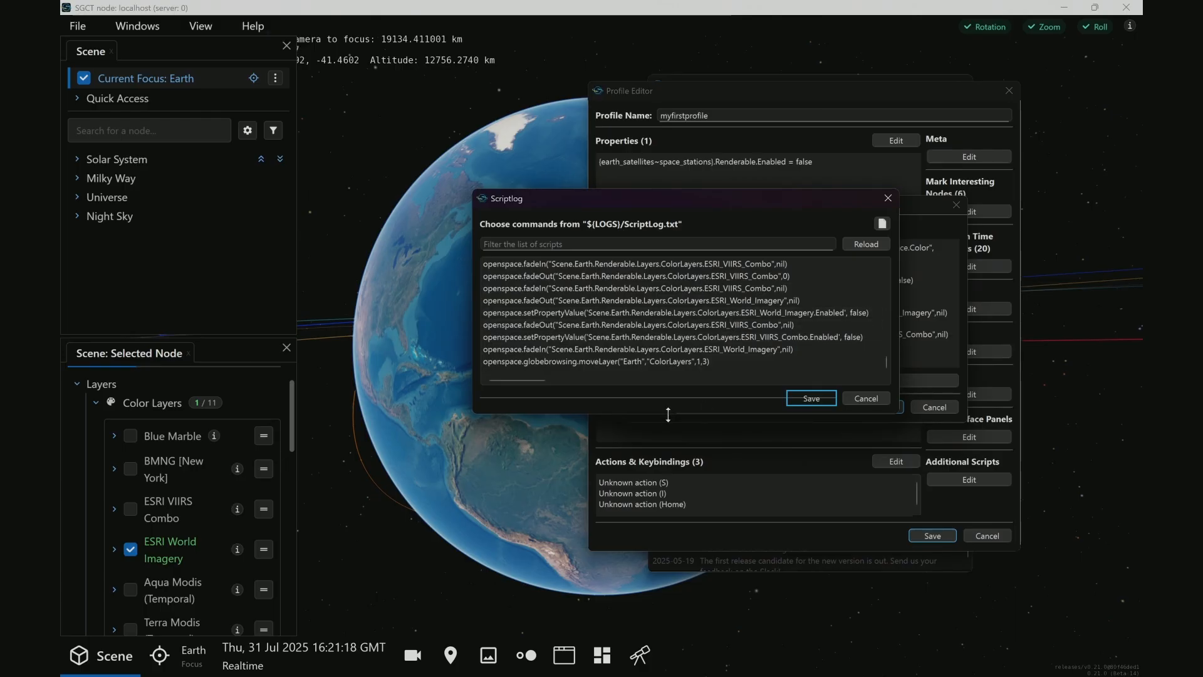
{"action": "left_click_drag", "start_coordinate": [666, 413], "coordinate": [687, 513]}
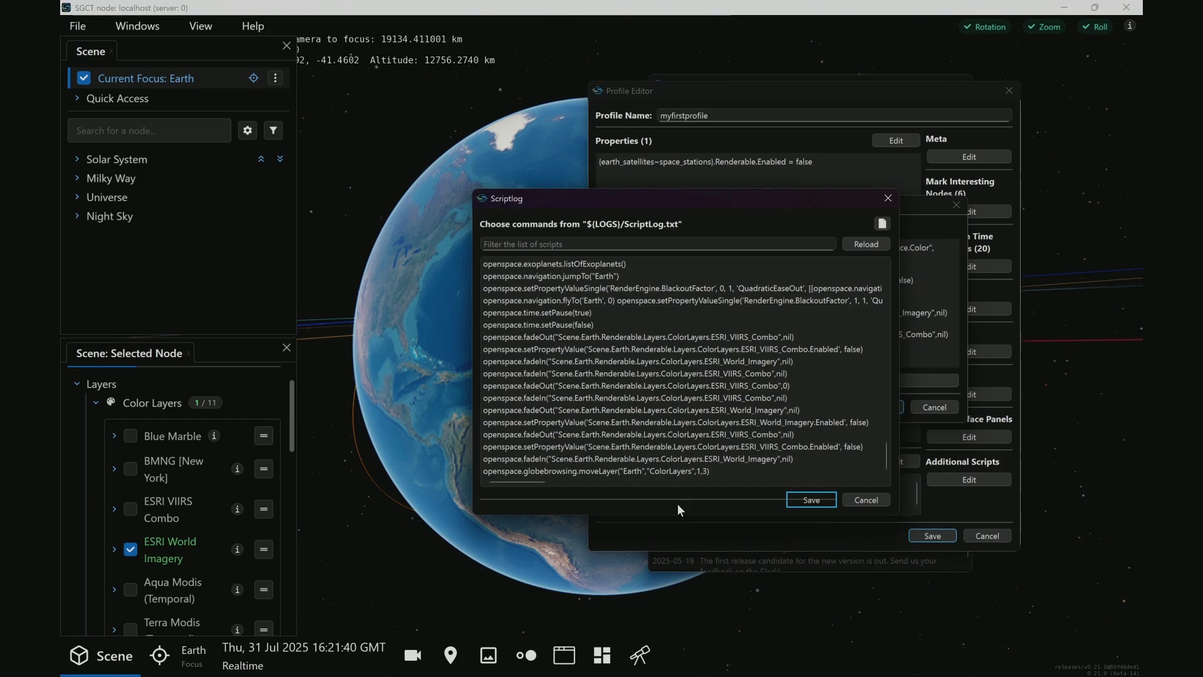
{"action": "left_click", "coordinate": [635, 434]}
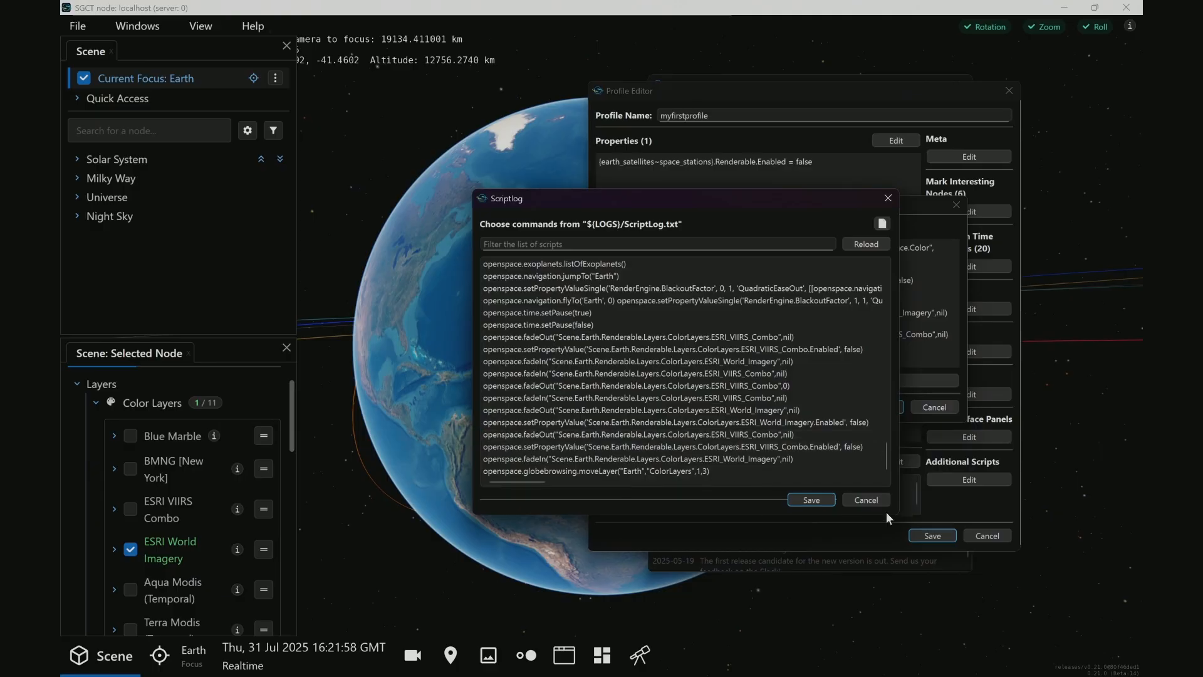
{"action": "left_click", "coordinate": [868, 501]}
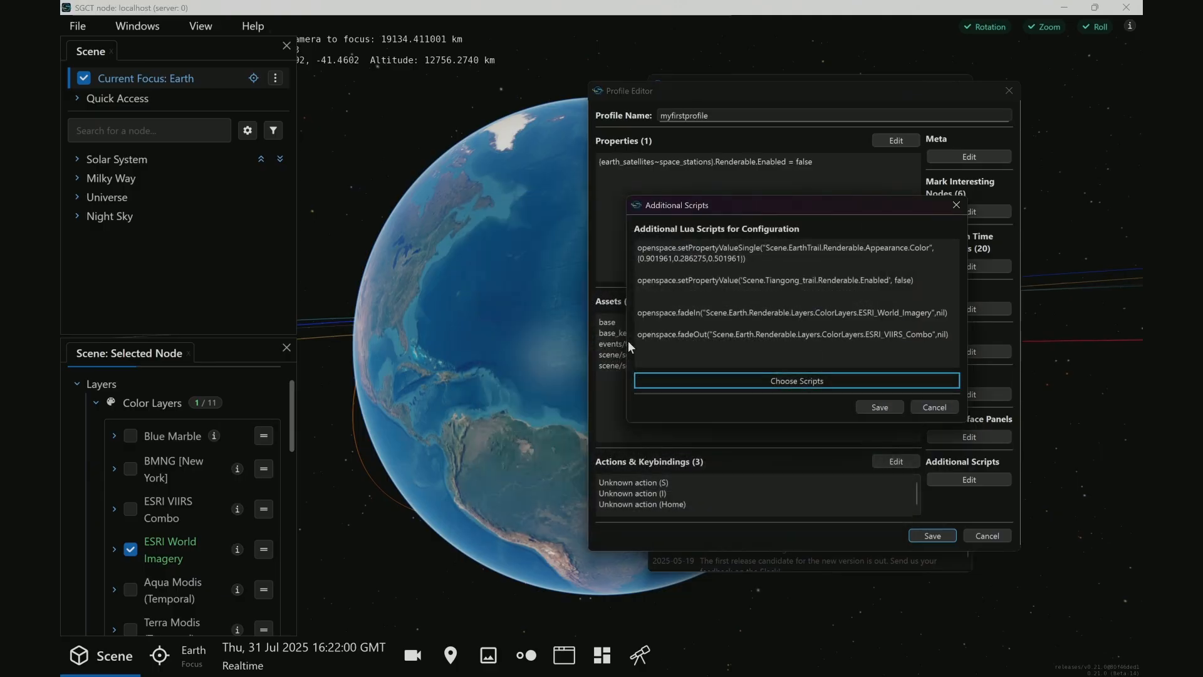
Bring the Additional Scripts window back in front of the Earth scene and save the scripts
{"action": "left_click_drag", "start_coordinate": [626, 340], "coordinate": [614, 340]}
{"action": "left_click", "coordinate": [431, 427]}
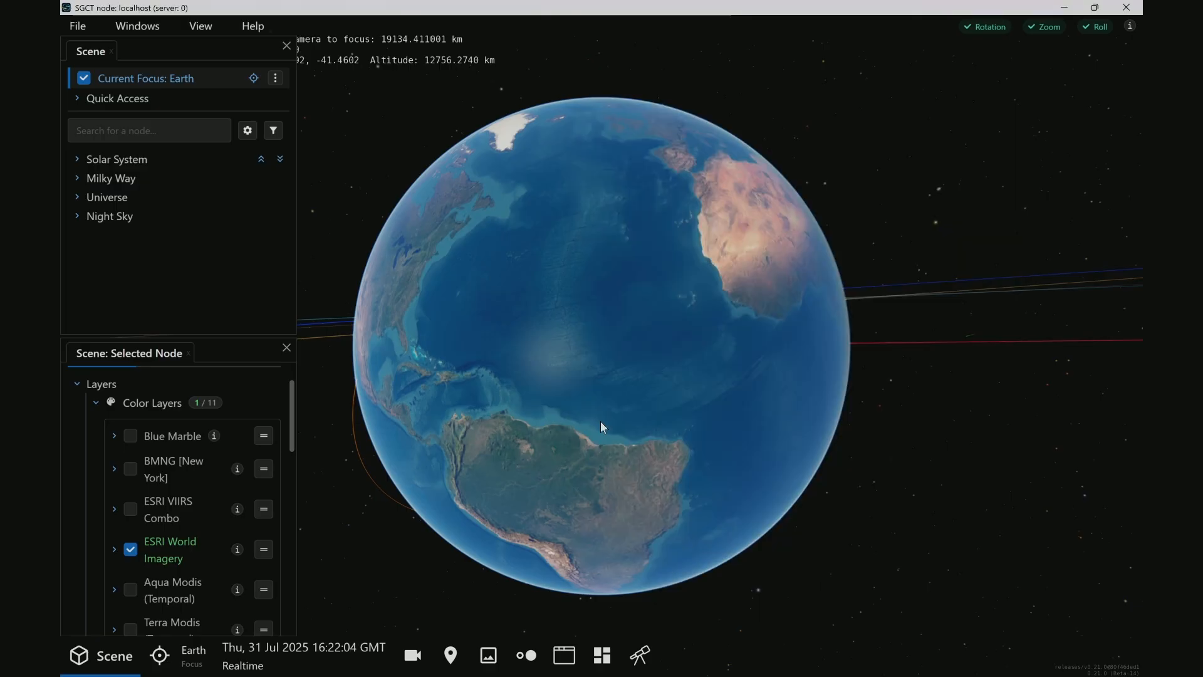
{"action": "left_click_drag", "start_coordinate": [611, 412], "coordinate": [522, 371]}
{"action": "mouse_move", "coordinate": [518, 671]}
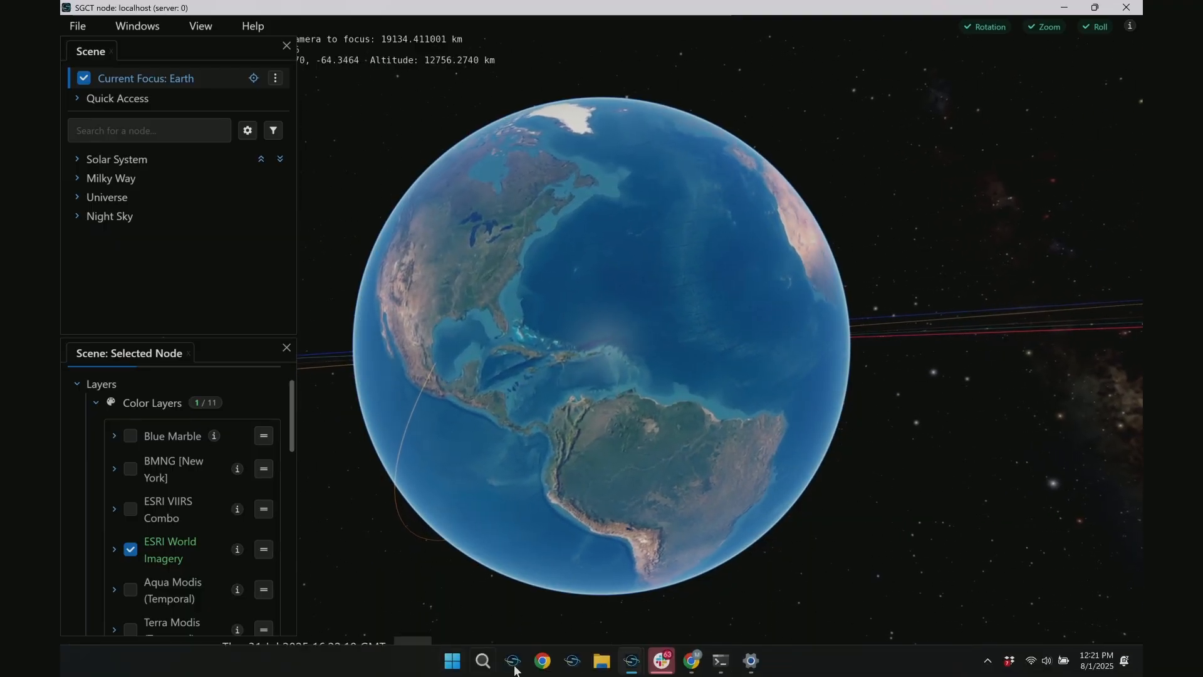
{"action": "mouse_move", "coordinate": [640, 662]}
{"action": "left_click", "coordinate": [697, 604]}
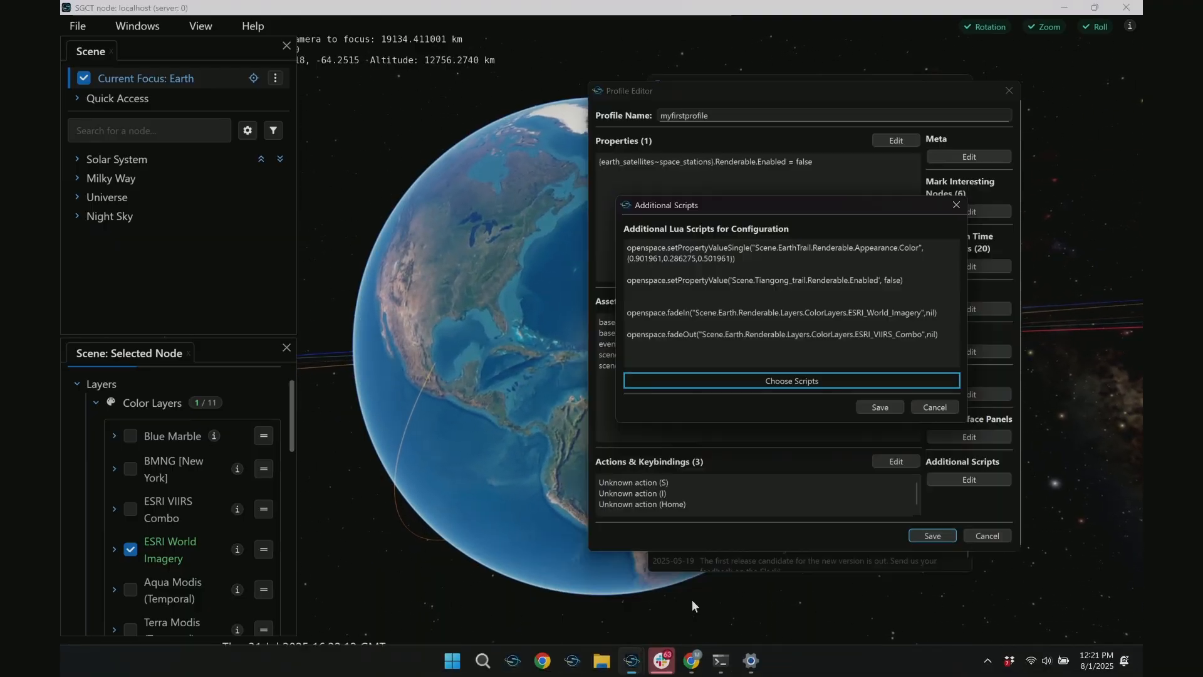
{"action": "left_click", "coordinate": [881, 407]}
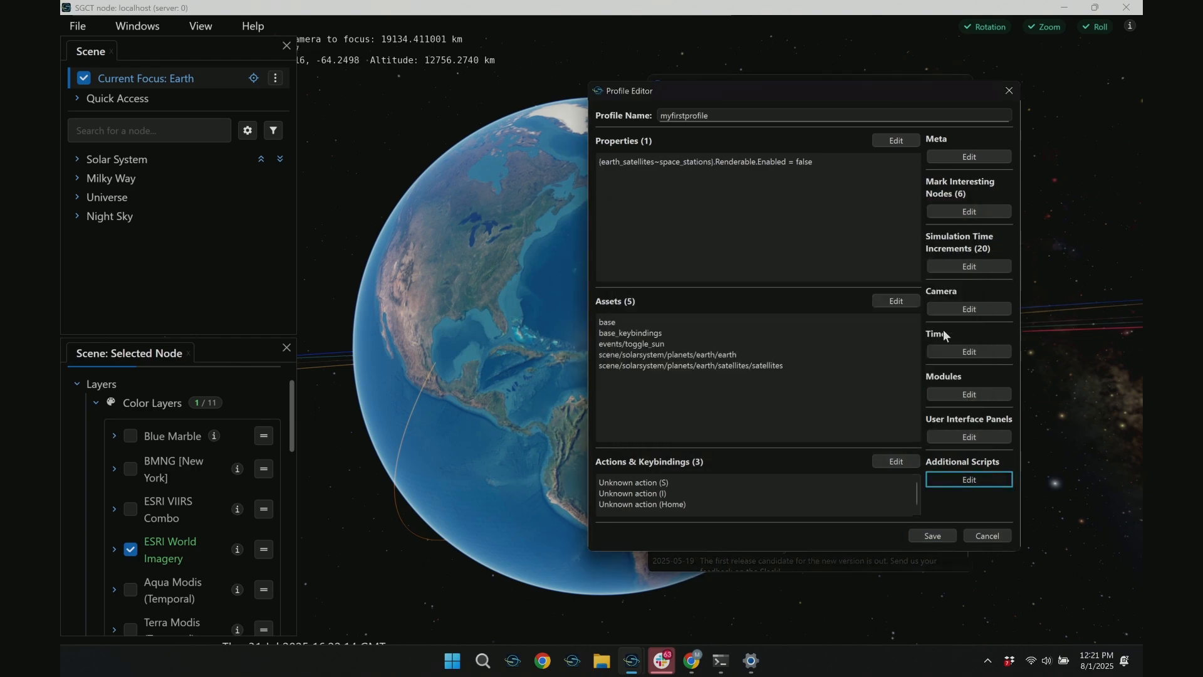
Review the relative and absolute start time options of the profile and close the time settings
{"action": "left_click", "coordinate": [954, 350]}
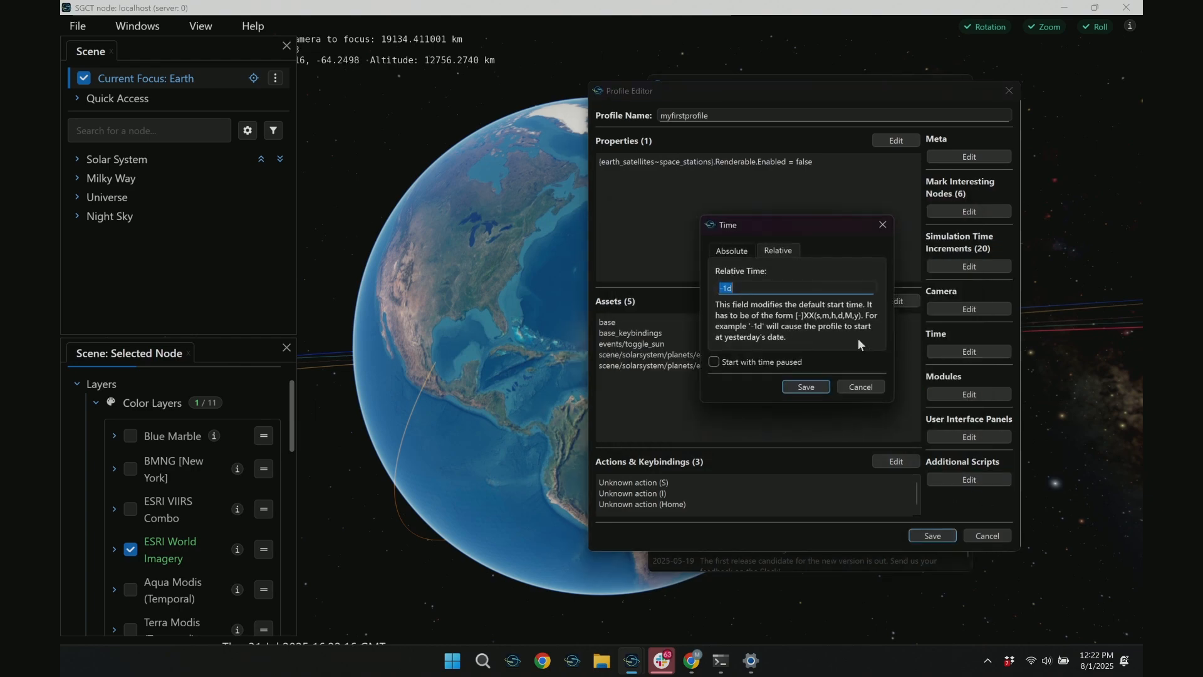
{"action": "left_click", "coordinate": [733, 248]}
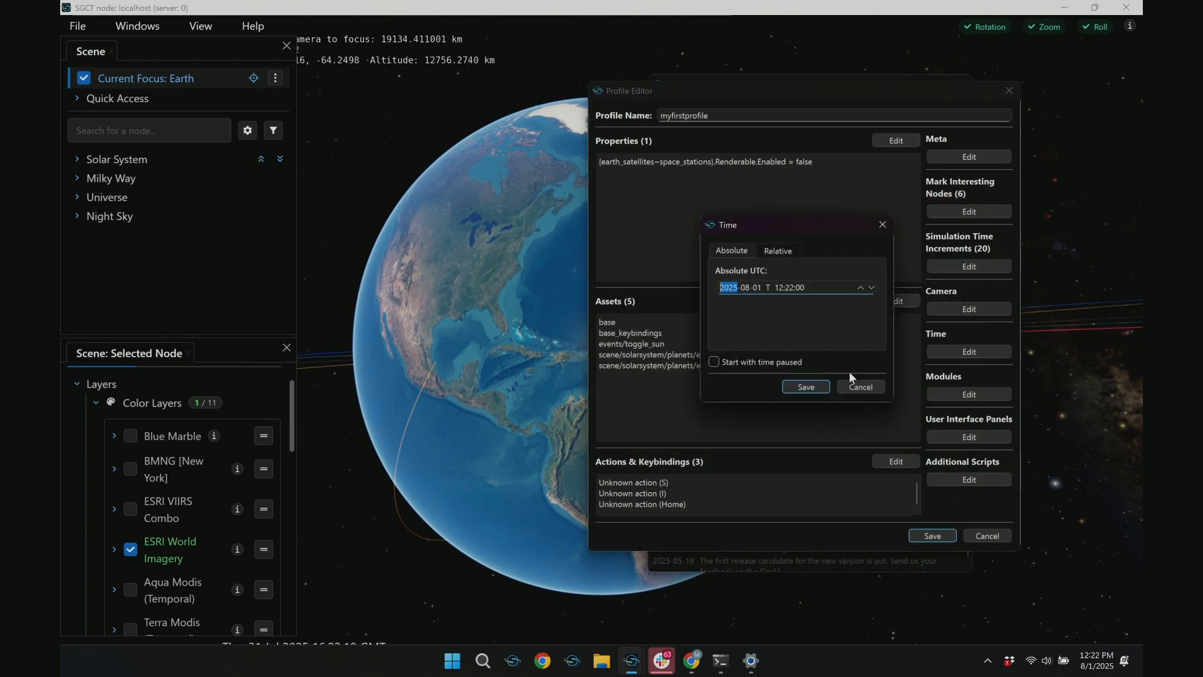
{"action": "left_click", "coordinate": [882, 225]}
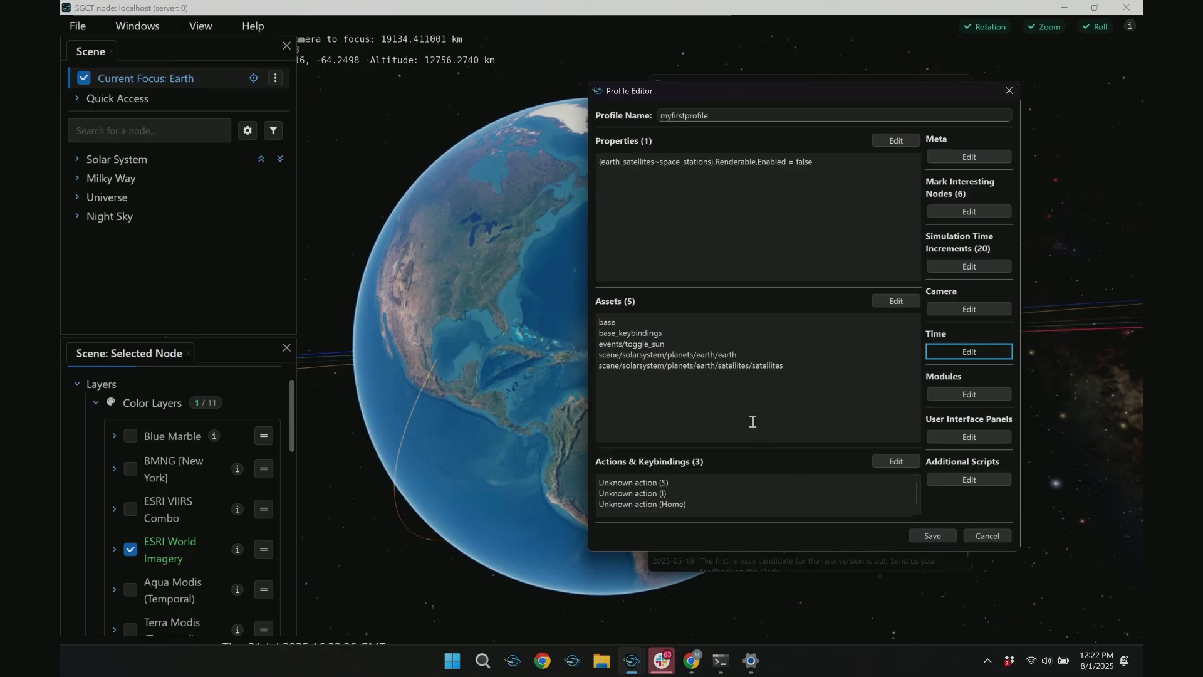
{"action": "left_click", "coordinate": [732, 382]}
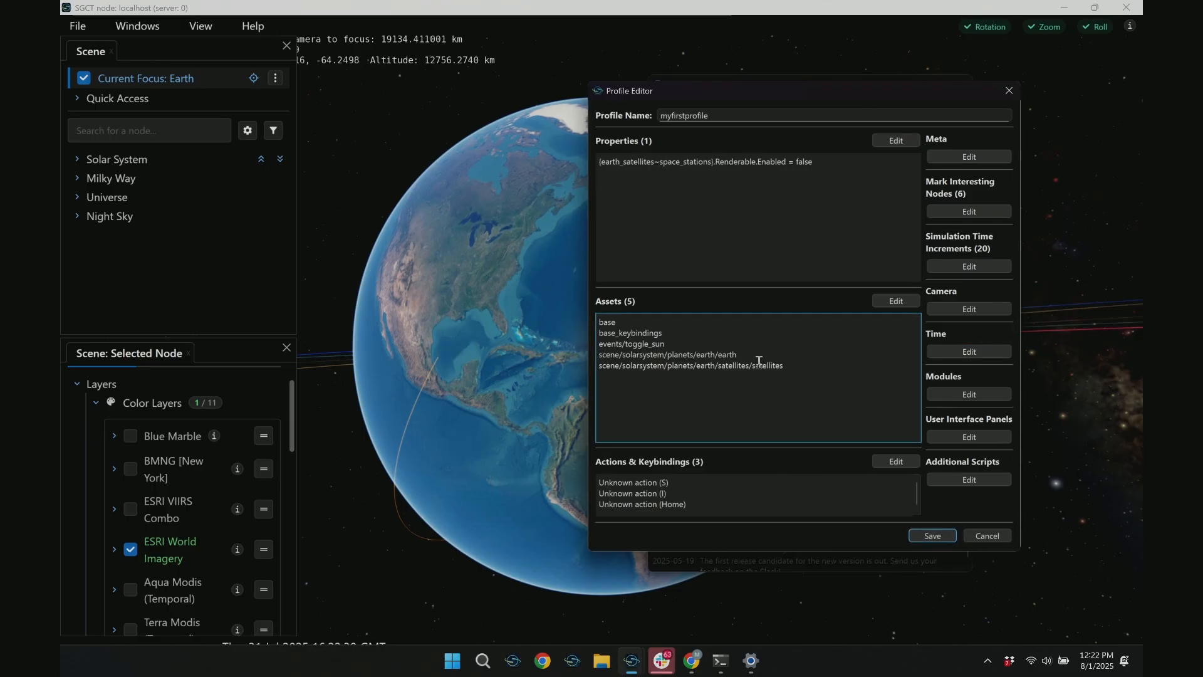
Save the profile as myfirstprofile.profile, replacing the existing file
{"action": "left_click", "coordinate": [938, 535]}
{"action": "left_click", "coordinate": [1017, 524]}
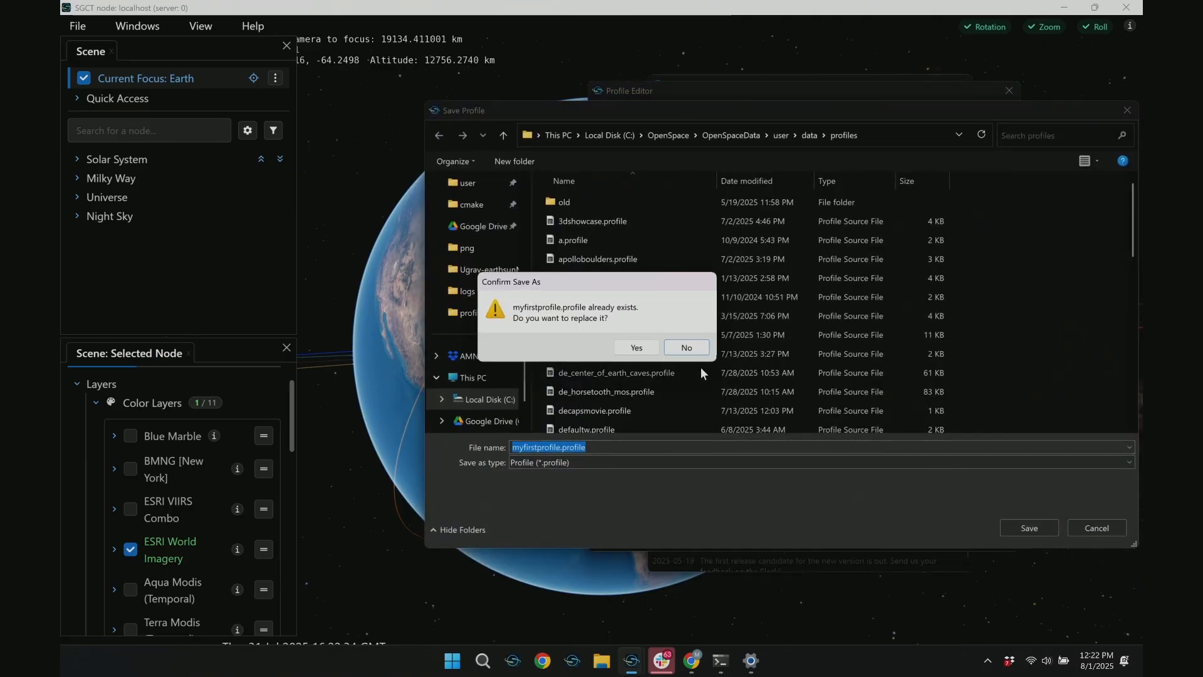
{"action": "left_click", "coordinate": [636, 348]}
Reopen myfirstprofile for editing, search its assets for "magne" and enable the magnetosphere asset under planets/earth
{"action": "left_click", "coordinate": [740, 278]}
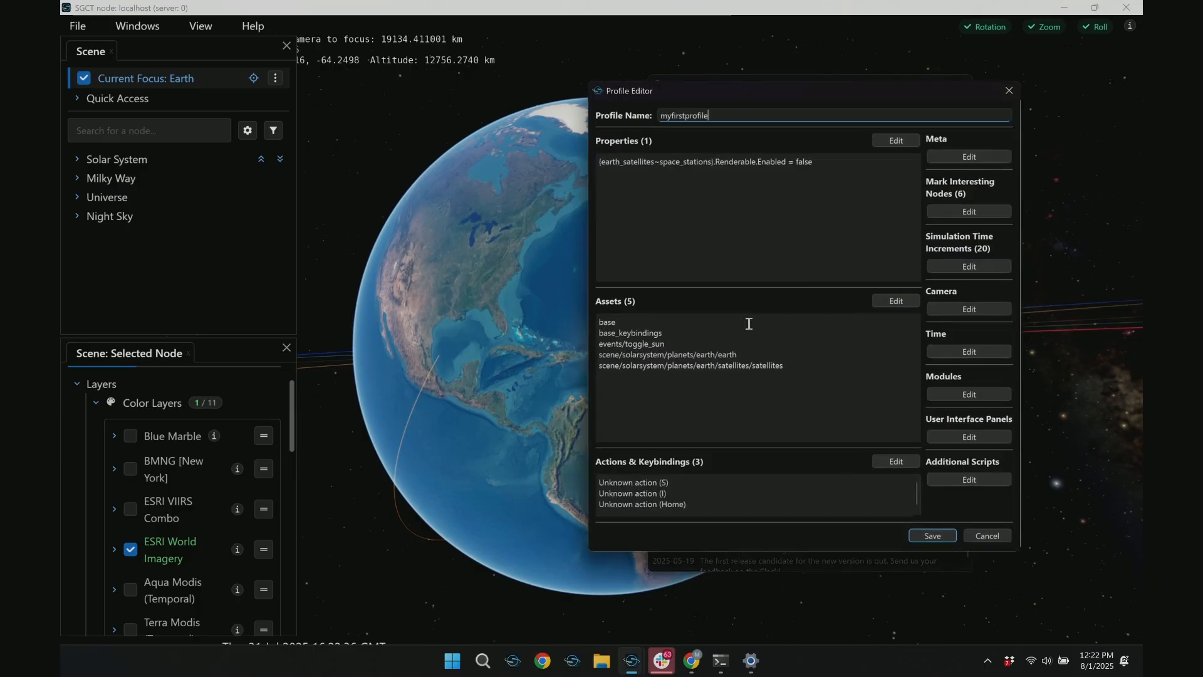
{"action": "left_click", "coordinate": [755, 369]}
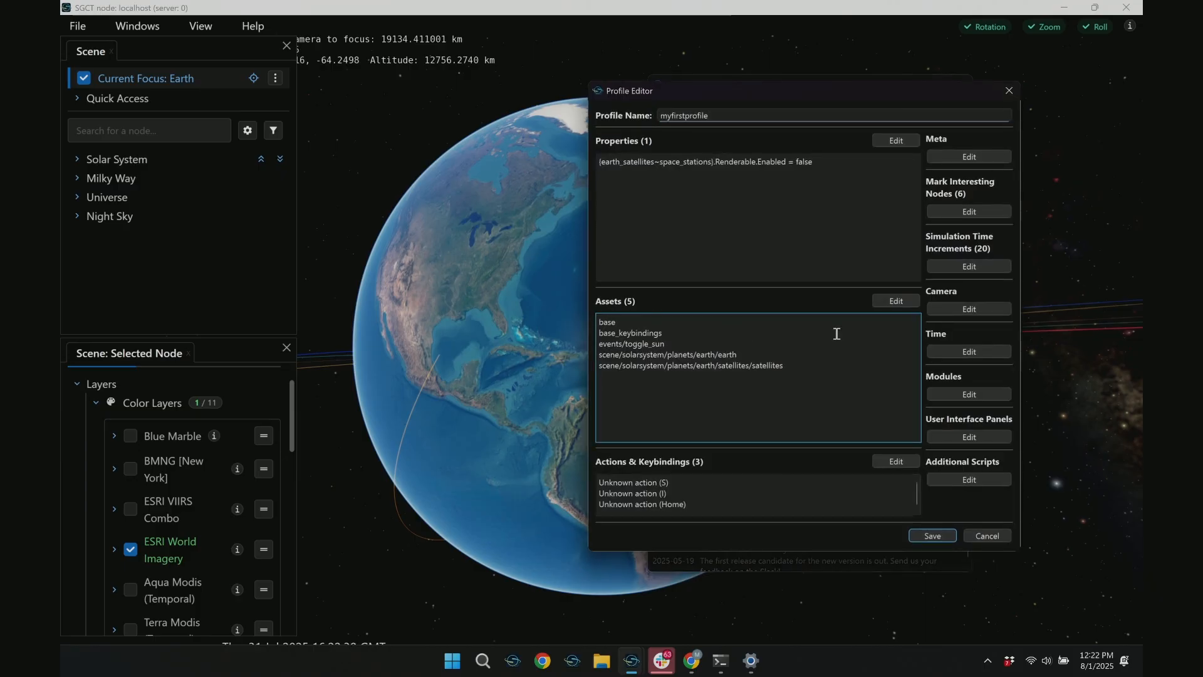
{"action": "left_click", "coordinate": [893, 306]}
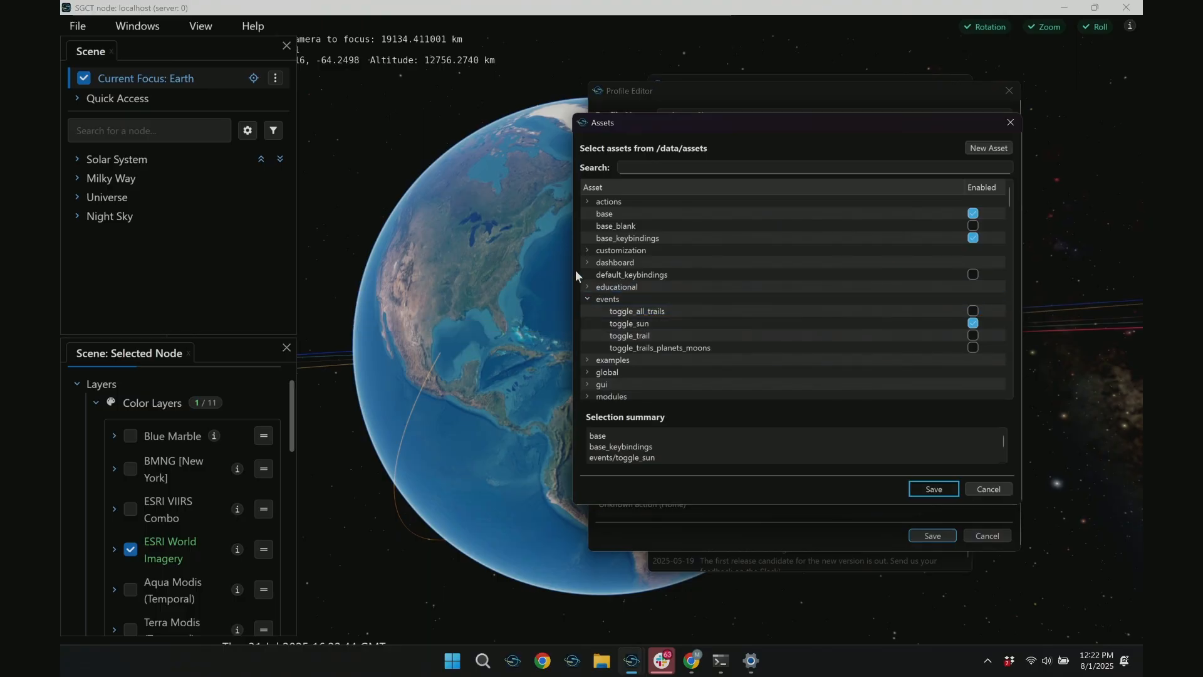
{"action": "left_click_drag", "start_coordinate": [573, 251], "coordinate": [396, 248]}
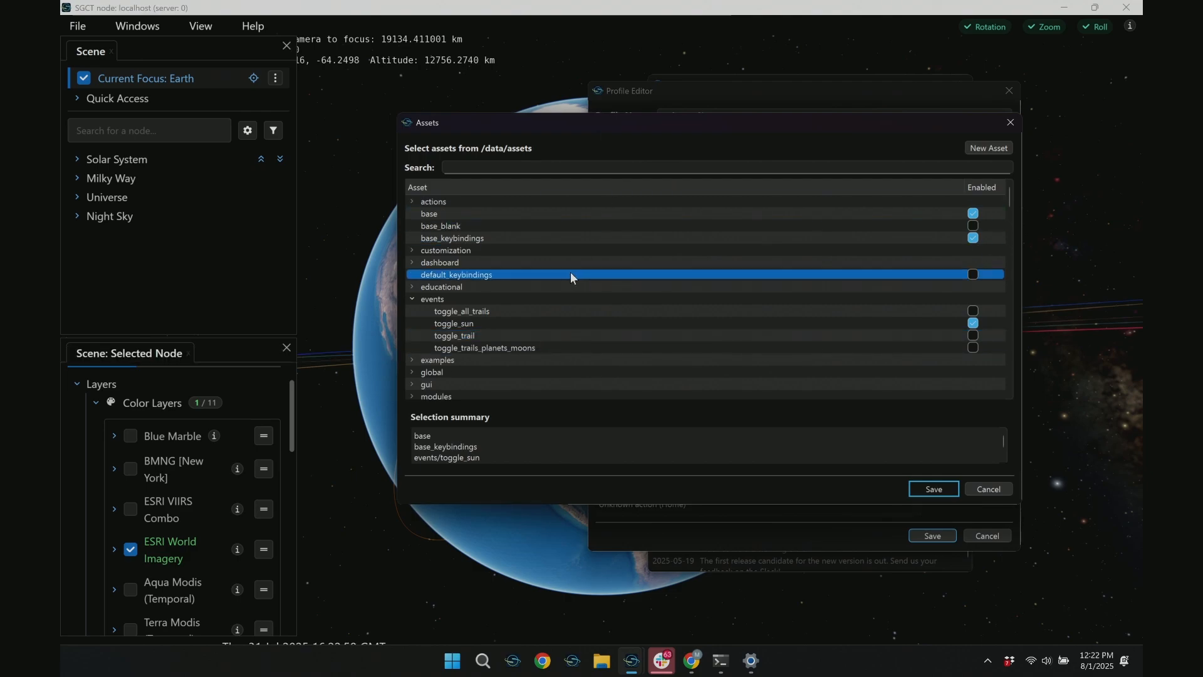
{"action": "left_click", "coordinate": [476, 169]}
{"action": "type", "text": "magne"}
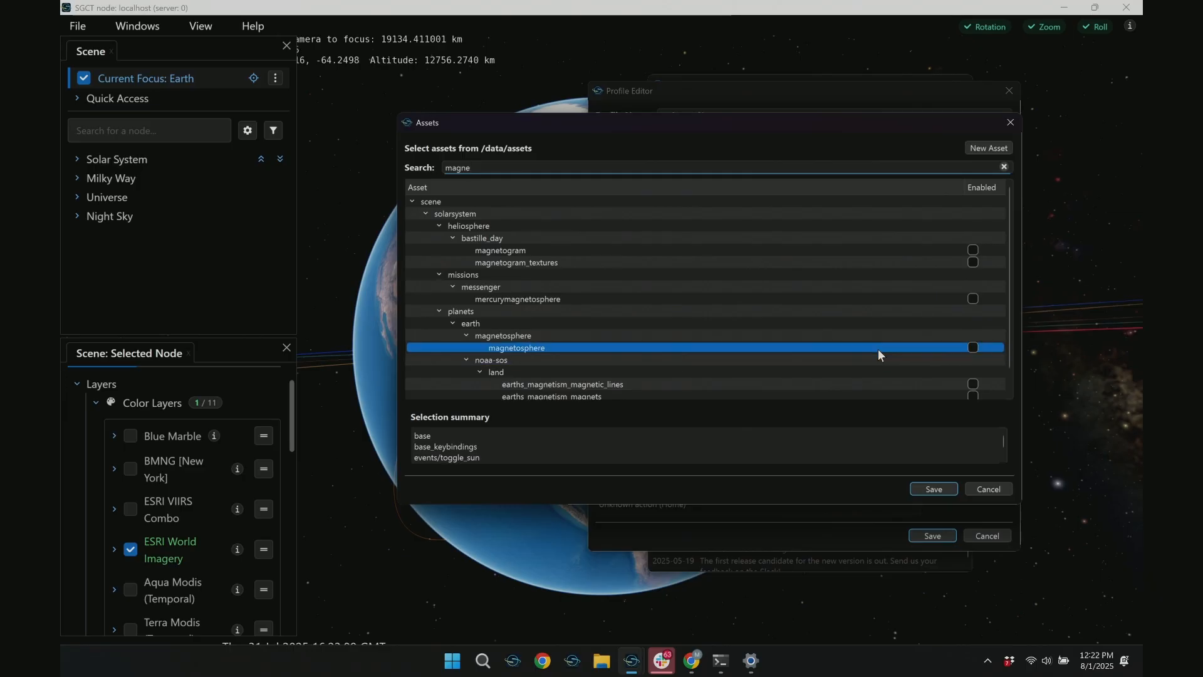
{"action": "left_click", "coordinate": [973, 348]}
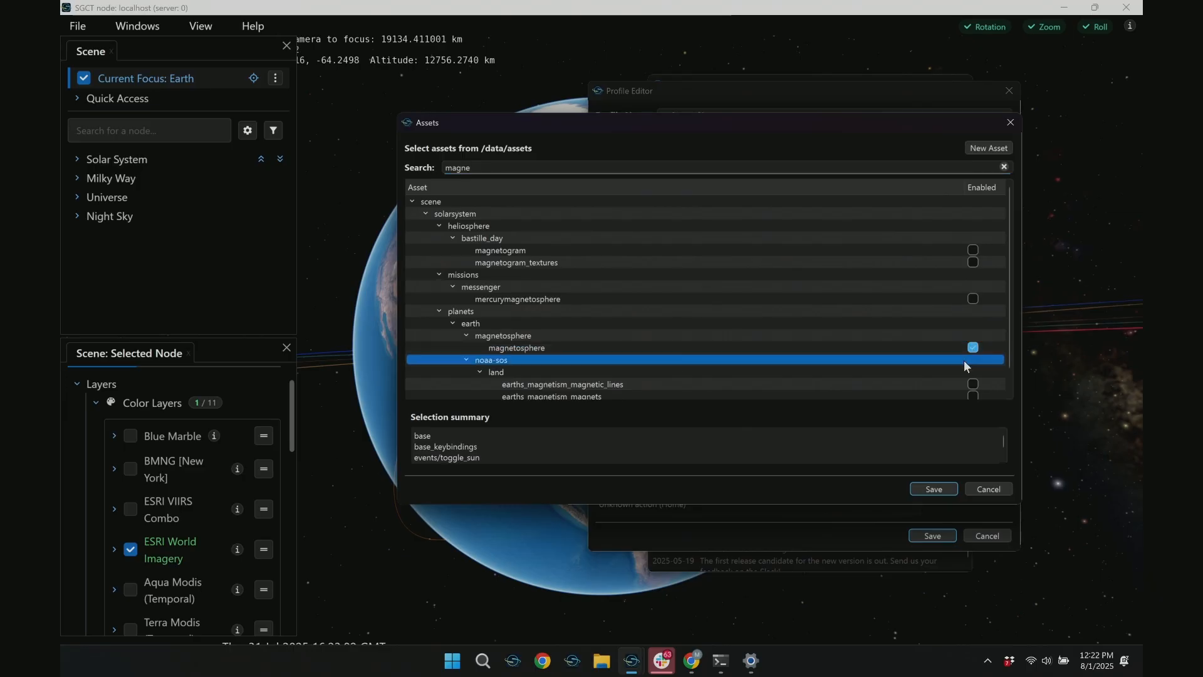
Search the assets for "troj", enable jupiter_trojan_asteroid, and save the asset selection to the profile
{"action": "double_click", "coordinate": [505, 168]}
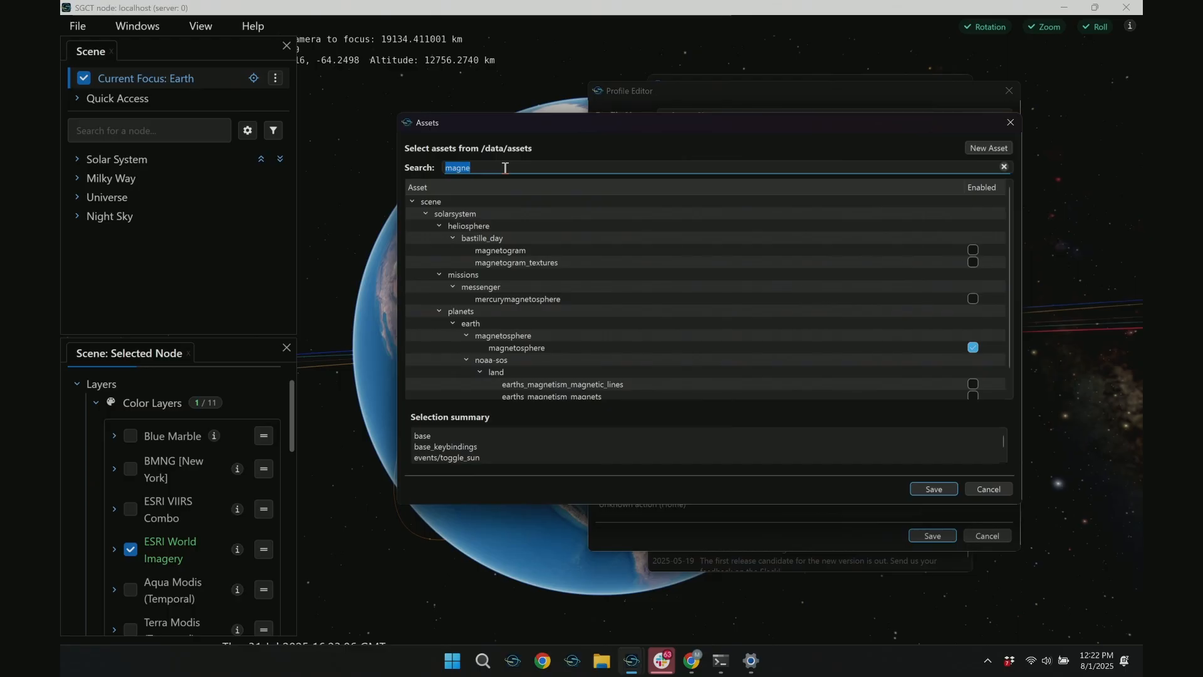
{"action": "type", "text": "troj"}
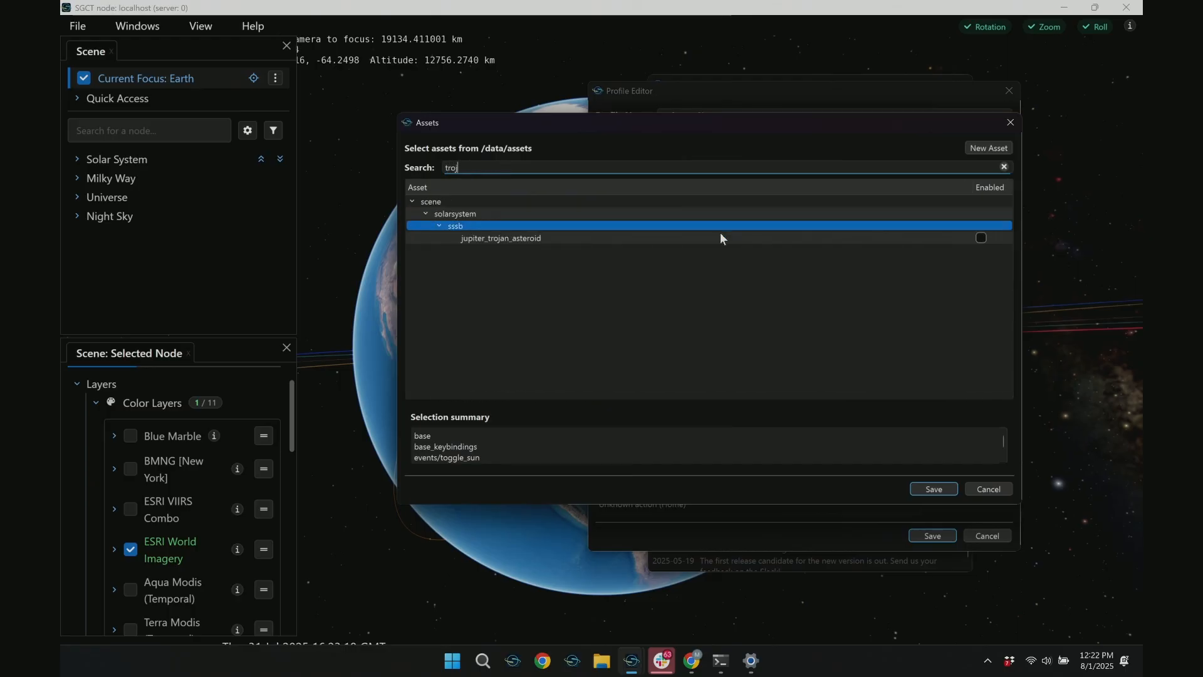
{"action": "left_click", "coordinate": [982, 239]}
{"action": "left_click", "coordinate": [929, 489]}
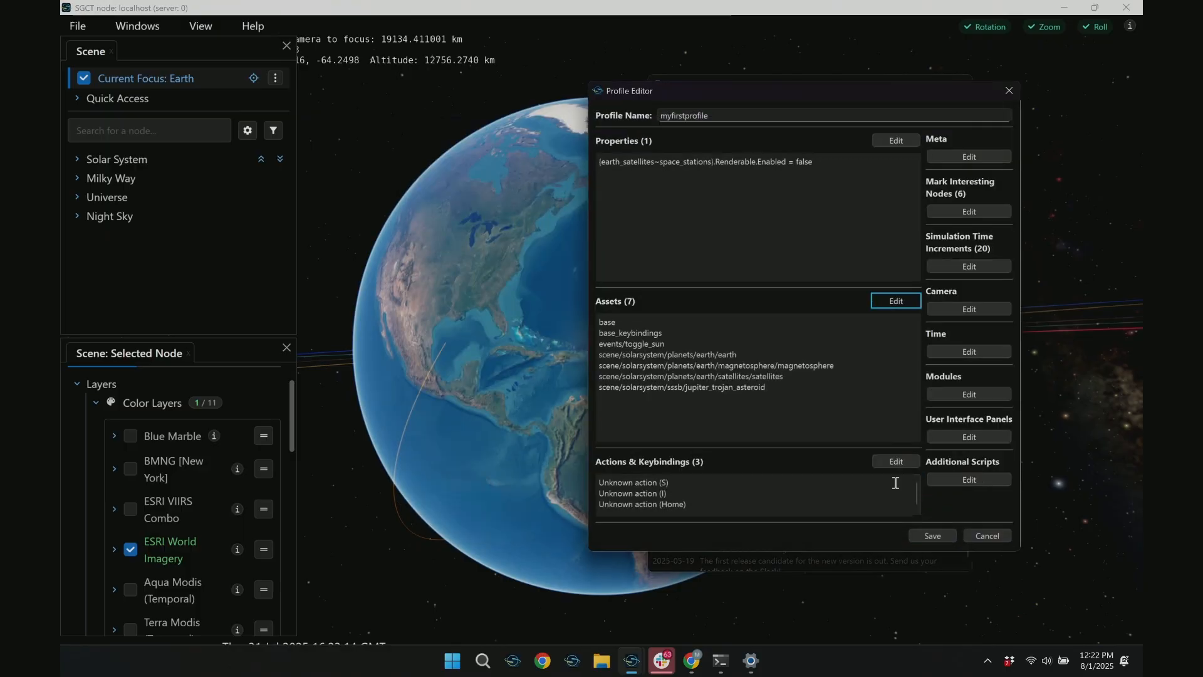
{"action": "left_click_drag", "start_coordinate": [784, 391], "coordinate": [595, 354]}
{"action": "left_click", "coordinate": [784, 413]}
Close the running OpenSpace scene and save the edited profile over myfirstprofile.profile
{"action": "left_click", "coordinate": [1133, 5]}
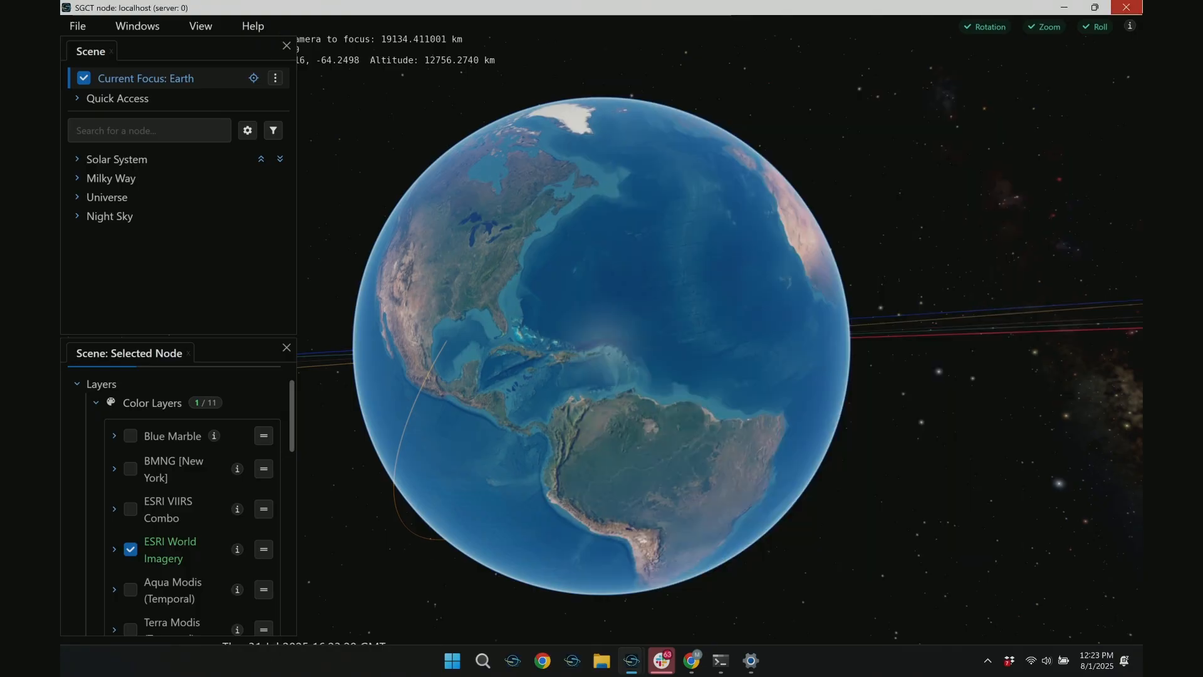
{"action": "left_click", "coordinate": [924, 539]}
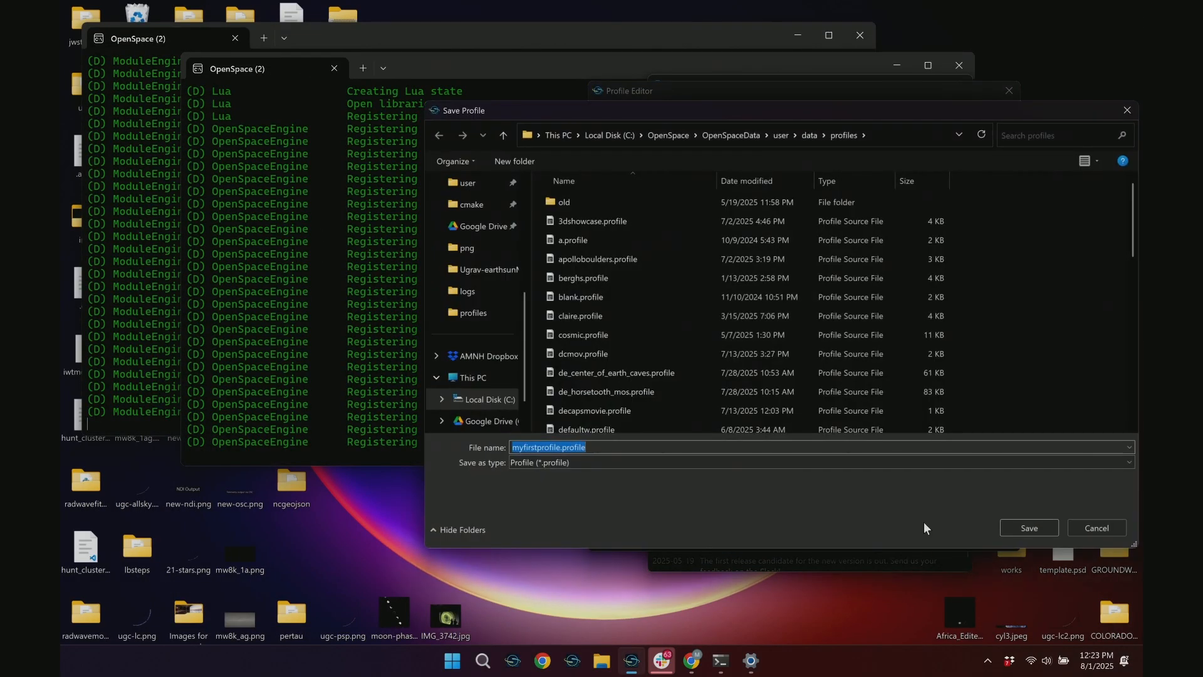
{"action": "left_click", "coordinate": [1018, 528]}
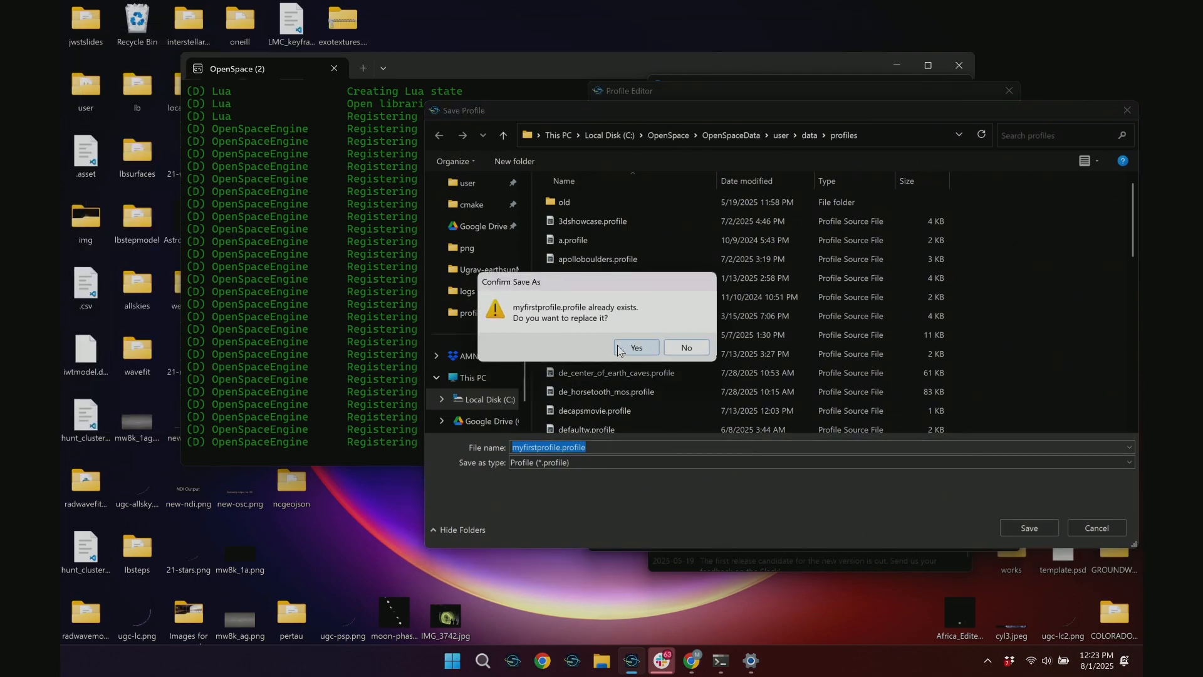
{"action": "left_click", "coordinate": [636, 347]}
Start OpenSpace with myfirstprofile, maximize its window, and examine the magnetosphere field lines around Earth
{"action": "left_click", "coordinate": [756, 439]}
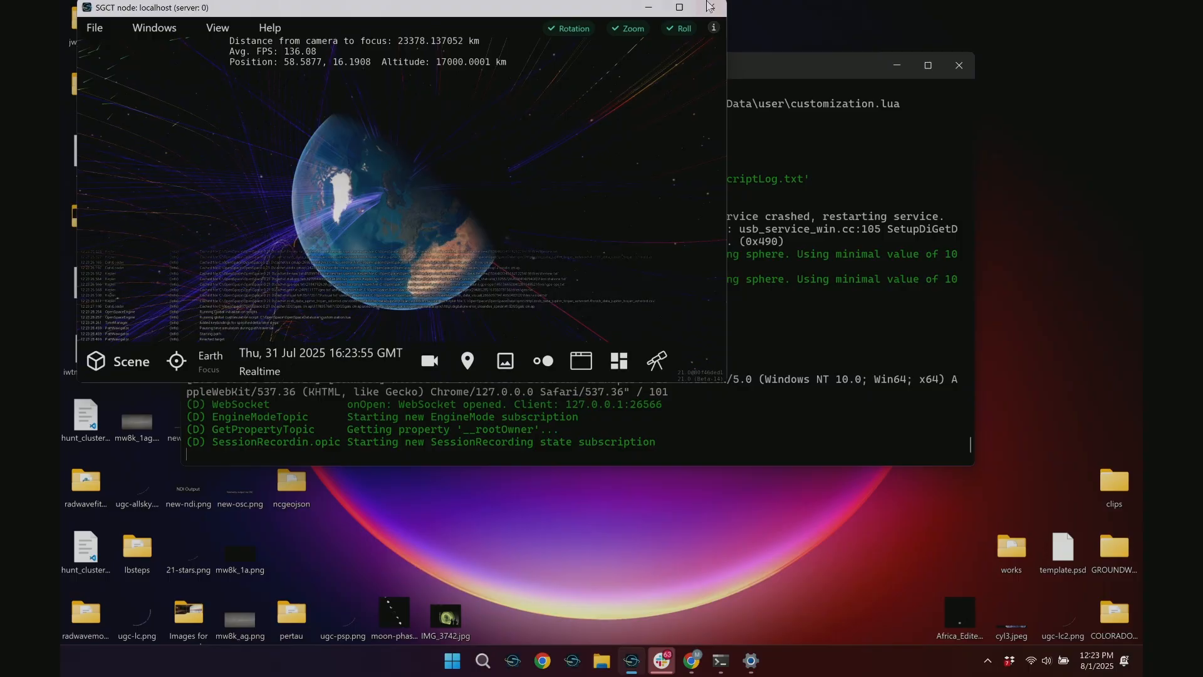
{"action": "left_click_drag", "start_coordinate": [454, 220], "coordinate": [665, 200]}
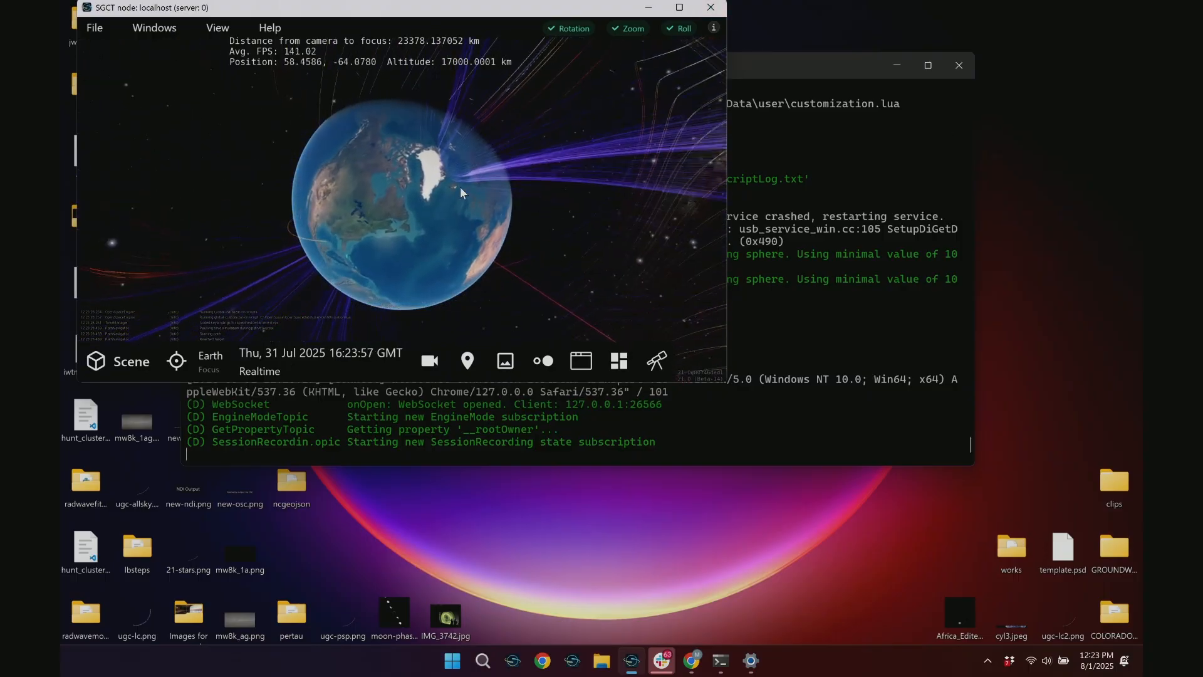
{"action": "right_click_drag", "start_coordinate": [476, 207], "coordinate": [477, 138]}
{"action": "right_click_drag", "start_coordinate": [617, 338], "coordinate": [612, 442]}
{"action": "right_click_drag", "start_coordinate": [478, 276], "coordinate": [473, 3]}
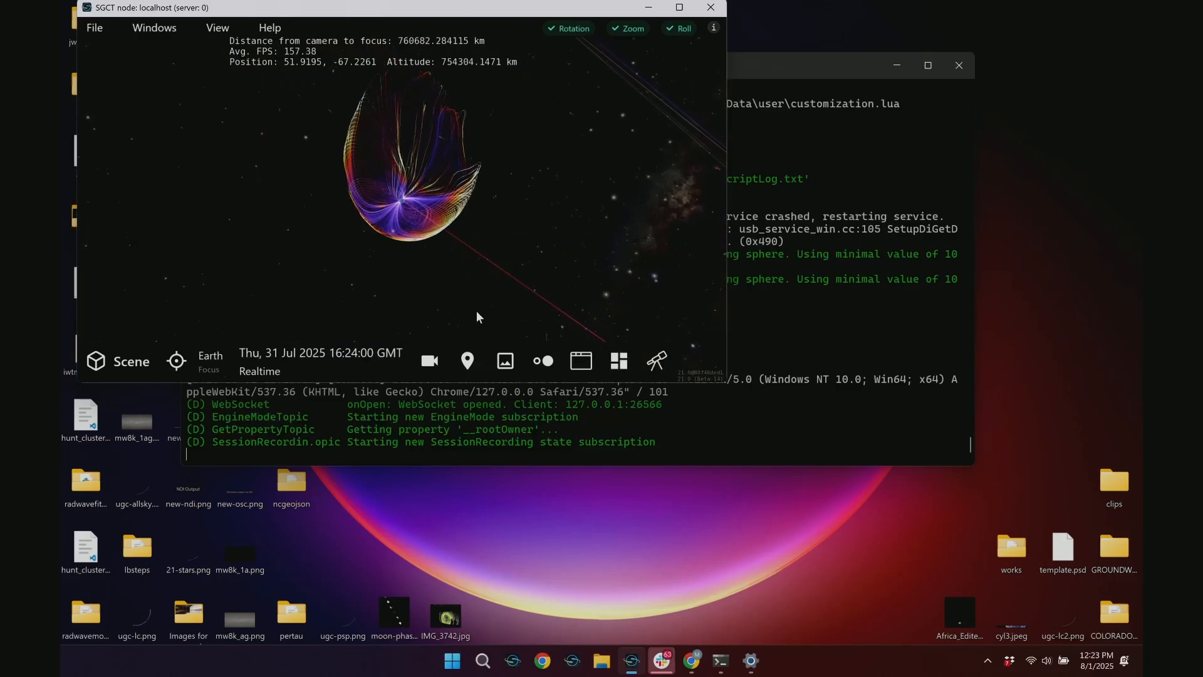
{"action": "left_click_drag", "start_coordinate": [477, 312], "coordinate": [345, 187]}
{"action": "left_click", "coordinate": [679, 7]}
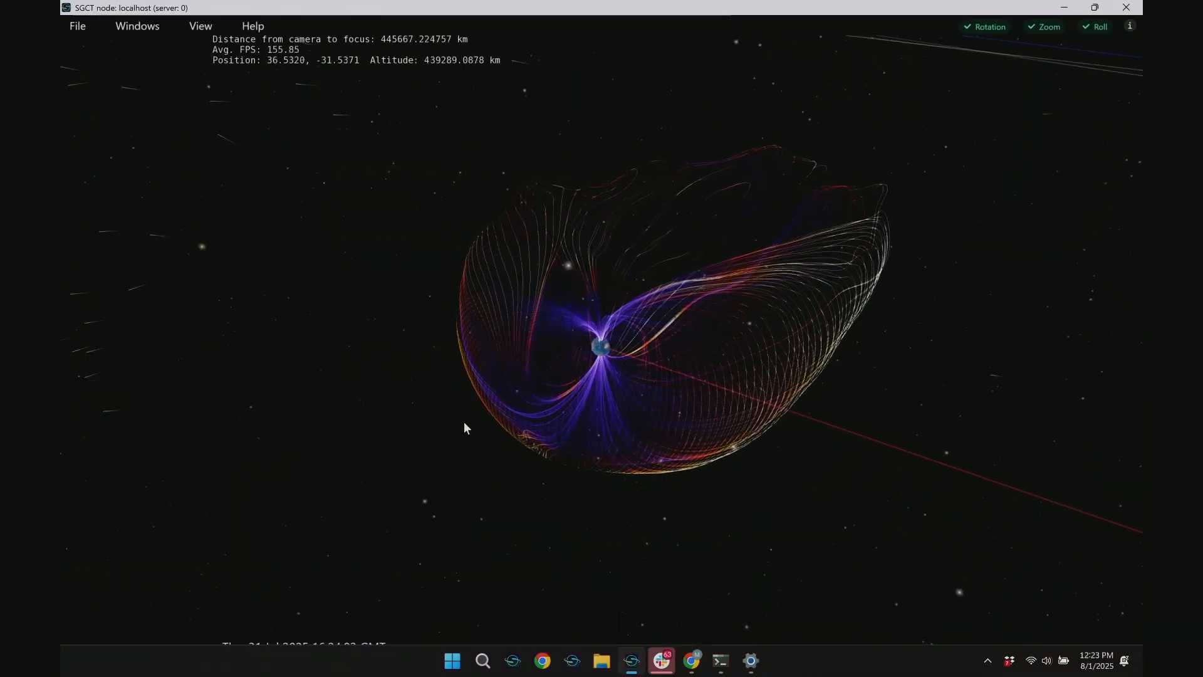
{"action": "key", "text": "super"}
{"action": "left_click", "coordinate": [186, 431]}
Search the scene's nodes for "mag" and turn off the Magnetosphere node
{"action": "left_click", "coordinate": [103, 655]}
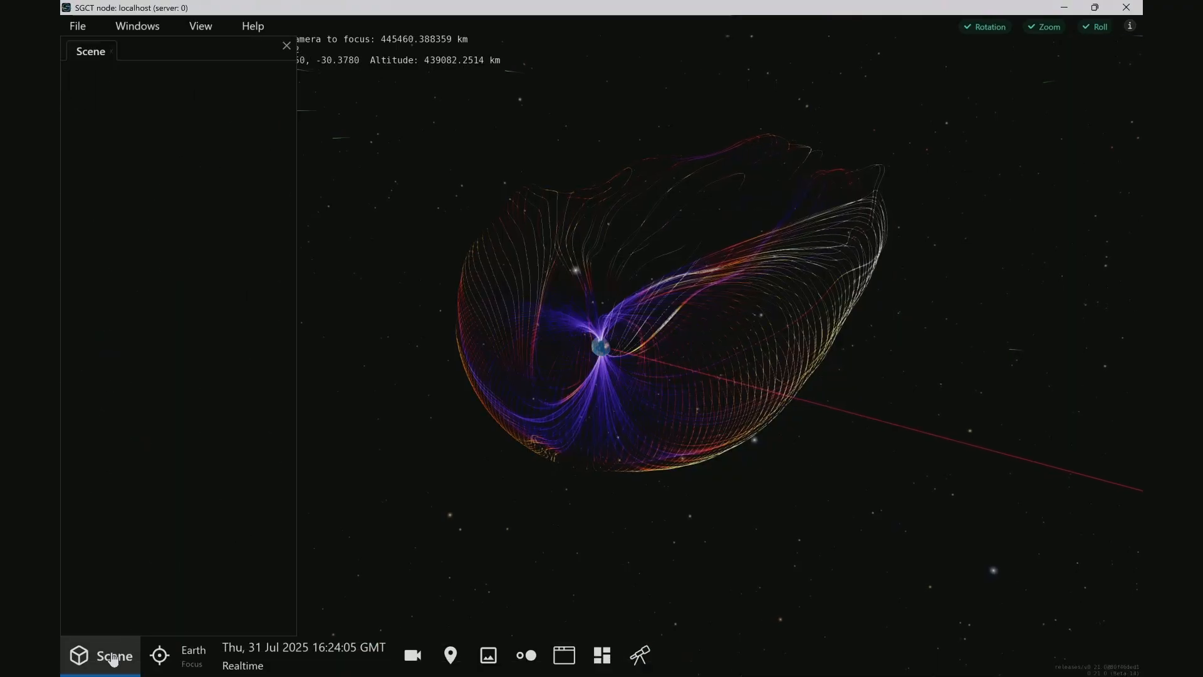
{"action": "left_click", "coordinate": [153, 132]}
{"action": "type", "text": "mag"}
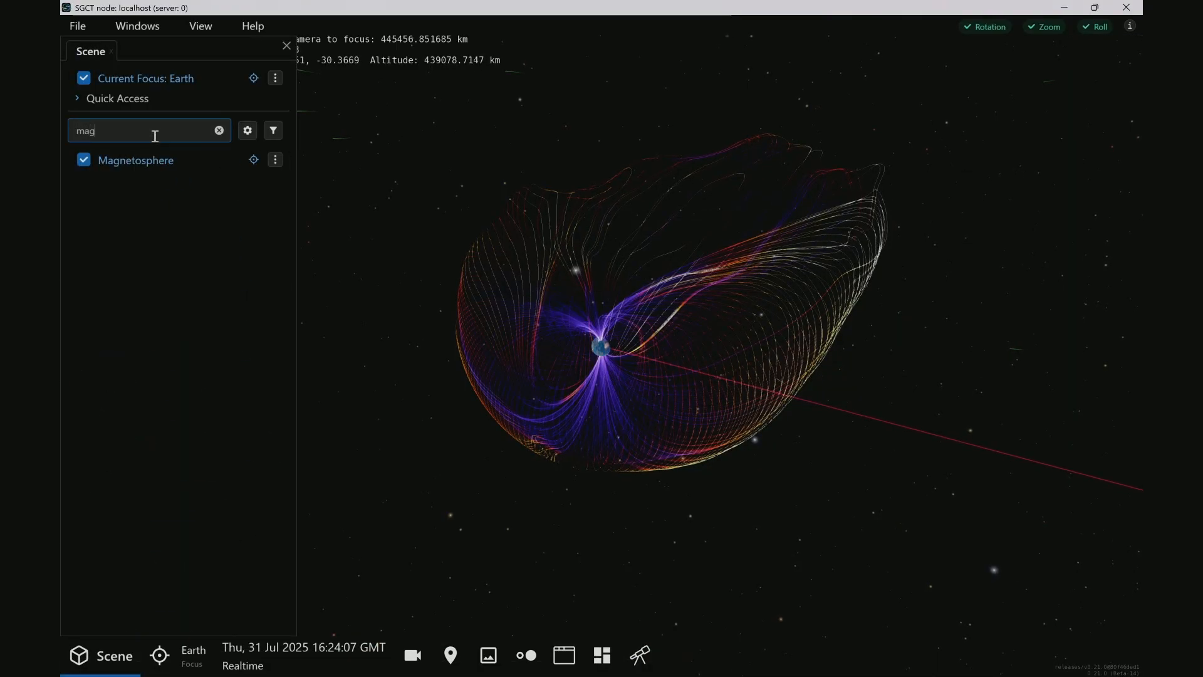
{"action": "left_click", "coordinate": [83, 160]}
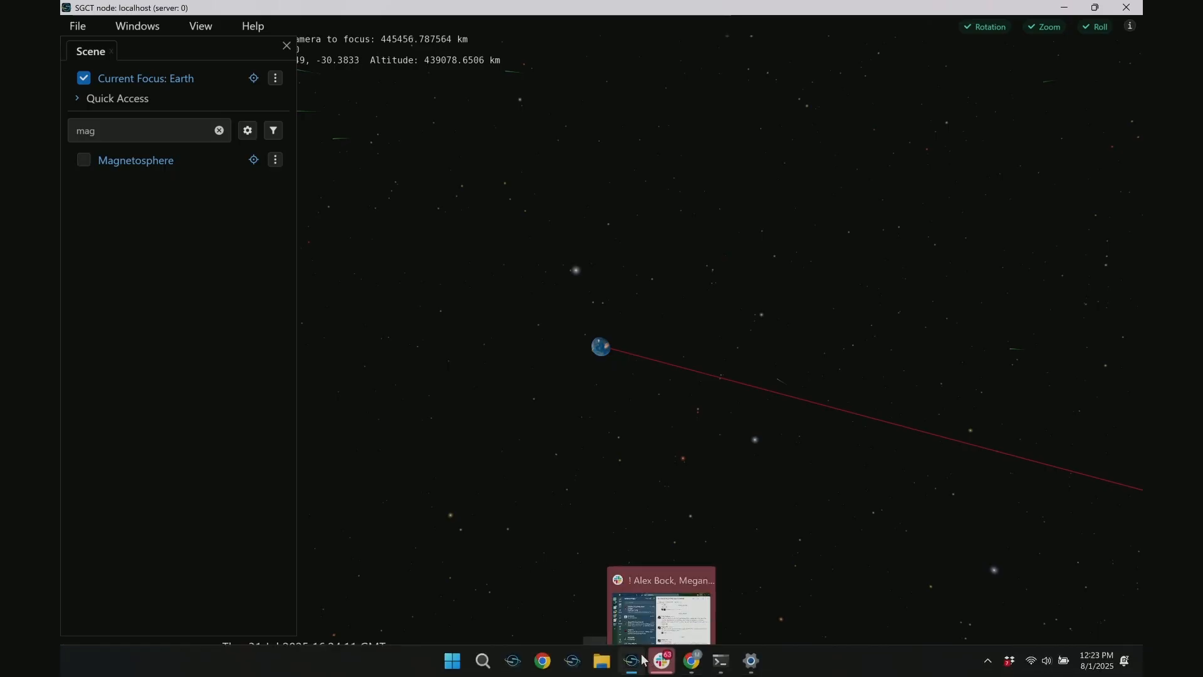
Add the logged command setting Scene.EarthMagnetosphere.Renderable.Enabled to false to myfirstprofile's additional scripts and save the scripts
{"action": "right_click", "coordinate": [631, 660]}
{"action": "left_click", "coordinate": [644, 579]}
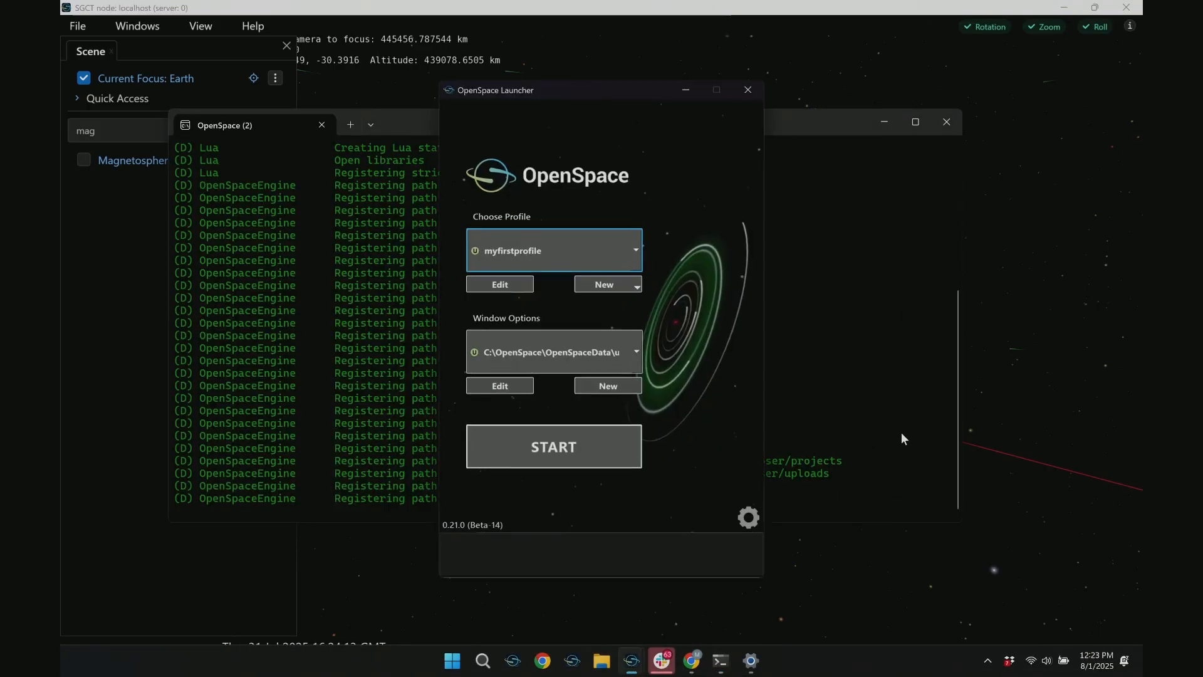
{"action": "left_click", "coordinate": [501, 283]}
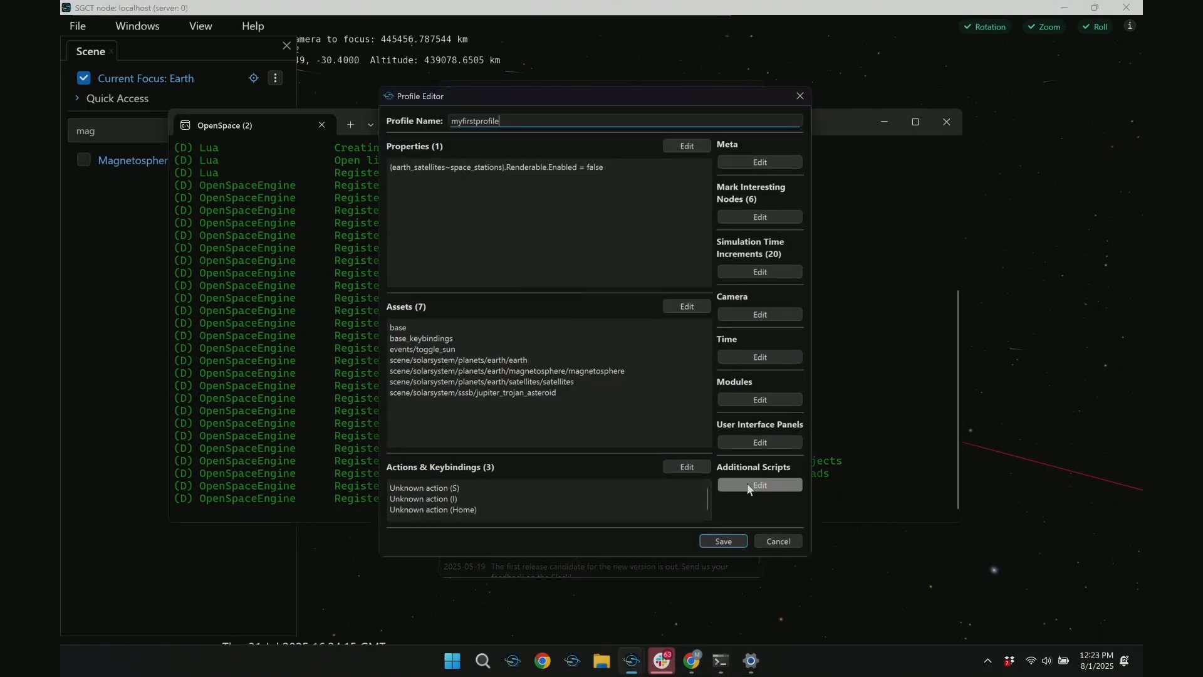
{"action": "left_click", "coordinate": [748, 486]}
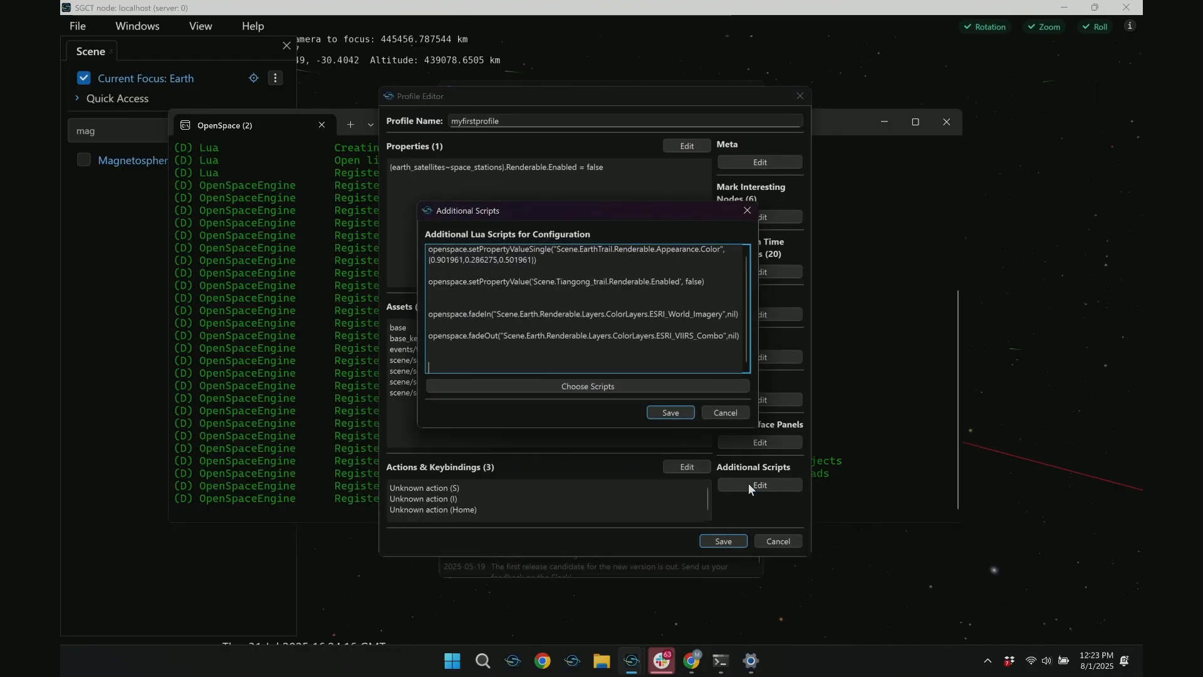
{"action": "left_click", "coordinate": [626, 388]}
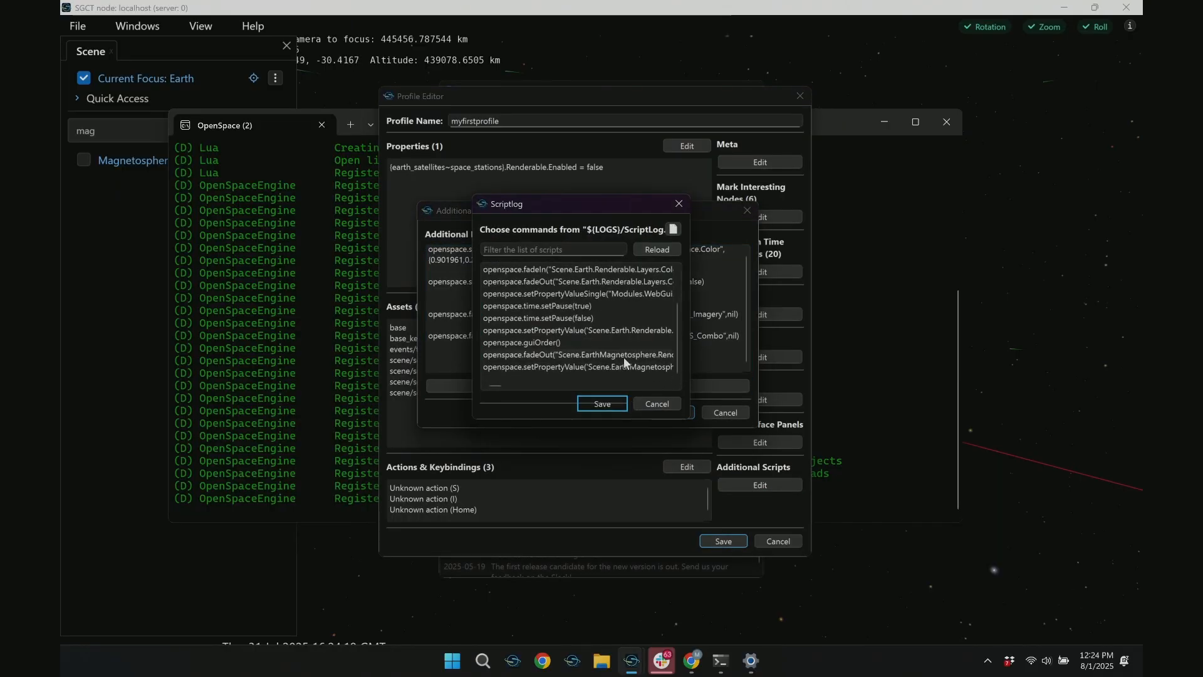
{"action": "left_click_drag", "start_coordinate": [716, 357], "coordinate": [902, 359]}
{"action": "left_click", "coordinate": [756, 368]}
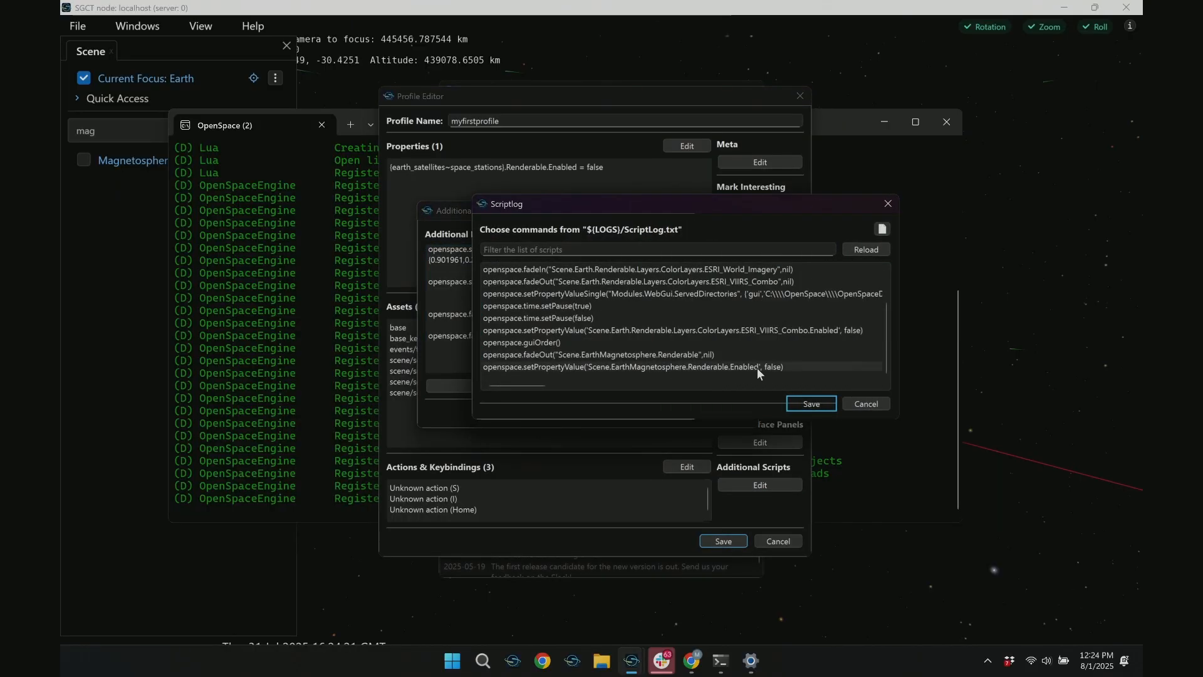
{"action": "left_click", "coordinate": [799, 401]}
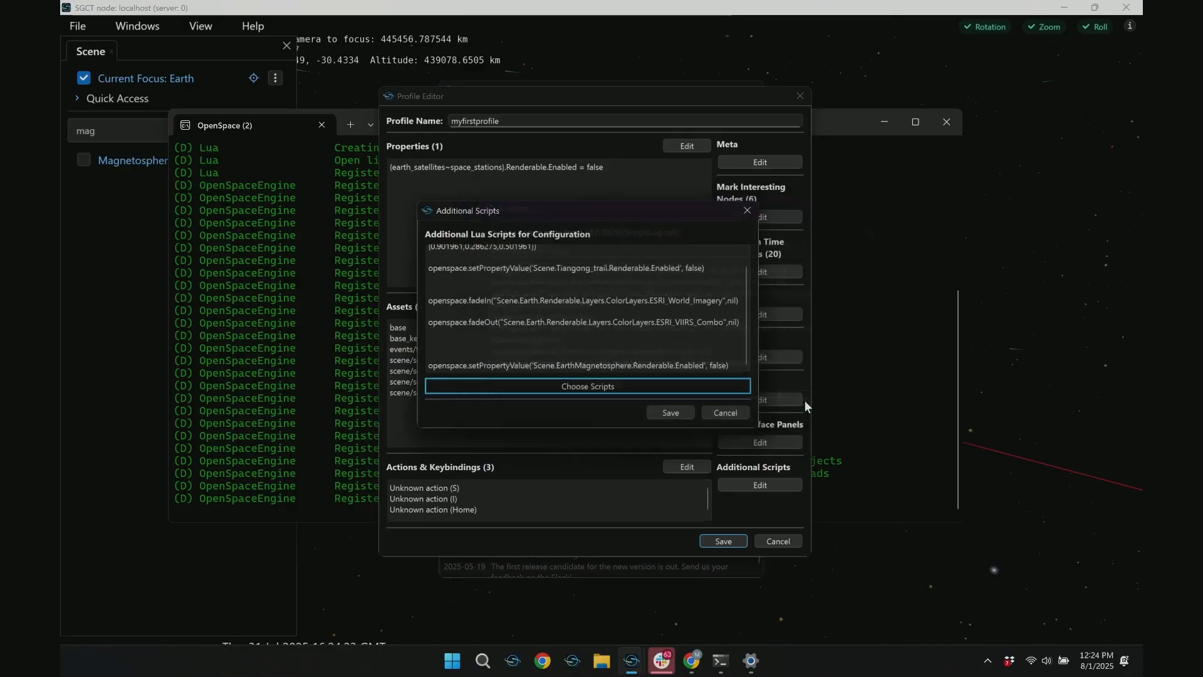
{"action": "left_click", "coordinate": [660, 410]}
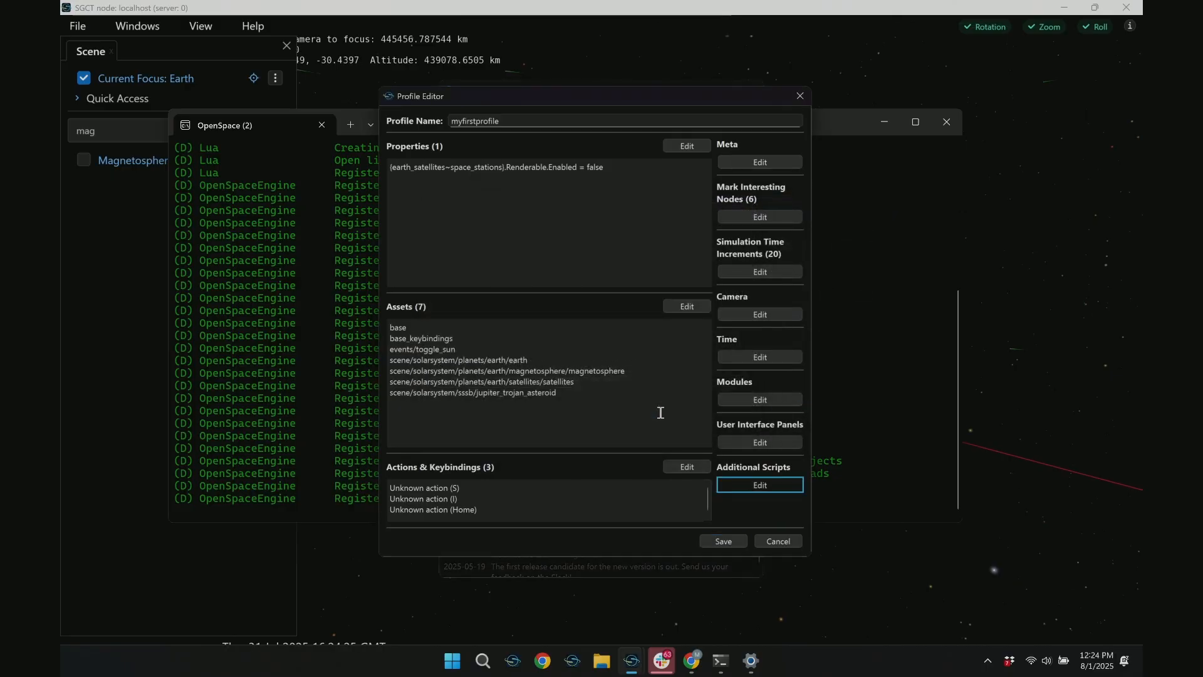
Save the edited profile, replacing the existing myfirstprofile.profile
{"action": "left_click", "coordinate": [708, 541]}
{"action": "left_click", "coordinate": [970, 531]}
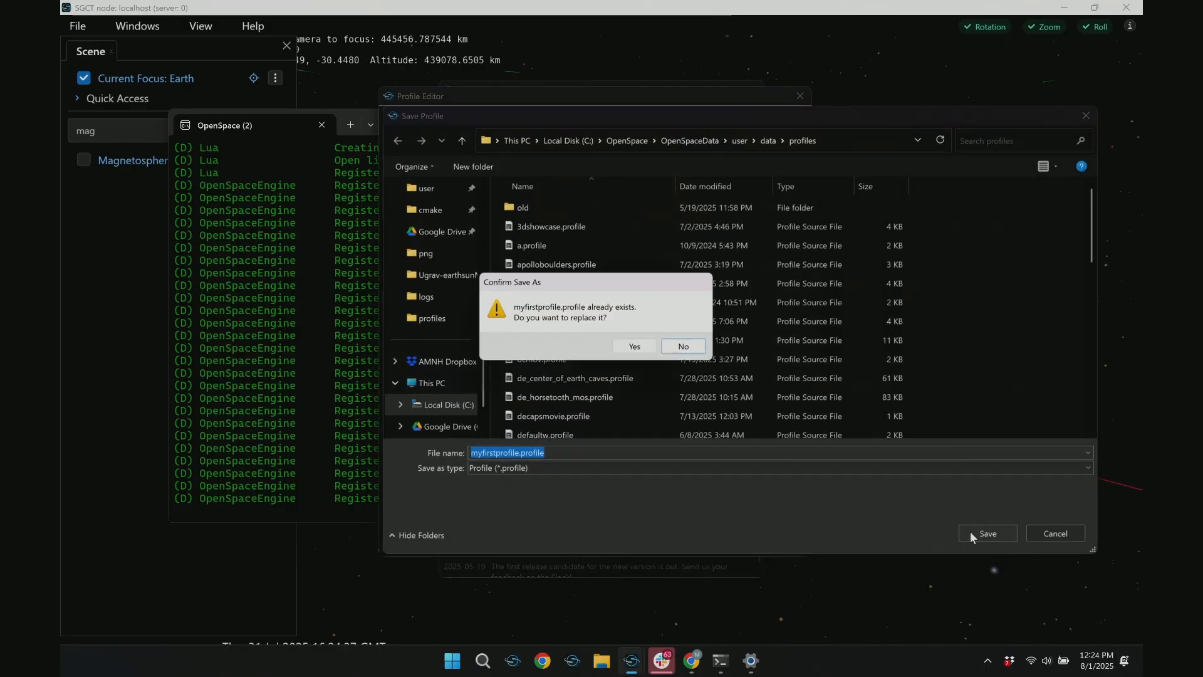
{"action": "left_click", "coordinate": [636, 350]}
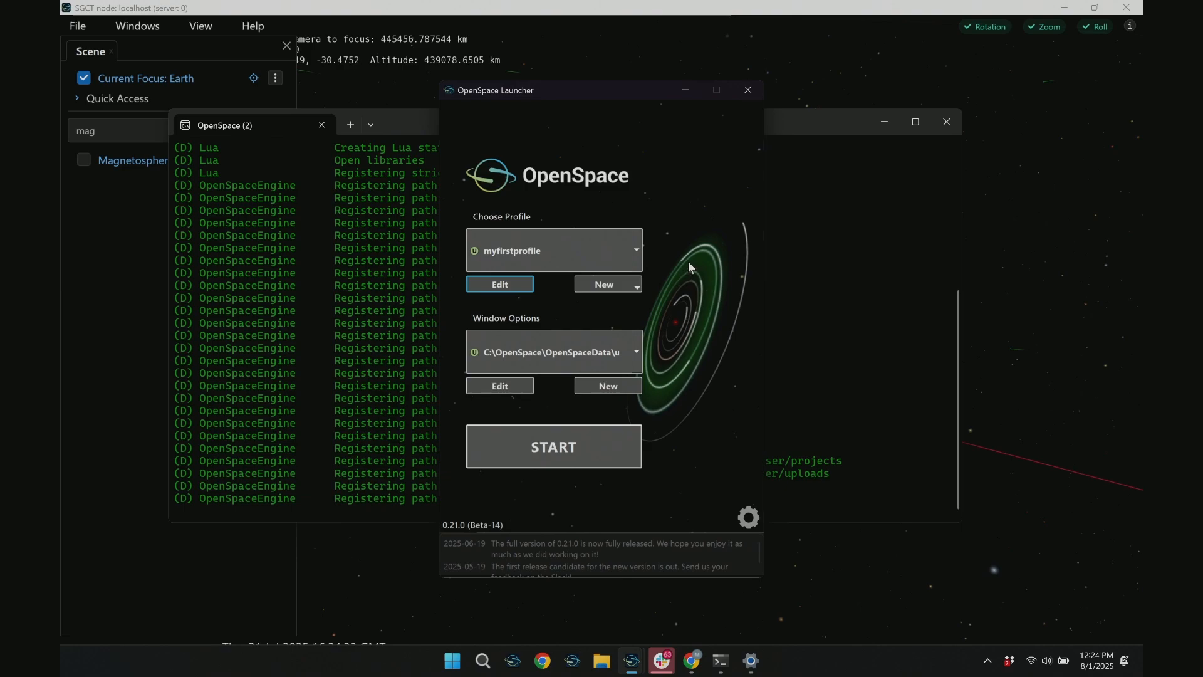
Review the profile's assets matching "magneto", keeping Earth's magnetosphere enabled, and save the asset selection
{"action": "left_click", "coordinate": [499, 284]}
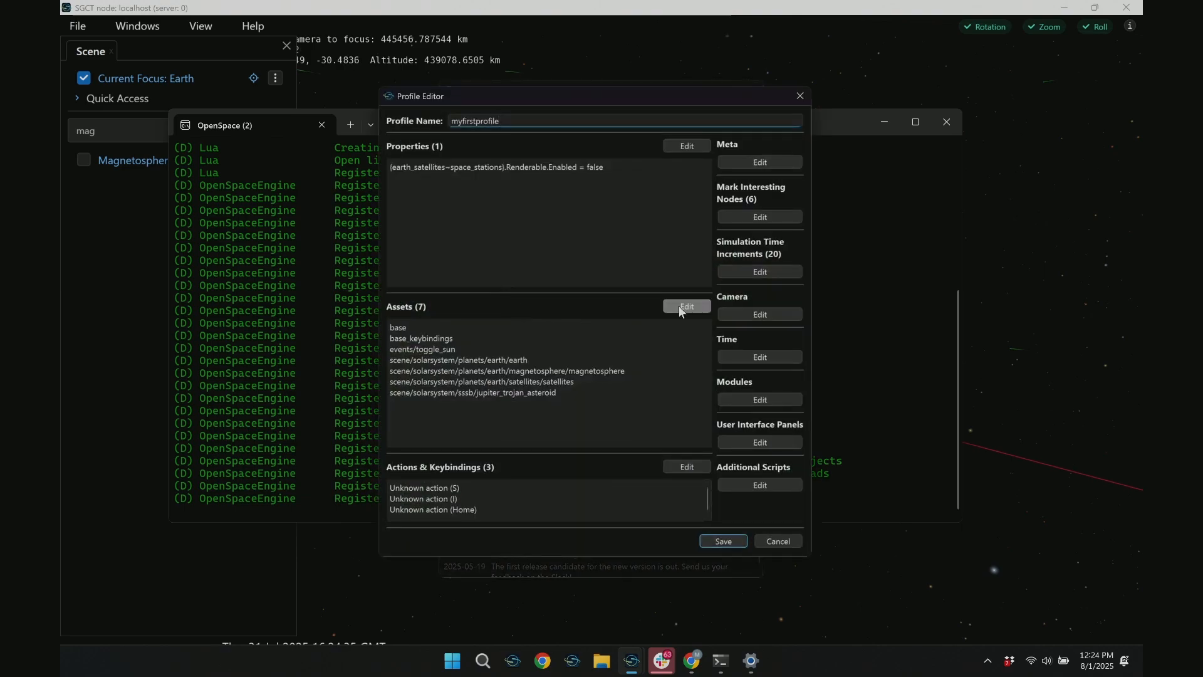
{"action": "left_click", "coordinate": [679, 307]}
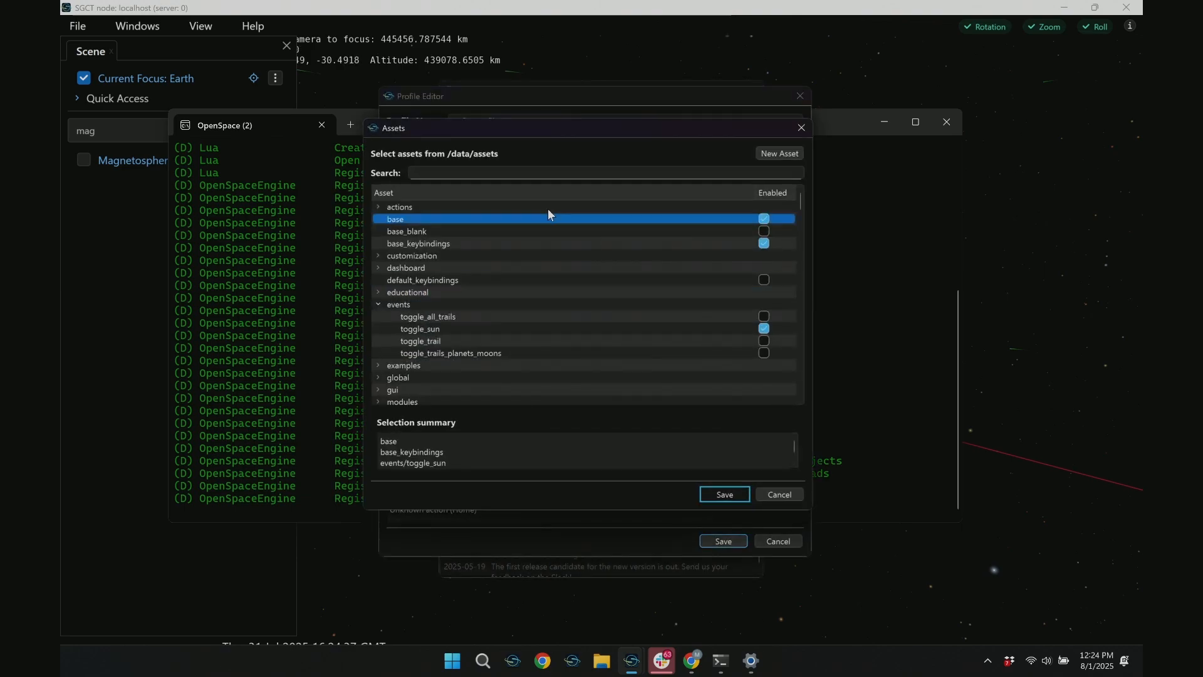
{"action": "left_click", "coordinate": [474, 171]}
{"action": "type", "text": "magneto"}
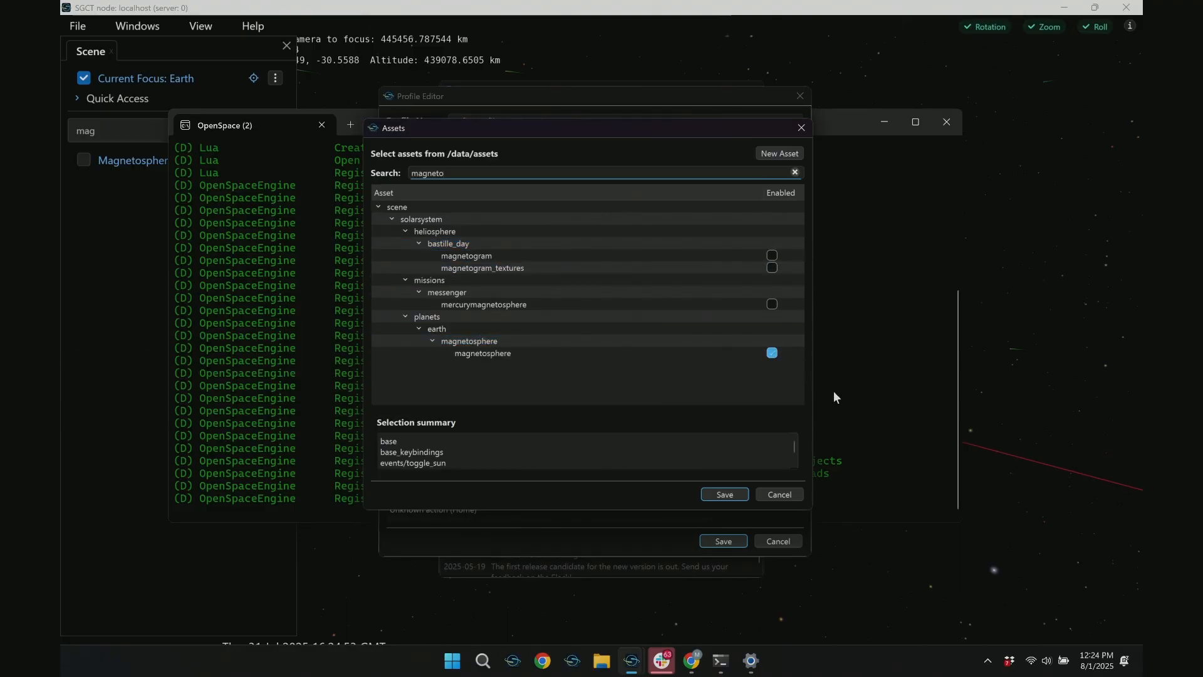
{"action": "left_click", "coordinate": [773, 358]}
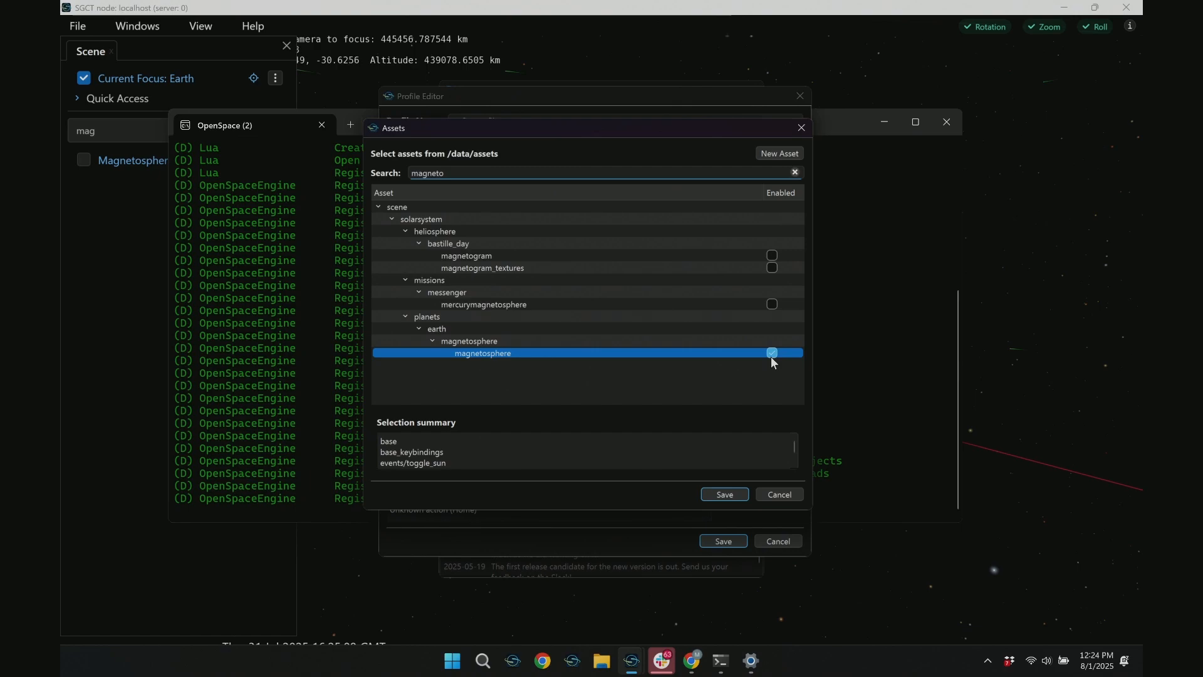
{"action": "left_click", "coordinate": [713, 494]}
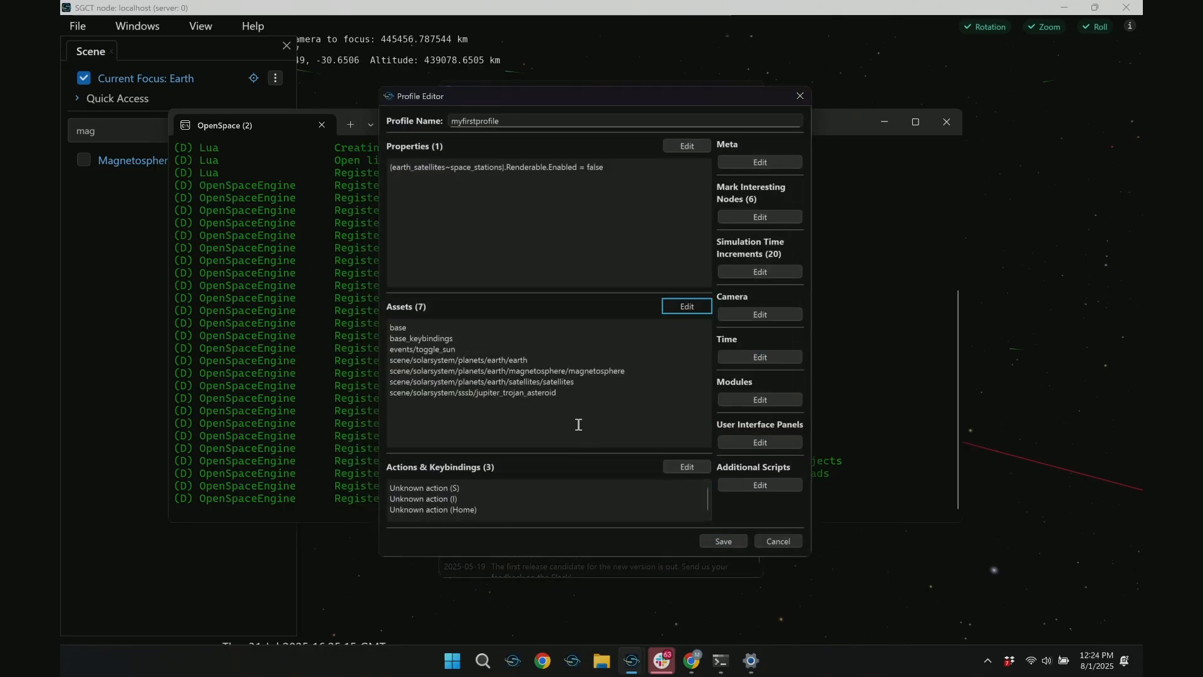
Save the profile again over myfirstprofile.profile
{"action": "left_click", "coordinate": [724, 541]}
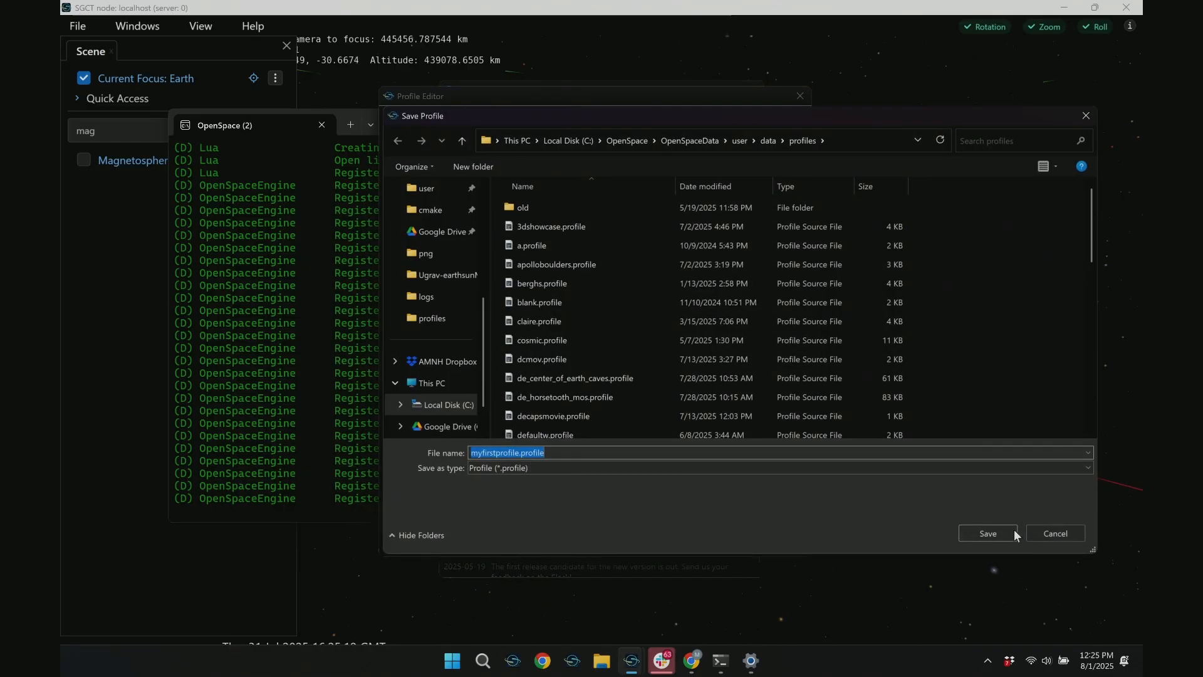
{"action": "left_click", "coordinate": [1001, 534]}
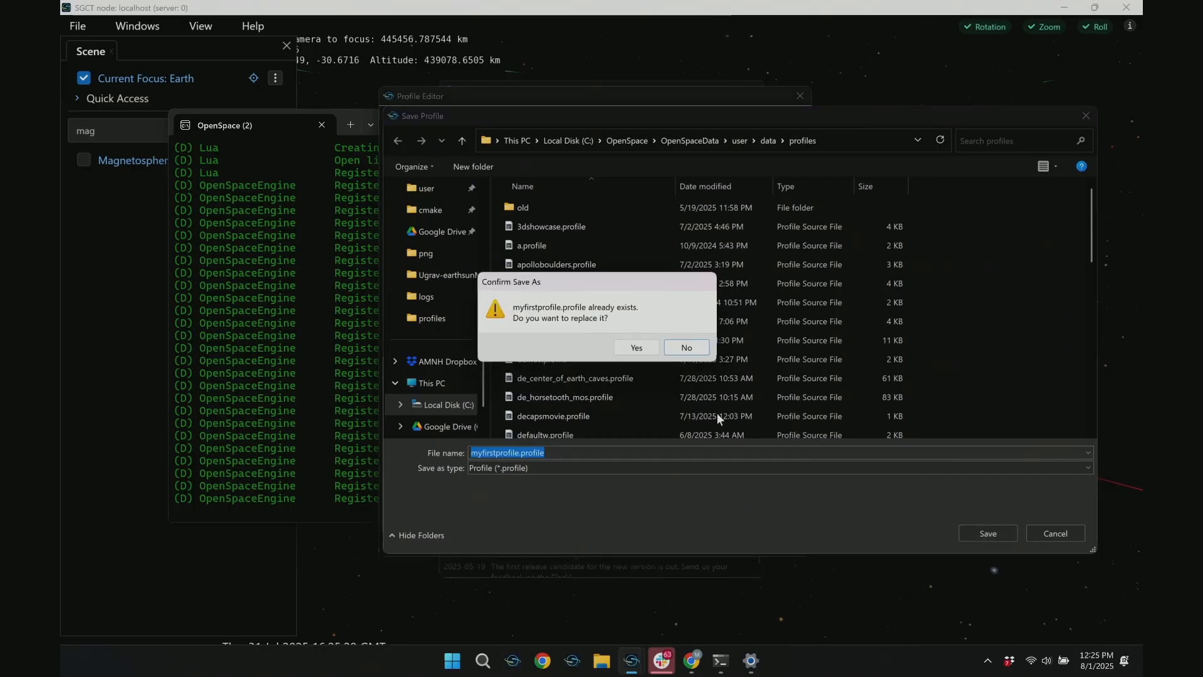
{"action": "left_click", "coordinate": [629, 349]}
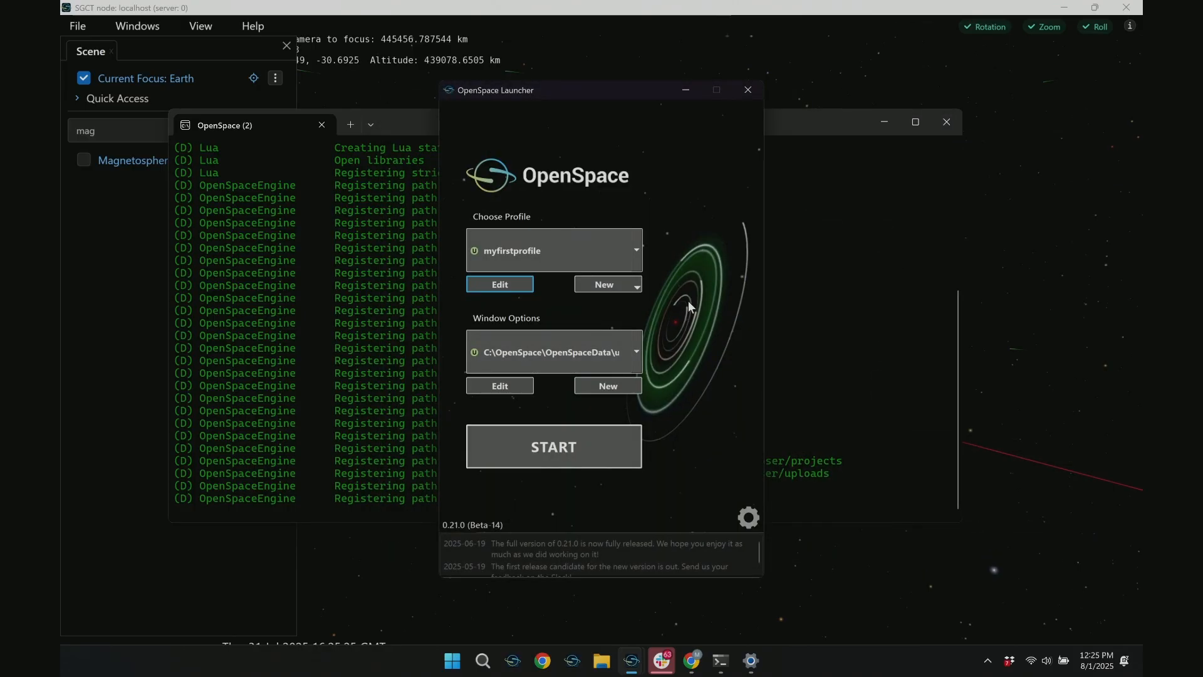
Review myfirstprofile's asset list without changing it and open its actions and keybindings
{"action": "left_click", "coordinate": [482, 285]}
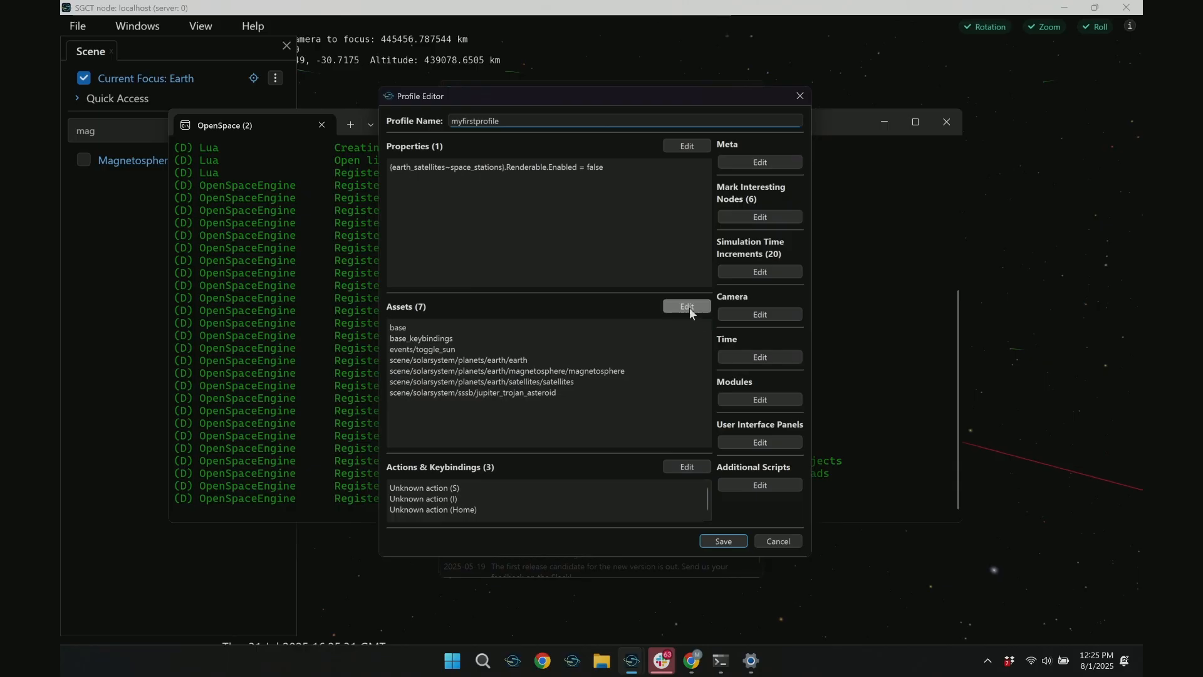
{"action": "left_click", "coordinate": [672, 306]}
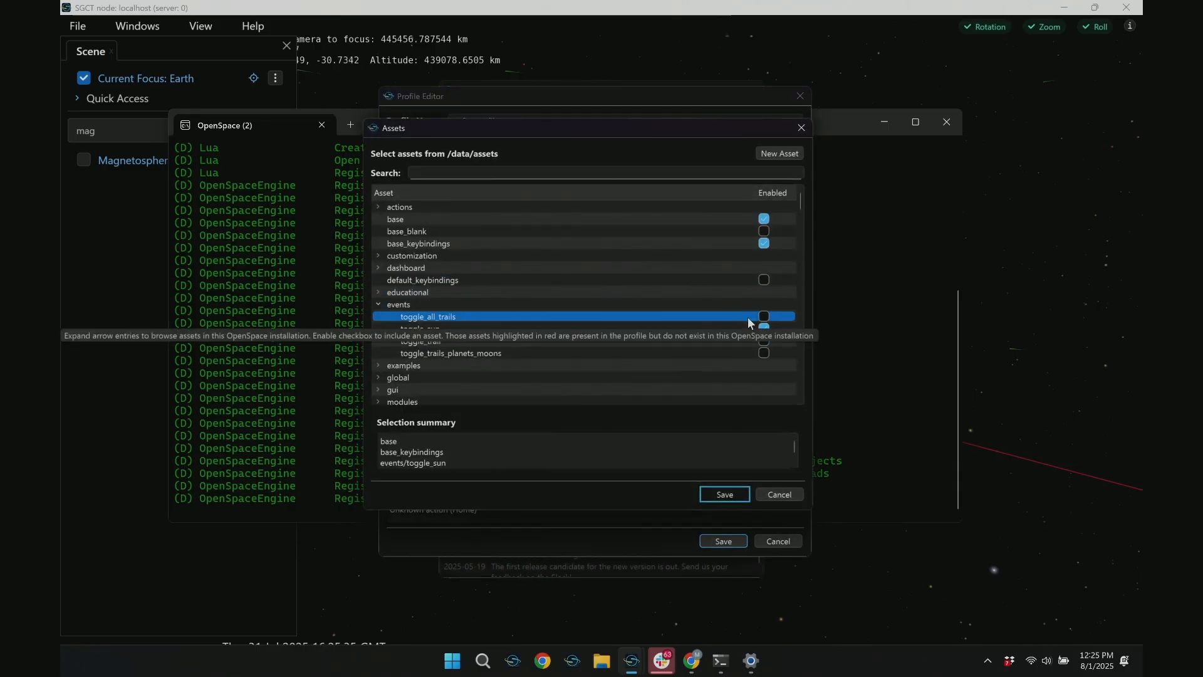
{"action": "left_click", "coordinate": [724, 495]}
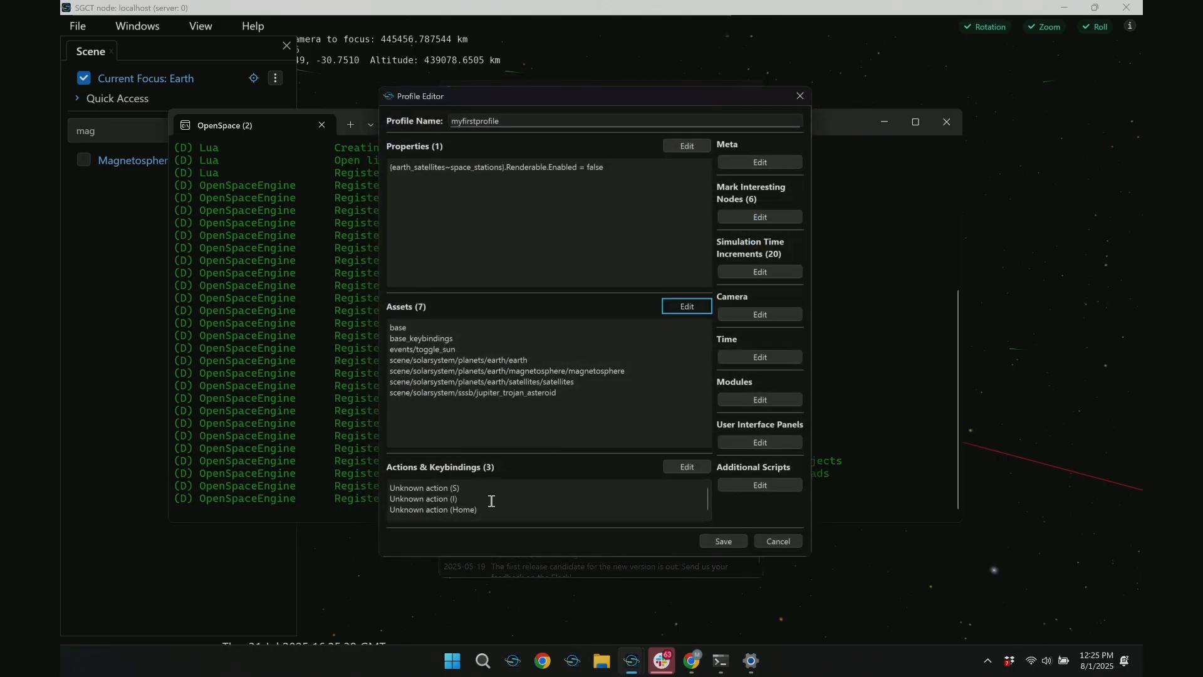
{"action": "left_click", "coordinate": [540, 512]}
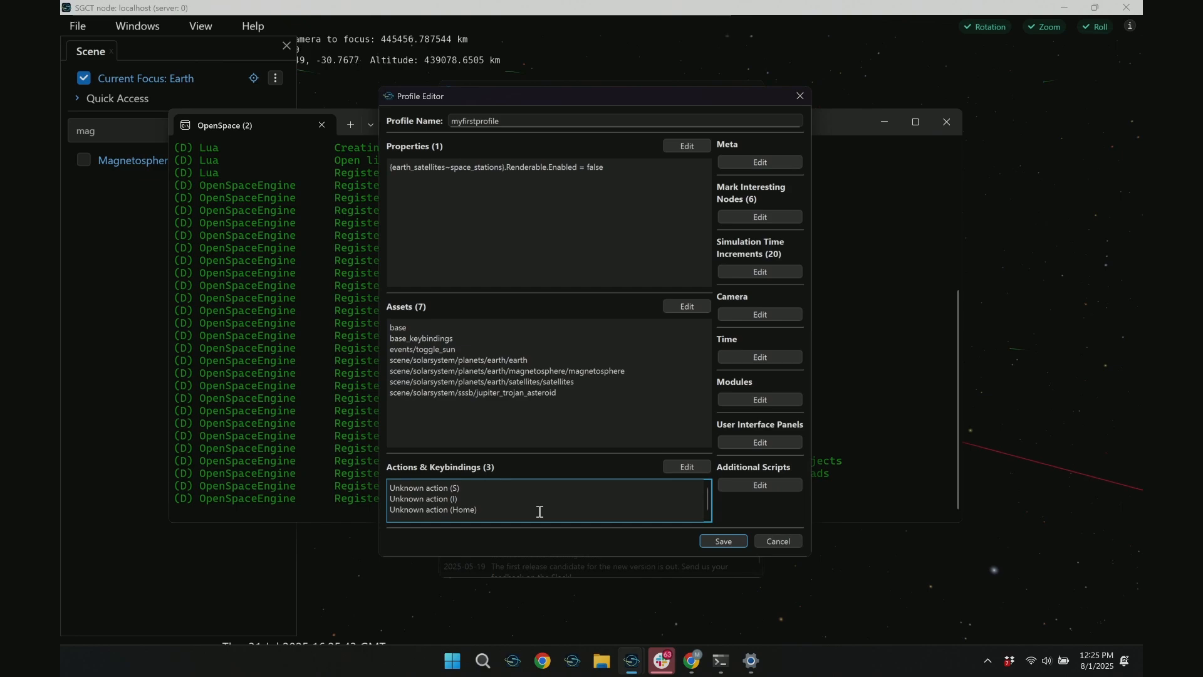
{"action": "left_click", "coordinate": [682, 469]}
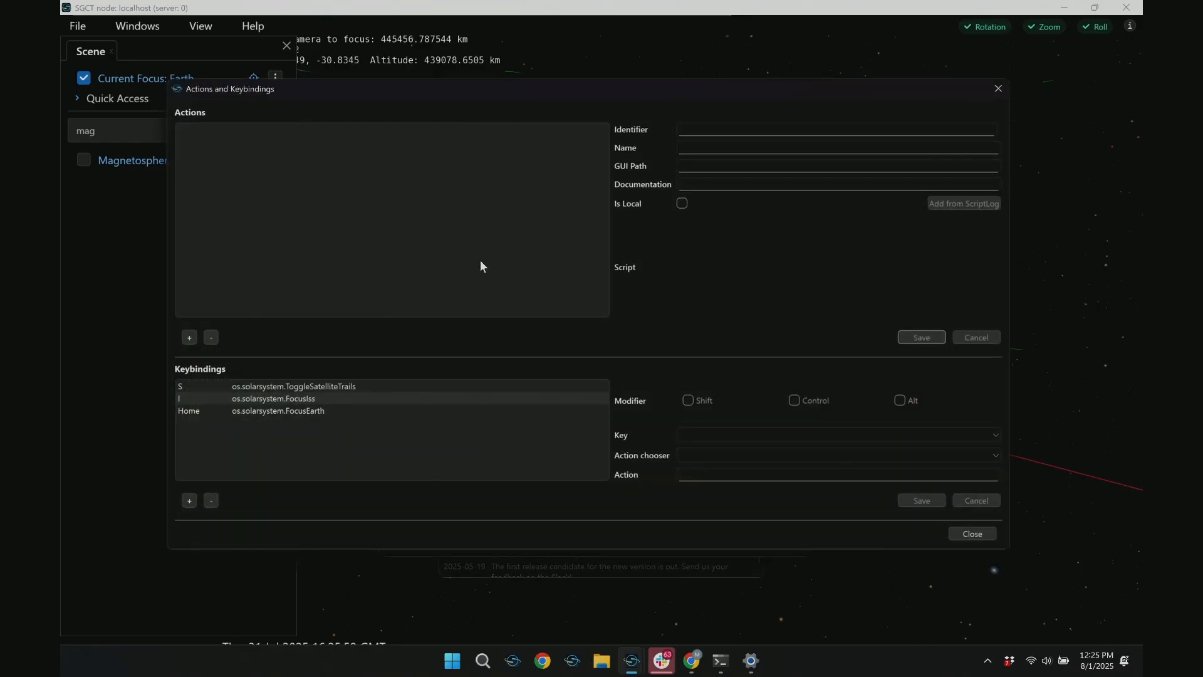
Switch to the running scene, fly in close to Earth, and pull far out to examine the Jupiter trojan asteroids
{"action": "left_click", "coordinate": [559, 636]}
{"action": "left_click_drag", "start_coordinate": [695, 419], "coordinate": [578, 518]}
{"action": "right_click_drag", "start_coordinate": [666, 108], "coordinate": [630, 363]}
{"action": "left_click_drag", "start_coordinate": [630, 362], "coordinate": [625, 318]}
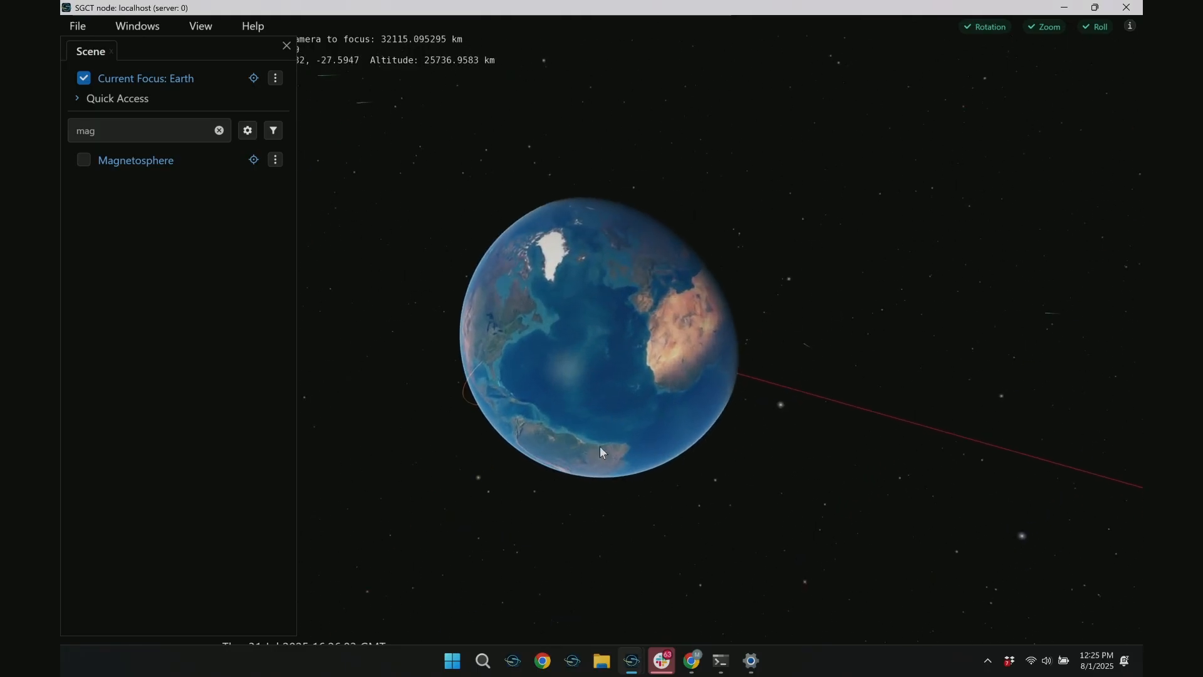
{"action": "right_click_drag", "start_coordinate": [658, 590], "coordinate": [652, 2]}
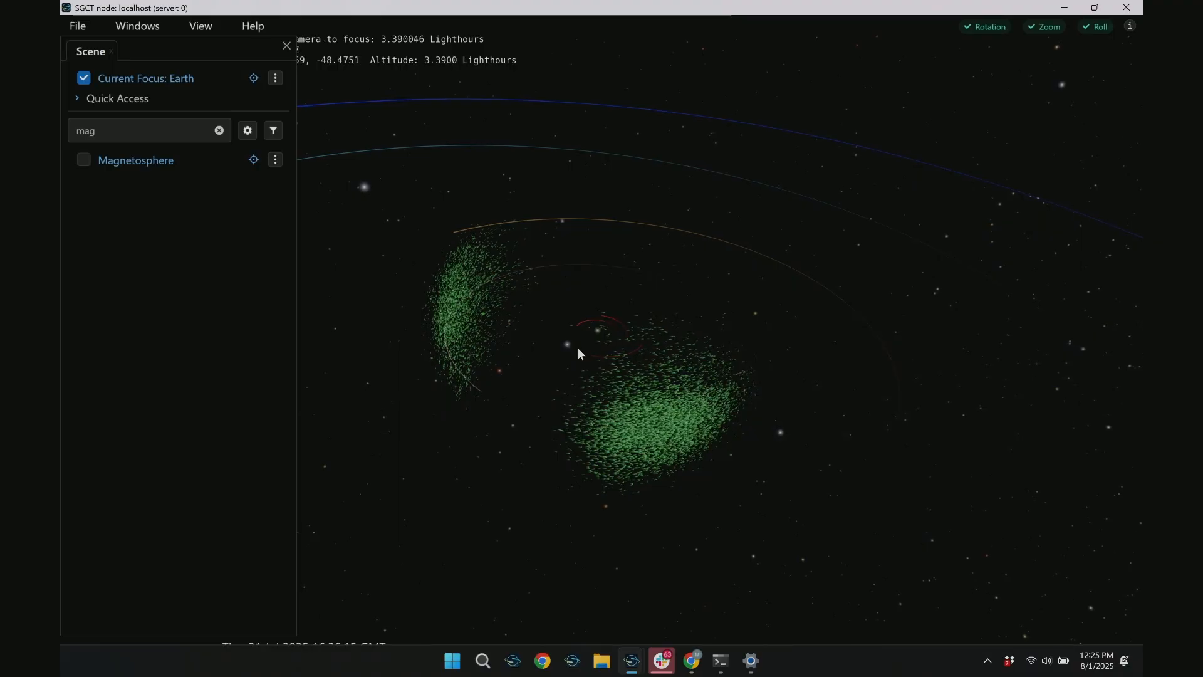
Return to the profile editor, examine the existing actions and keybindings, and close the editor without saving
{"action": "key", "text": "alt+Tab"}
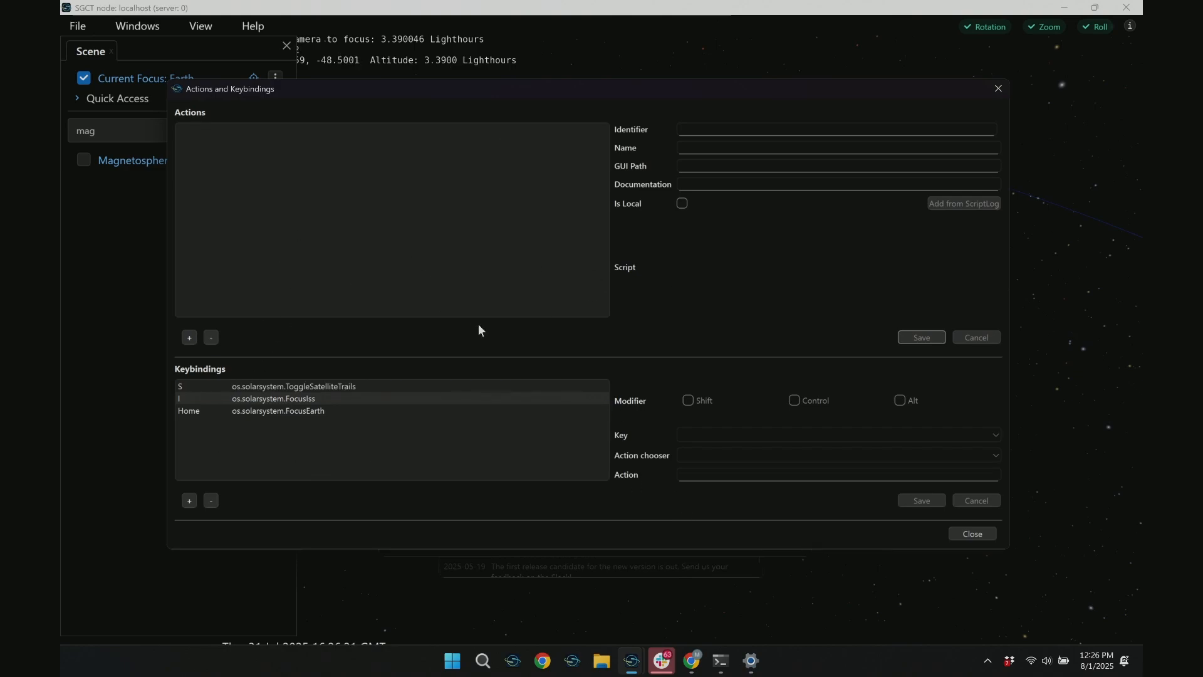
{"action": "left_click", "coordinate": [999, 88]}
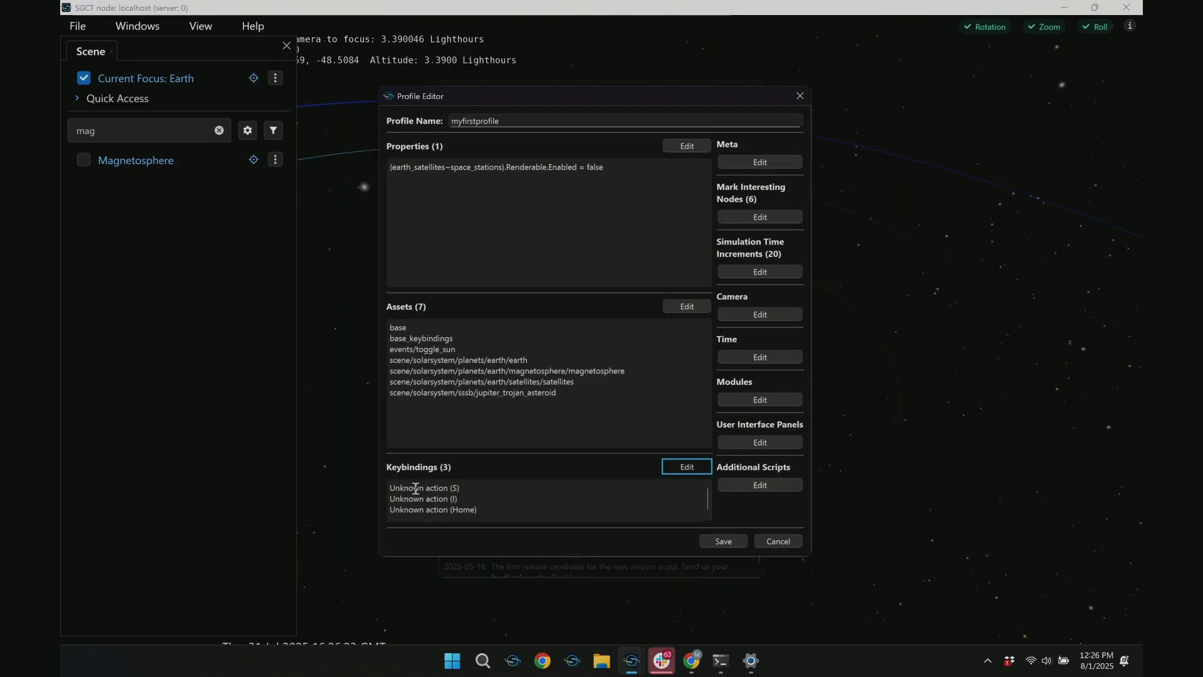
{"action": "left_click_drag", "start_coordinate": [416, 489], "coordinate": [543, 507]}
{"action": "left_click", "coordinate": [457, 489]}
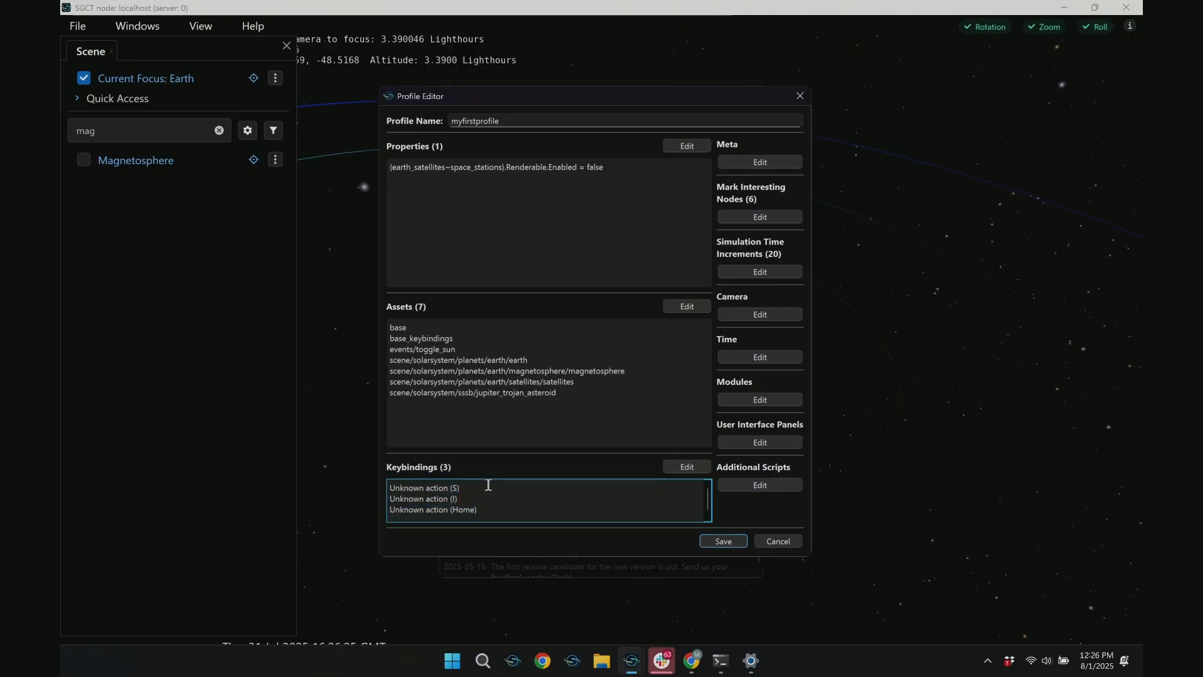
{"action": "left_click", "coordinate": [688, 468]}
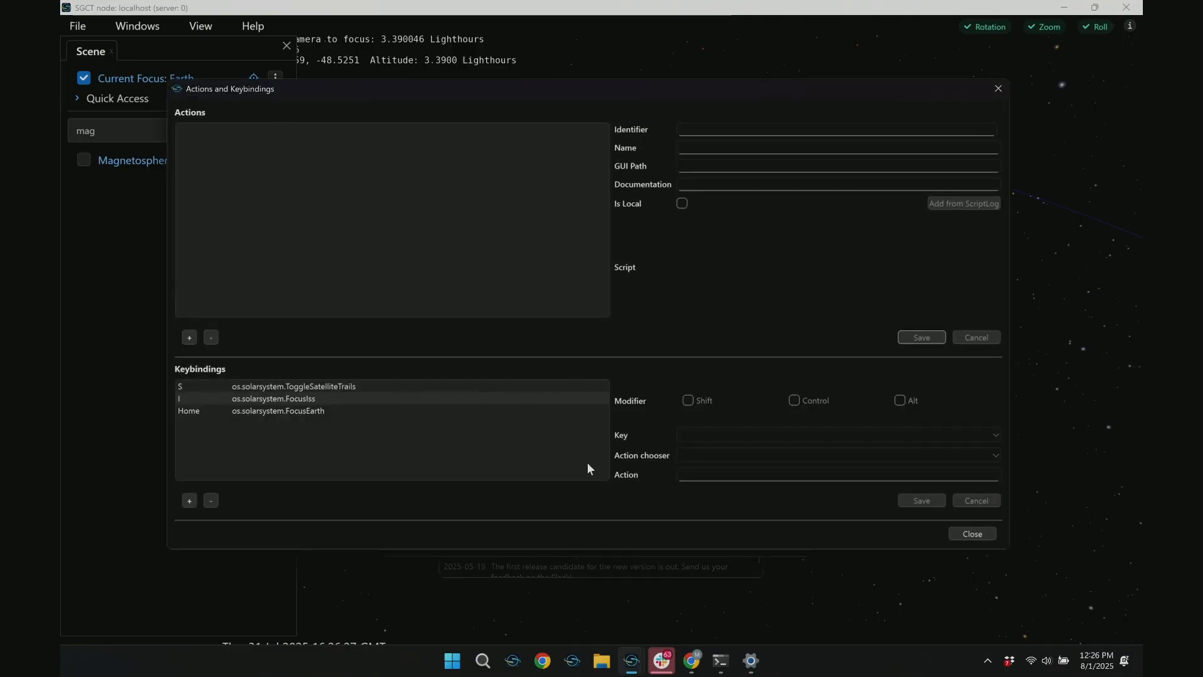
{"action": "left_click", "coordinate": [998, 89]}
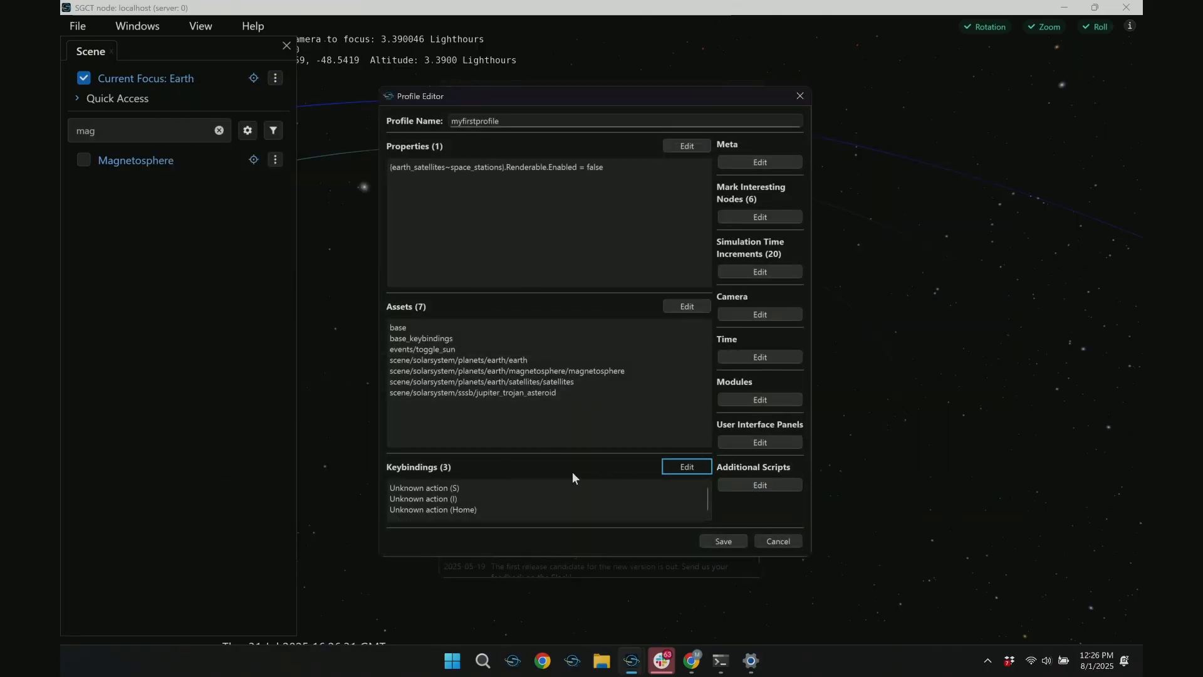
{"action": "left_click", "coordinate": [669, 470]}
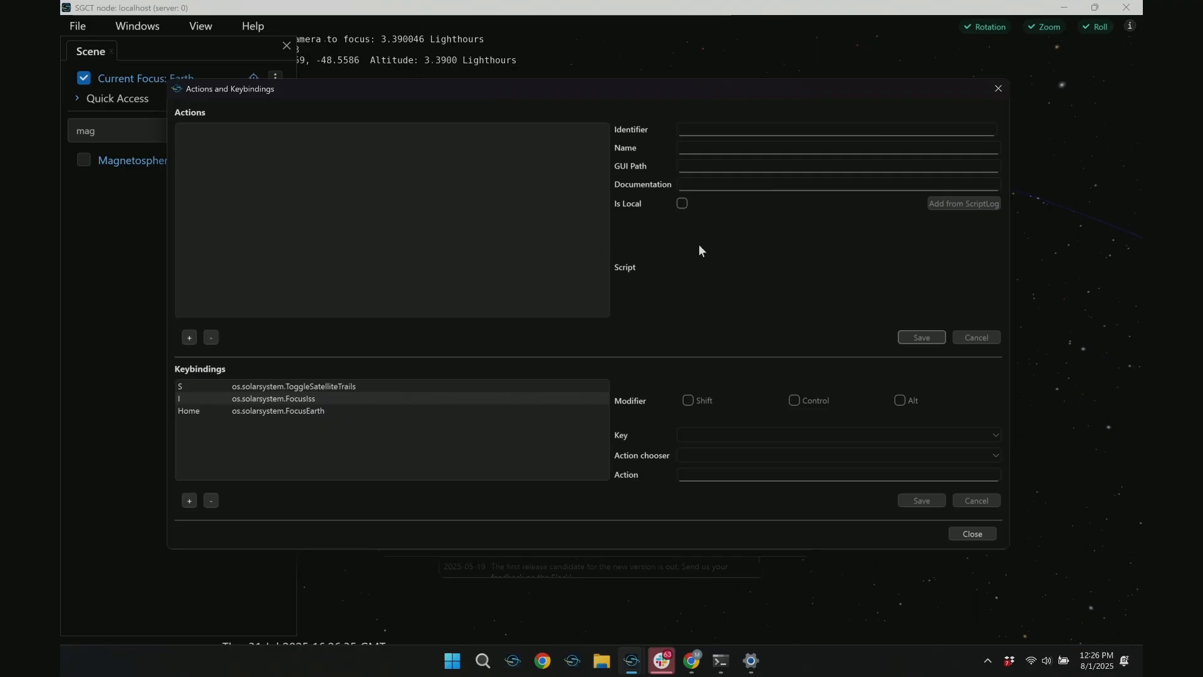
{"action": "left_click", "coordinate": [998, 89]}
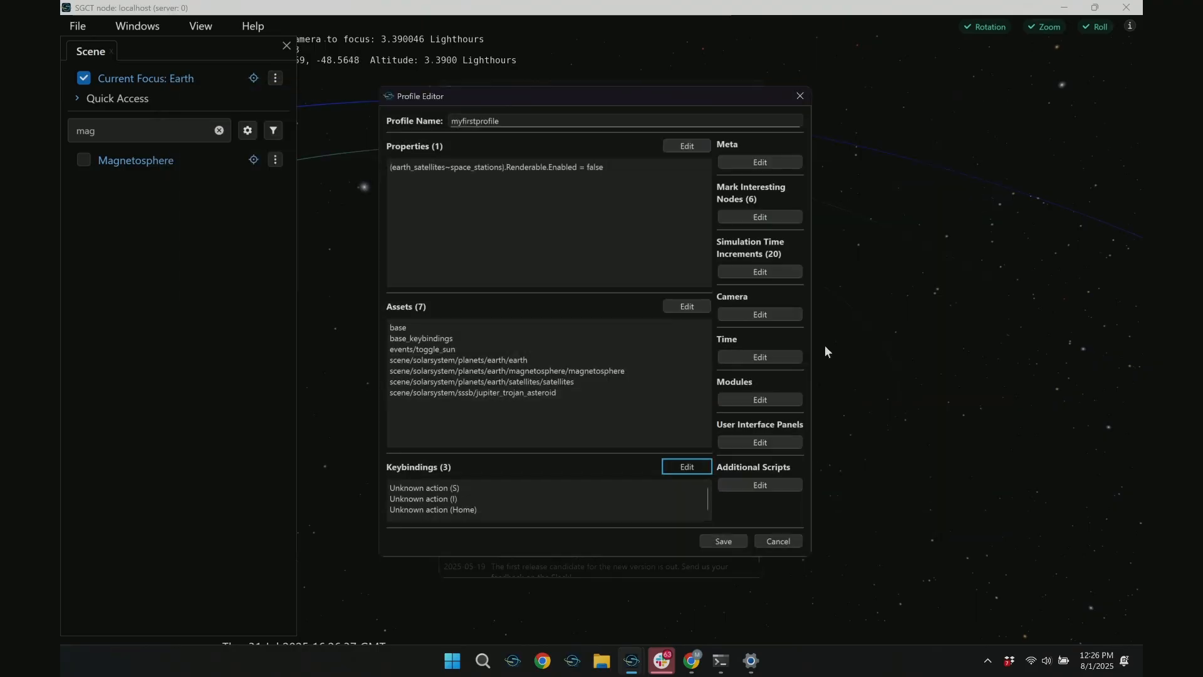
{"action": "left_click", "coordinate": [764, 540]}
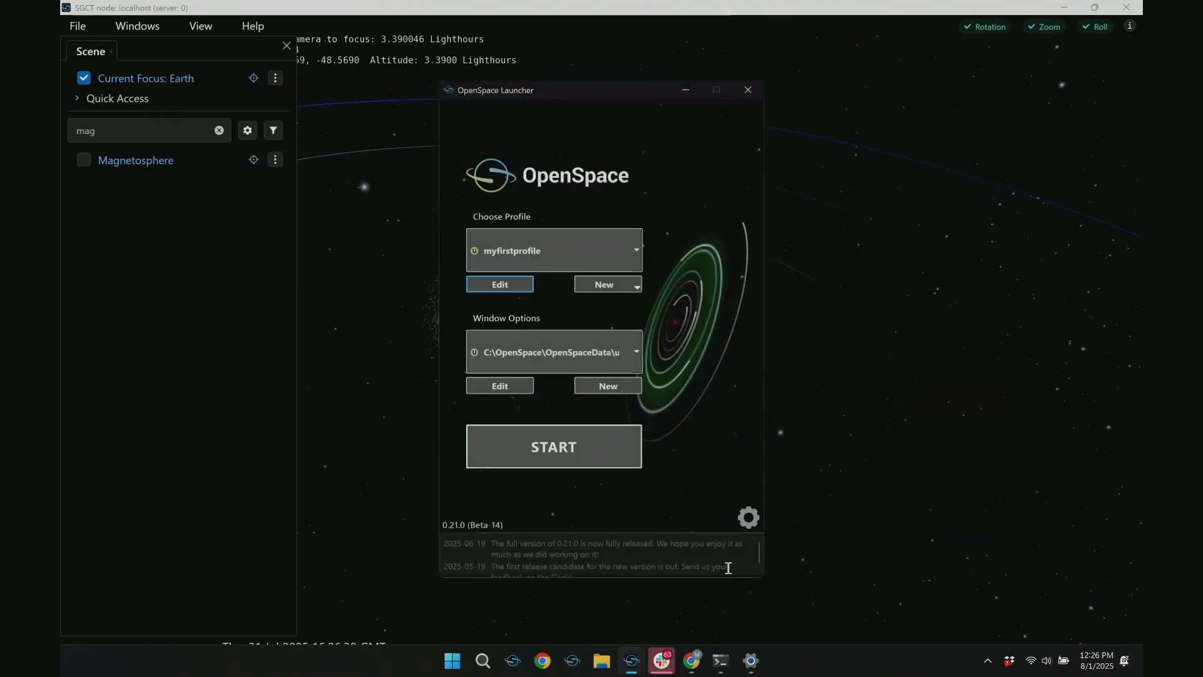
Open myfirstprofile's actions and keybindings for editing and add a new action named "Turn of jupiter trojan"
{"action": "left_click", "coordinate": [498, 286]}
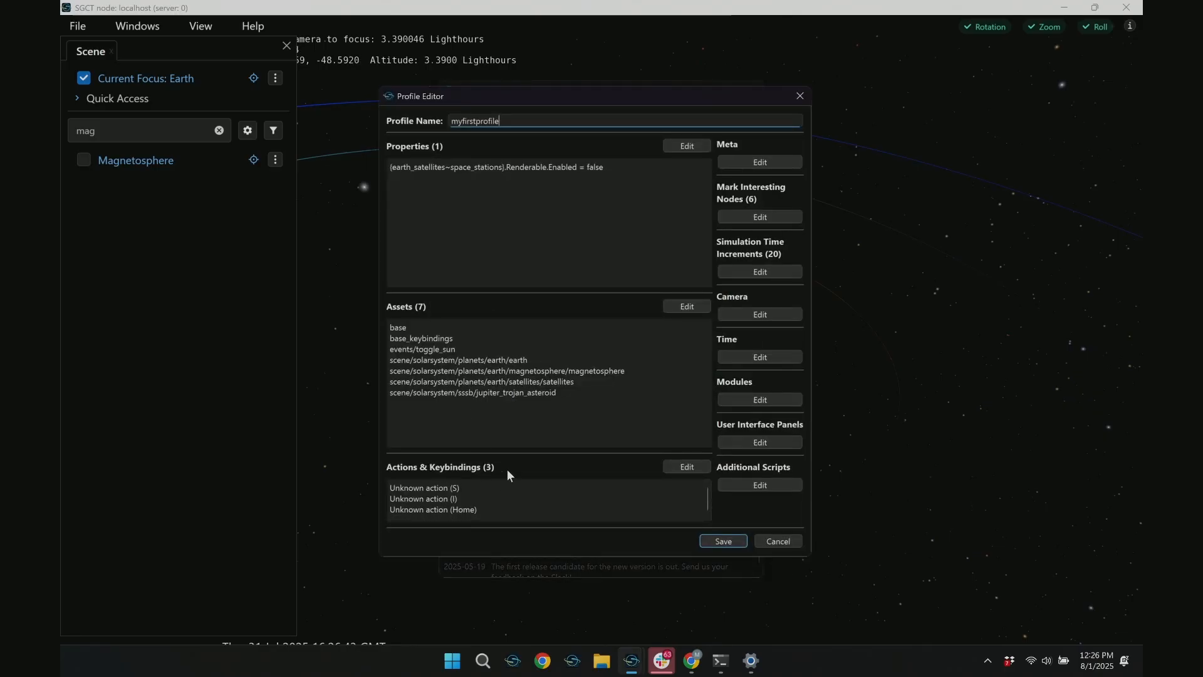
{"action": "mouse_move", "coordinate": [629, 664]}
{"action": "left_click", "coordinate": [668, 470]}
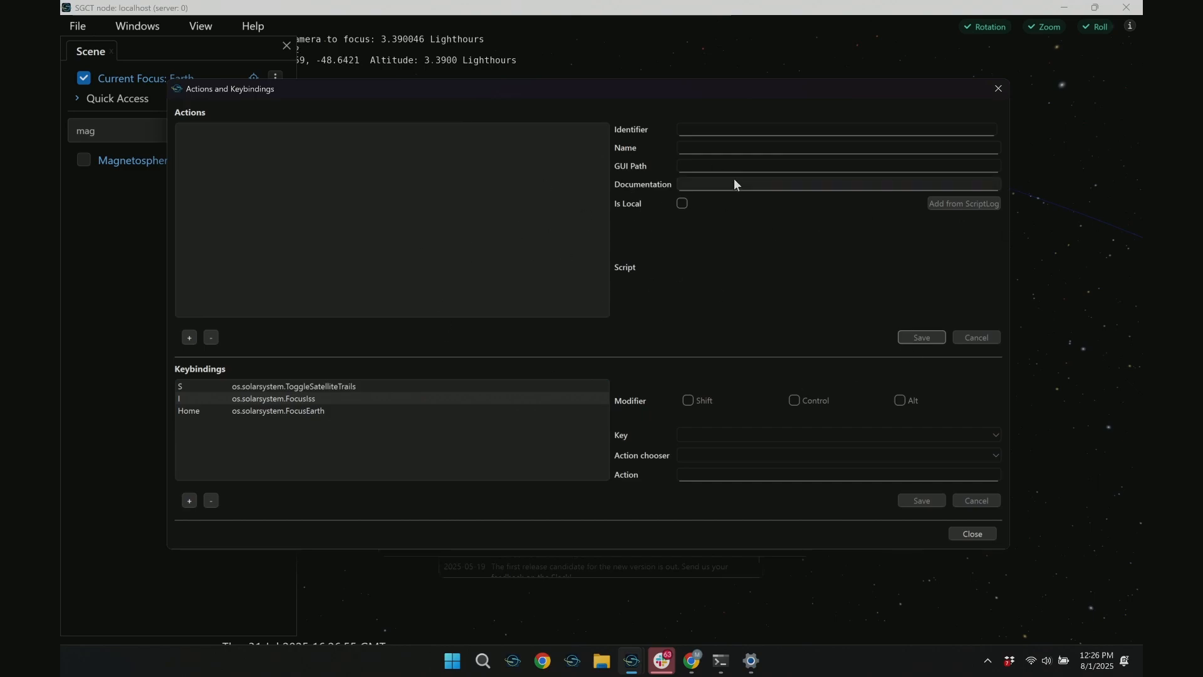
{"action": "left_click", "coordinate": [189, 337]}
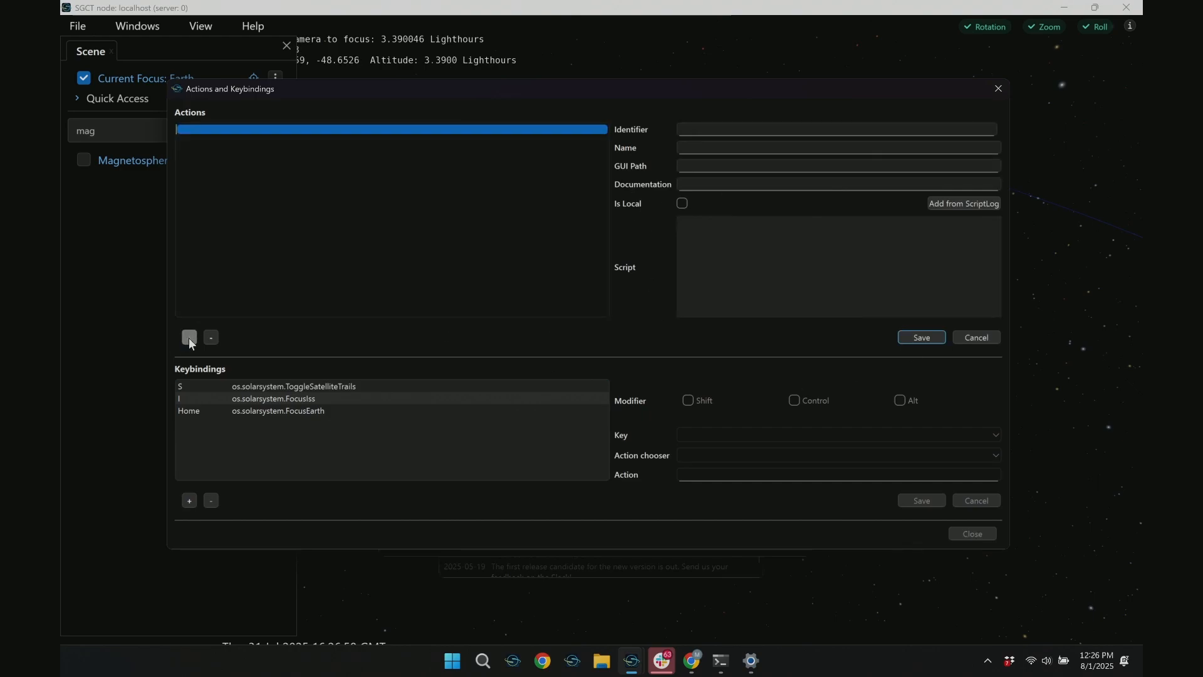
{"action": "left_click", "coordinate": [683, 146]}
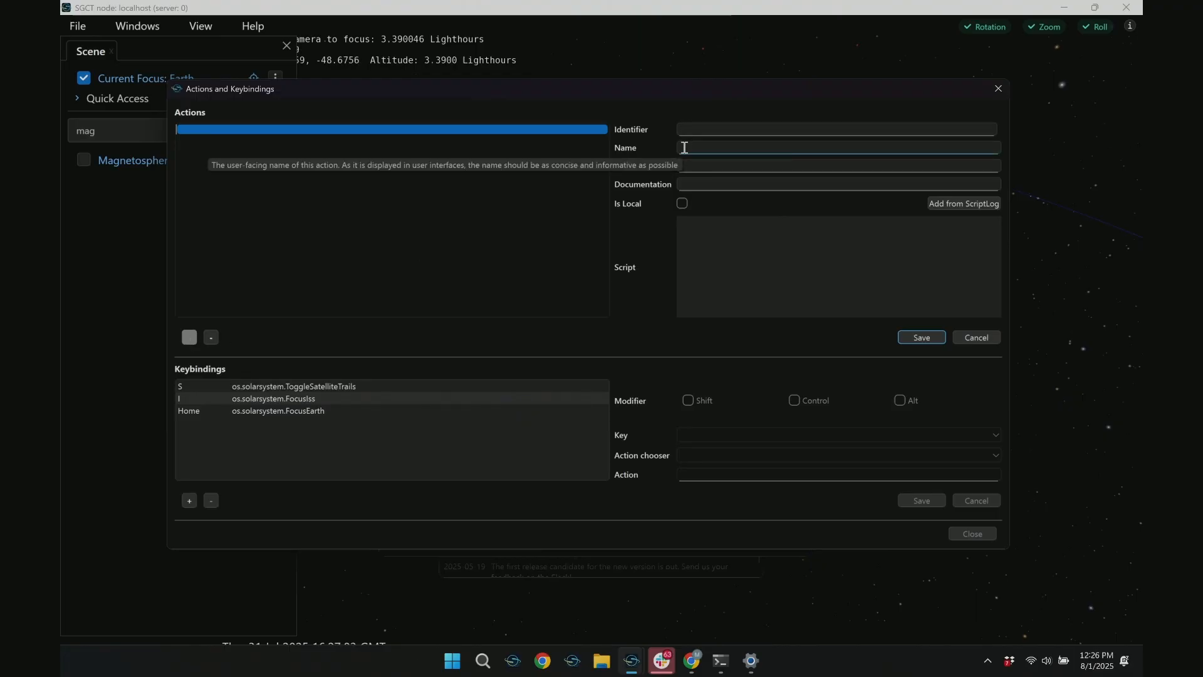
{"action": "type", "text": "Turn of jupiter trojan"}
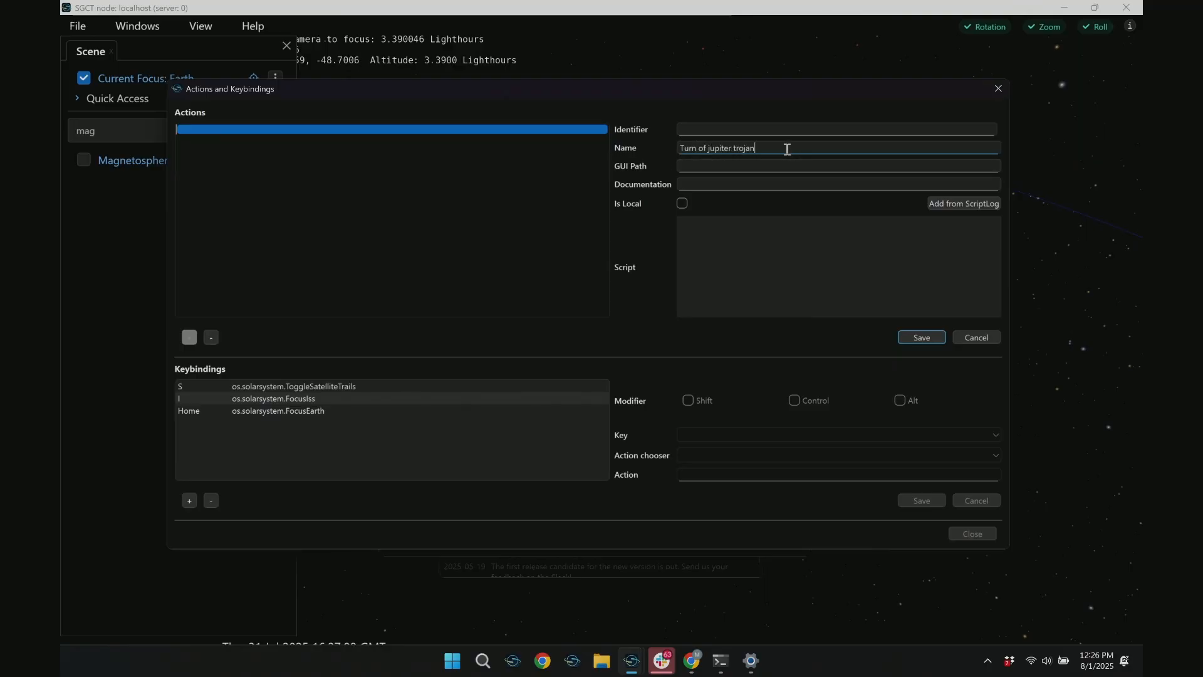
Copy the new action's name into its identifier
{"action": "left_click", "coordinate": [722, 128]}
{"action": "left_click", "coordinate": [760, 148]}
{"action": "key", "text": "ctrl+a"}
{"action": "key", "text": "ctrl+c"}
{"action": "left_click", "coordinate": [693, 129]}
{"action": "key", "text": "ctrl+v"}
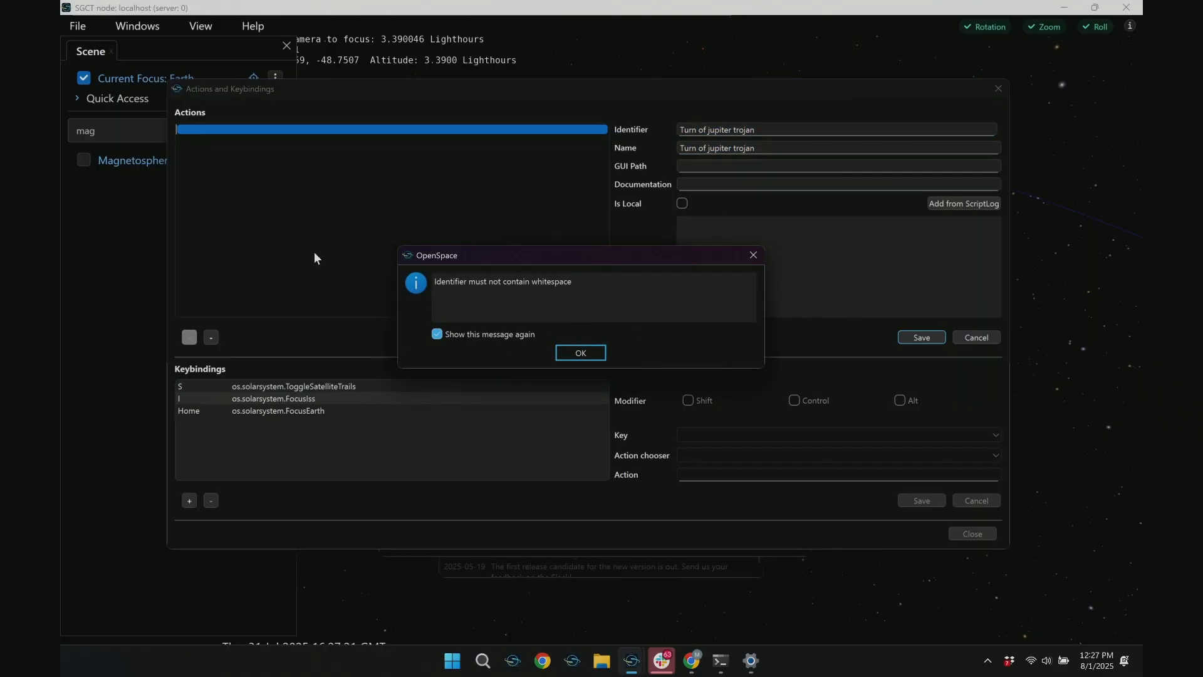
Remove all spaces from the action's identifier so that it reads Turnofjupitertrojan
{"action": "left_click", "coordinate": [581, 352]}
{"action": "left_click", "coordinate": [736, 130]}
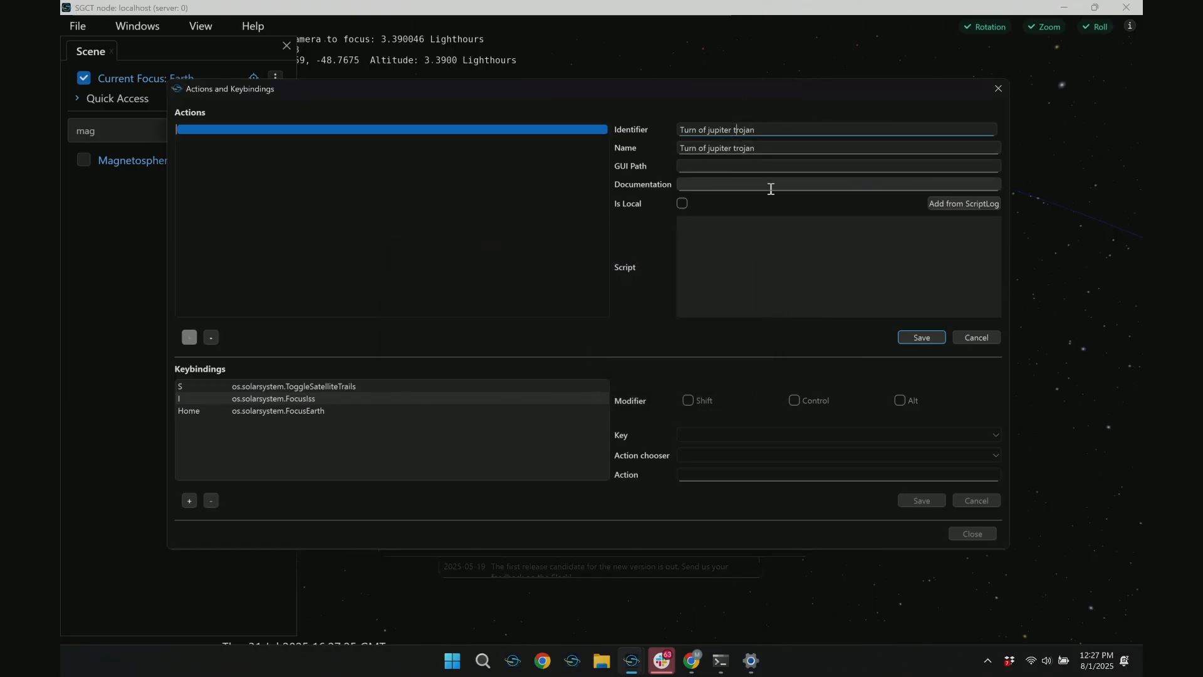
{"action": "left_click", "coordinate": [771, 188]}
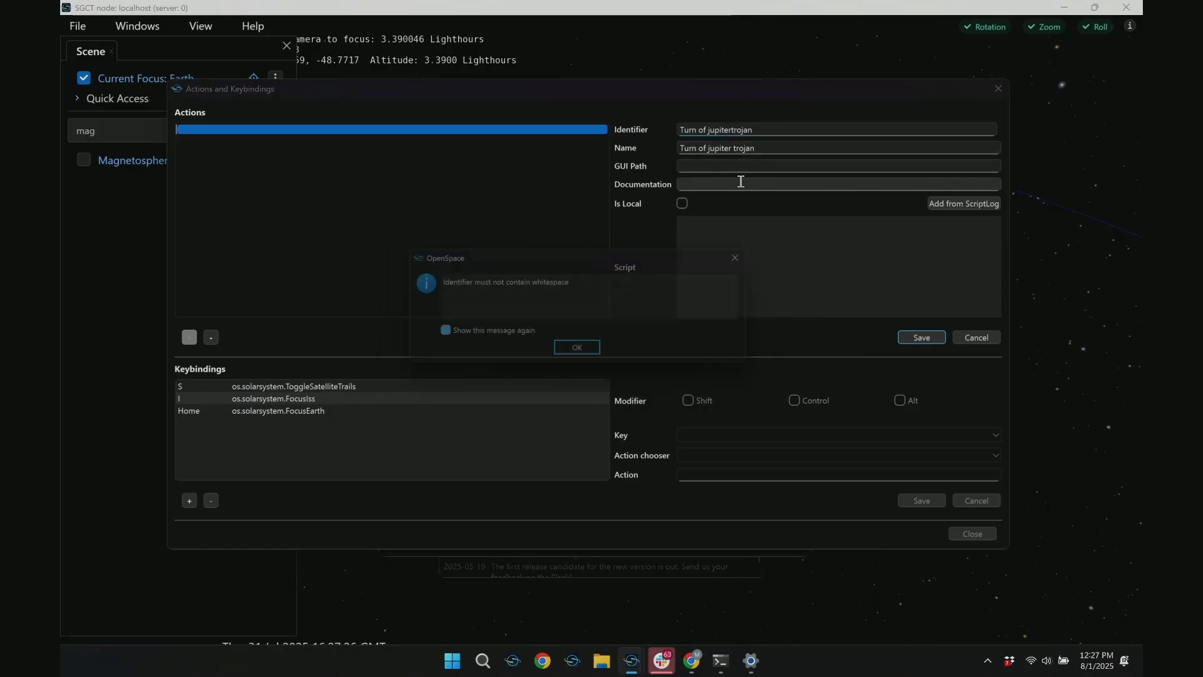
{"action": "left_click", "coordinate": [576, 352]}
{"action": "left_click", "coordinate": [708, 130]}
{"action": "key", "text": "BackSpace"}
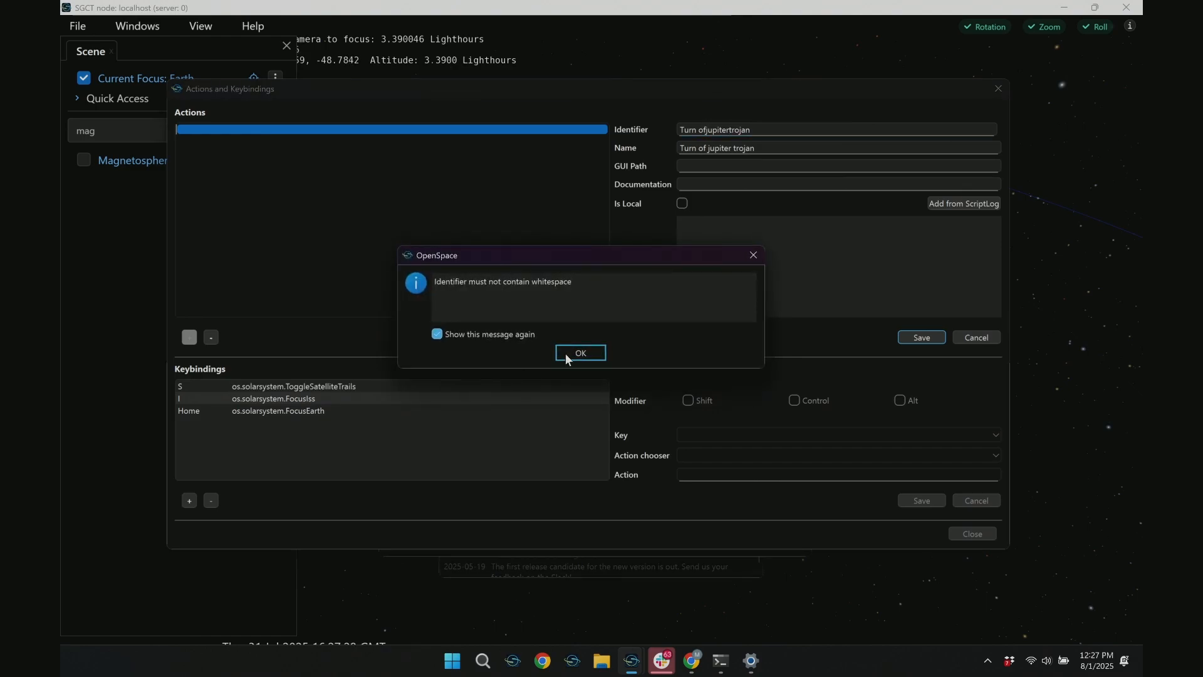
{"action": "left_click", "coordinate": [575, 351]}
{"action": "left_click", "coordinate": [698, 129]}
{"action": "key", "text": "BackSpace"}
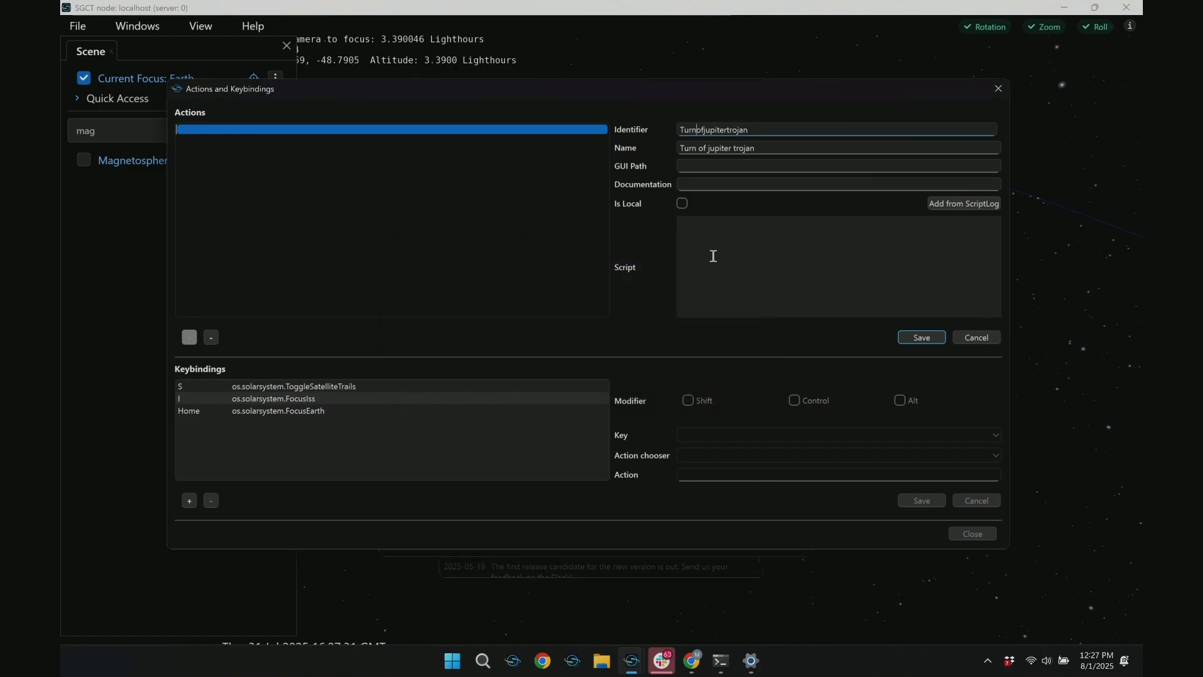
{"action": "left_click", "coordinate": [719, 167]}
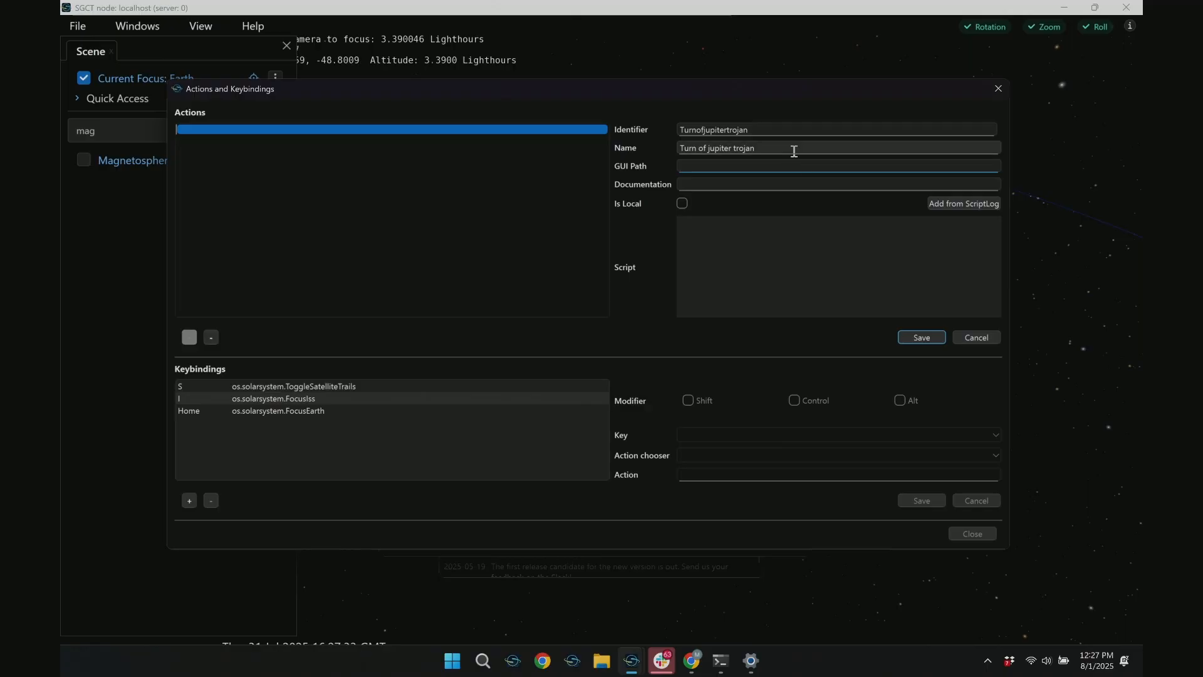
{"action": "left_click", "coordinate": [784, 128]}
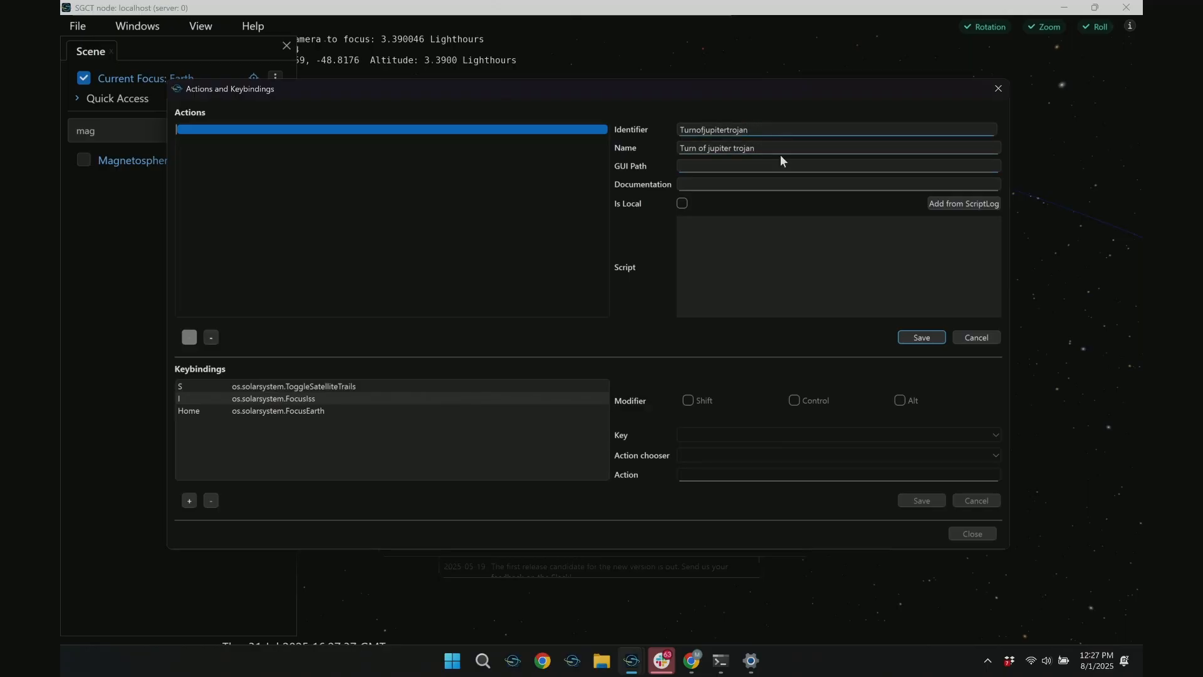
{"action": "left_click", "coordinate": [760, 148]}
{"action": "left_click", "coordinate": [757, 128]}
Check the existing action folders in the running scene and set the new action's GUI path to a top-level folder with the author's first name
{"action": "left_click", "coordinate": [709, 169]}
{"action": "left_click", "coordinate": [245, 604]}
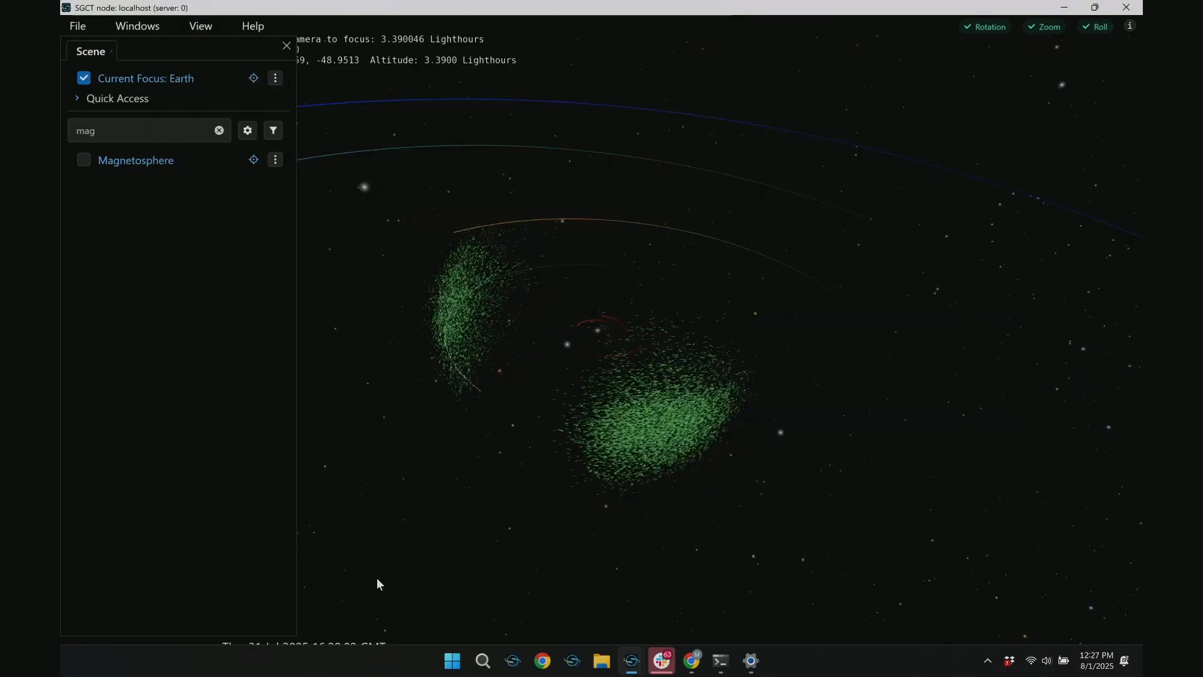
{"action": "key", "text": "super"}
{"action": "key", "text": "super"}
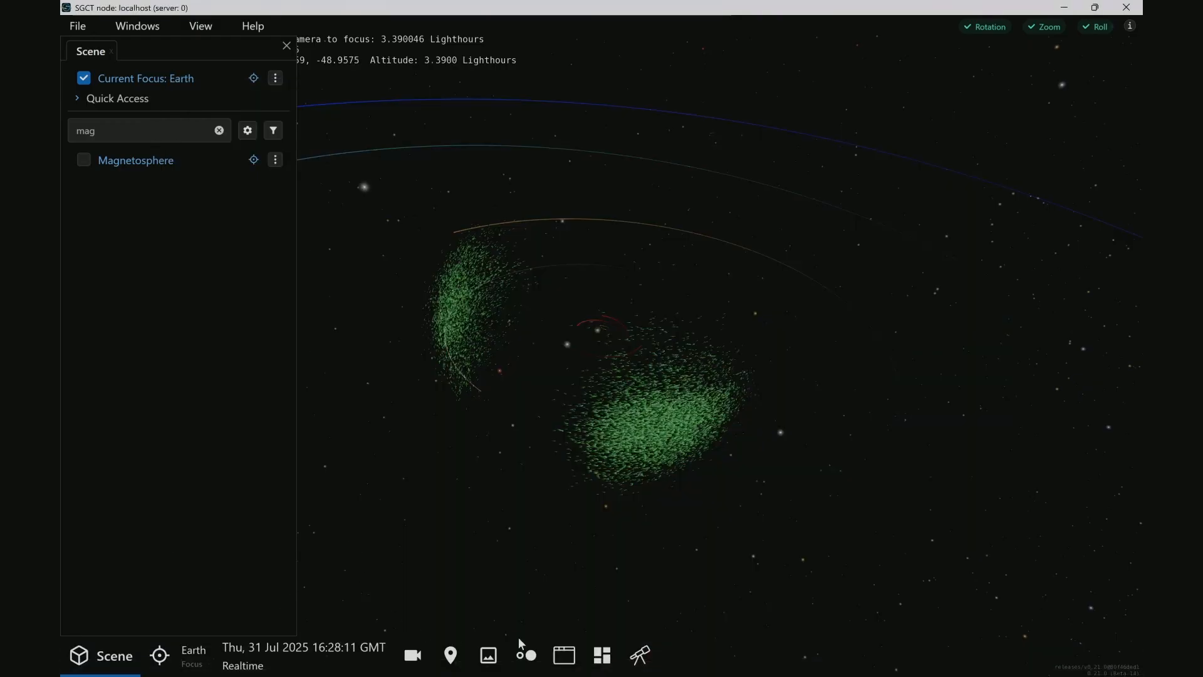
{"action": "left_click", "coordinate": [601, 655]}
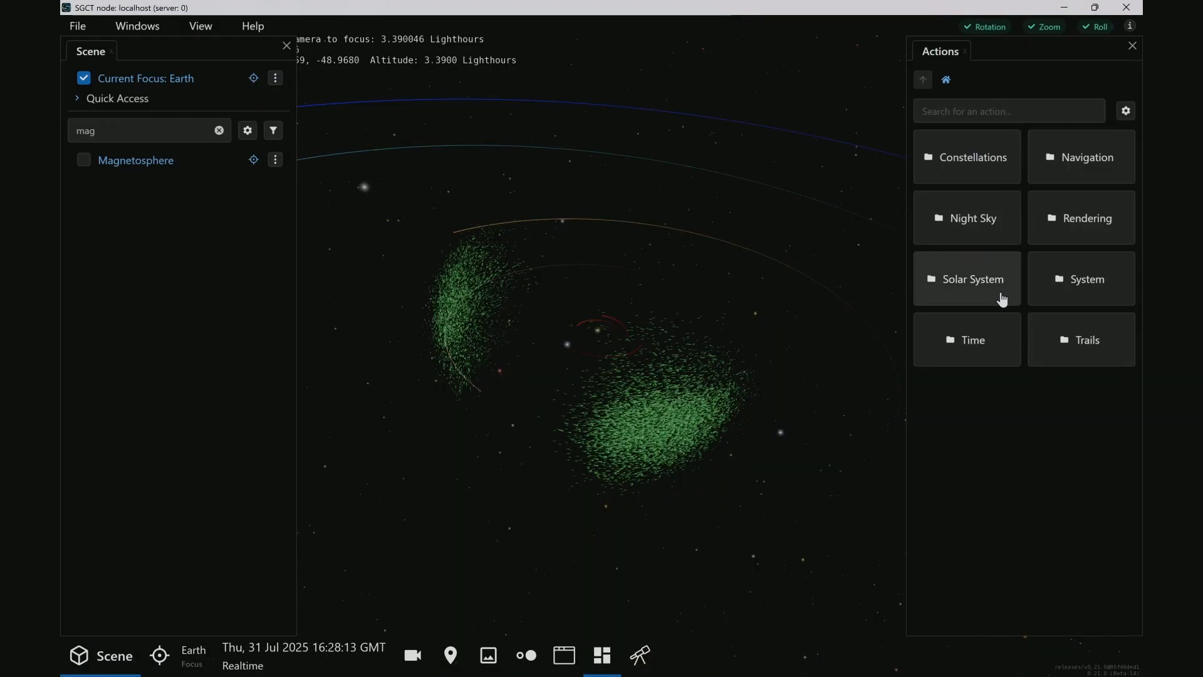
{"action": "key", "text": "alt+Tab"}
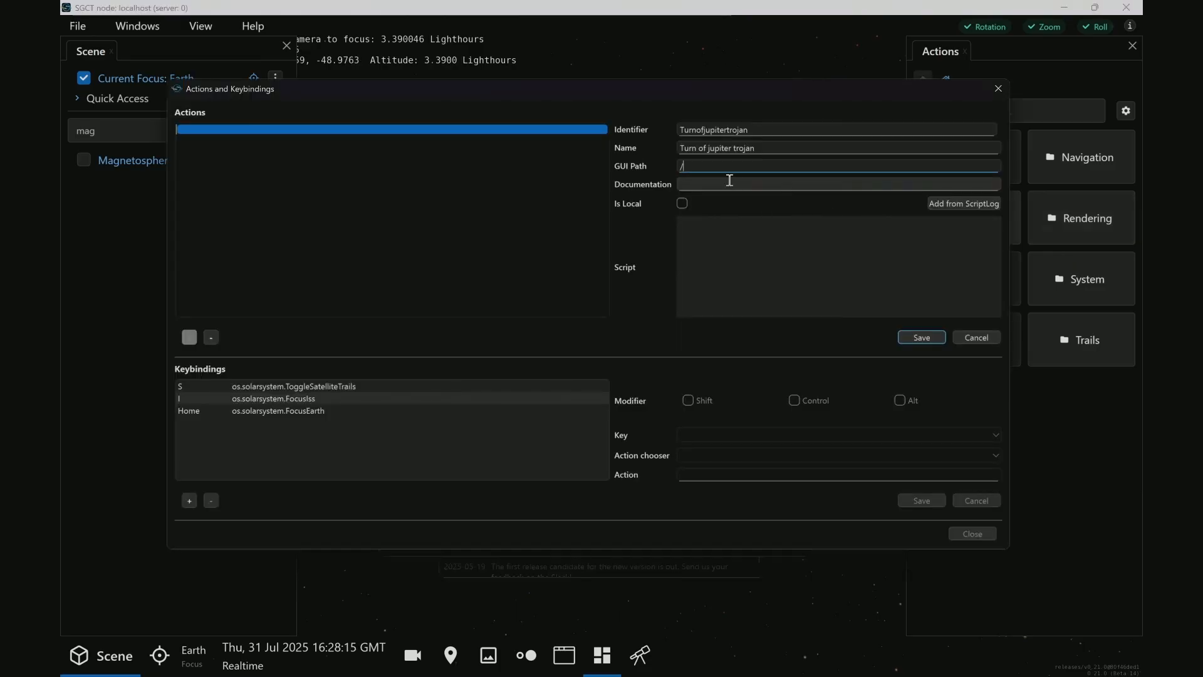
{"action": "left_click", "coordinate": [1021, 430]}
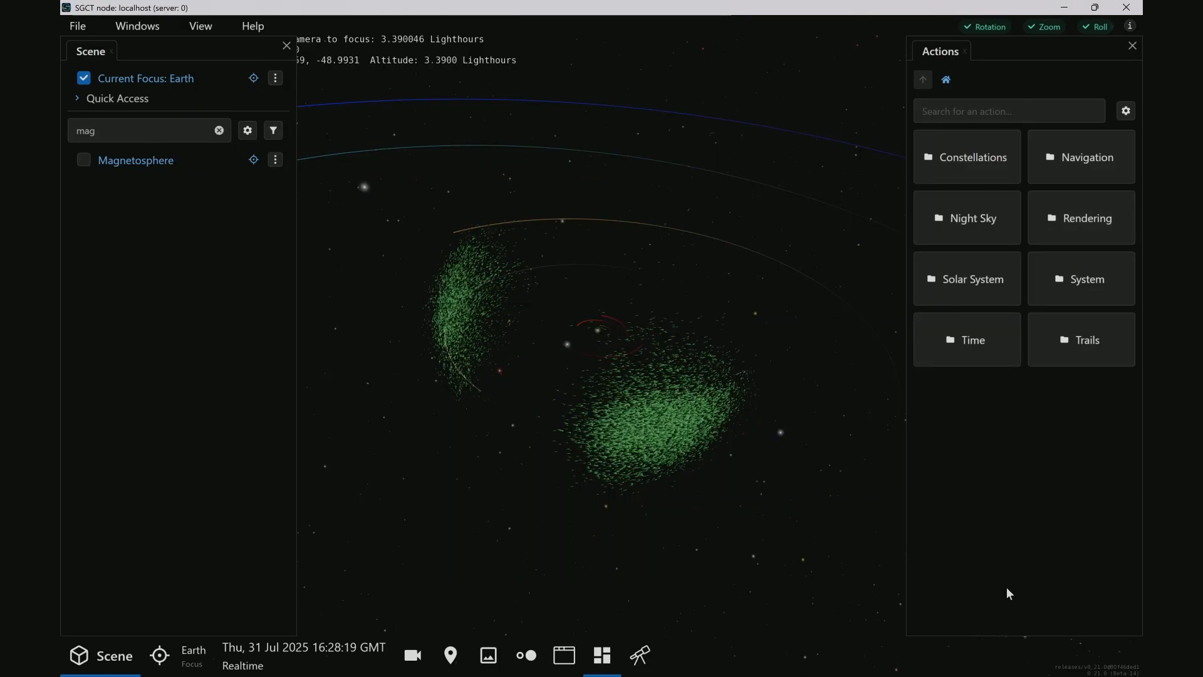
{"action": "key", "text": "alt+Tab"}
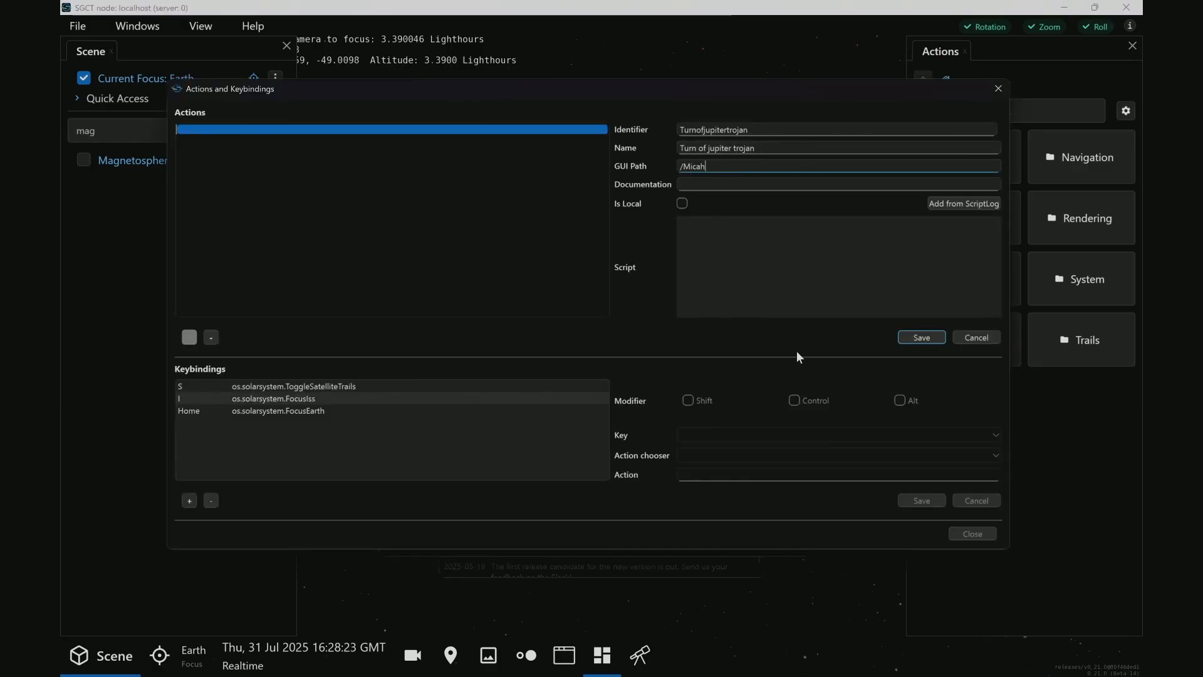
In the running scene, filter the scene list for "tro", turn off Jupiter Trojan Asteroids, and close the scene list
{"action": "left_click", "coordinate": [777, 286]}
{"action": "left_click", "coordinate": [63, 290]}
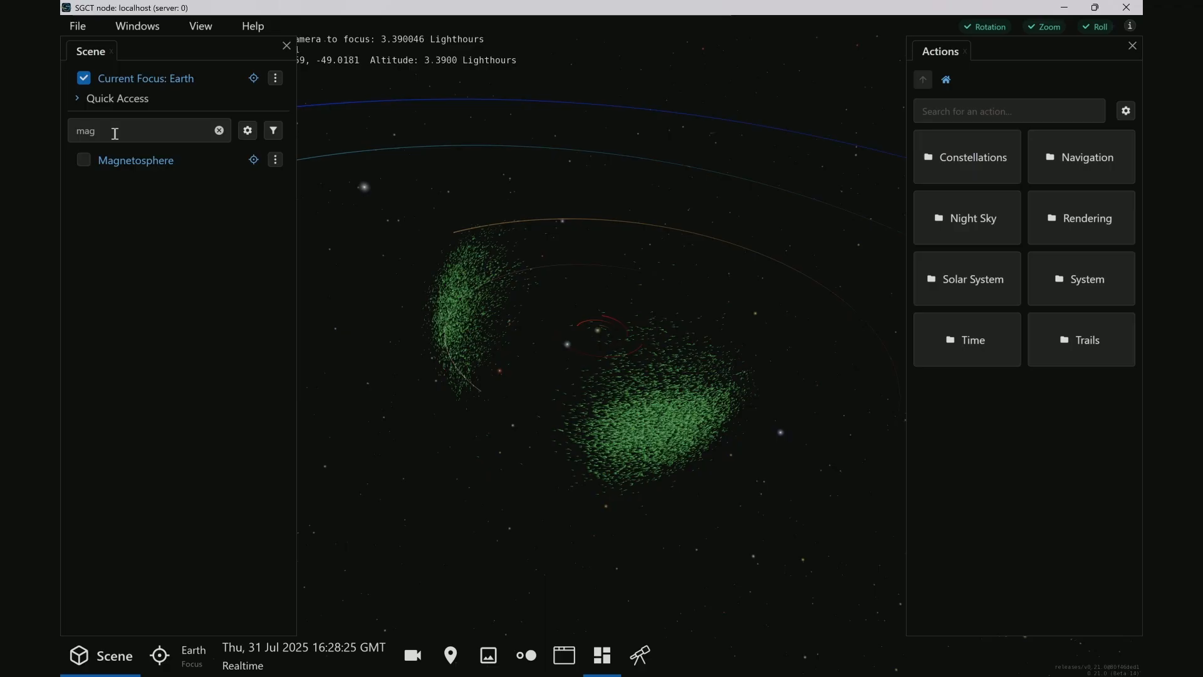
{"action": "double_click", "coordinate": [113, 130]}
{"action": "type", "text": "tro"}
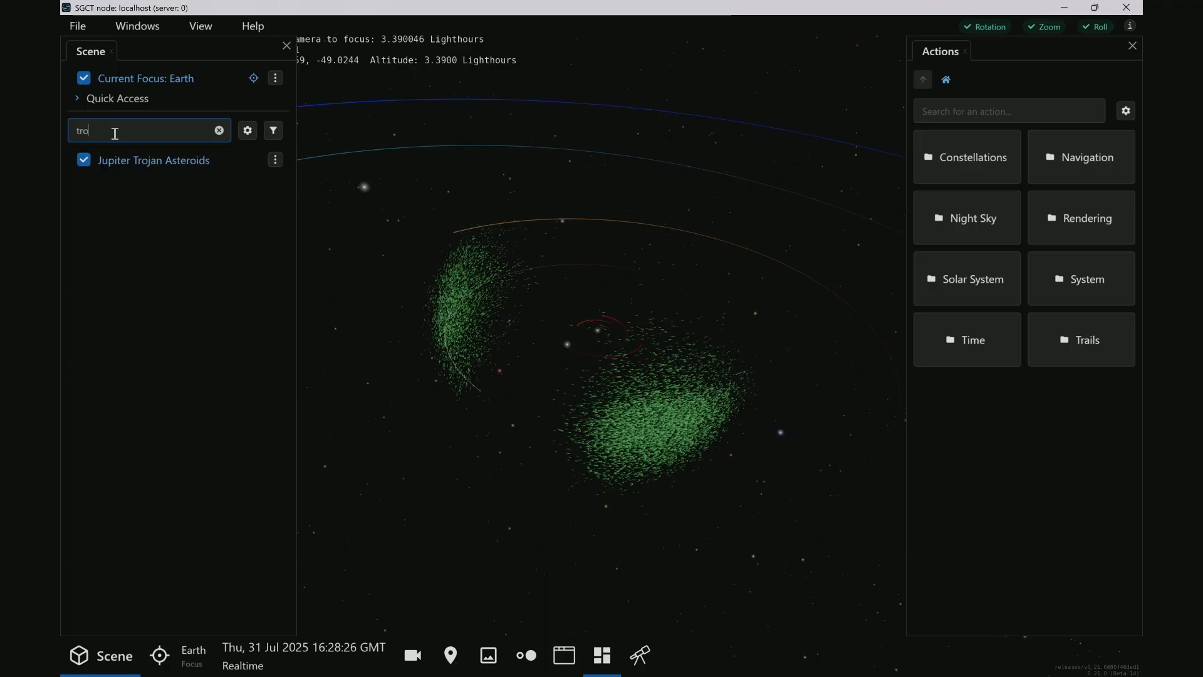
{"action": "left_click", "coordinate": [83, 160]}
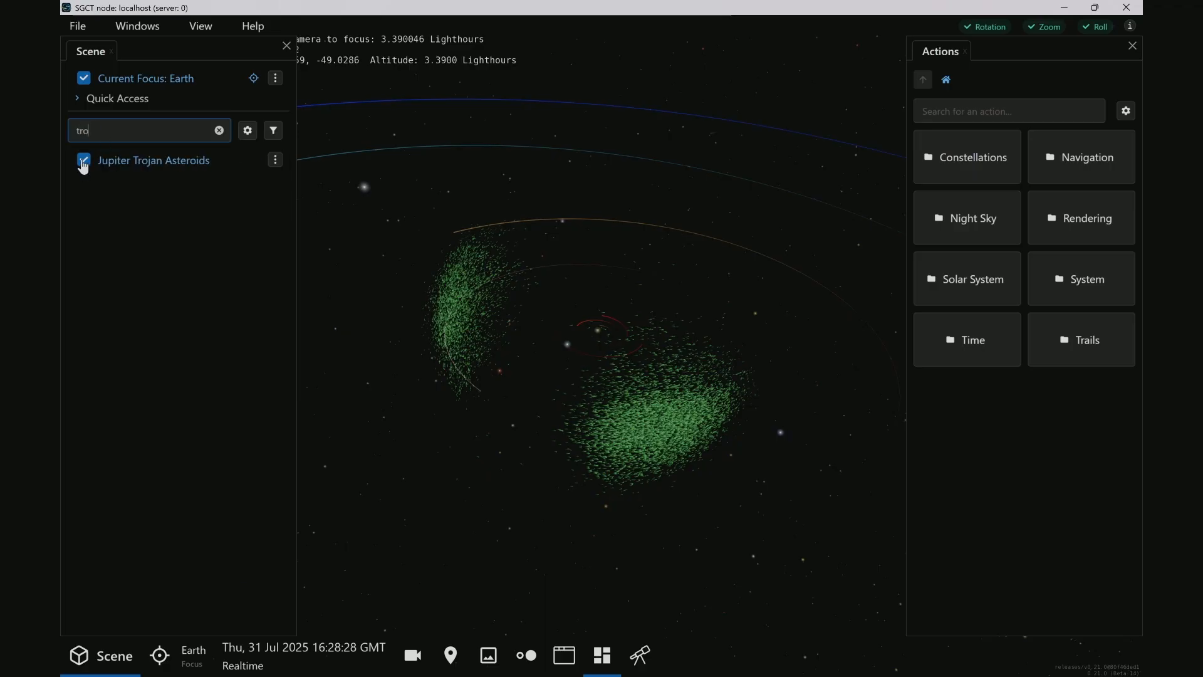
{"action": "left_click", "coordinate": [286, 47]}
Add the logged openspace.fadeOut command for Scene.sssb_jupiter_trojan_asteroid.Renderable as the new action's script and save the action
{"action": "key", "text": "alt+Tab"}
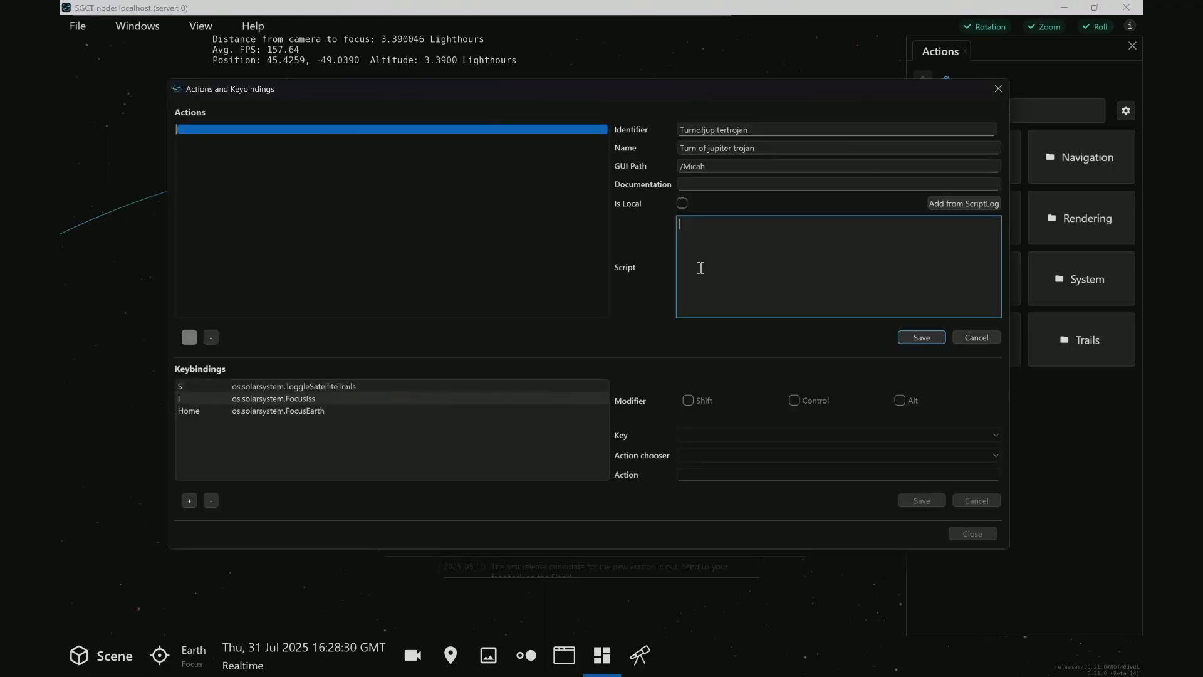
{"action": "left_click", "coordinate": [957, 202]}
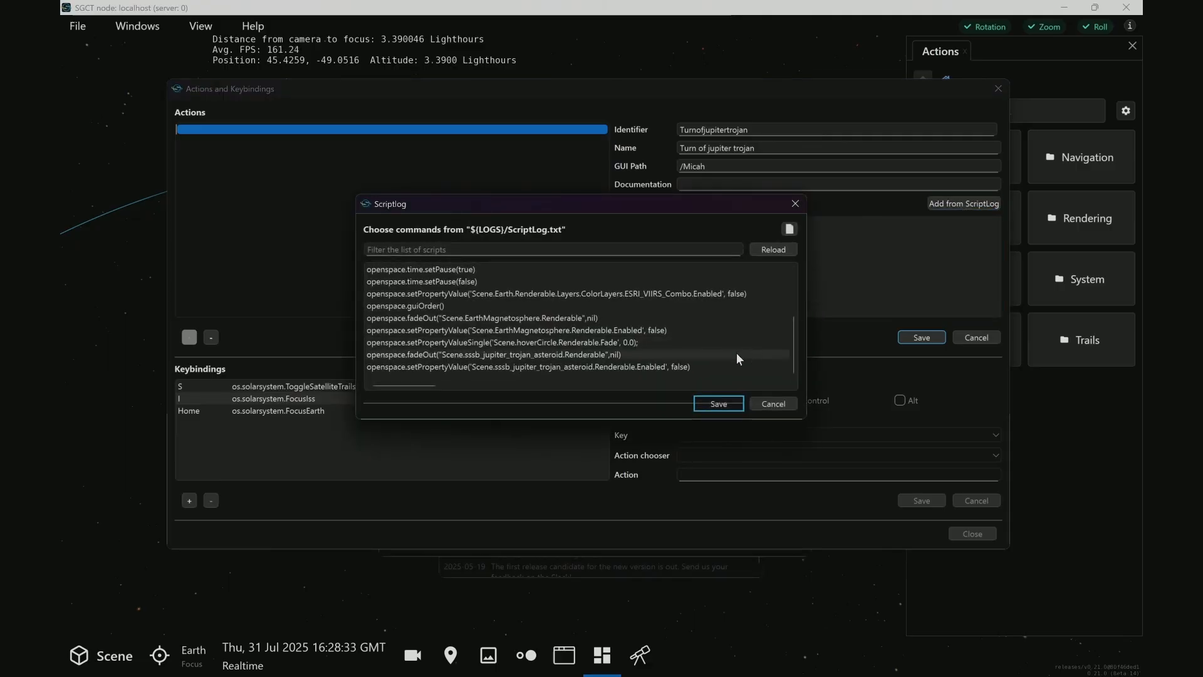
{"action": "left_click", "coordinate": [619, 354]}
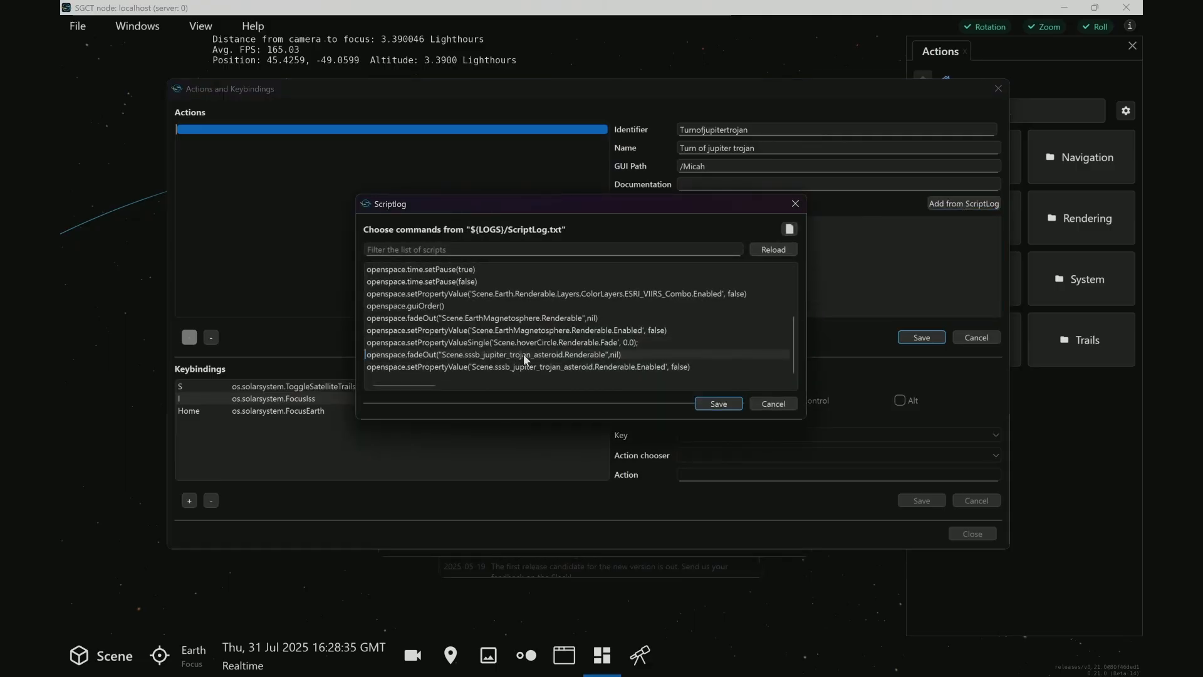
{"action": "left_click", "coordinate": [714, 402]}
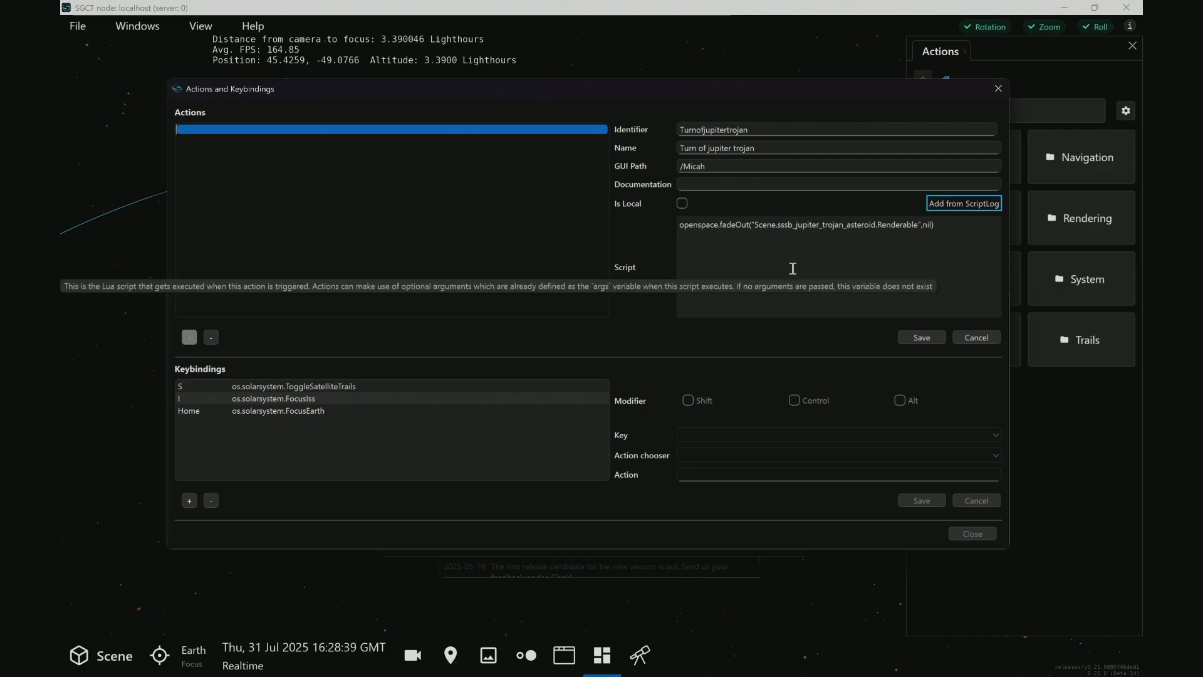
{"action": "left_click", "coordinate": [922, 338]}
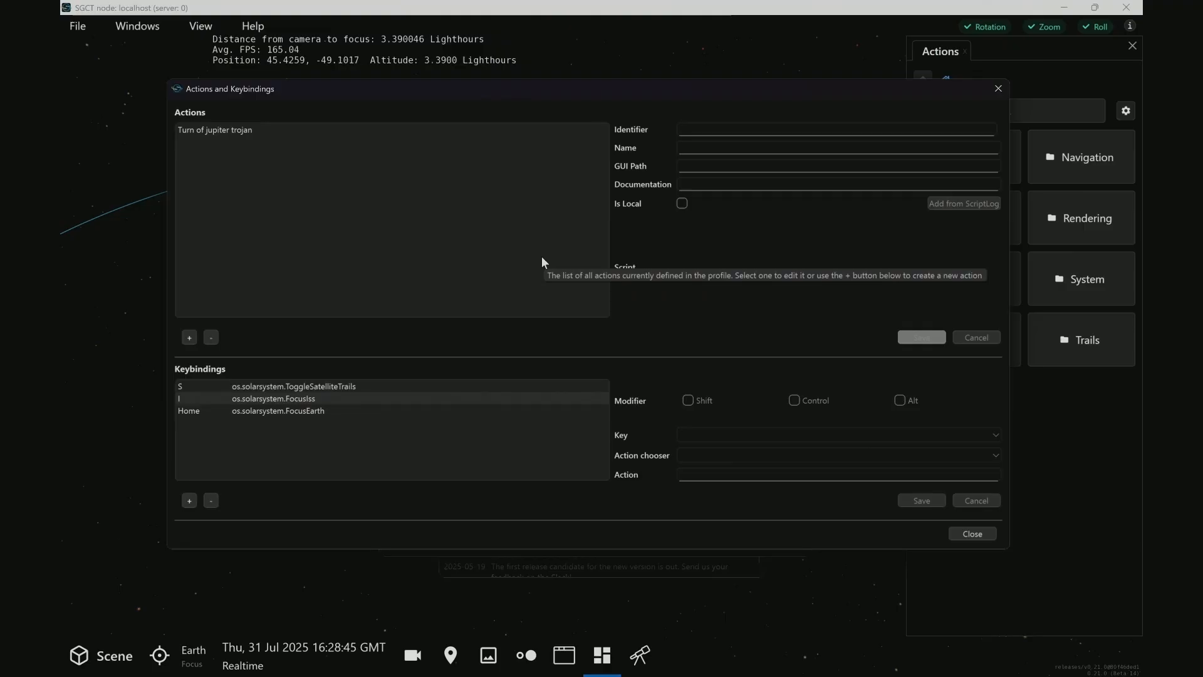
Close the actions and keybindings editor and save the profile over myfirstprofile.profile
{"action": "left_click", "coordinate": [971, 533]}
{"action": "left_click", "coordinate": [723, 541]}
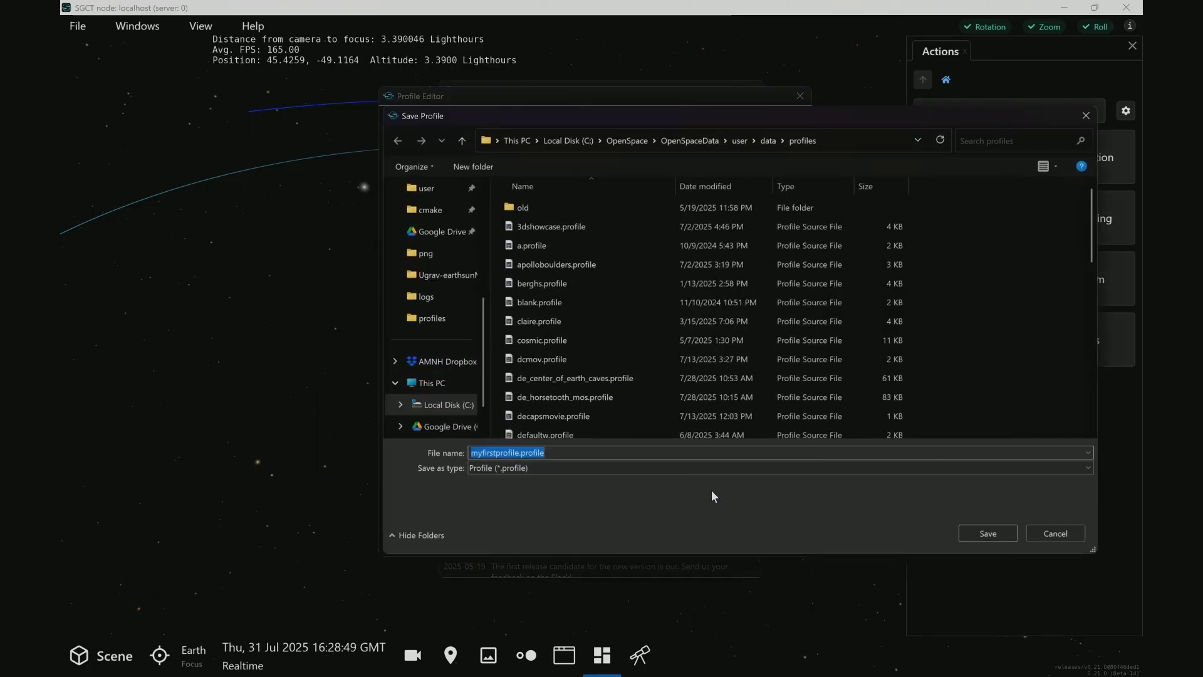
{"action": "left_click", "coordinate": [988, 534]}
{"action": "left_click", "coordinate": [637, 347]}
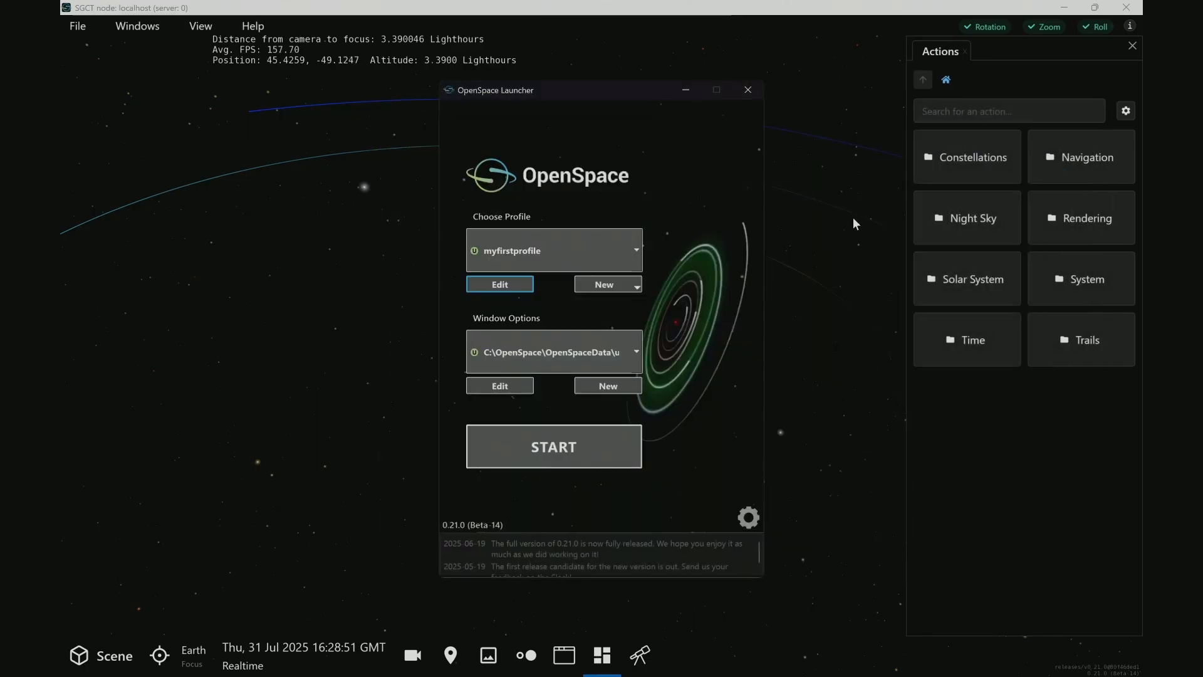
Quit the running scene, restart OpenSpace with myfirstprofile, and maximize its window
{"action": "left_click", "coordinate": [1127, 7]}
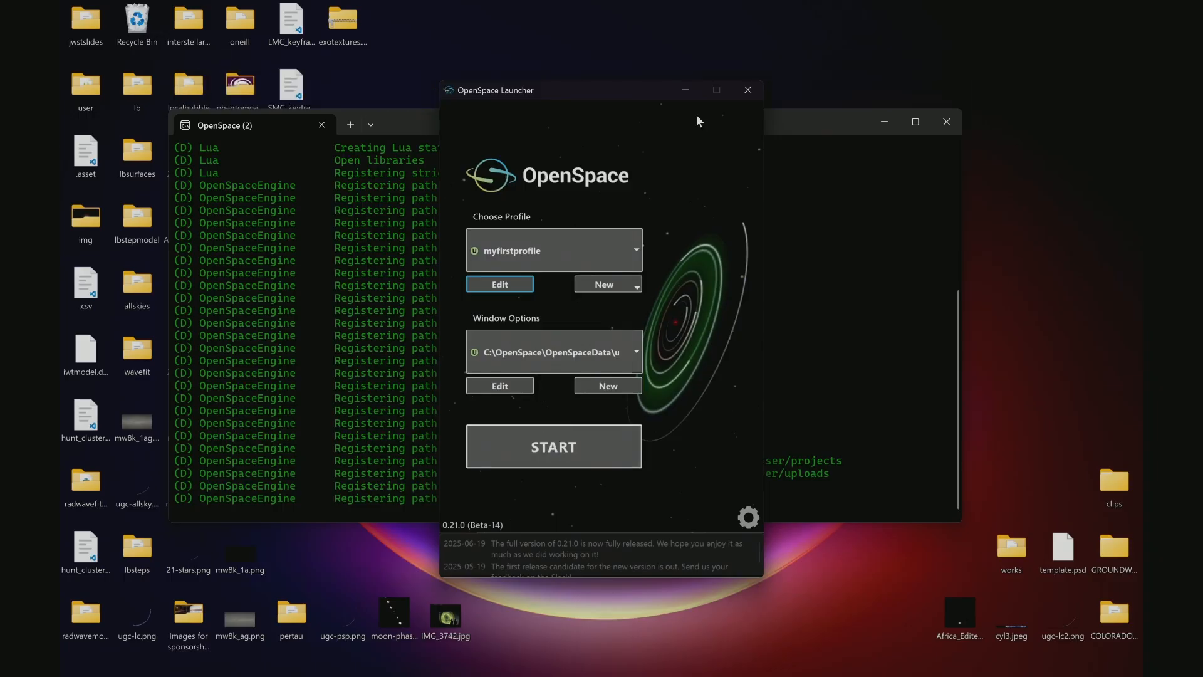
{"action": "left_click", "coordinate": [576, 446]}
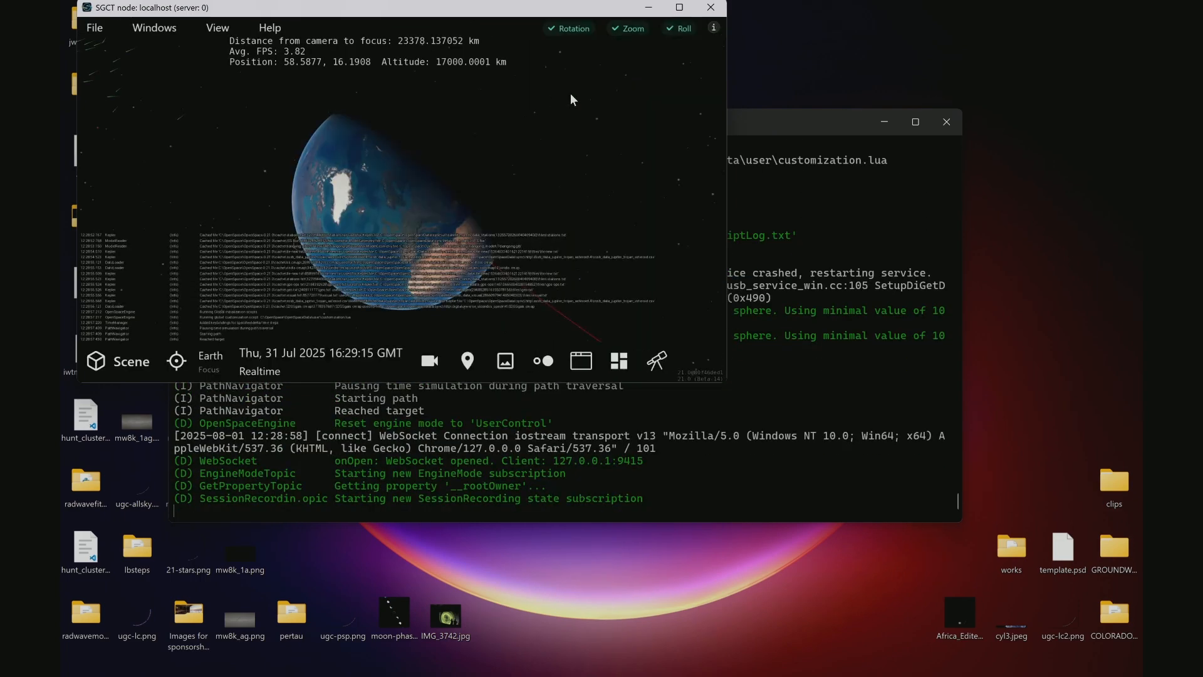
{"action": "left_click", "coordinate": [679, 7]}
Pull far out from Earth to bring the Jupiter trojan asteroids into view and open the custom folder among the available actions
{"action": "right_click_drag", "start_coordinate": [634, 267], "coordinate": [695, 646]}
{"action": "right_click_drag", "start_coordinate": [657, 296], "coordinate": [680, 656]}
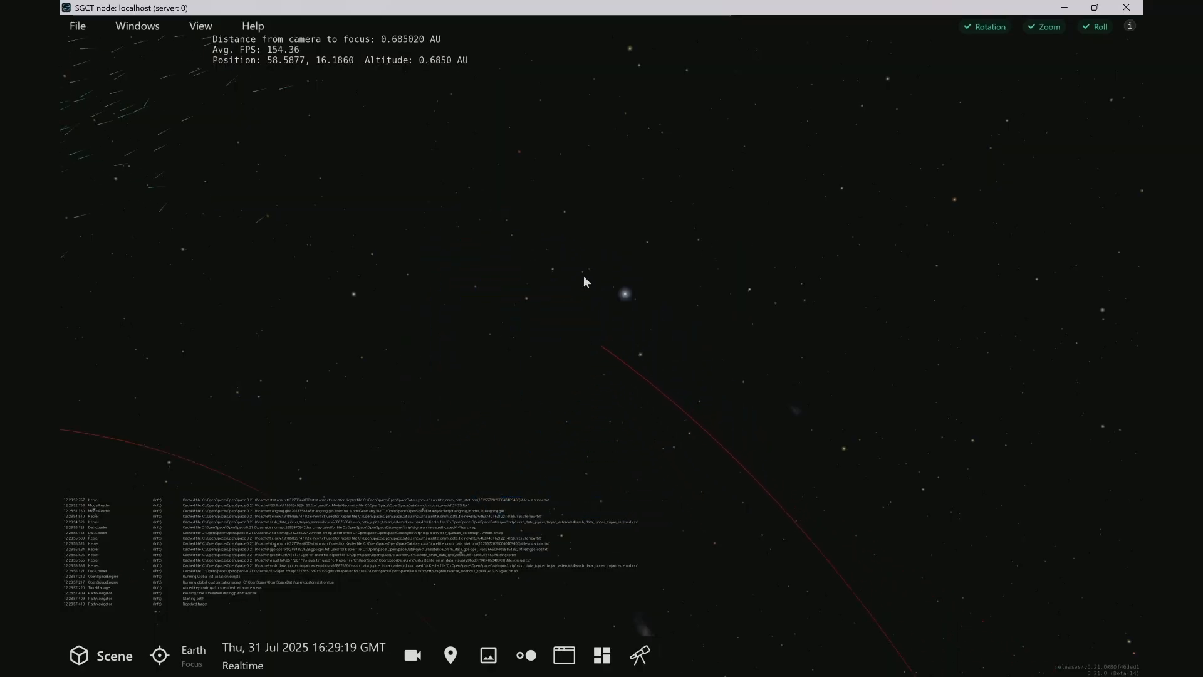
{"action": "right_click_drag", "start_coordinate": [585, 279], "coordinate": [569, 532]}
{"action": "right_click_drag", "start_coordinate": [621, 295], "coordinate": [614, 543]}
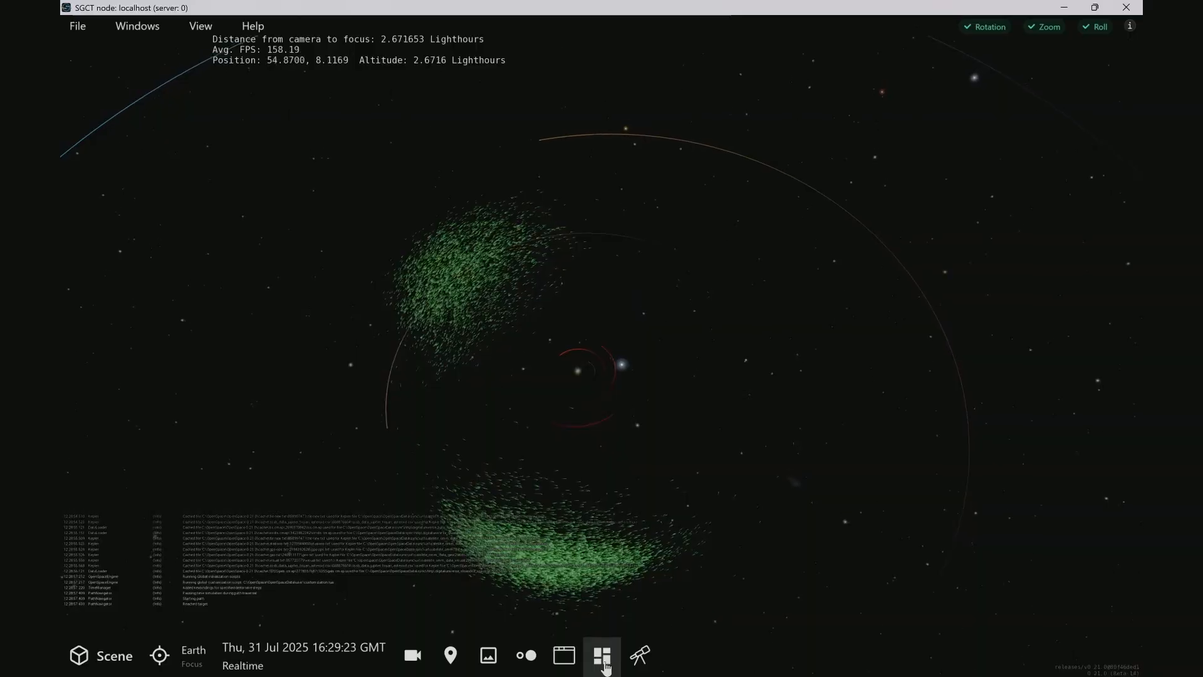
{"action": "left_click", "coordinate": [603, 655]}
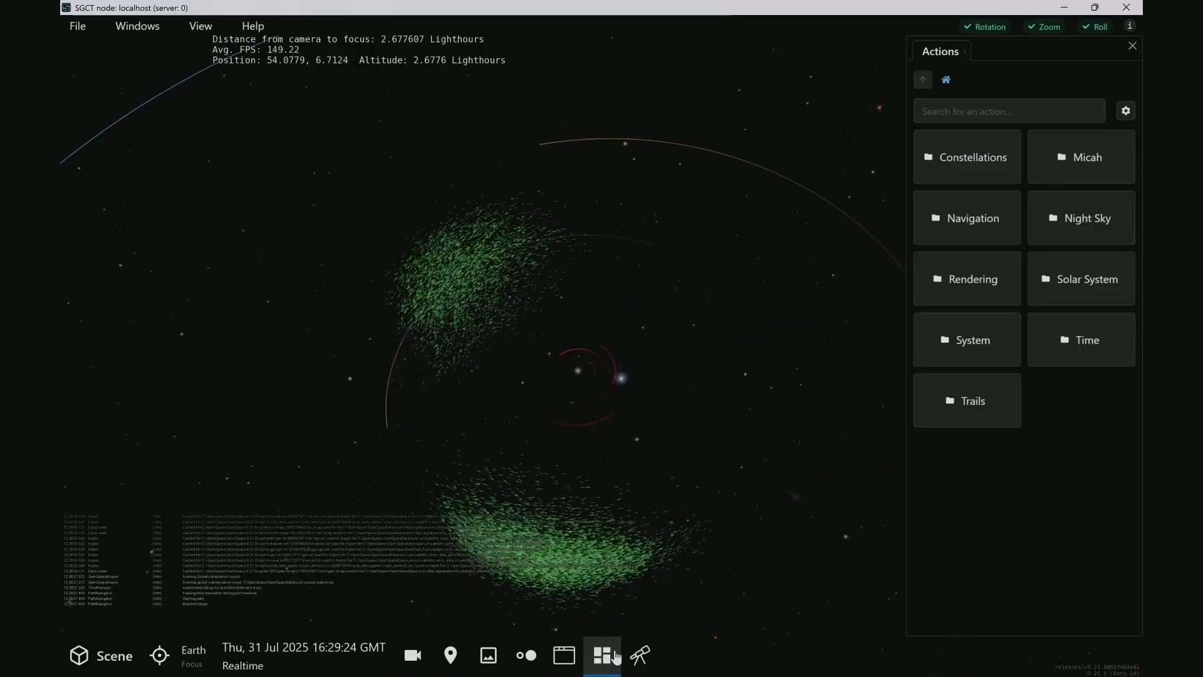
{"action": "left_click", "coordinate": [1118, 155]}
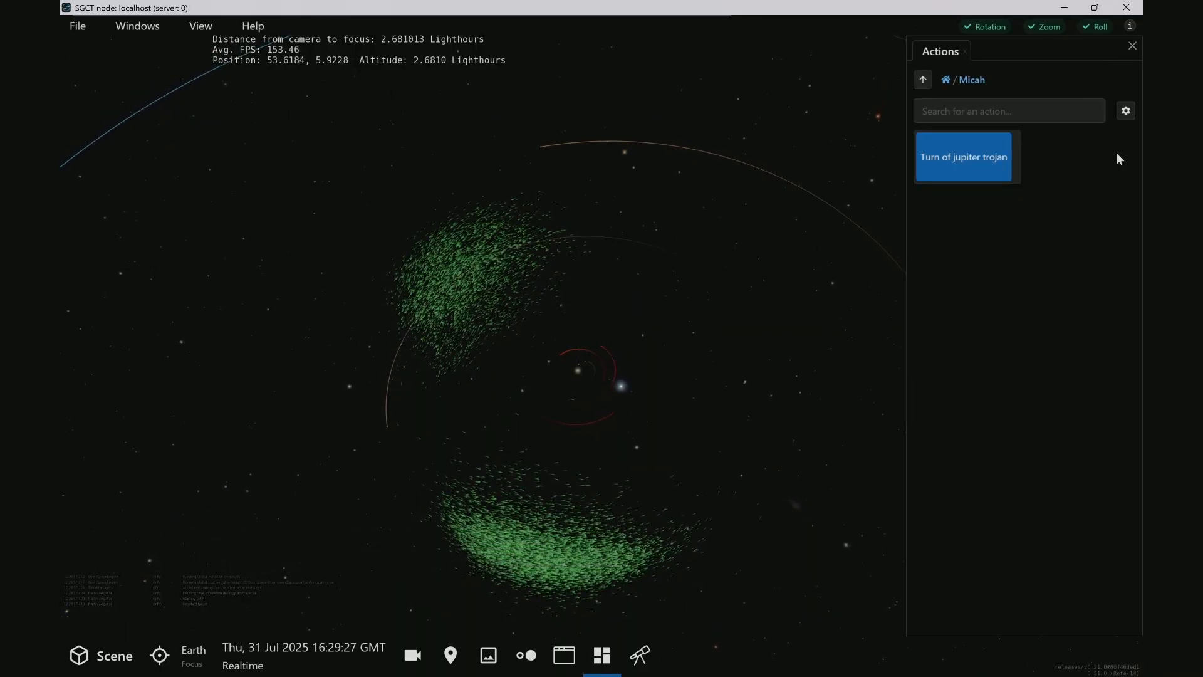
Run the "Turn of jupiter trojan" action and orbit the view to check its effect on the asteroids
{"action": "left_click", "coordinate": [972, 166]}
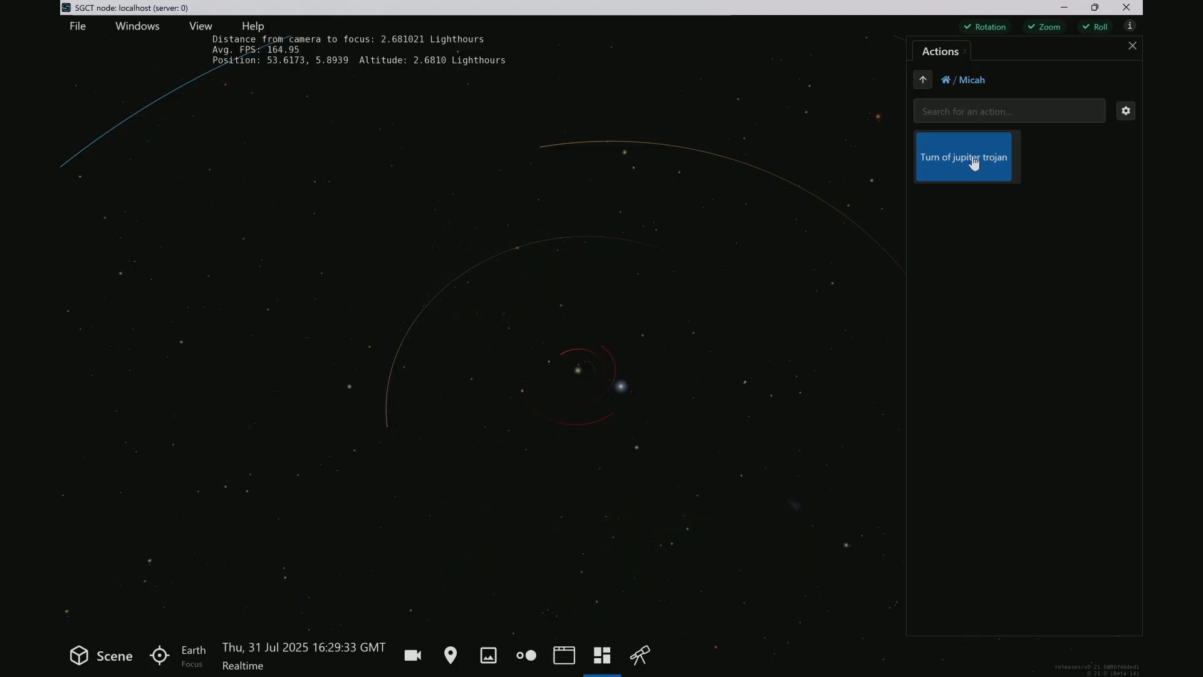
{"action": "left_click_drag", "start_coordinate": [620, 325], "coordinate": [564, 317]}
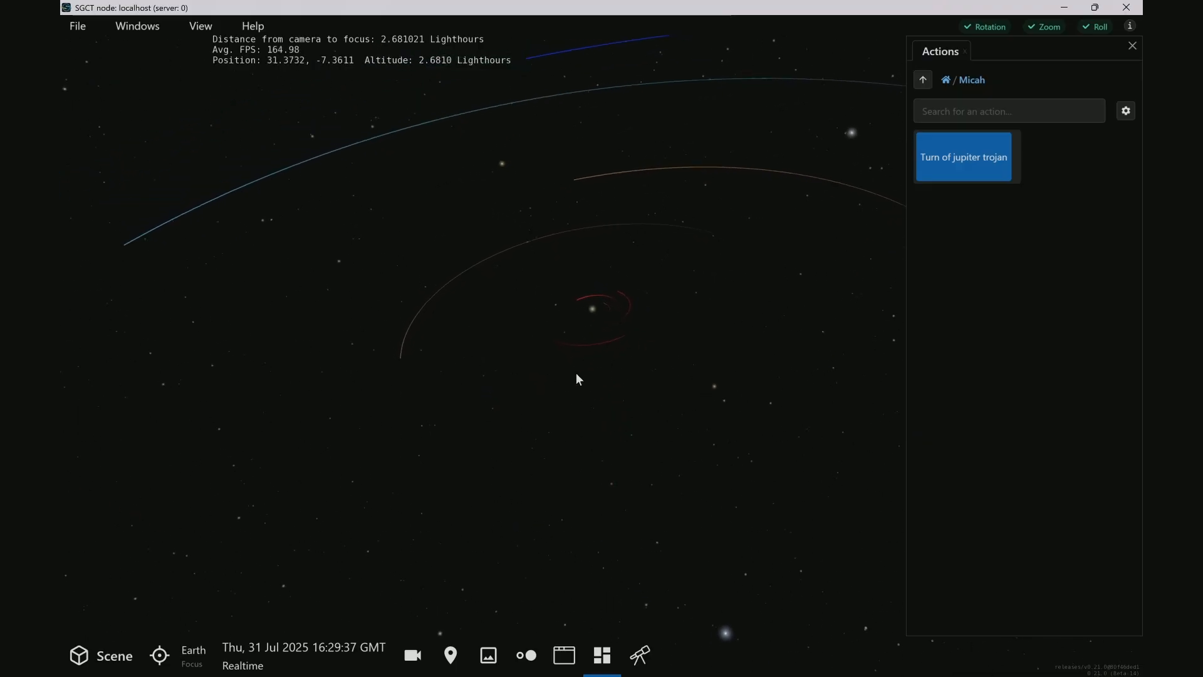
{"action": "left_click_drag", "start_coordinate": [576, 374], "coordinate": [713, 374]}
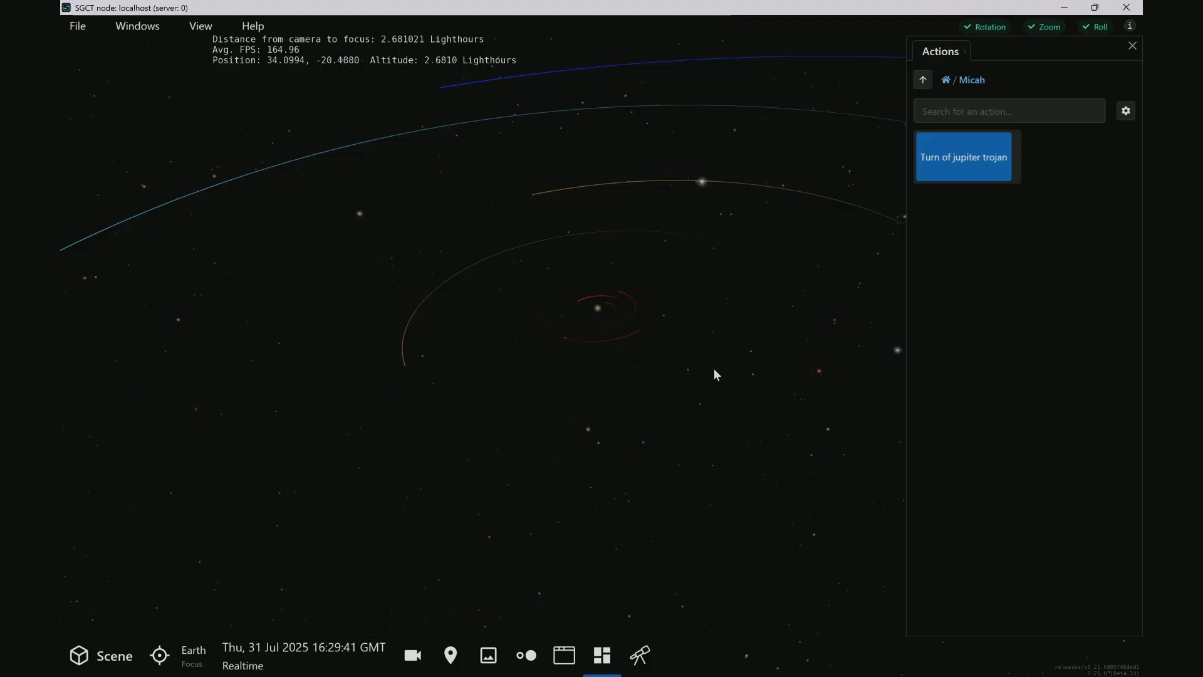
Search the scene nodes for "jupi", enable Jupiter Trojan Asteroids, and orbit around the asteroid clouds
{"action": "left_click", "coordinate": [114, 657]}
{"action": "left_click", "coordinate": [132, 131]}
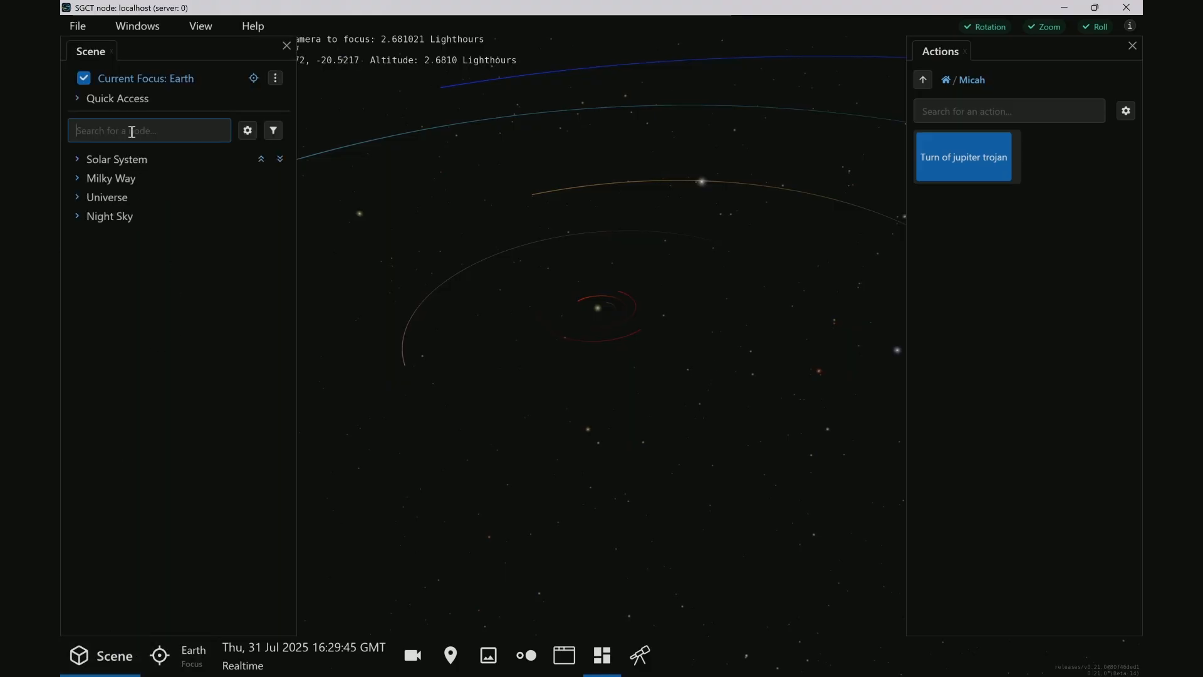
{"action": "type", "text": "jupi"}
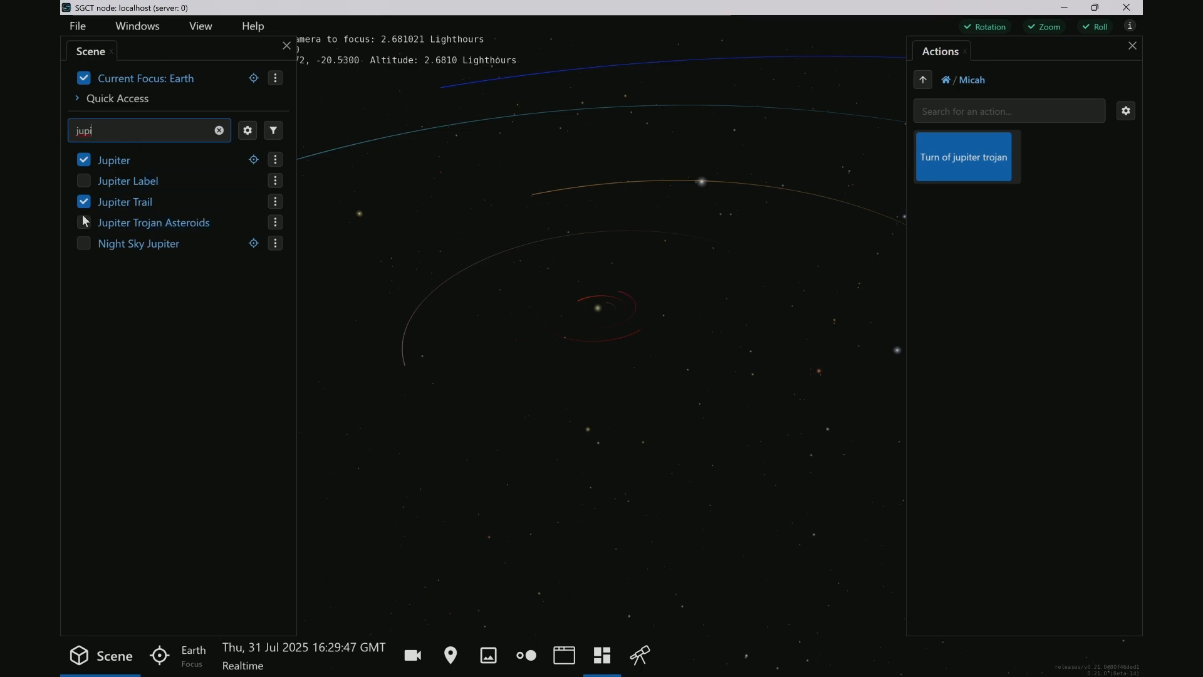
{"action": "left_click", "coordinate": [83, 223]}
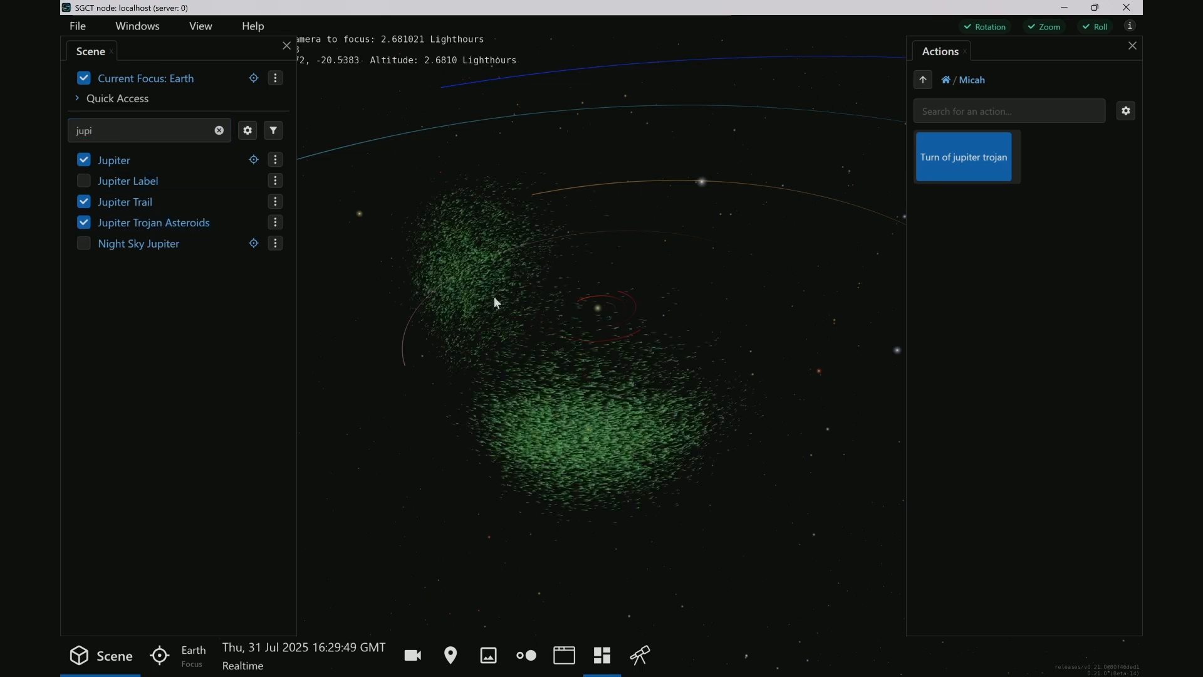
{"action": "left_click_drag", "start_coordinate": [494, 296], "coordinate": [660, 415]}
{"action": "left_click_drag", "start_coordinate": [619, 265], "coordinate": [728, 247]}
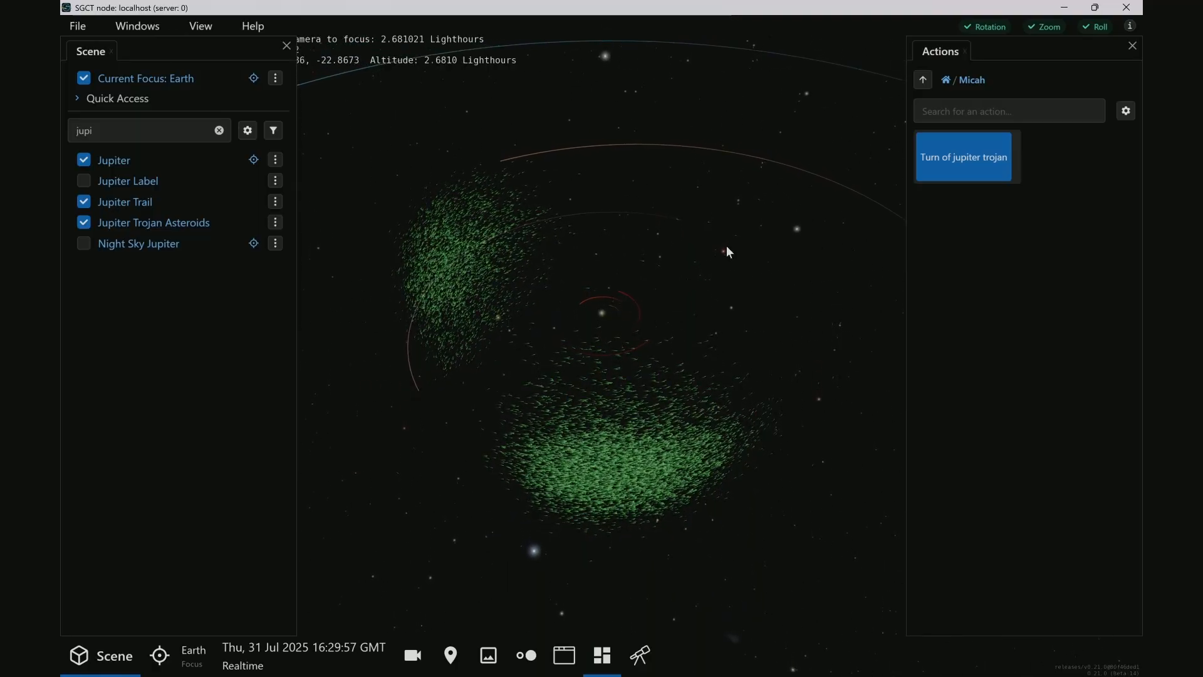
Start a second OpenSpace launcher and open the actions and keybindings of myfirstprofile for editing
{"action": "key", "text": "alt+Tab"}
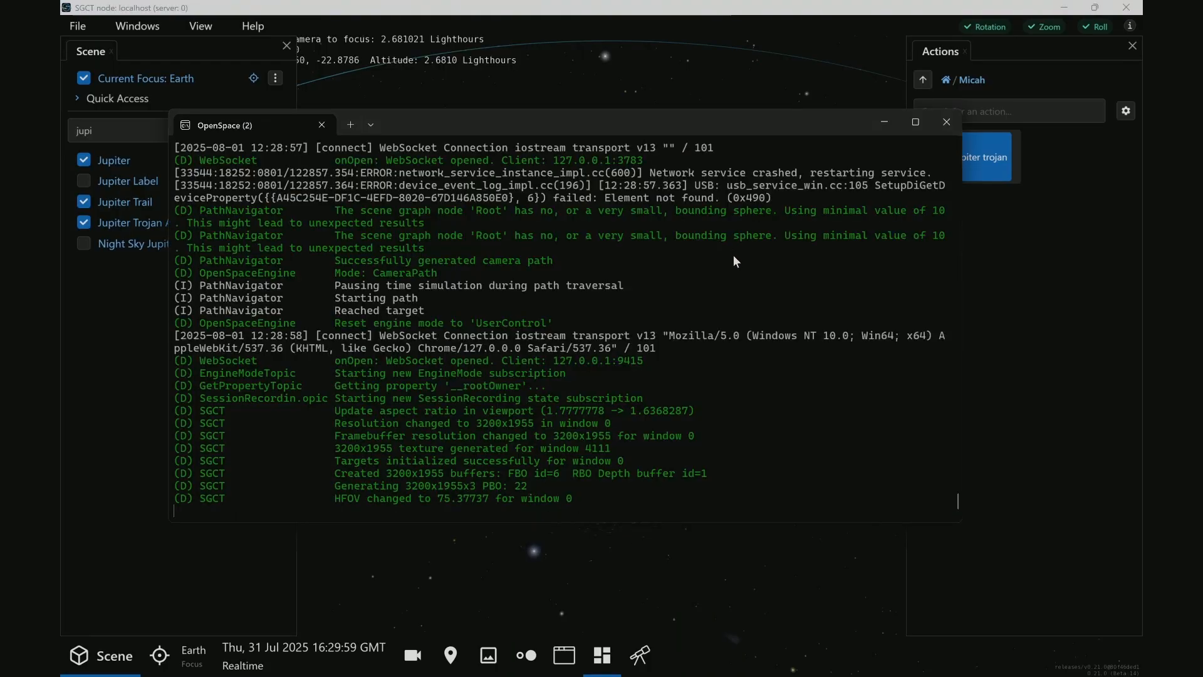
{"action": "key", "text": "alt+Tab"}
{"action": "mouse_move", "coordinate": [562, 676]}
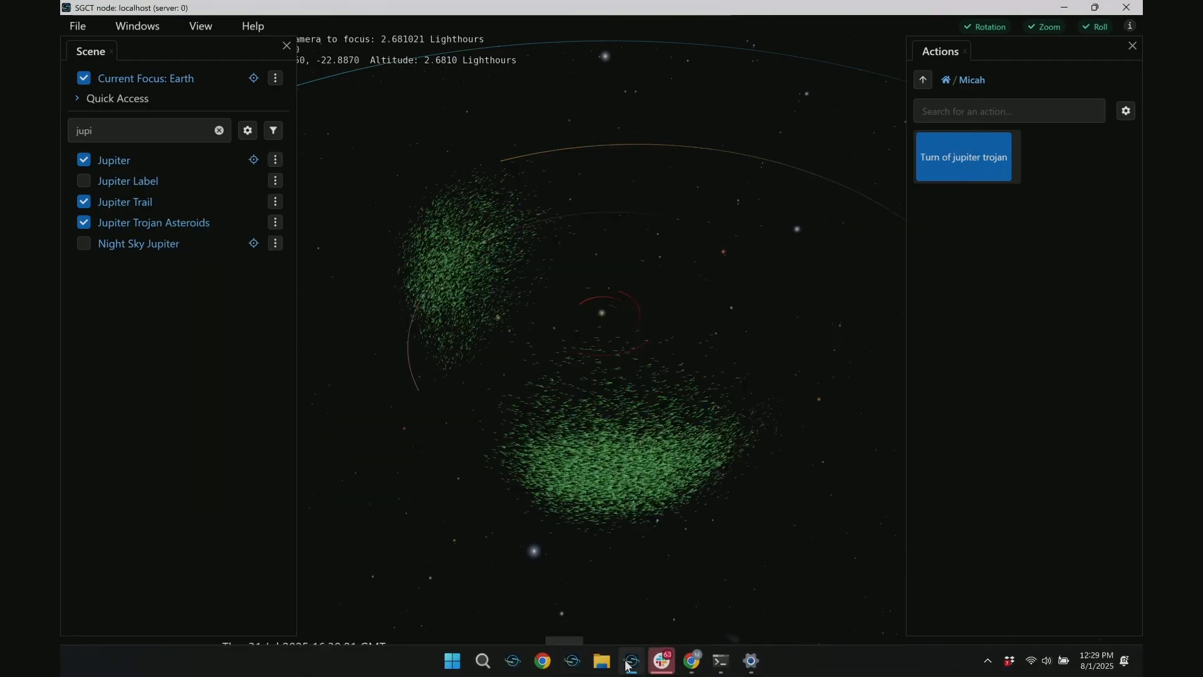
{"action": "right_click", "coordinate": [628, 666]}
{"action": "left_click", "coordinate": [611, 581]}
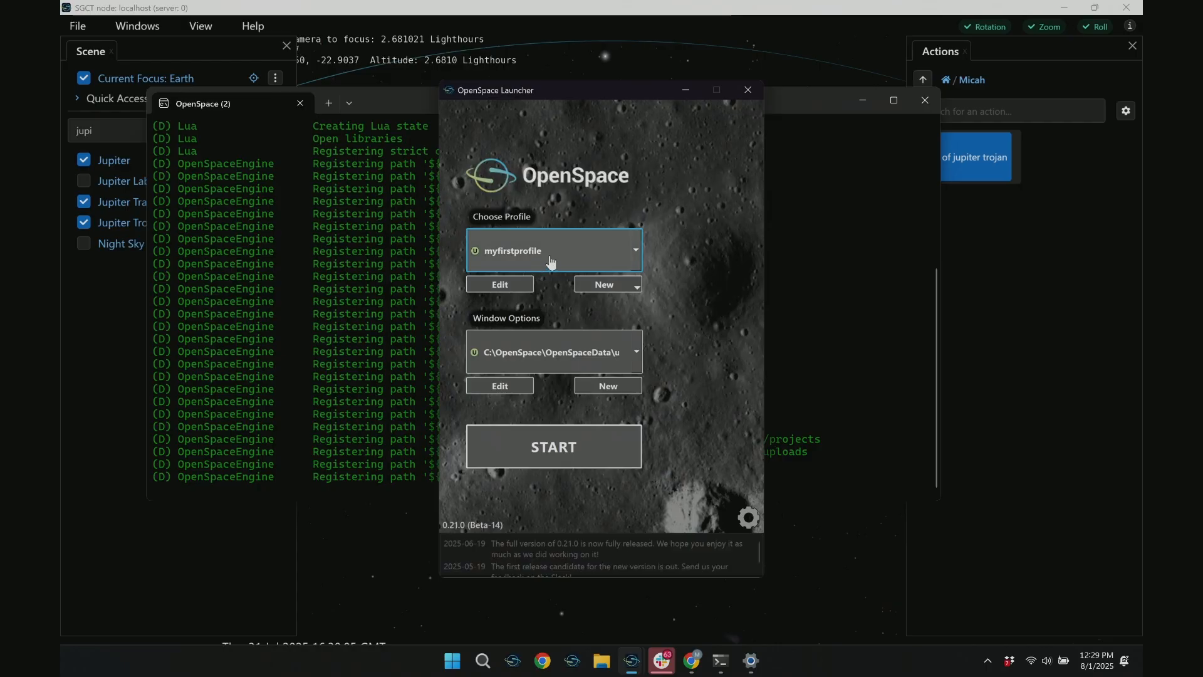
{"action": "left_click", "coordinate": [499, 284]}
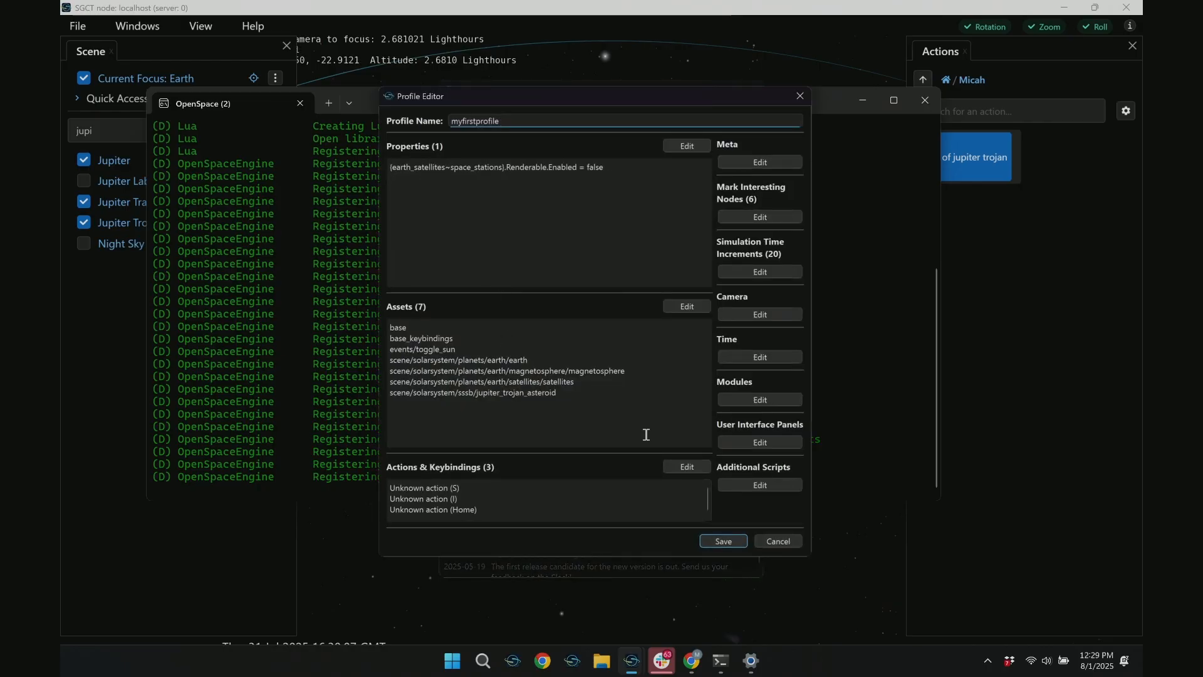
{"action": "left_click", "coordinate": [677, 467]}
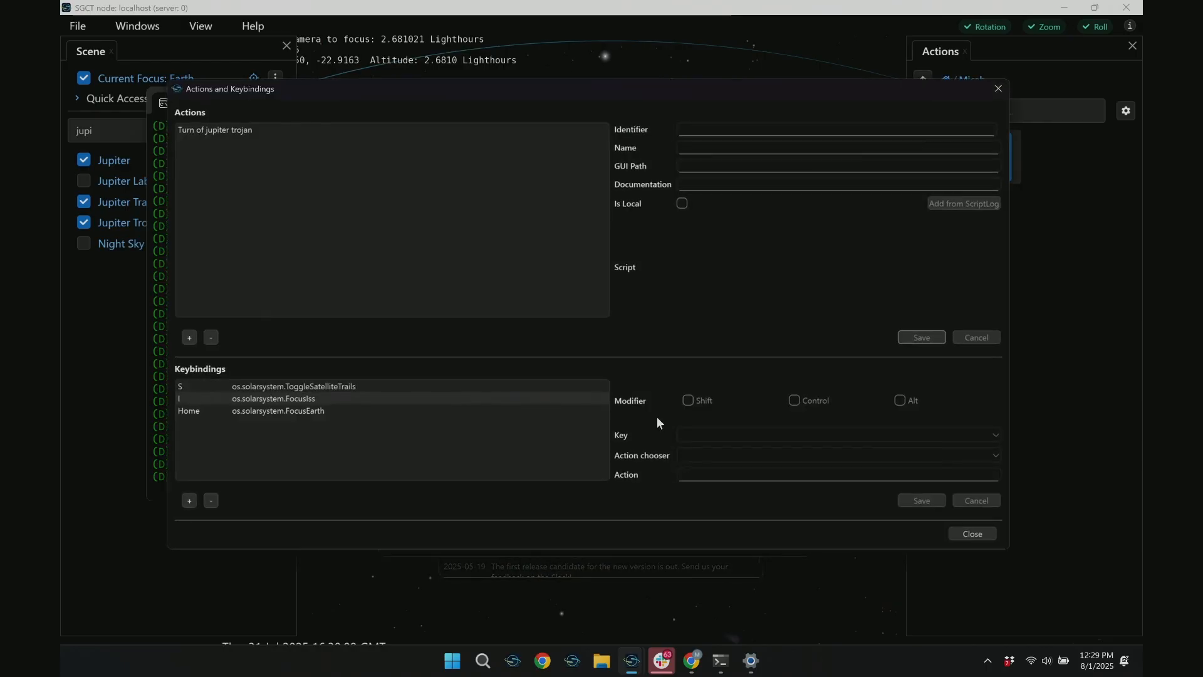
Add a new action with identifier turnontrojan, name TrojanOn, and the same custom GUI path as the existing action
{"action": "left_click", "coordinate": [189, 338]}
{"action": "left_click", "coordinate": [700, 129]}
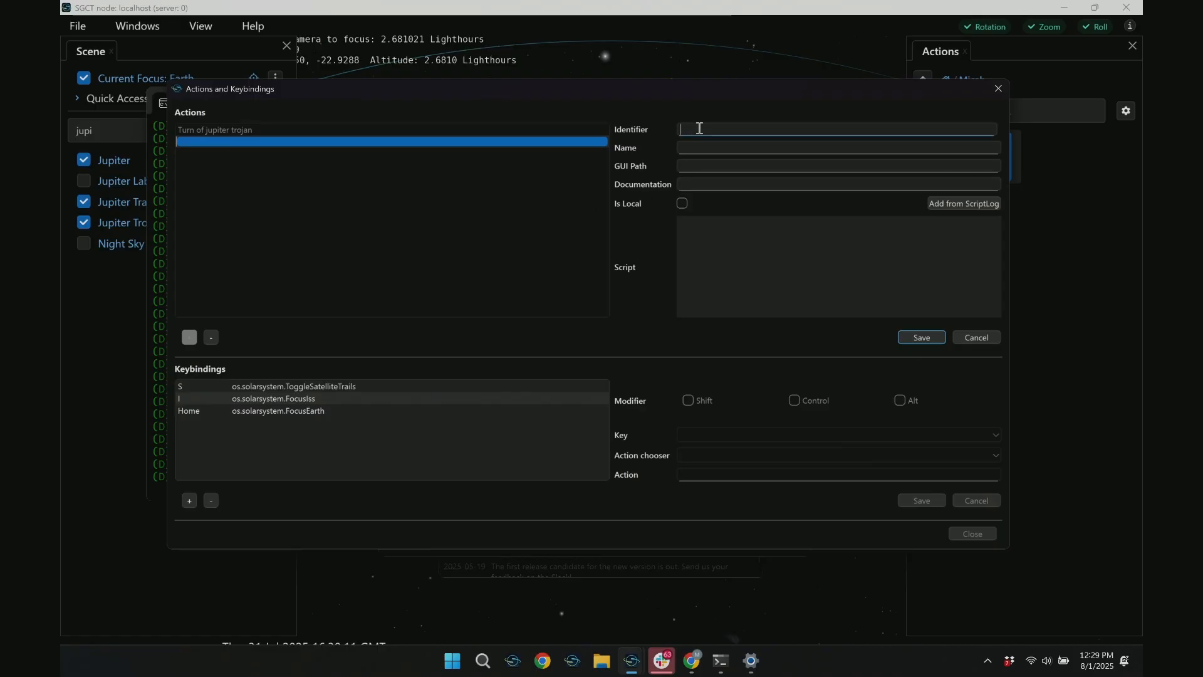
{"action": "type", "text": "turn_trojan"}
{"action": "key", "text": "Tab"}
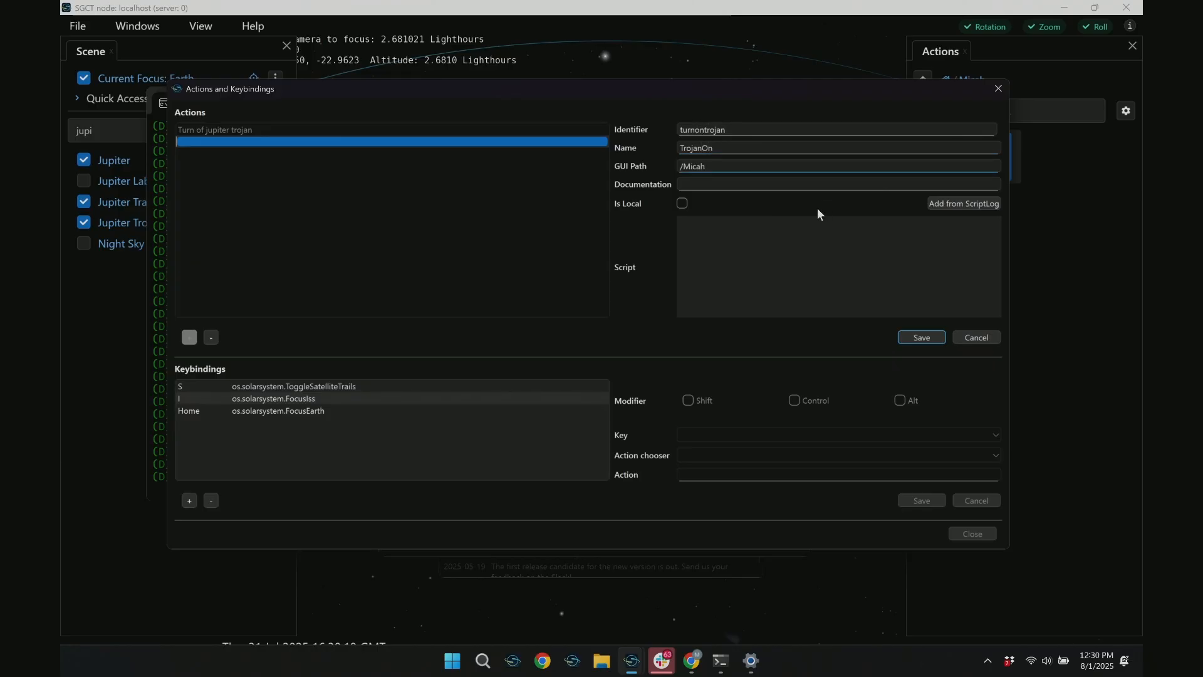
Add the logged openspace.fadeIn command for Scene.sssb_jupiter_trojan_asteroid.Renderable as the action's script and save the action
{"action": "left_click", "coordinate": [964, 203]}
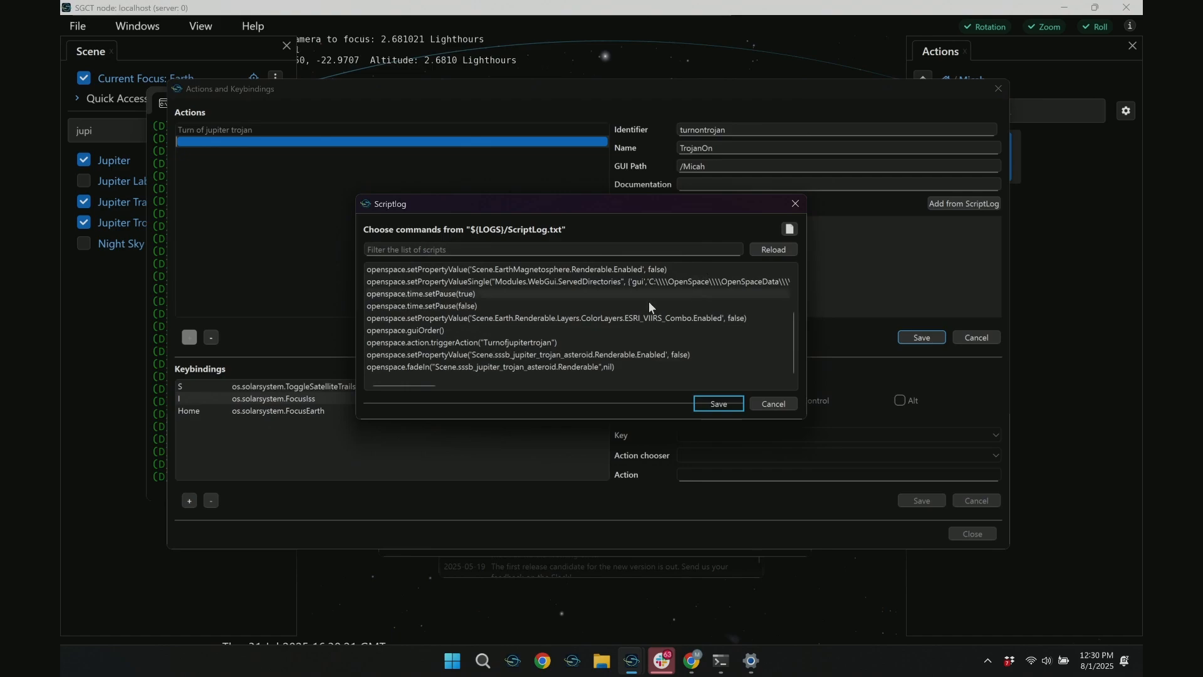
{"action": "left_click", "coordinate": [544, 353]}
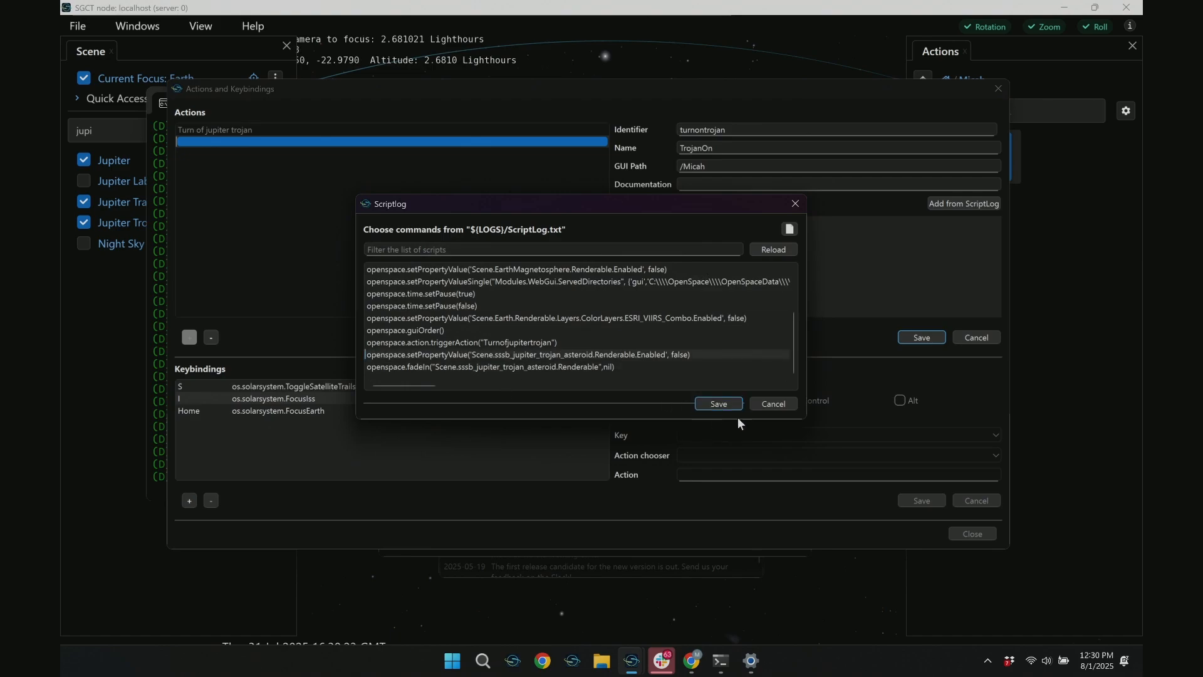
{"action": "left_click", "coordinate": [576, 369]}
{"action": "left_click", "coordinate": [714, 404]}
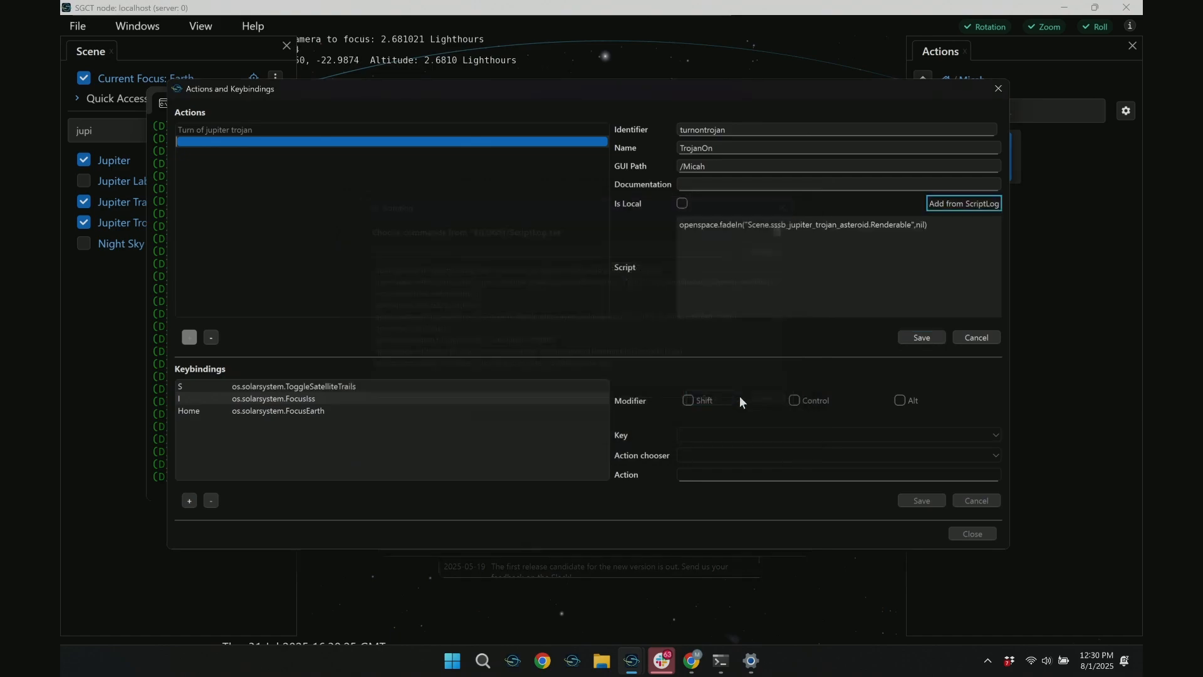
{"action": "left_click", "coordinate": [927, 332]}
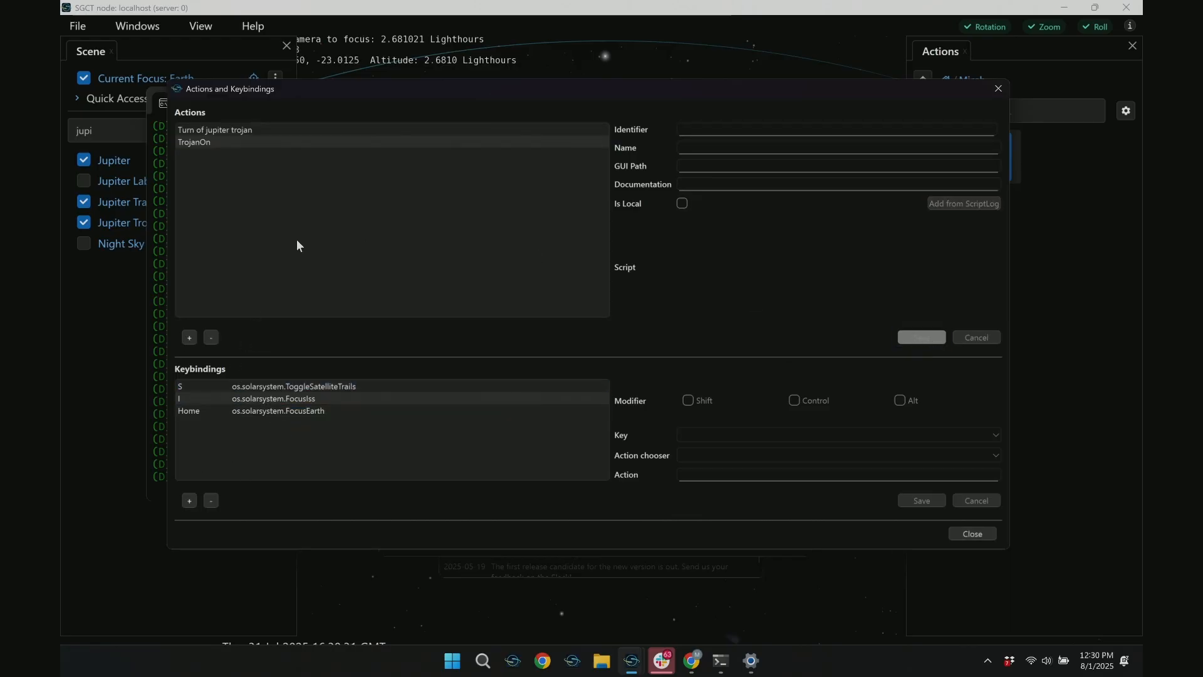
Copy the fadeIn script from the TrojanOn action and leave that action without changing it
{"action": "left_click", "coordinate": [213, 142]}
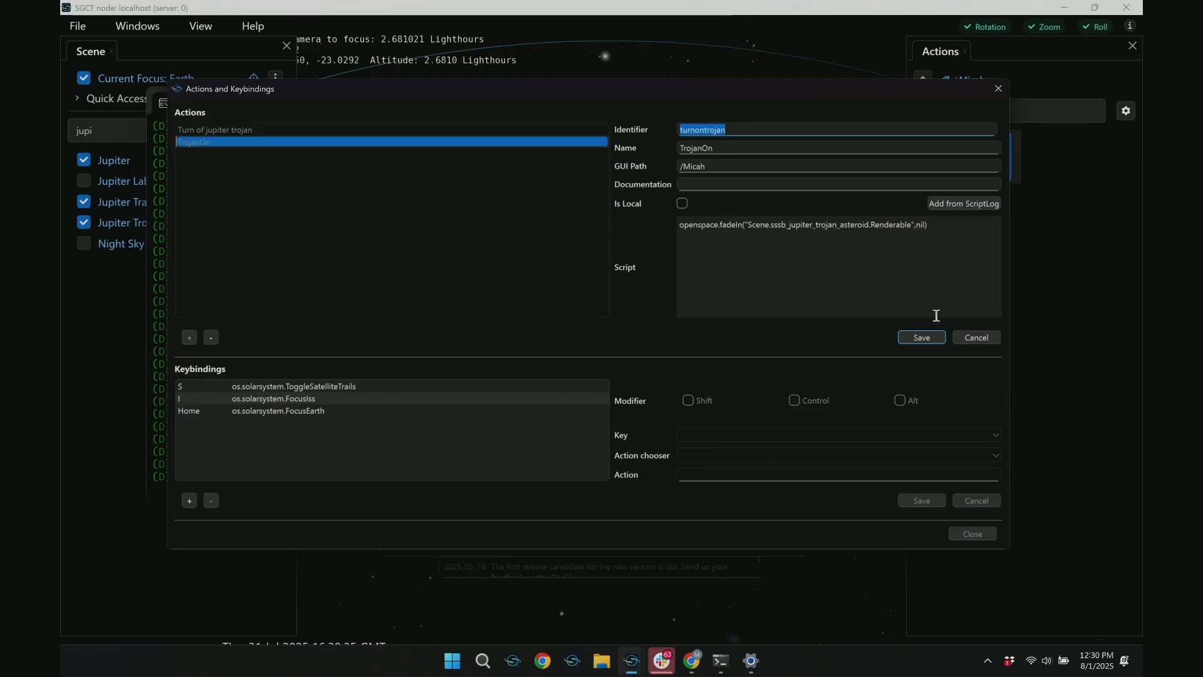
{"action": "left_click", "coordinate": [962, 337]}
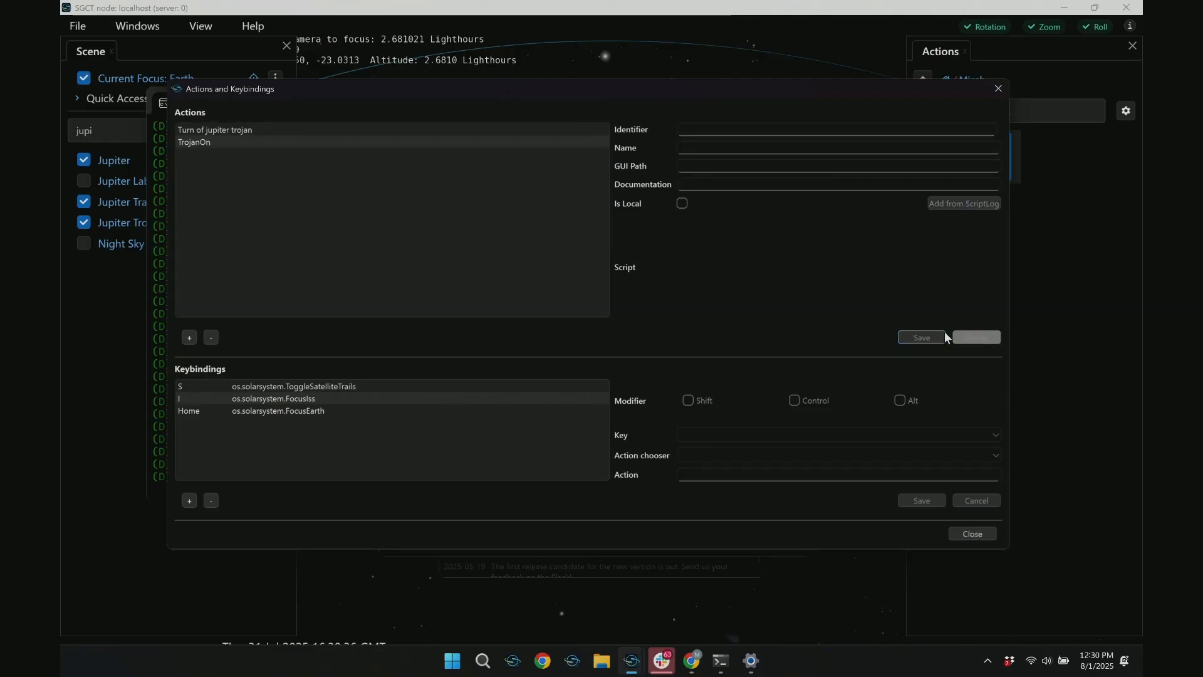
{"action": "left_click", "coordinate": [233, 144]}
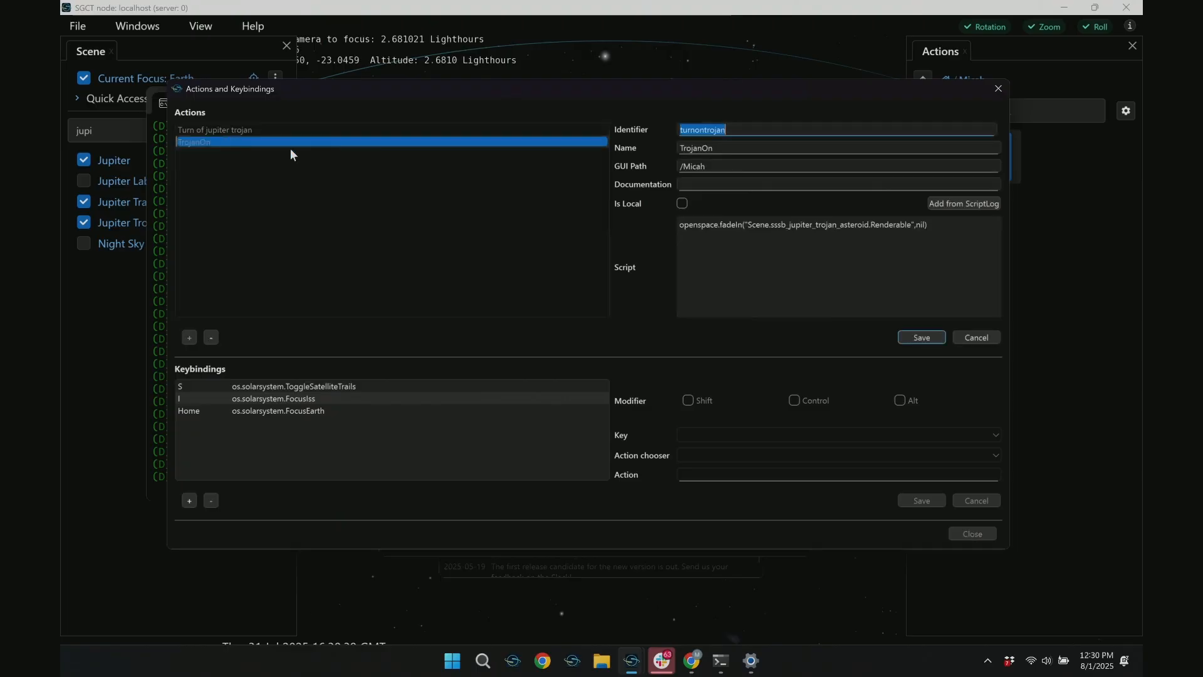
{"action": "left_click_drag", "start_coordinate": [875, 245], "coordinate": [556, 215]}
{"action": "left_click", "coordinate": [977, 337]}
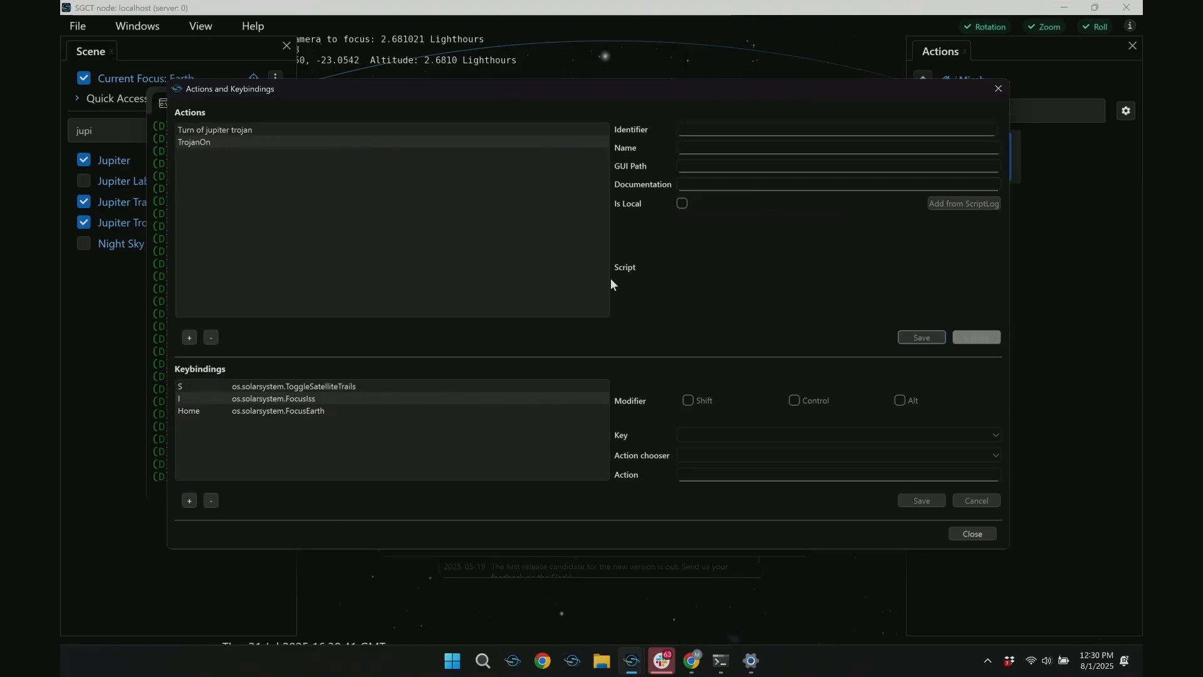
Add another action with identifier toggletrojan, name "toggle trojan", and the same custom GUI path
{"action": "left_click", "coordinate": [190, 337]}
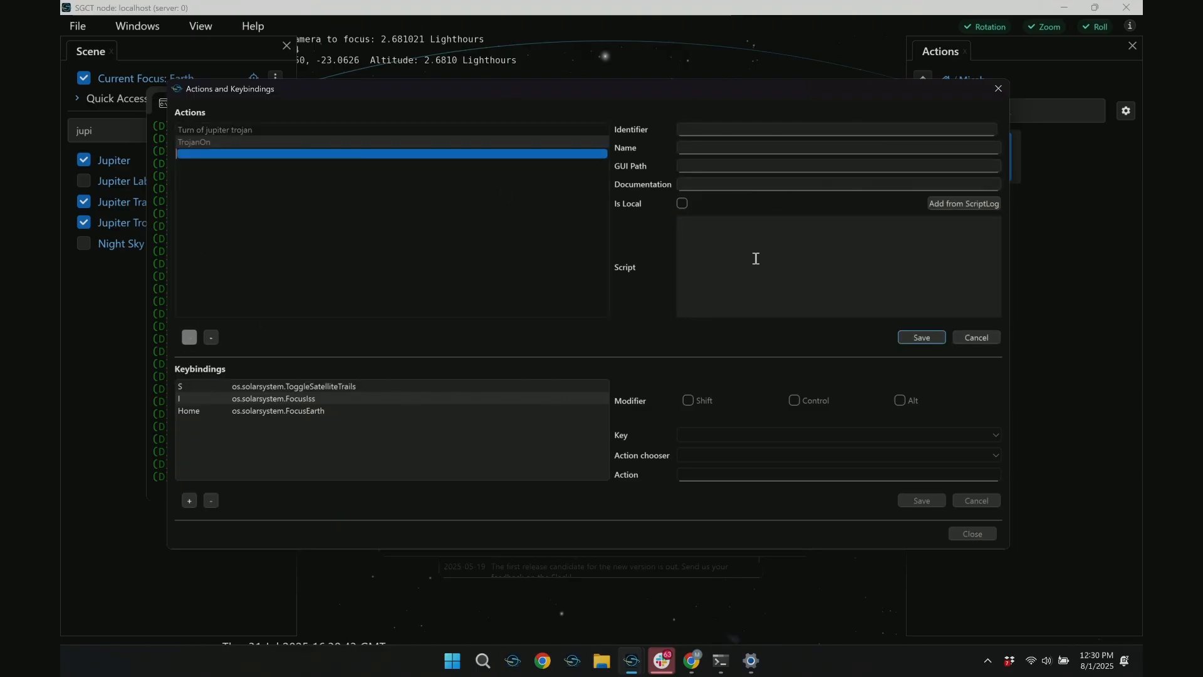
{"action": "left_click", "coordinate": [757, 259]}
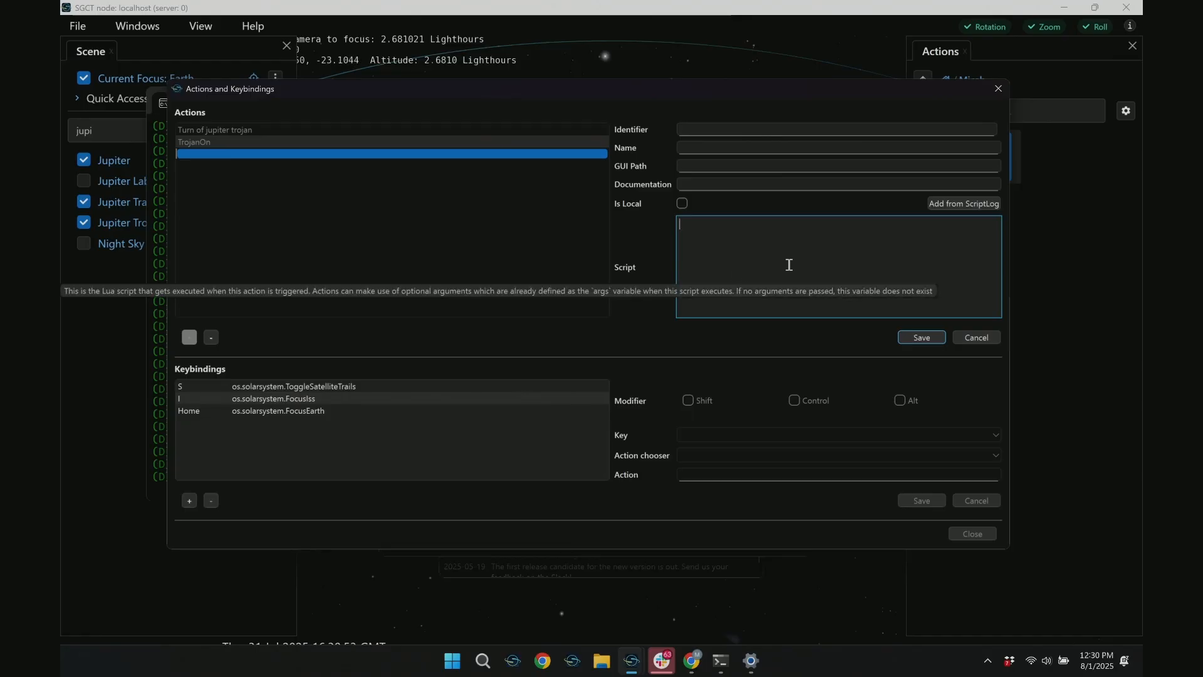
{"action": "left_click", "coordinate": [710, 129]}
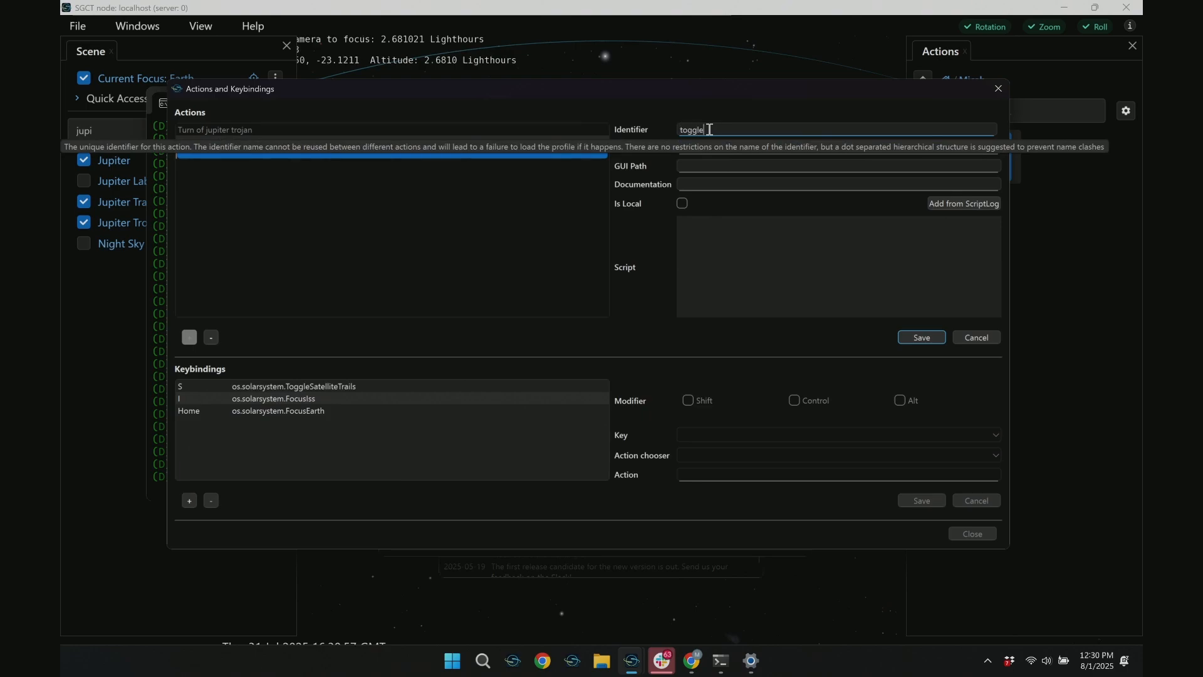
{"action": "type", "text": "toggletrojan"}
{"action": "key", "text": "Tab"}
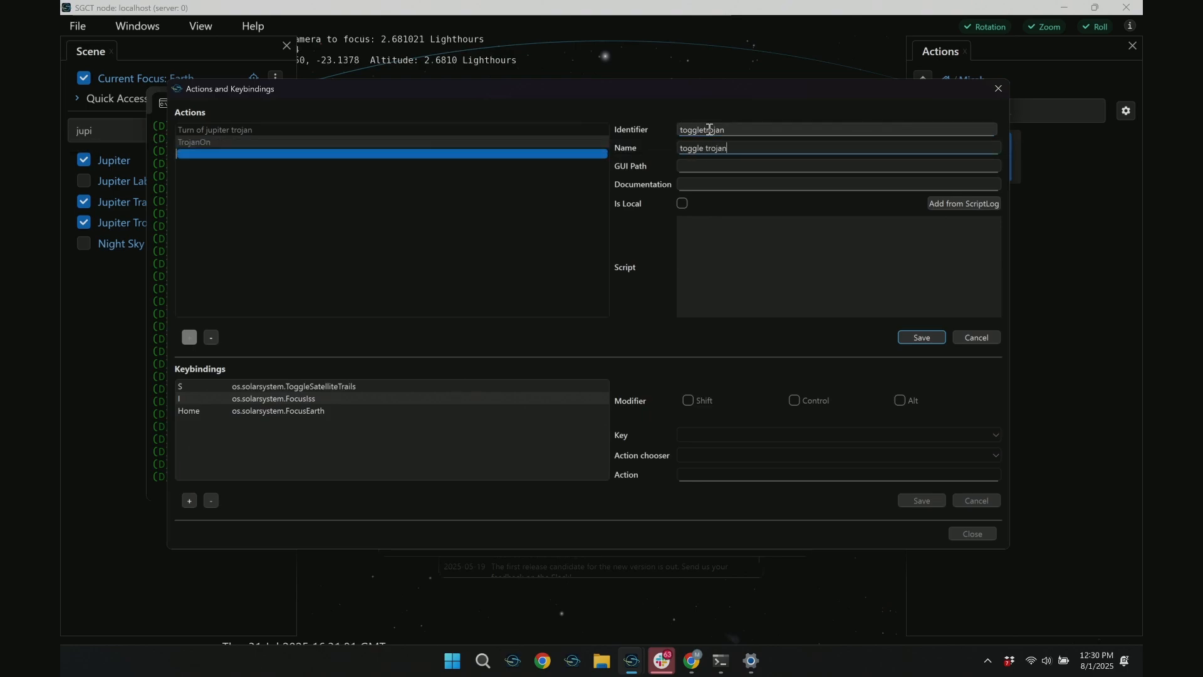
{"action": "type", "text": "h"}
Paste the copied script into the toggle action, change its function to openspace.toggleFade, and save the action
{"action": "left_click", "coordinate": [807, 279]}
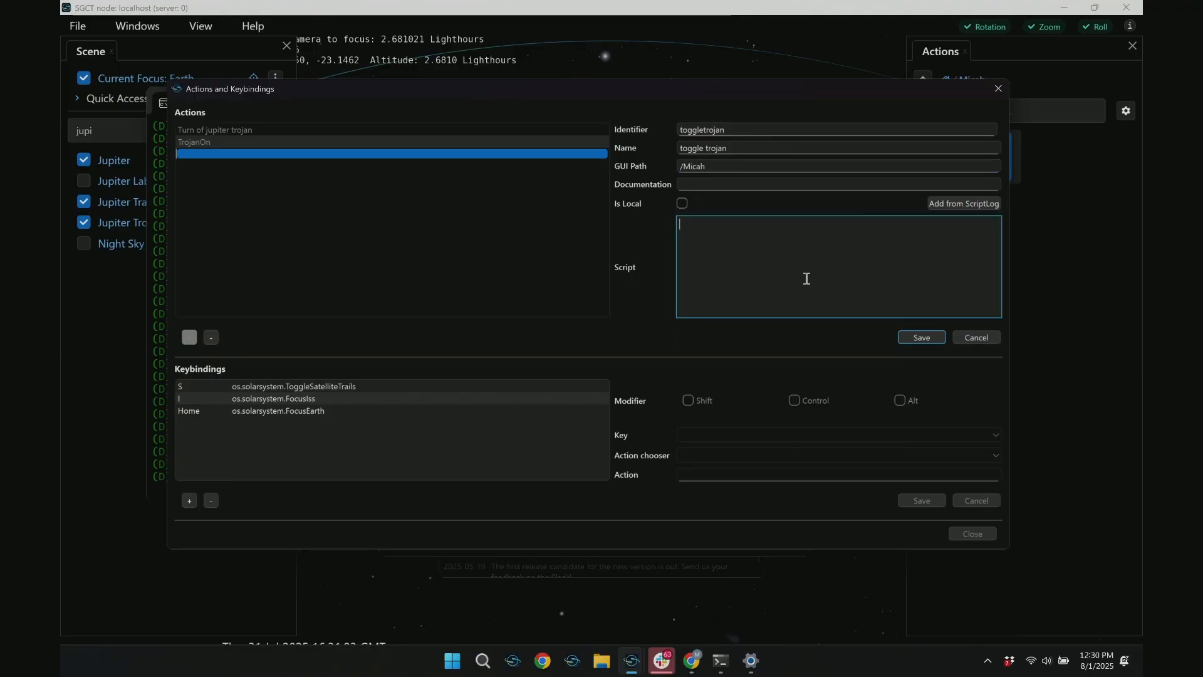
{"action": "key", "text": "ctrl+a"}
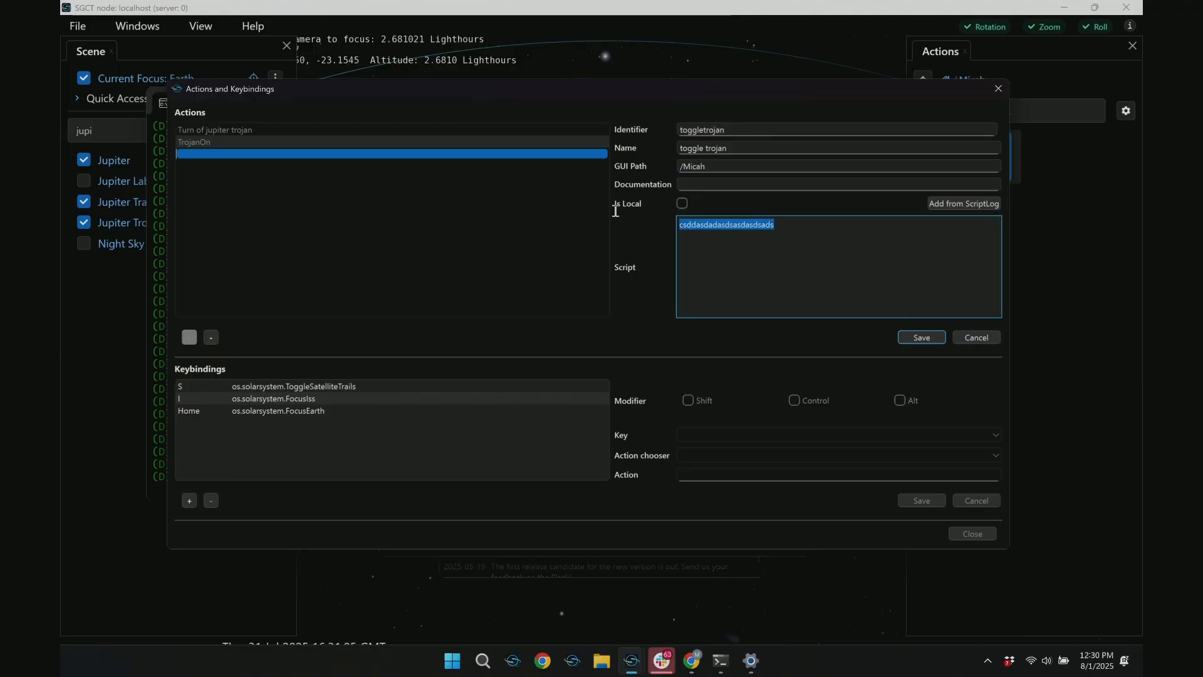
{"action": "type", "text": "openspace.fadeIn(\"Scene.ssb_jupiter_trojan_asteroid.Renderable\",nil)"}
{"action": "type", "text": "toggleFad"}
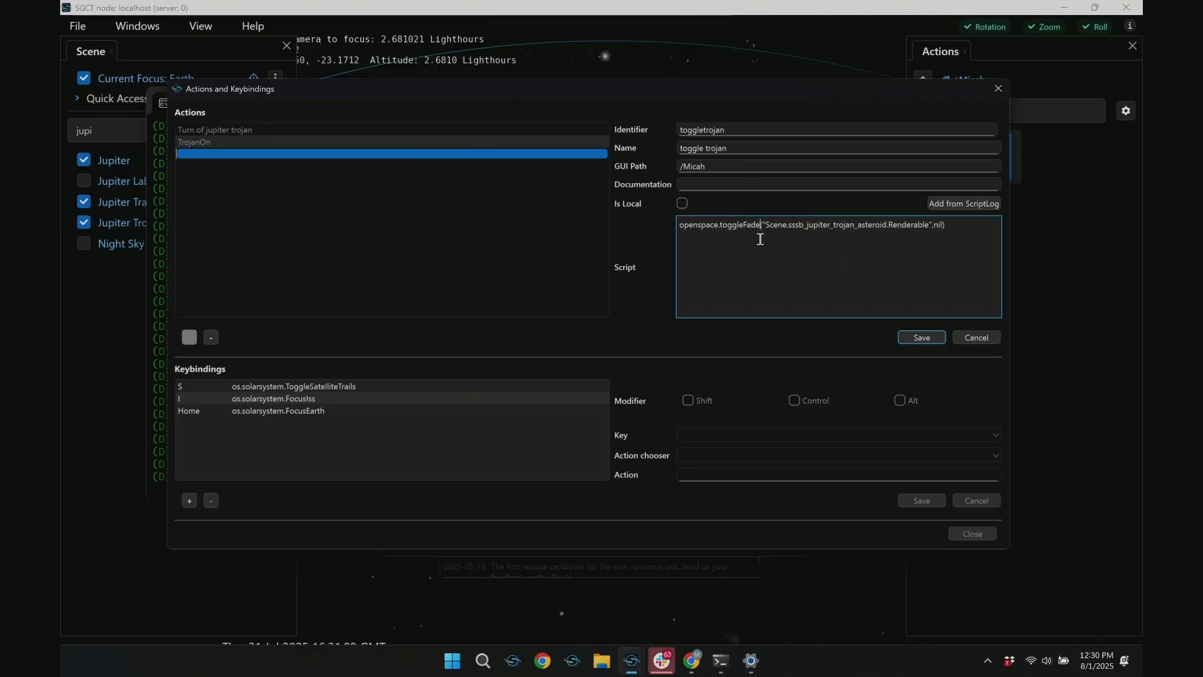
{"action": "left_click", "coordinate": [930, 338]}
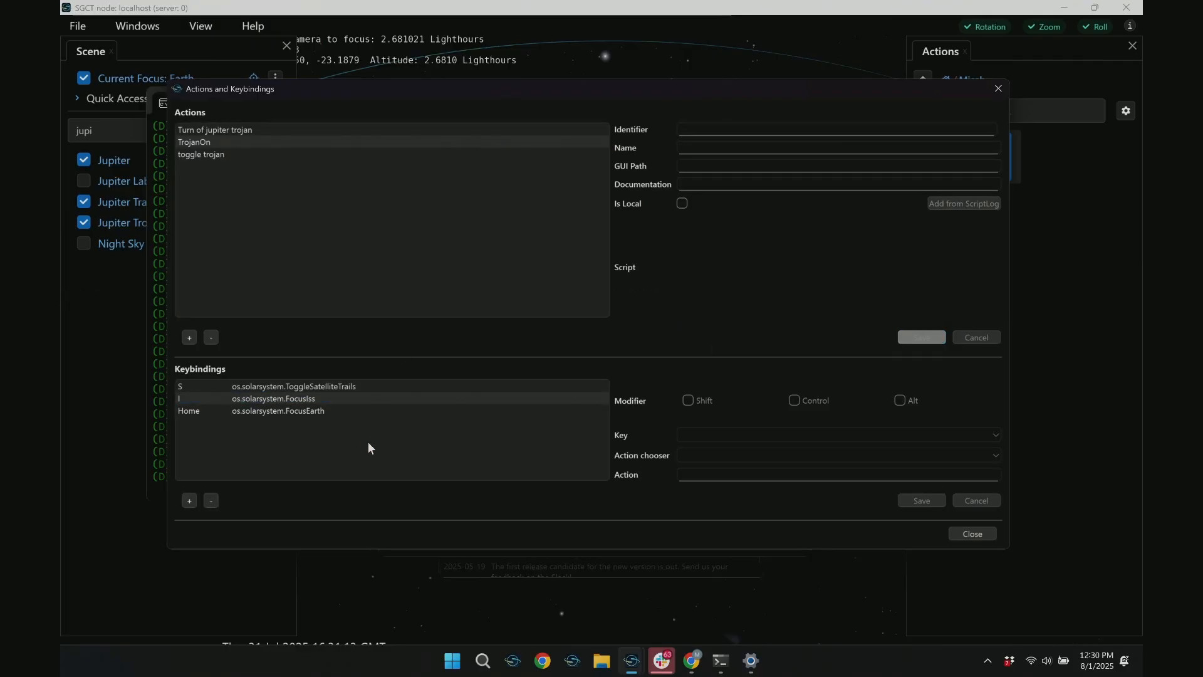
Add a keybinding that assigns the J key to the turnontrojan action and save it
{"action": "left_click", "coordinate": [189, 500]}
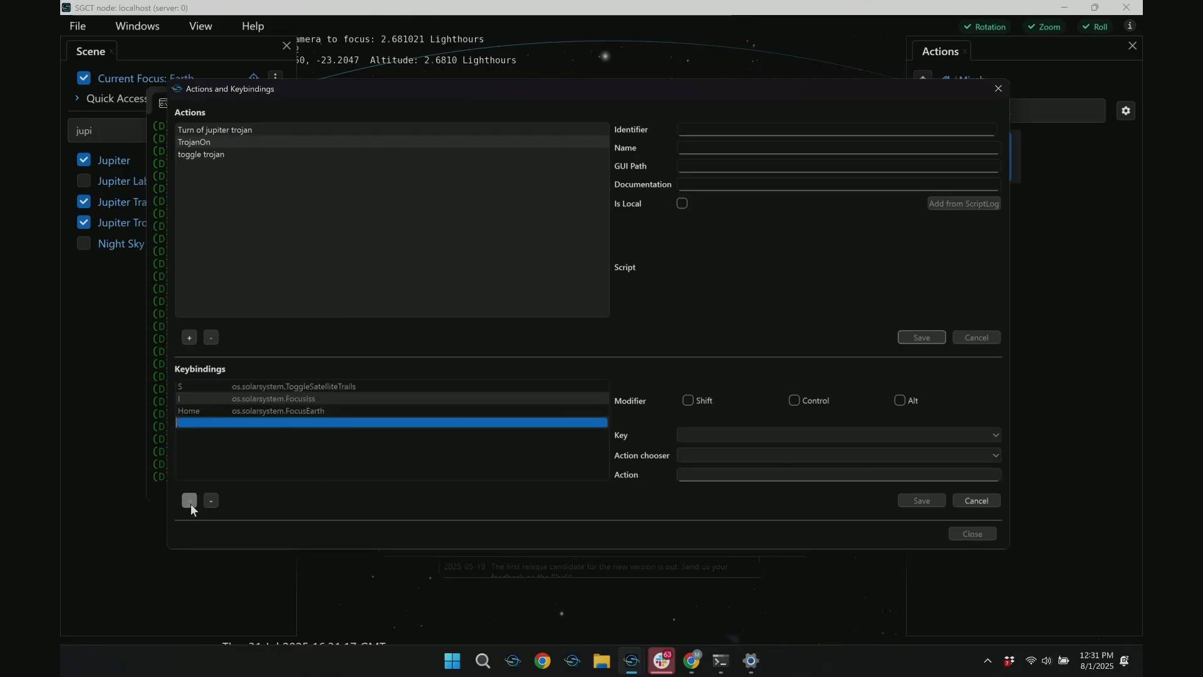
{"action": "left_click", "coordinate": [706, 434]}
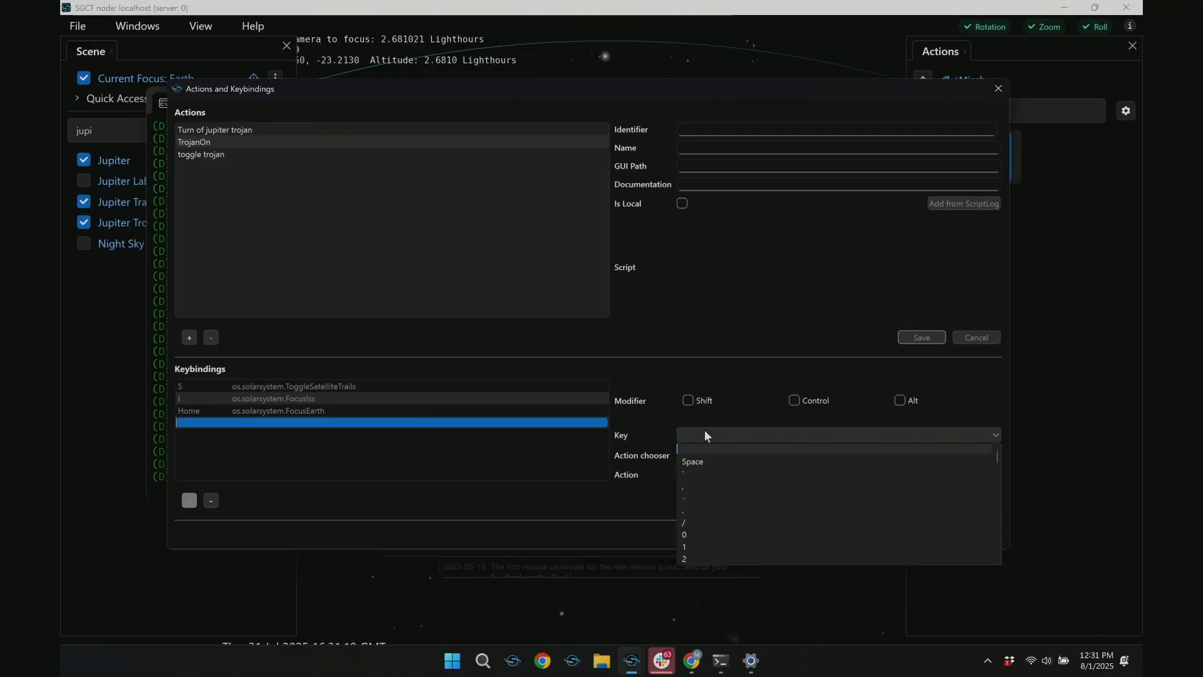
{"action": "key", "text": "Return"}
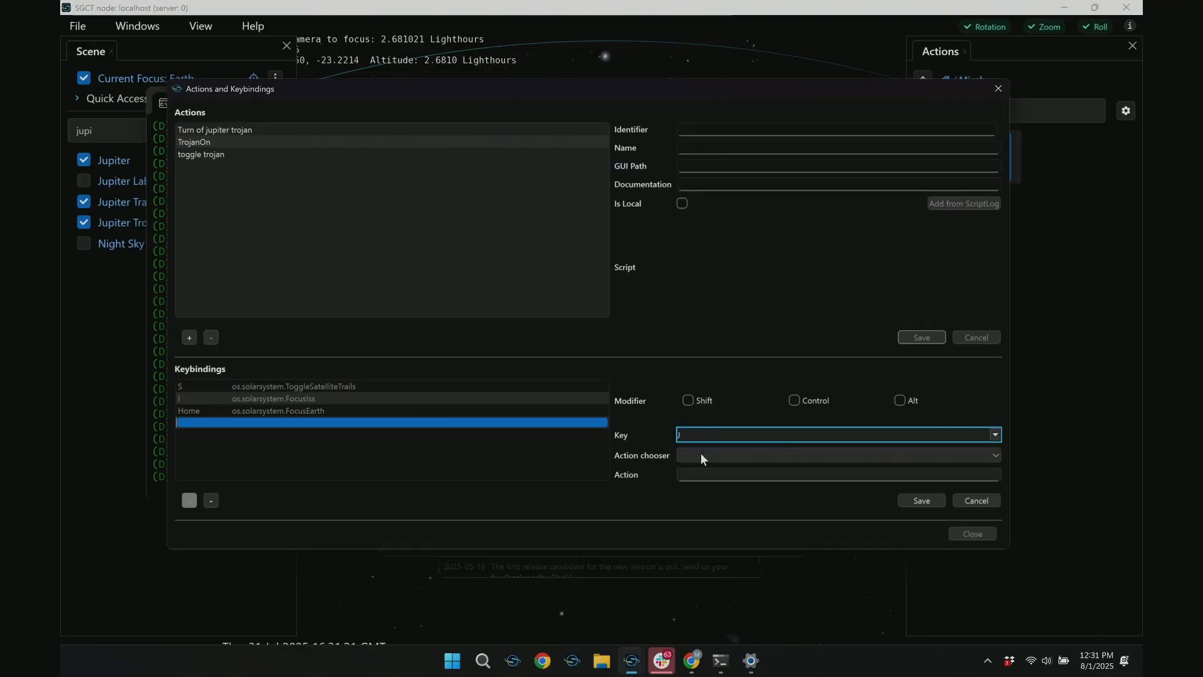
{"action": "left_click", "coordinate": [701, 456]}
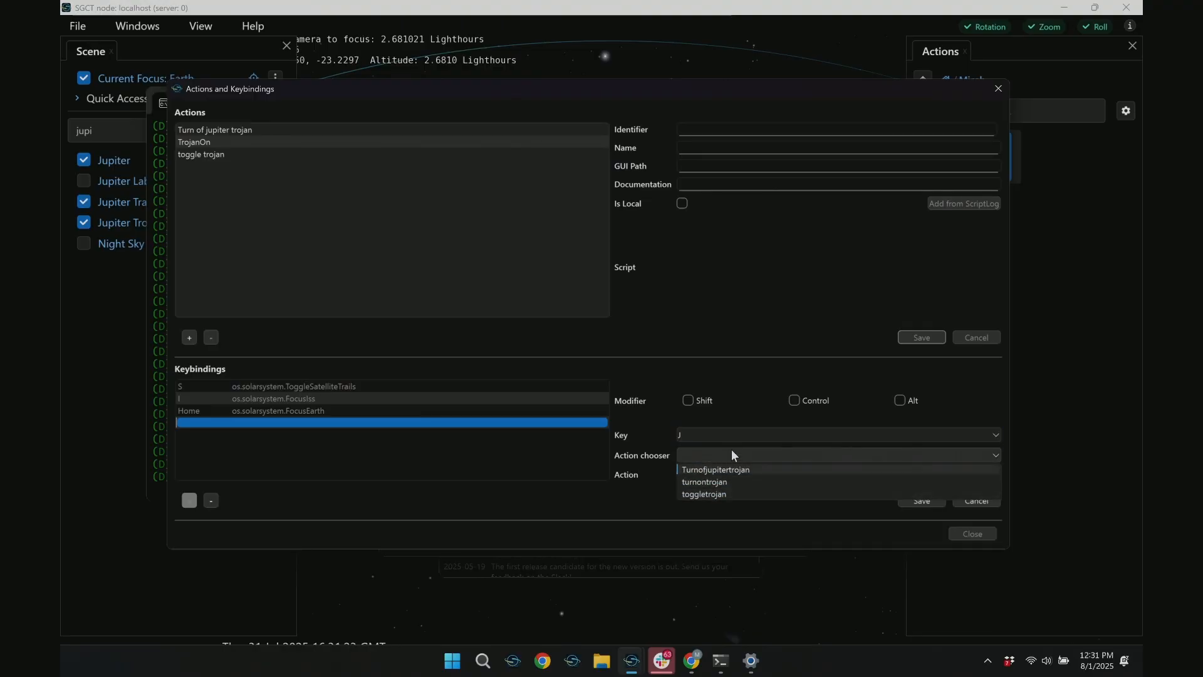
{"action": "left_click", "coordinate": [712, 483]}
{"action": "left_click", "coordinate": [911, 501]}
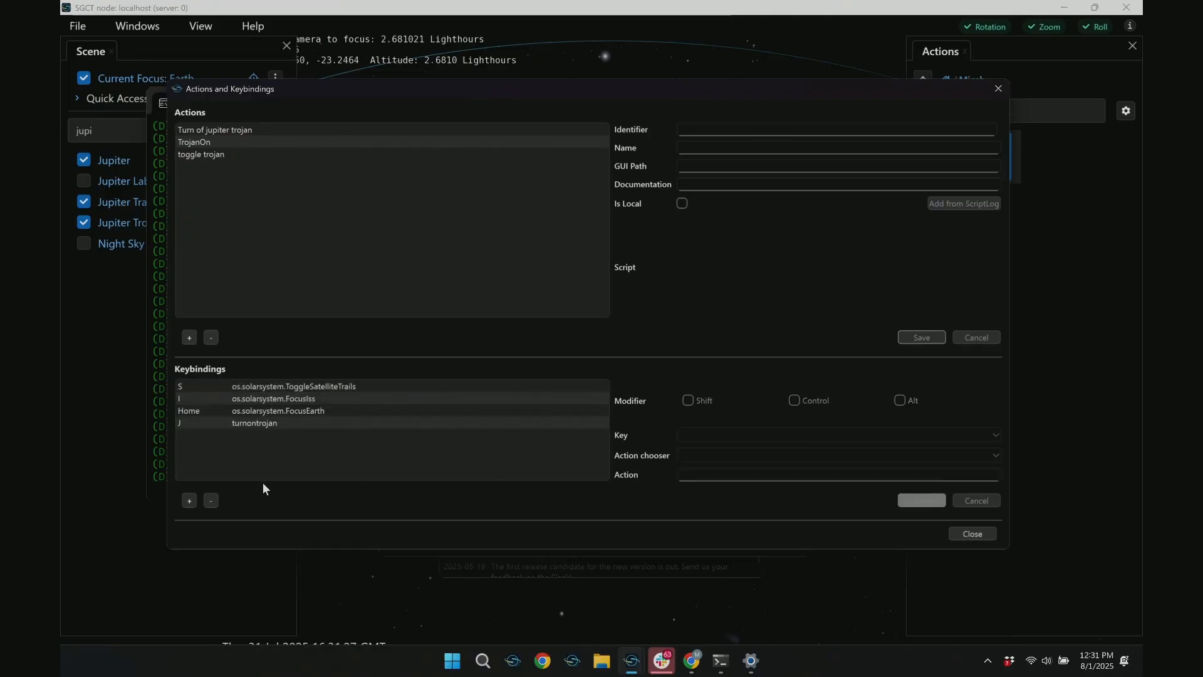
Add a keybinding that assigns Shift+J to the Turnofjupitertrojan action and save it
{"action": "left_click", "coordinate": [190, 501]}
{"action": "left_click", "coordinate": [689, 401]}
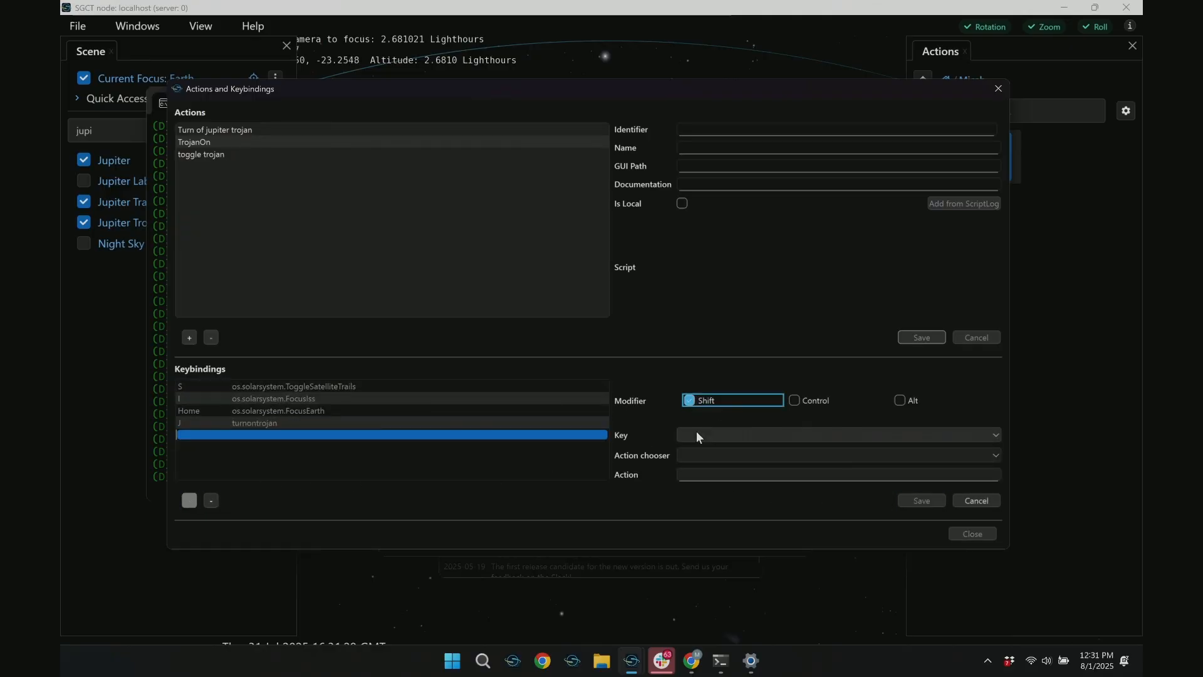
{"action": "left_click", "coordinate": [697, 432]}
{"action": "key", "text": "j"}
{"action": "key", "text": "Return"}
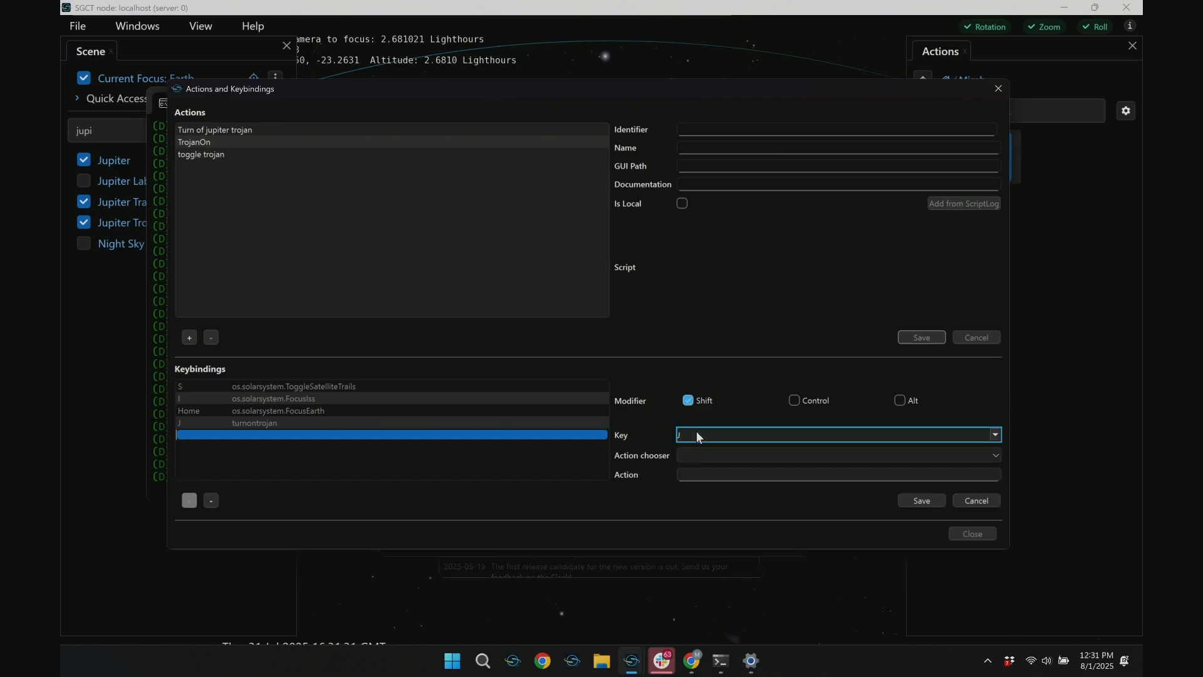
{"action": "left_click", "coordinate": [700, 455]}
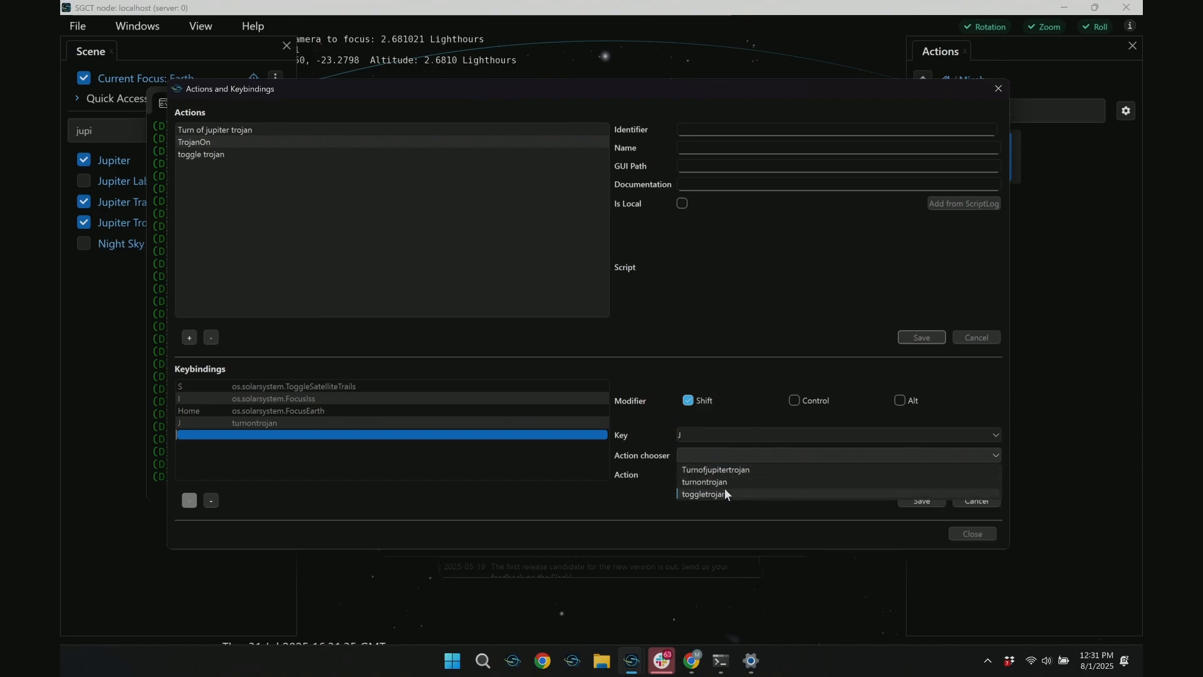
{"action": "left_click", "coordinate": [724, 472]}
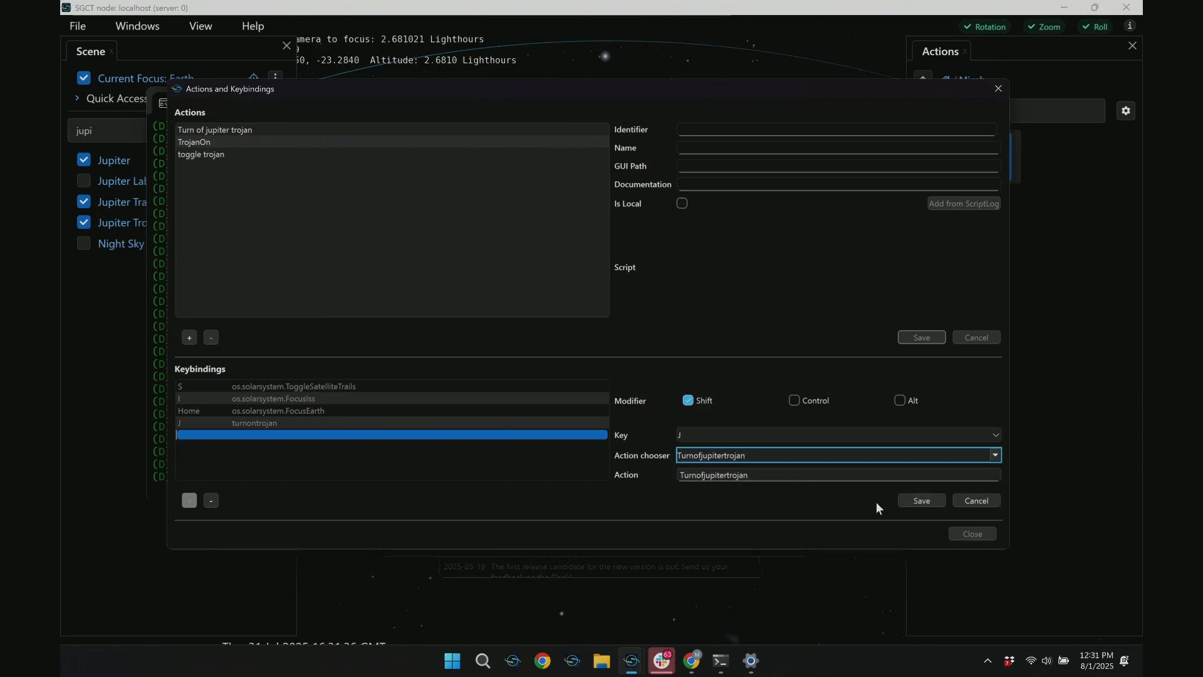
{"action": "left_click", "coordinate": [912, 501]}
Close the actions and keybindings editor and save the profile over the existing myfirstprofile.profile
{"action": "left_click", "coordinate": [971, 534]}
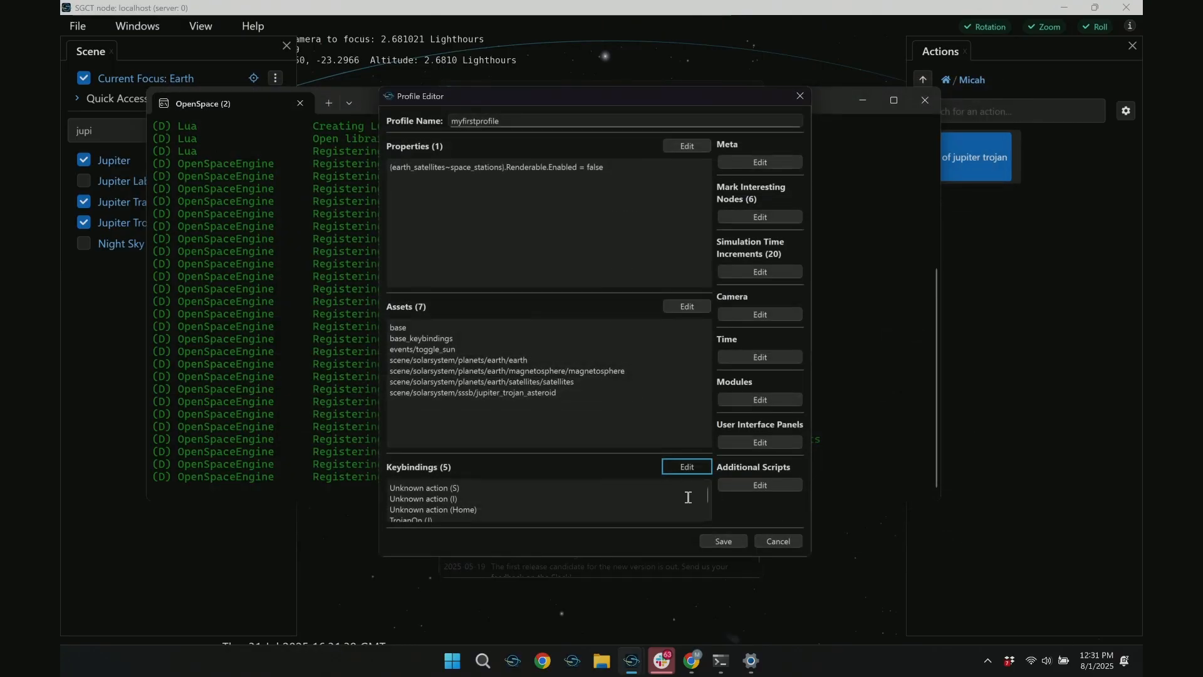
{"action": "left_click", "coordinate": [720, 541]}
{"action": "left_click", "coordinate": [994, 538]}
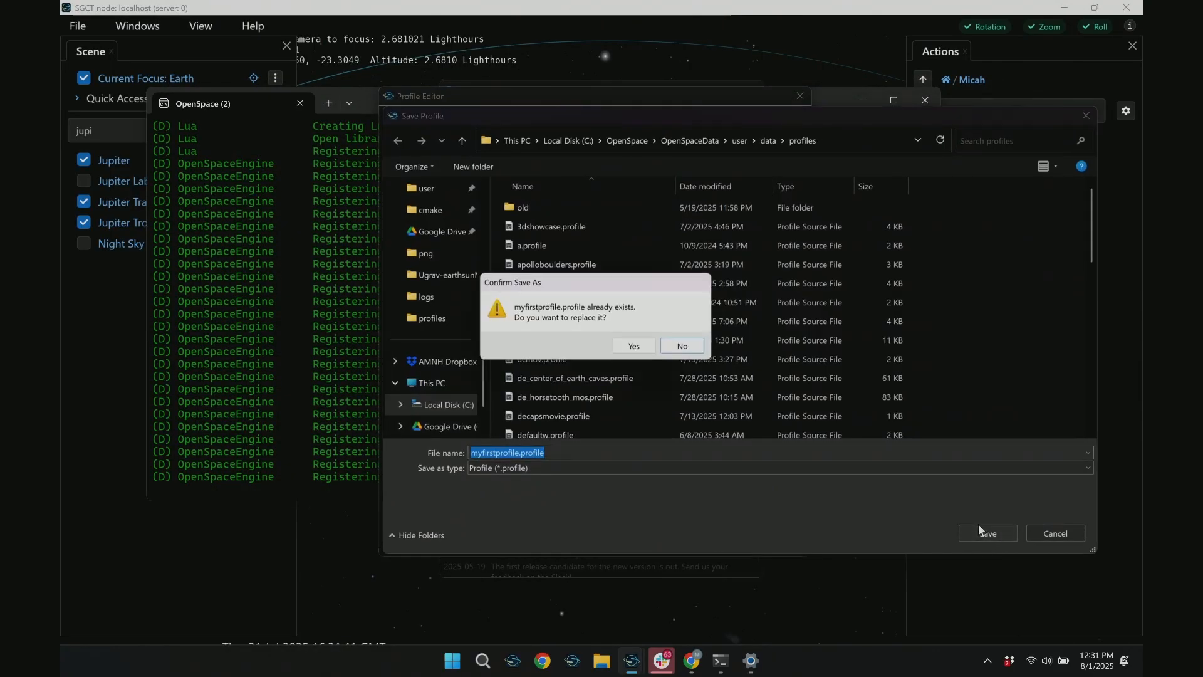
{"action": "left_click", "coordinate": [636, 348]}
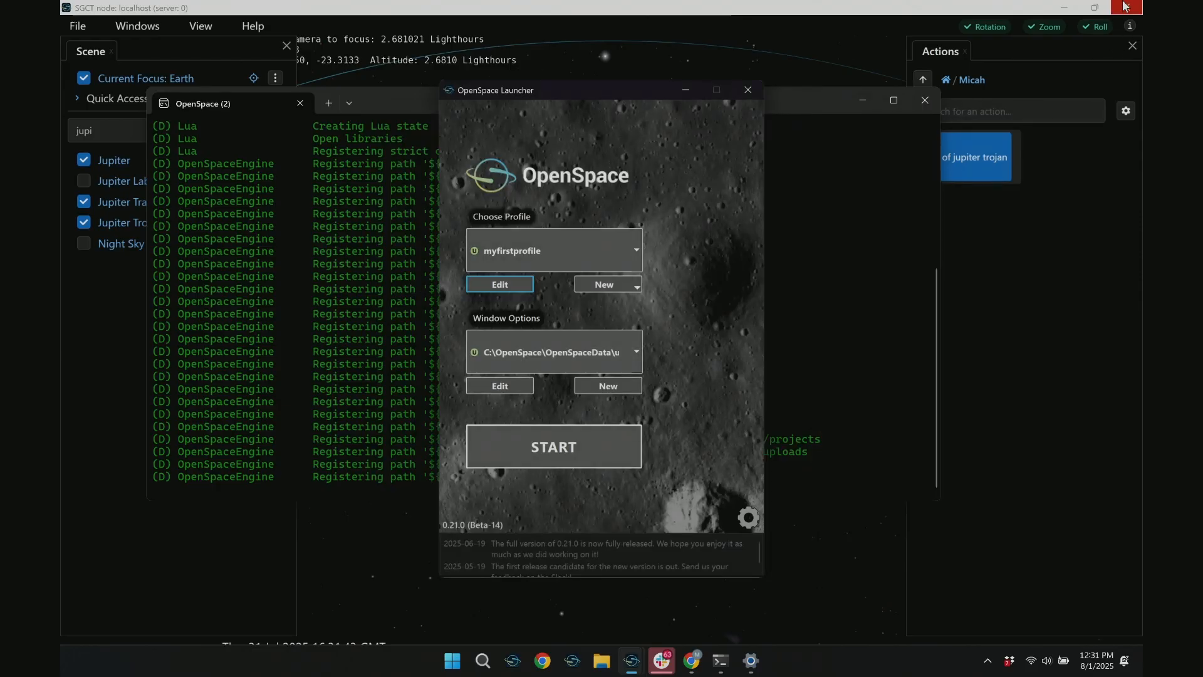
Close the running OpenSpace session and start a new one with myfirstprofile
{"action": "left_click", "coordinate": [1124, 7]}
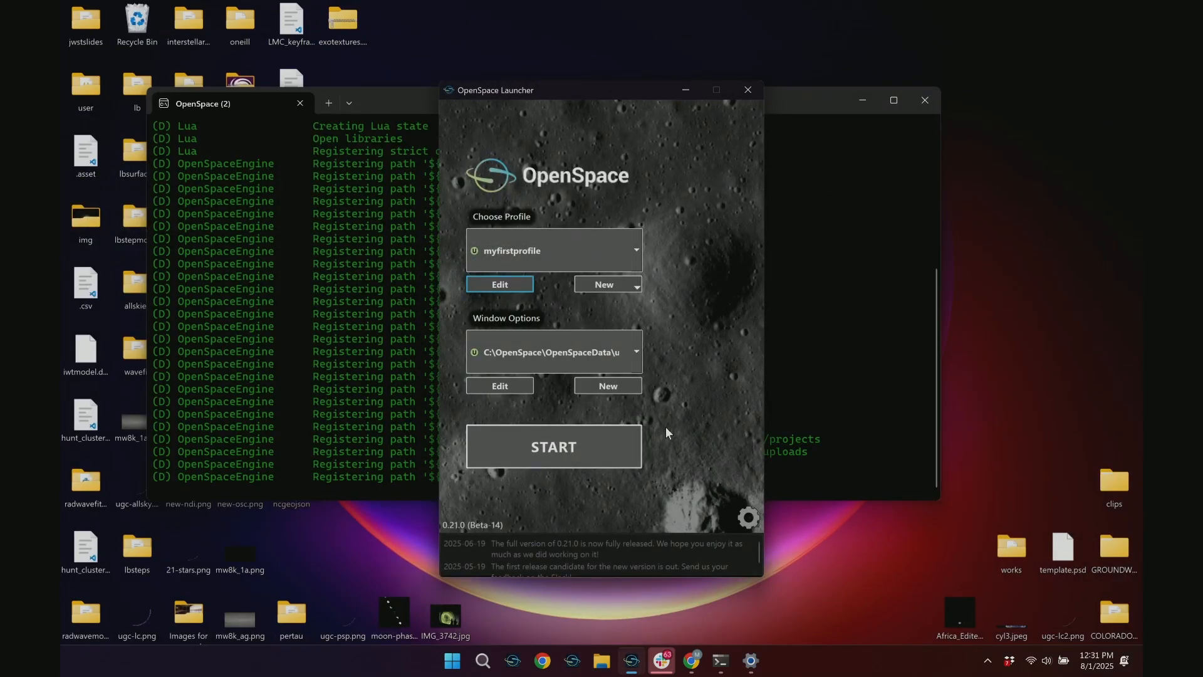
{"action": "left_click", "coordinate": [618, 454]}
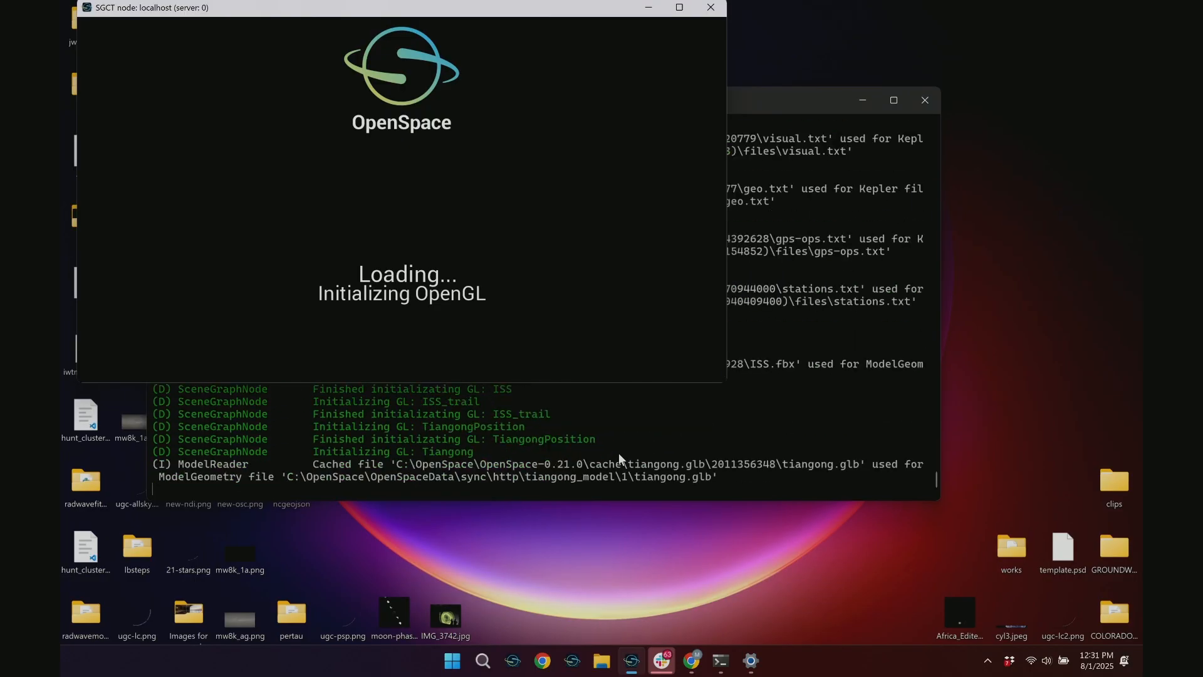
Bring up a second OpenSpace launcher, open myfirstprofile in its Profile Editor, and enlarge the editor upward to show all keybindings
{"action": "right_click", "coordinate": [632, 661]}
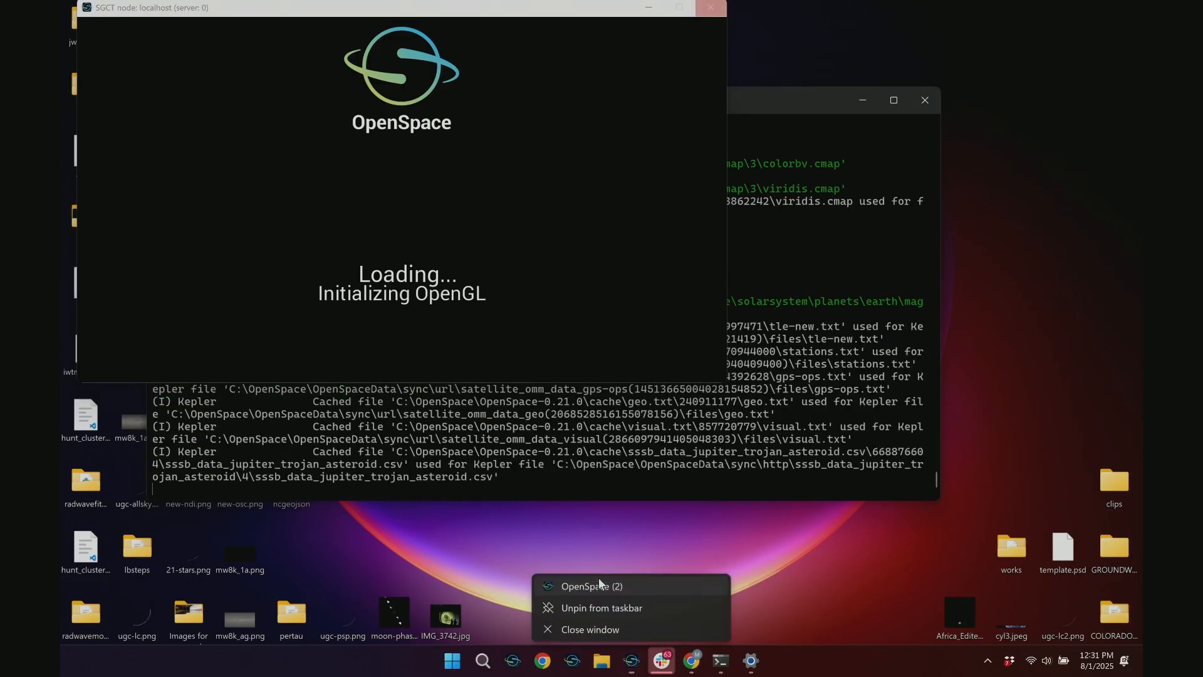
{"action": "left_click", "coordinate": [600, 585]}
{"action": "left_click", "coordinate": [494, 279]}
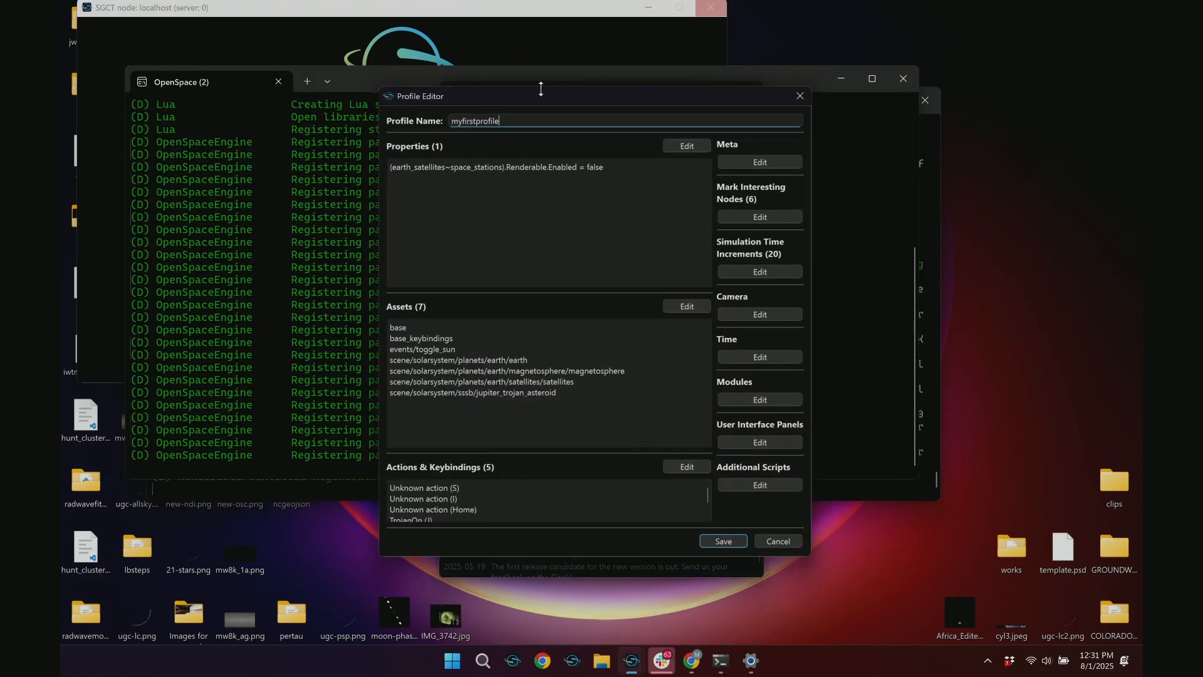
{"action": "left_click_drag", "start_coordinate": [541, 89], "coordinate": [541, 26]}
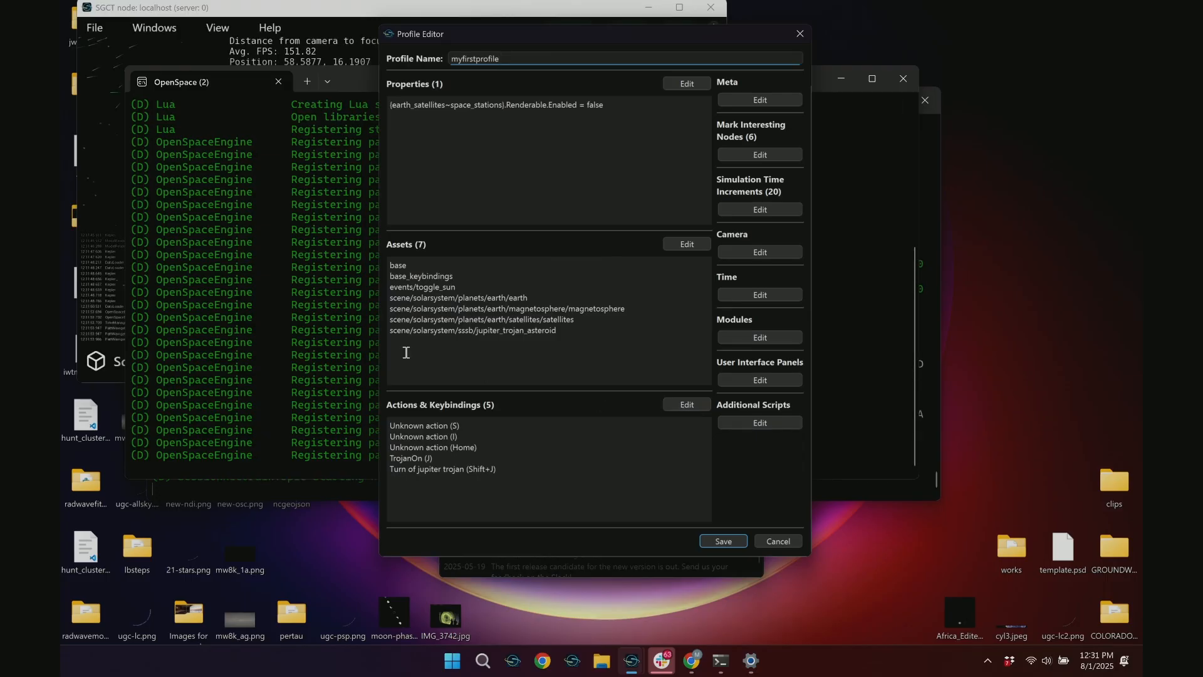
Maximize the restarted OpenSpace session and open the custom folder holding the trojan actions
{"action": "left_click", "coordinate": [194, 37]}
{"action": "left_click", "coordinate": [679, 7]}
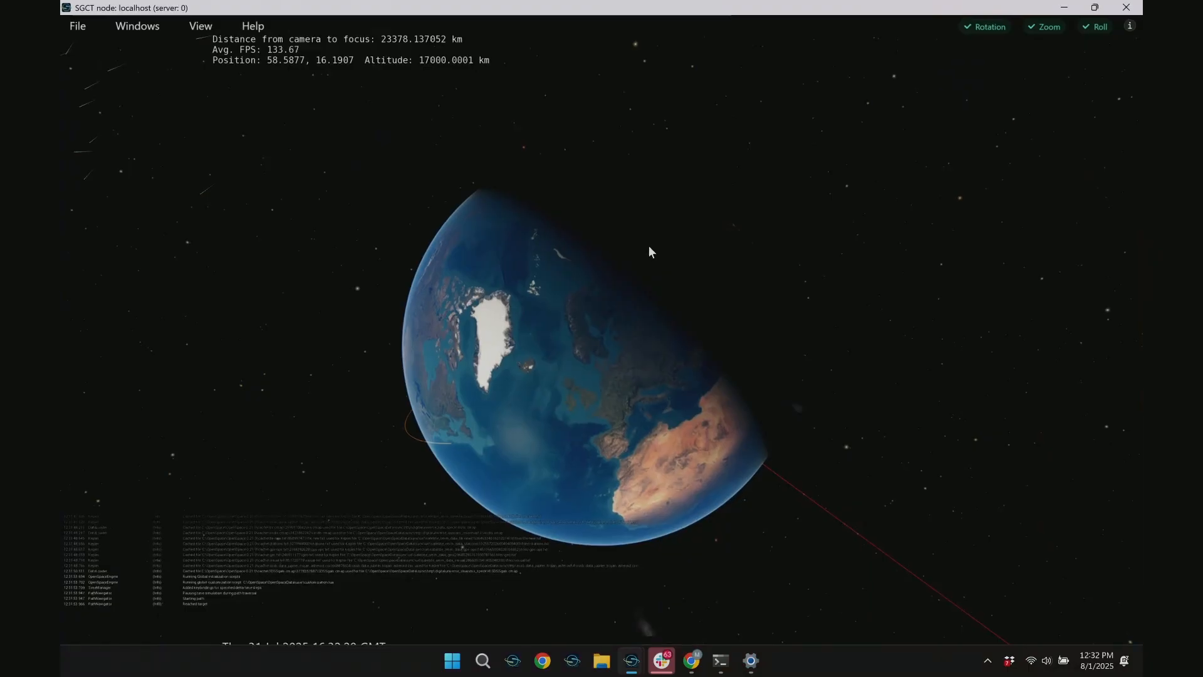
{"action": "right_click_drag", "start_coordinate": [648, 245], "coordinate": [729, 458]}
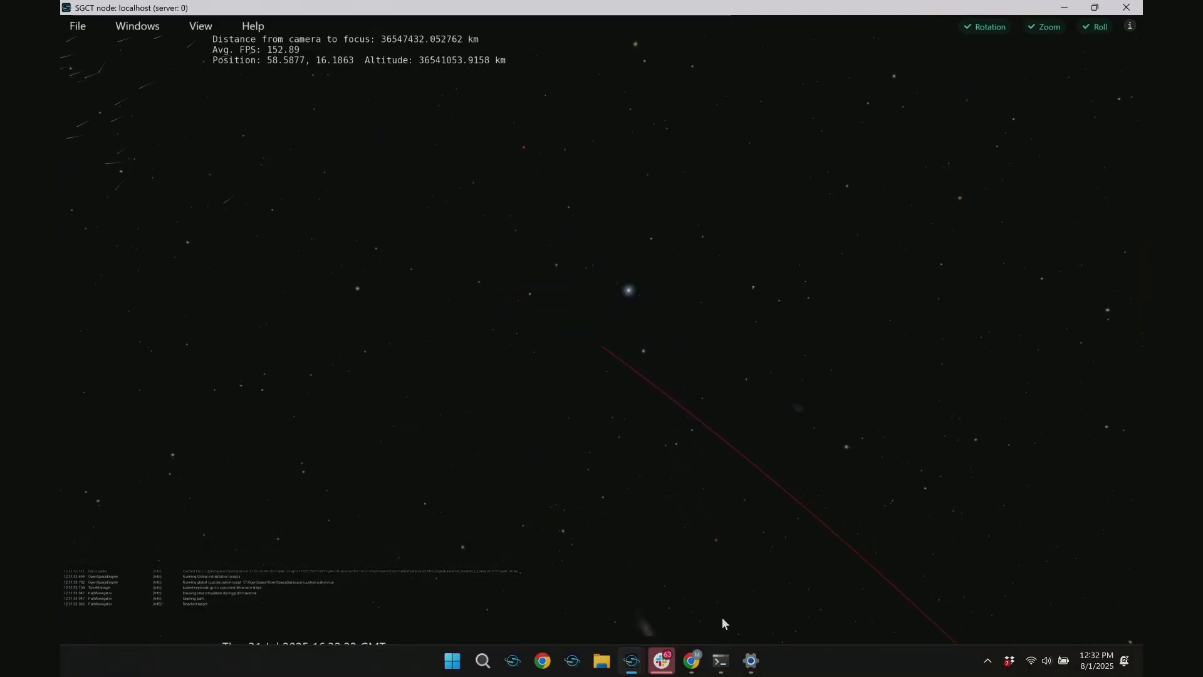
{"action": "key", "text": "super"}
{"action": "key", "text": "super"}
{"action": "left_click", "coordinate": [597, 660]}
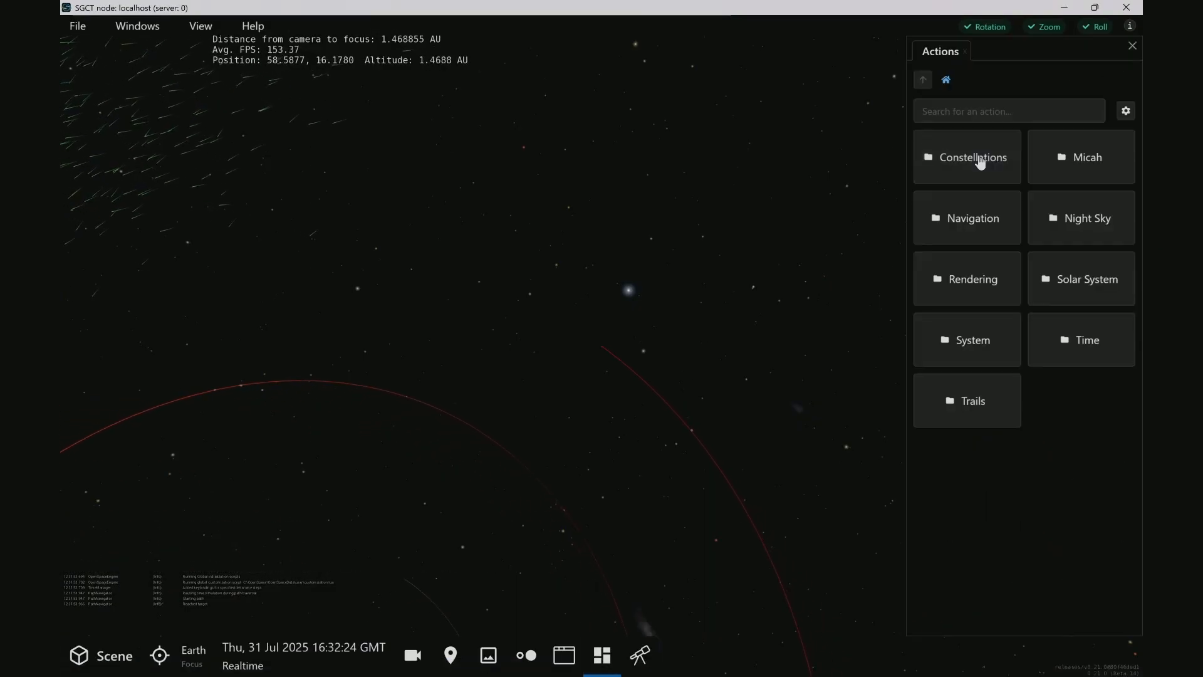
{"action": "left_click", "coordinate": [1051, 157]}
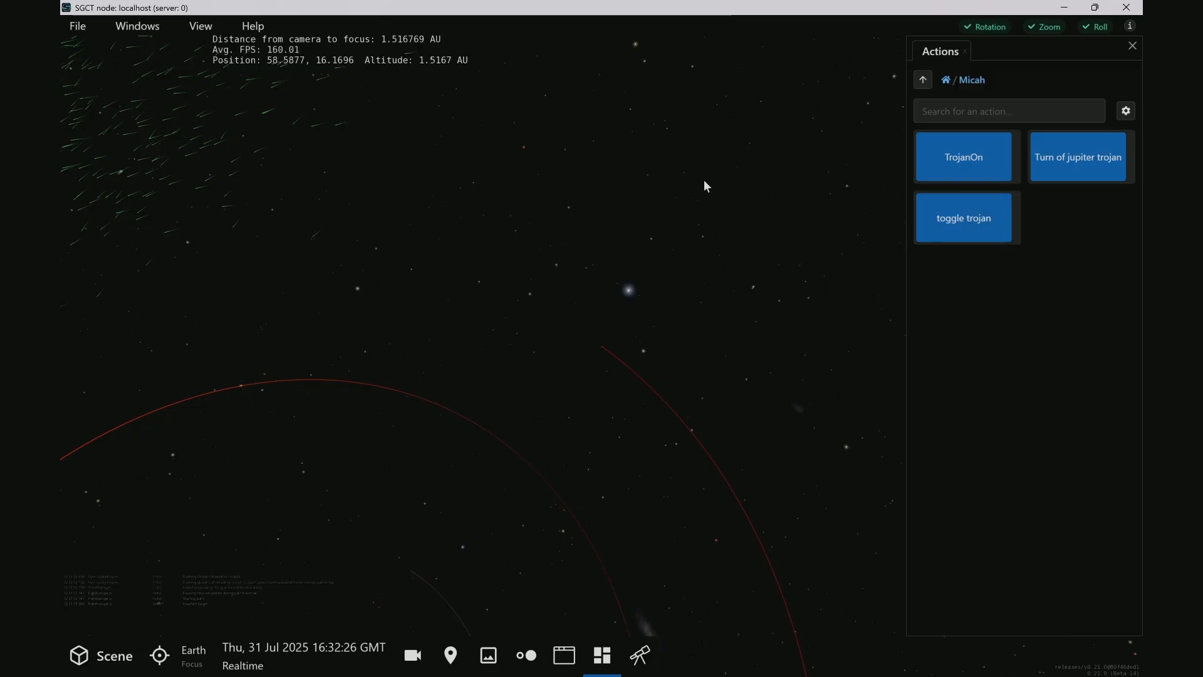
Test the "Turn of jupiter trojan" and TrojanOn actions with the whole Jupiter trojan region in view
{"action": "right_click_drag", "start_coordinate": [705, 186], "coordinate": [752, 487]}
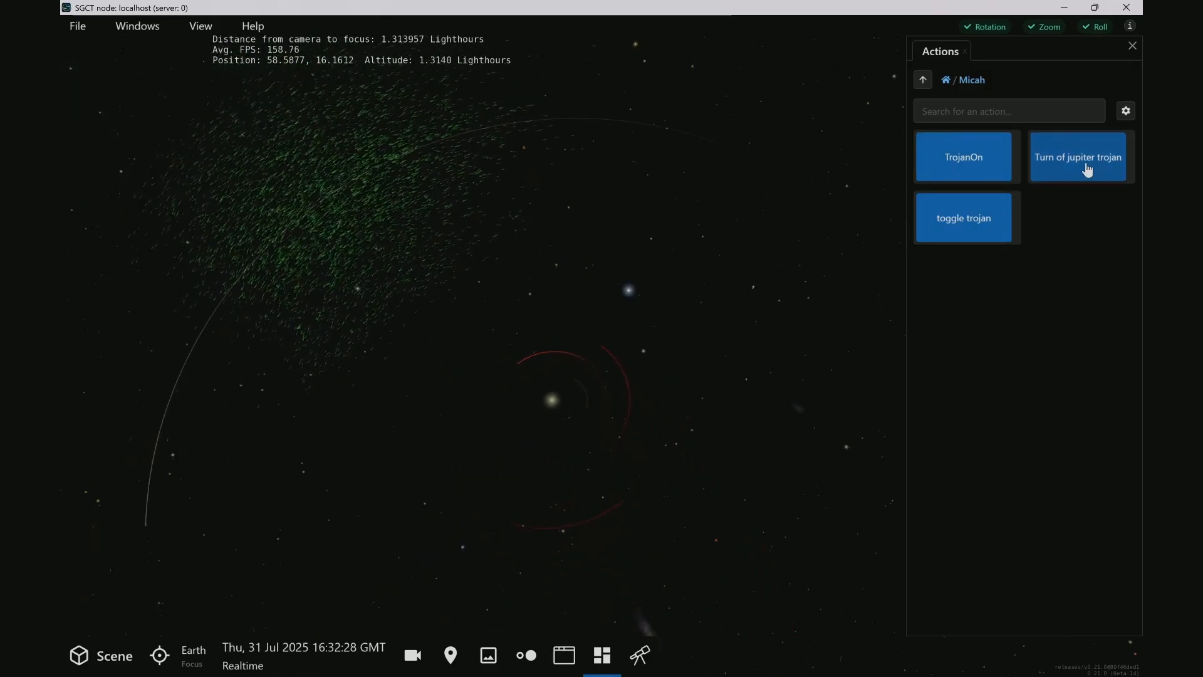
{"action": "left_click", "coordinate": [1088, 170]}
{"action": "left_click", "coordinate": [978, 169]}
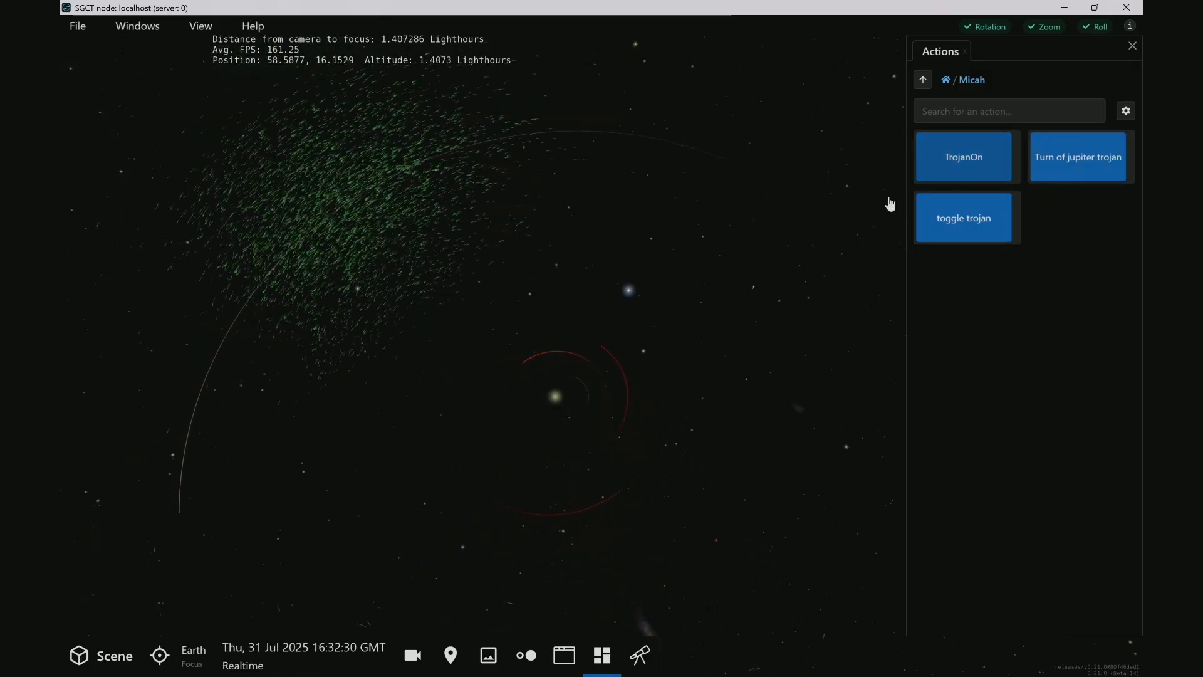
{"action": "left_click_drag", "start_coordinate": [501, 524], "coordinate": [544, 172]}
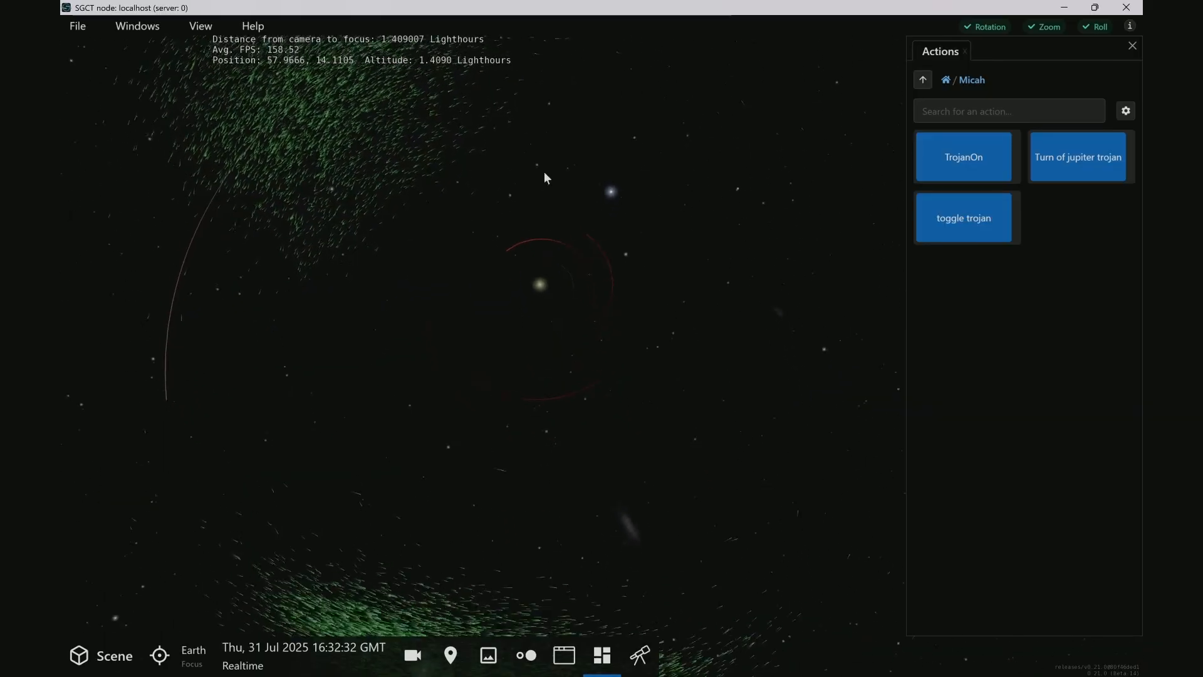
{"action": "right_click_drag", "start_coordinate": [544, 172], "coordinate": [560, 423]}
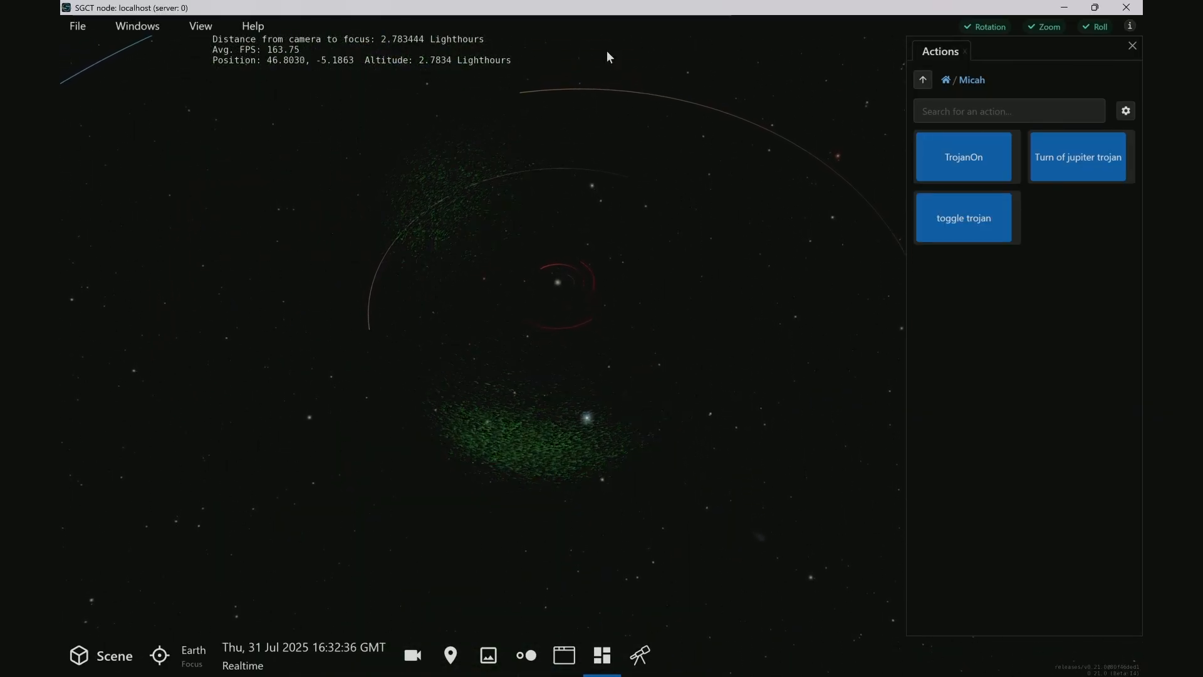
Test the new keybindings by fading the Jupiter trojans in and out from the keyboard
{"action": "key", "text": "t"}
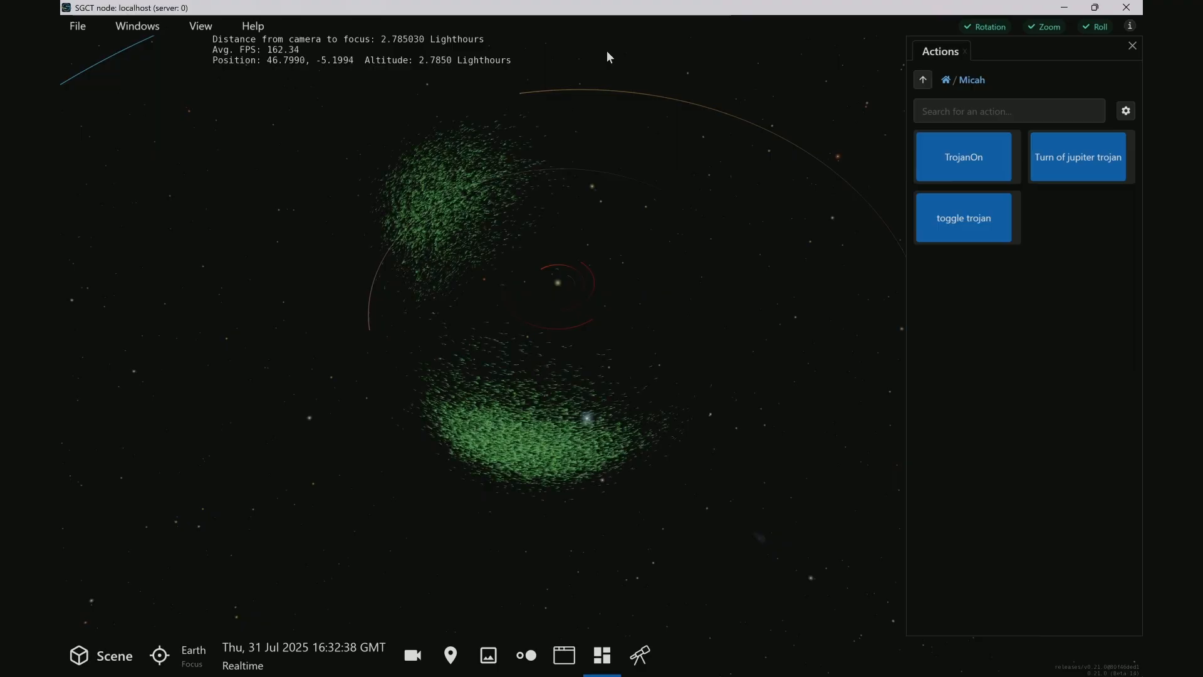
{"action": "key", "text": "t"}
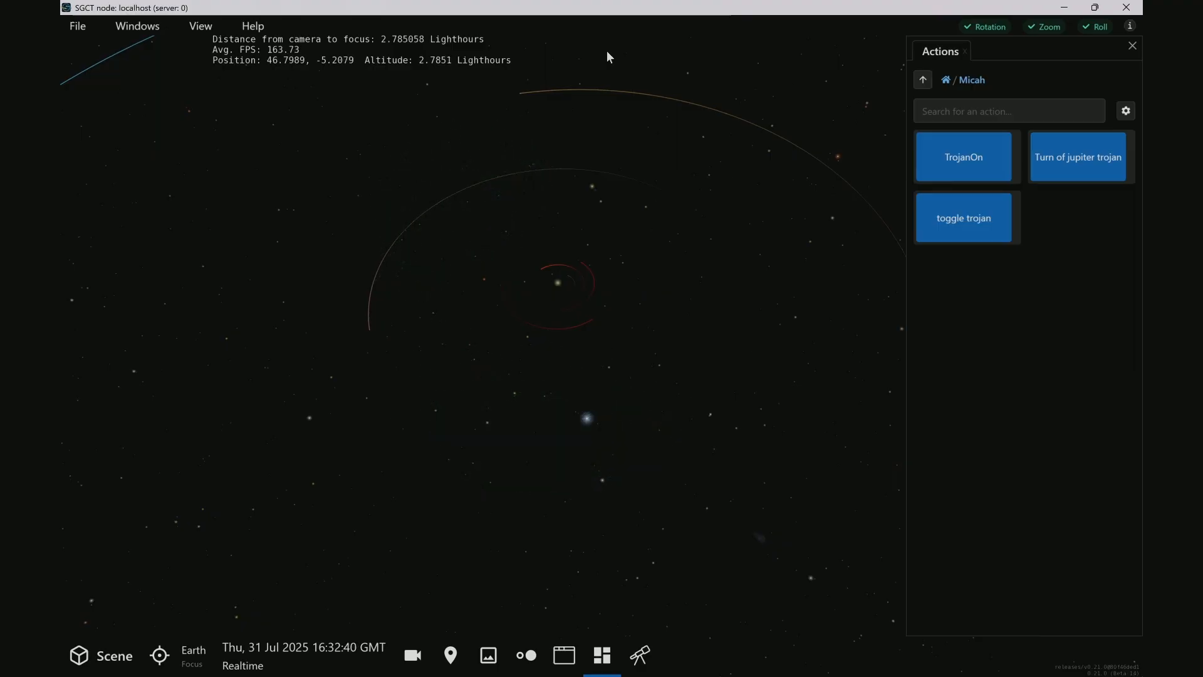
{"action": "key", "text": "t"}
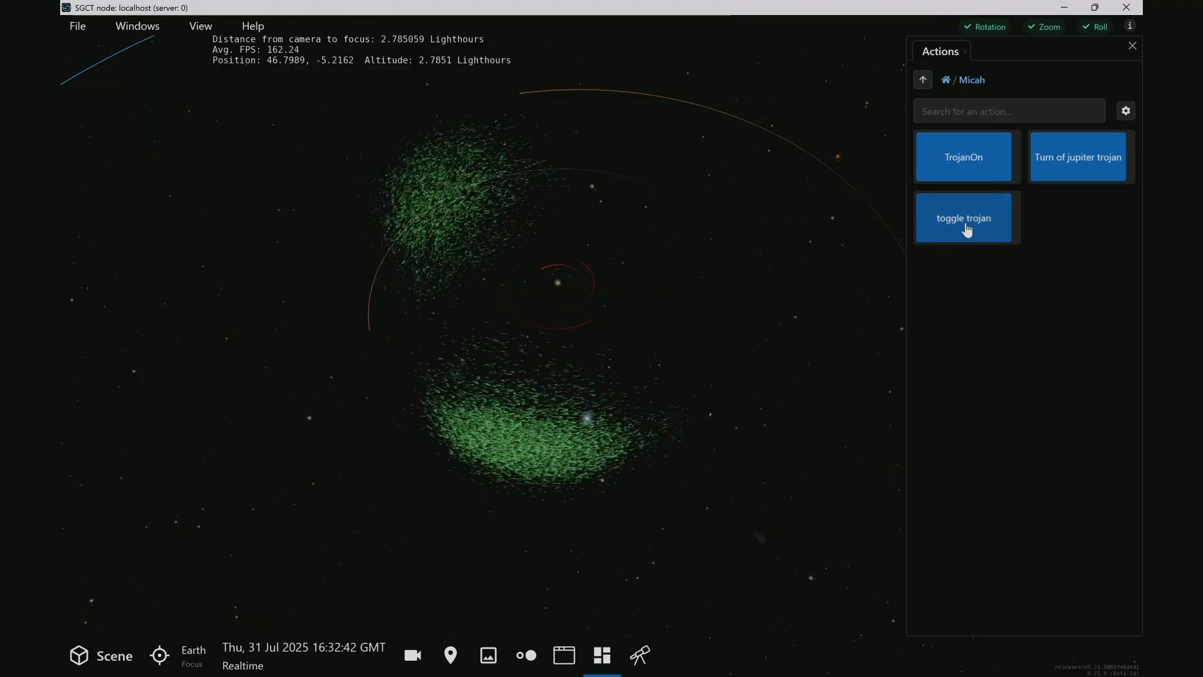
Run the "toggle trojan" action repeatedly to test fading the Jupiter trojans out and back in
{"action": "left_click", "coordinate": [968, 230]}
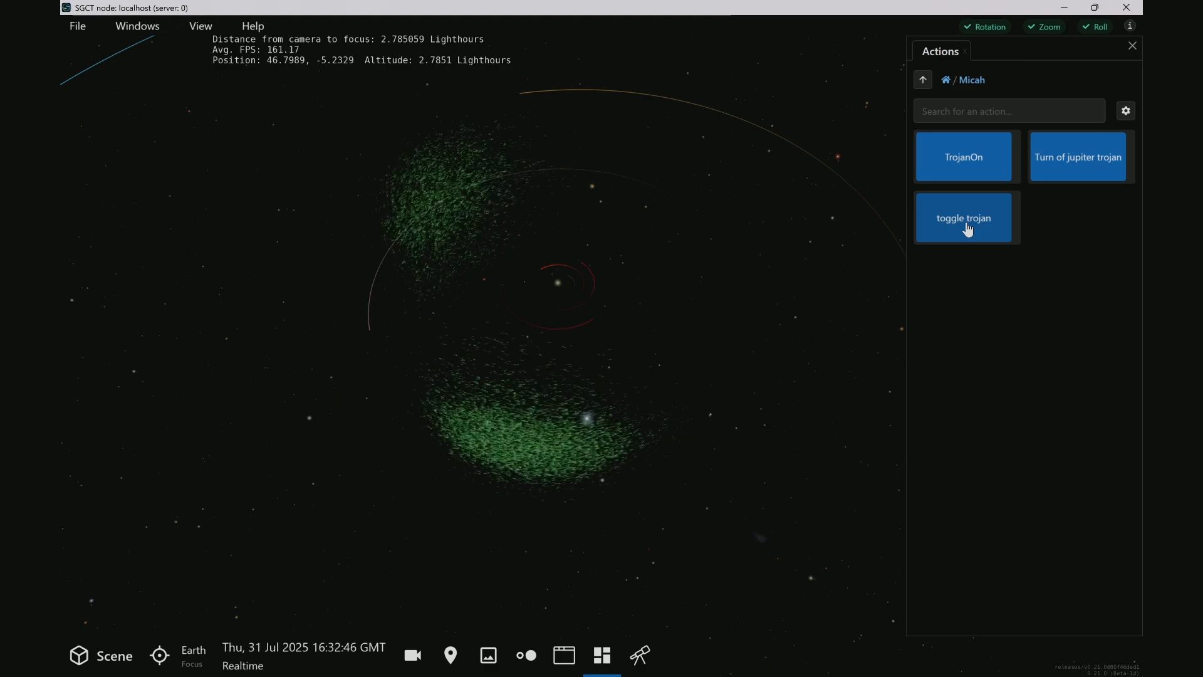
{"action": "left_click", "coordinate": [969, 229]}
{"action": "left_click", "coordinate": [968, 227]}
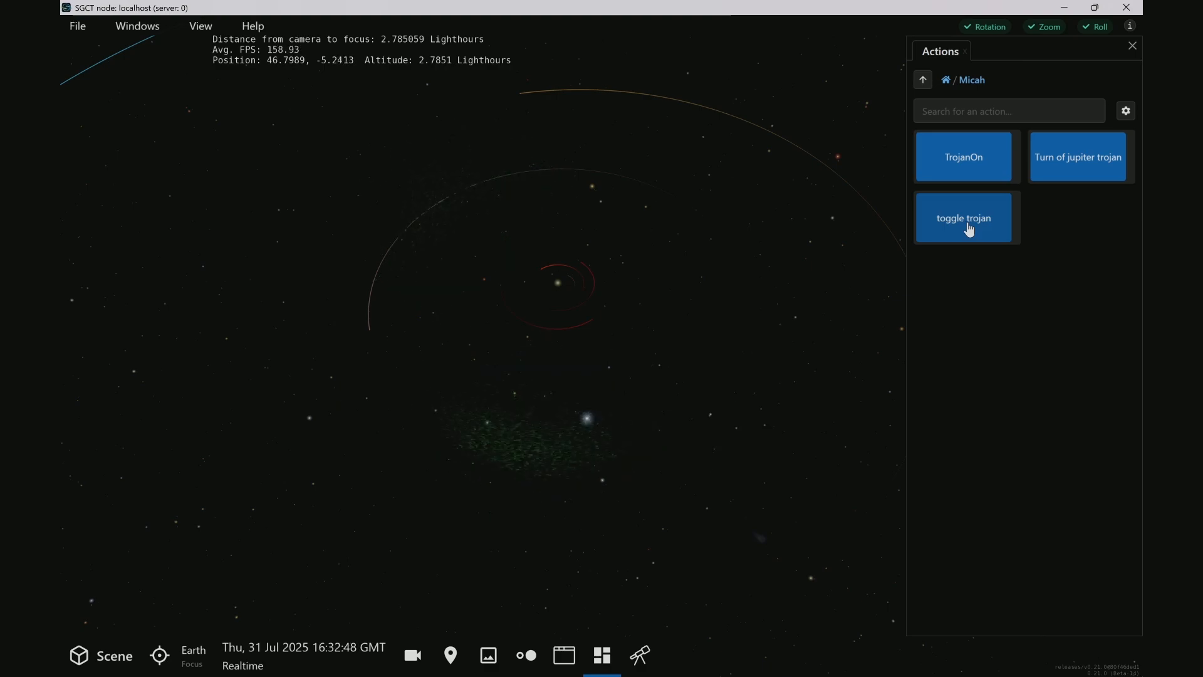
{"action": "left_click", "coordinate": [969, 226]}
{"action": "left_click", "coordinate": [969, 229]}
{"action": "left_click_drag", "start_coordinate": [528, 417], "coordinate": [590, 227]}
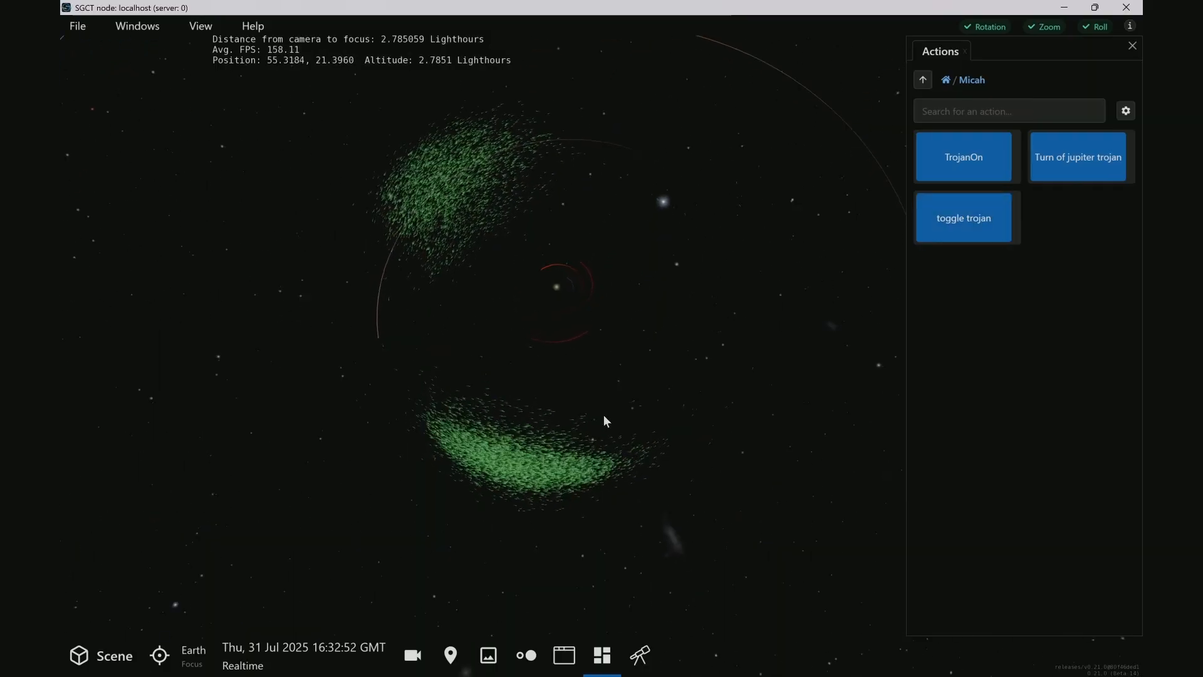
{"action": "right_click_drag", "start_coordinate": [611, 319], "coordinate": [634, 553]}
{"action": "right_click_drag", "start_coordinate": [655, 322], "coordinate": [646, 425]}
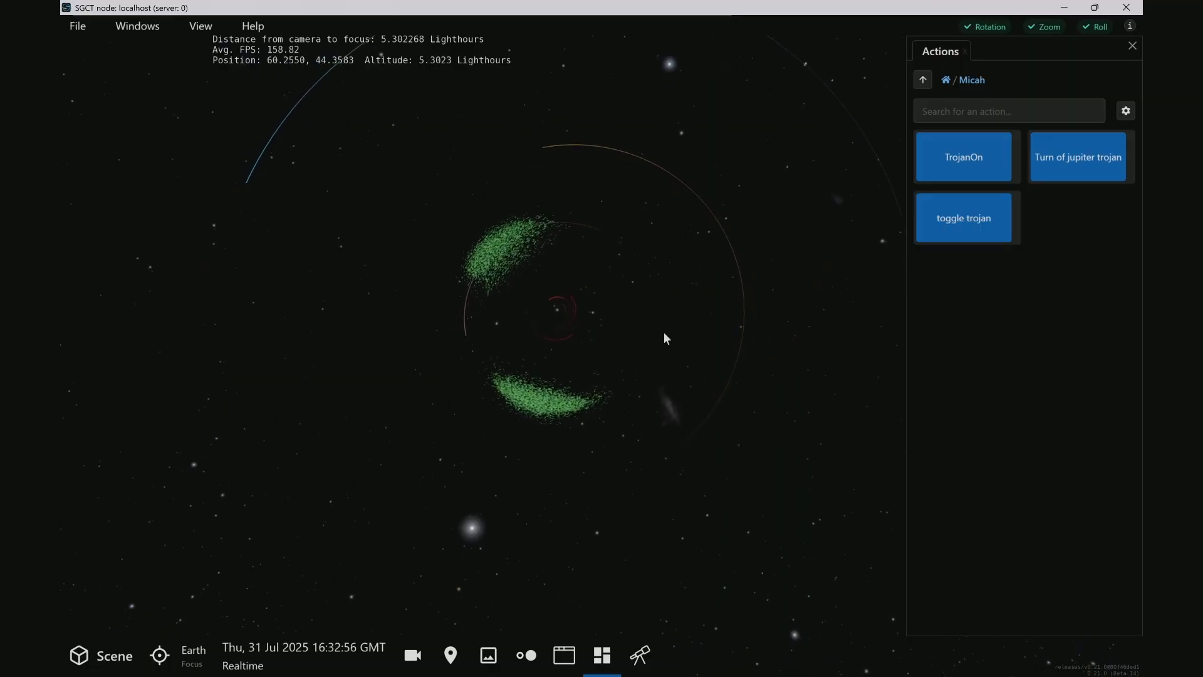
{"action": "left_click_drag", "start_coordinate": [675, 297], "coordinate": [706, 470]}
{"action": "left_click_drag", "start_coordinate": [684, 189], "coordinate": [687, 236], "text": "ctrl"}
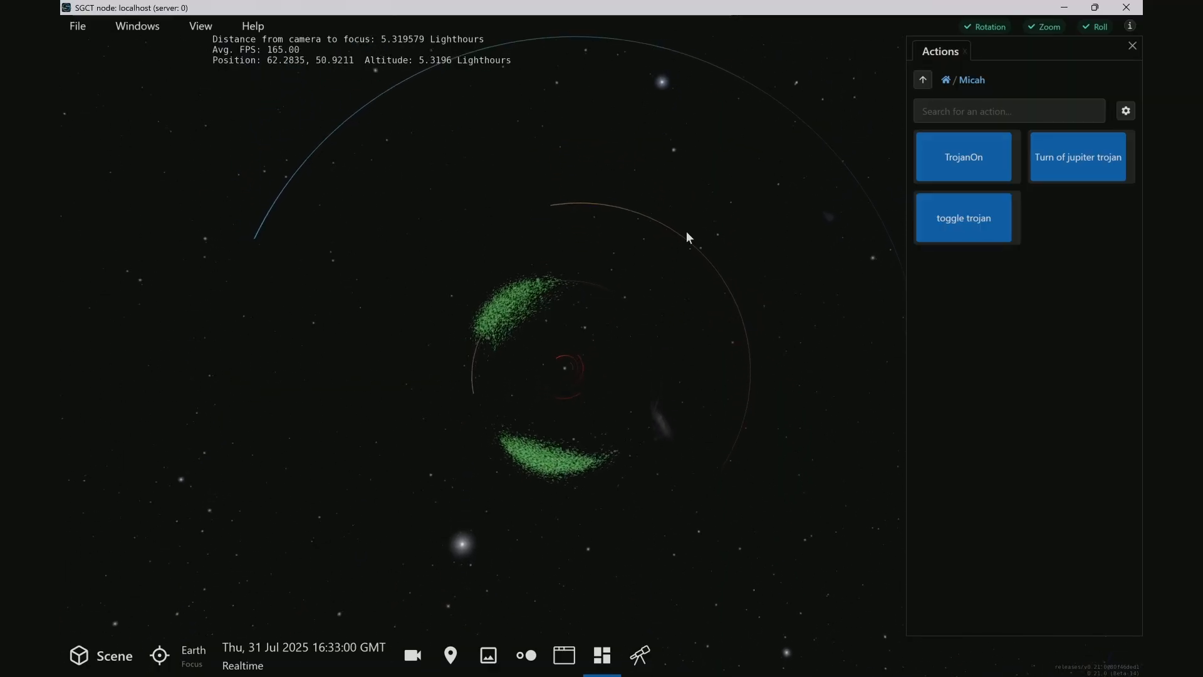
Switch to Chrome, open the OpenSpace documentation at docs.openspaceproject.com in a new tab, and go to the Scripting API reference
{"action": "key", "text": "alt+Tab"}
{"action": "key", "text": "alt+Tab"}
{"action": "key", "text": "alt+Tab"}
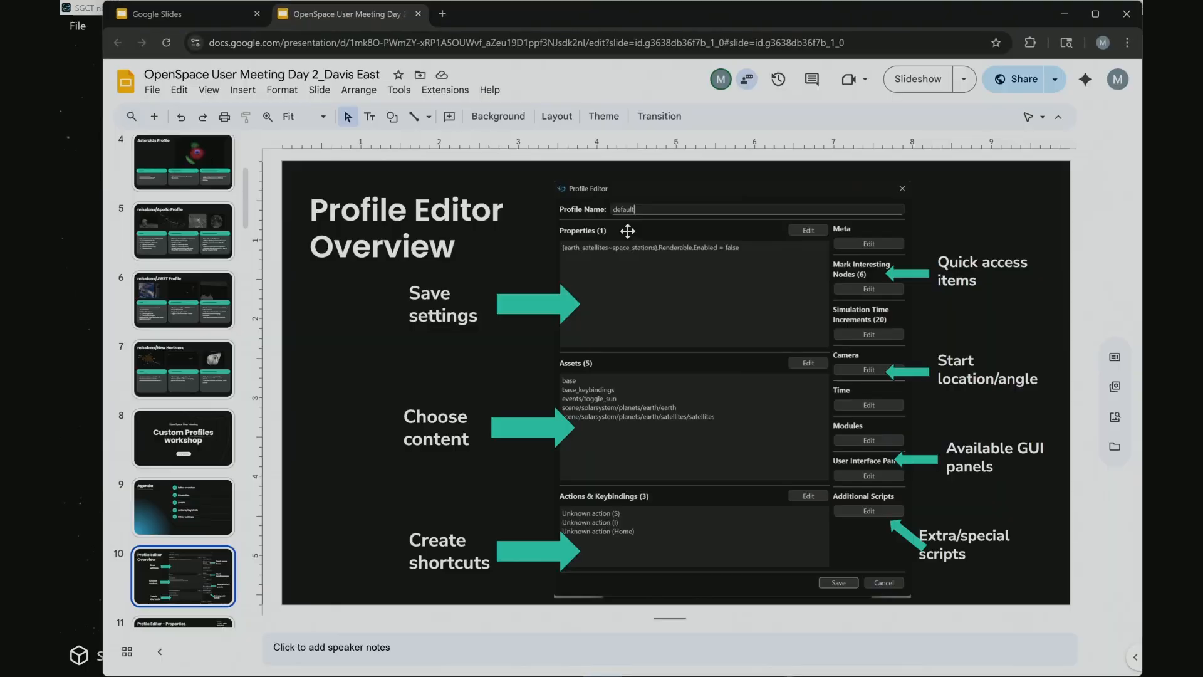
{"action": "key", "text": "ctrl+t"}
{"action": "type", "text": "doc"}
{"action": "key", "text": "Return"}
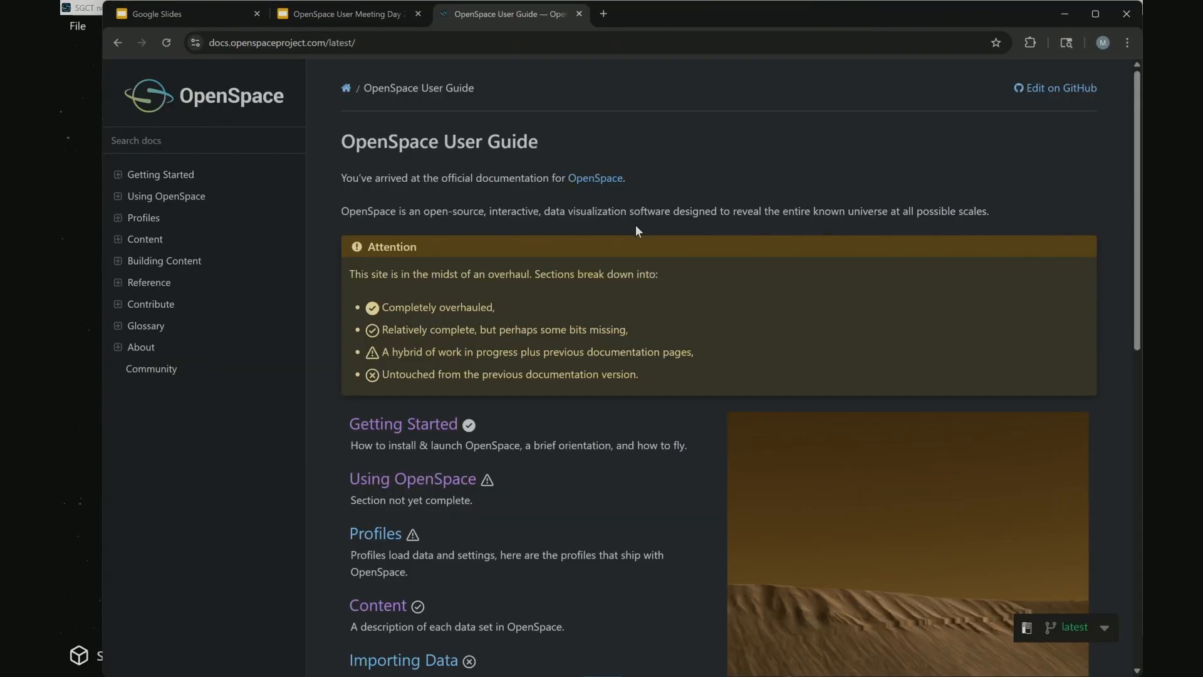
{"action": "left_click", "coordinate": [180, 283]}
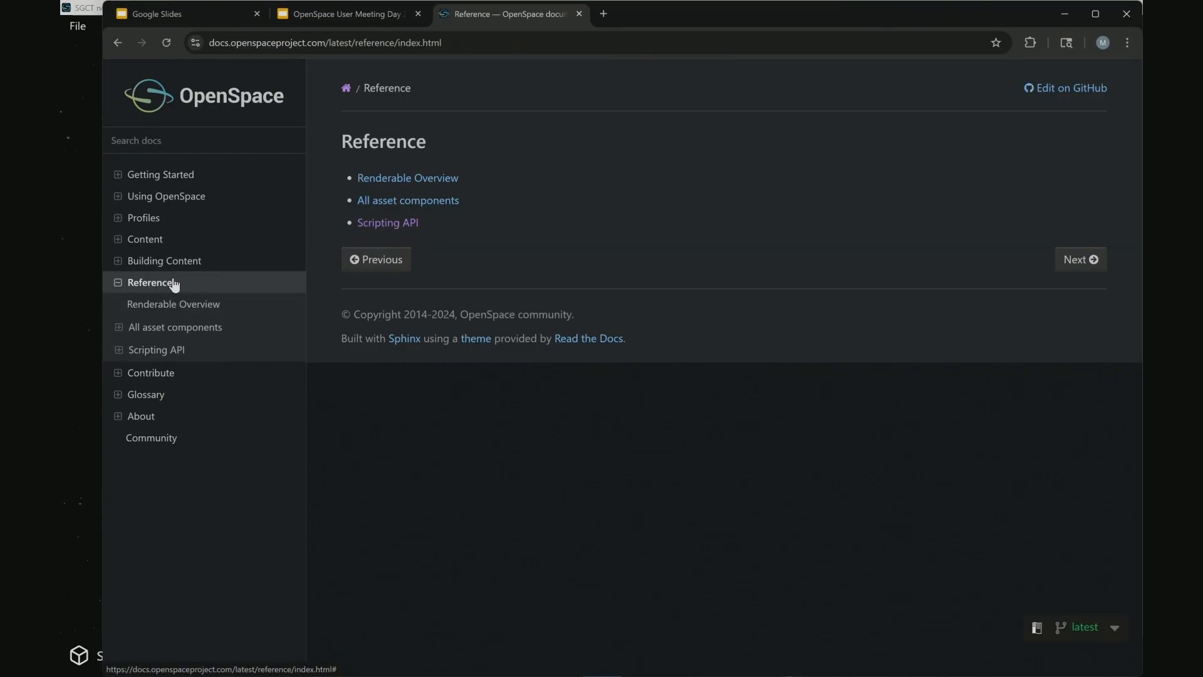
{"action": "left_click", "coordinate": [157, 353]}
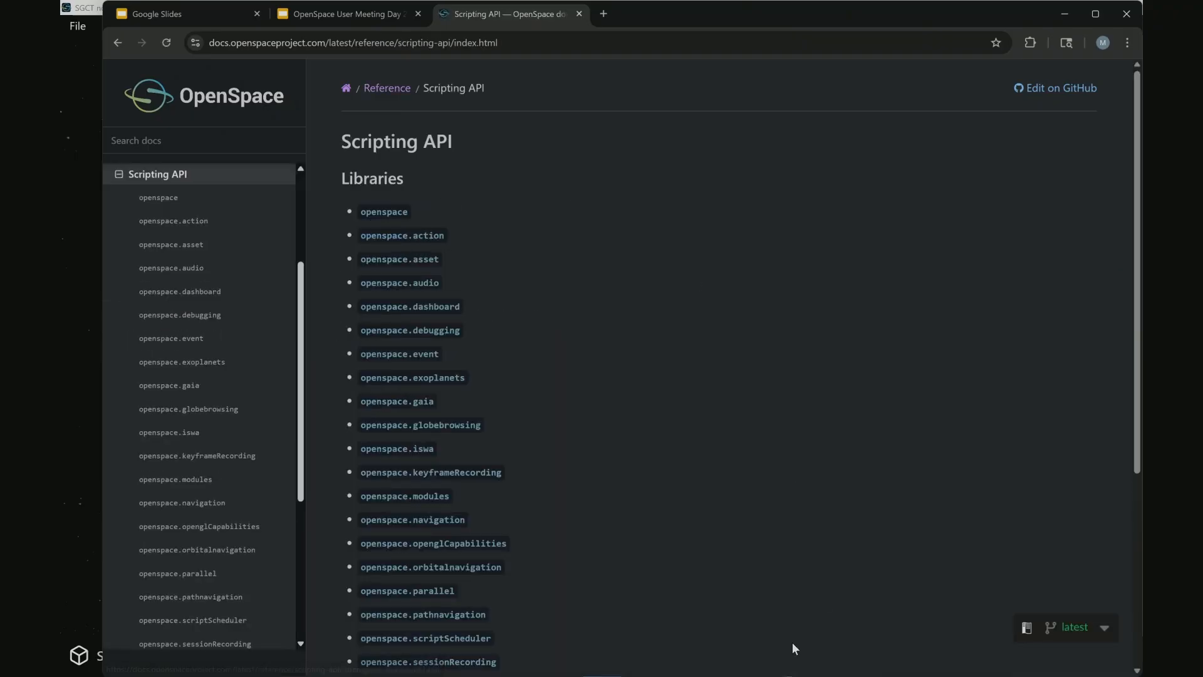
Open the openspace library reference and look up the toggleFade function's description, parameters, and signature
{"action": "scroll", "coordinate": [690, 595], "scroll_direction": "down", "scroll_amount": 4}
{"action": "scroll", "coordinate": [594, 552], "scroll_direction": "up", "scroll_amount": 5}
{"action": "left_click", "coordinate": [367, 216]}
{"action": "scroll", "coordinate": [475, 400], "scroll_direction": "down", "scroll_amount": 15}
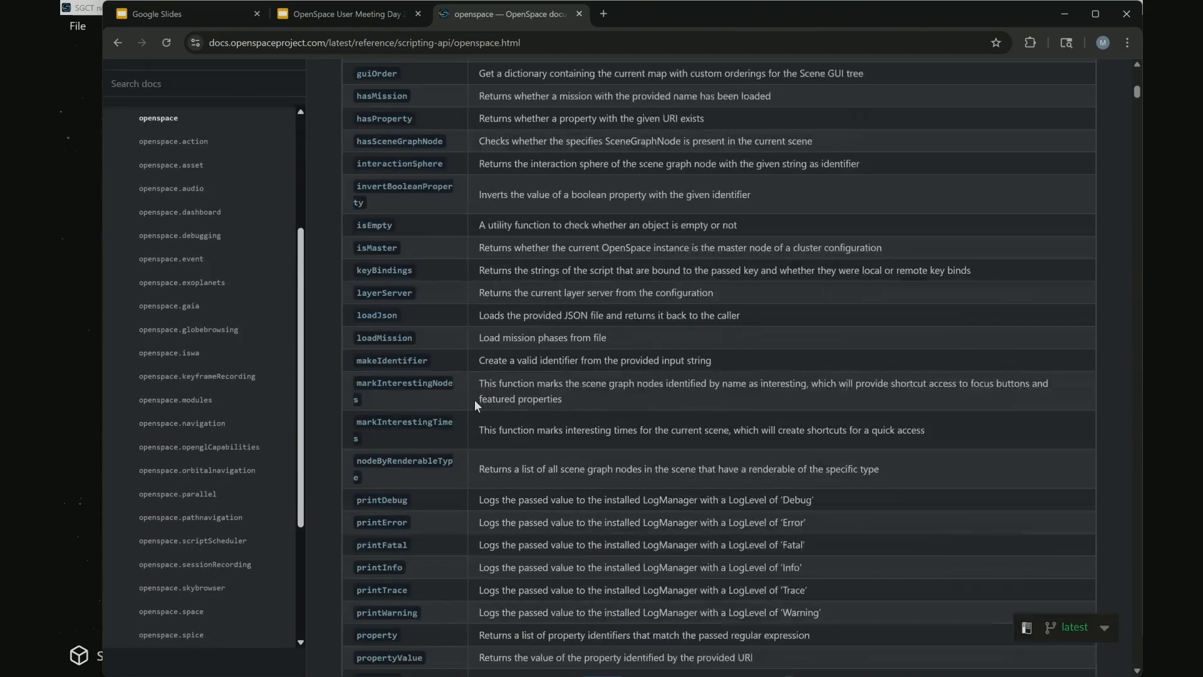
{"action": "scroll", "coordinate": [450, 469], "scroll_direction": "down", "scroll_amount": 18}
{"action": "scroll", "coordinate": [450, 433], "scroll_direction": "up", "scroll_amount": 14}
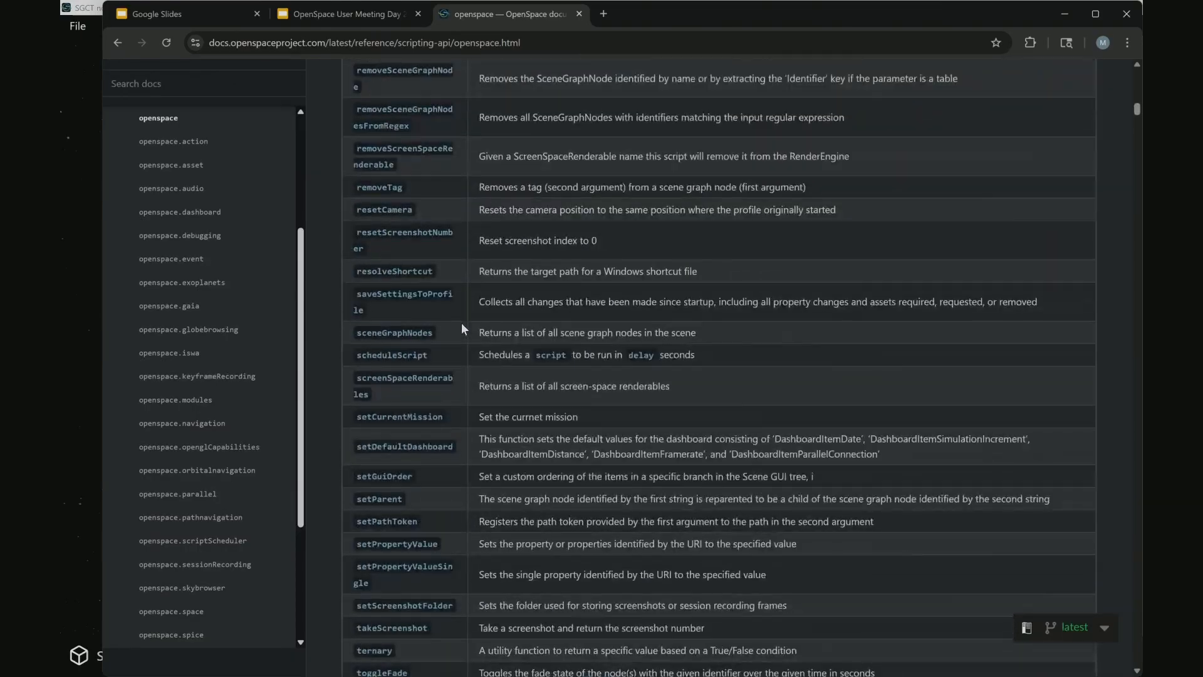
{"action": "scroll", "coordinate": [446, 446], "scroll_direction": "down", "scroll_amount": 5}
{"action": "left_click", "coordinate": [379, 538]}
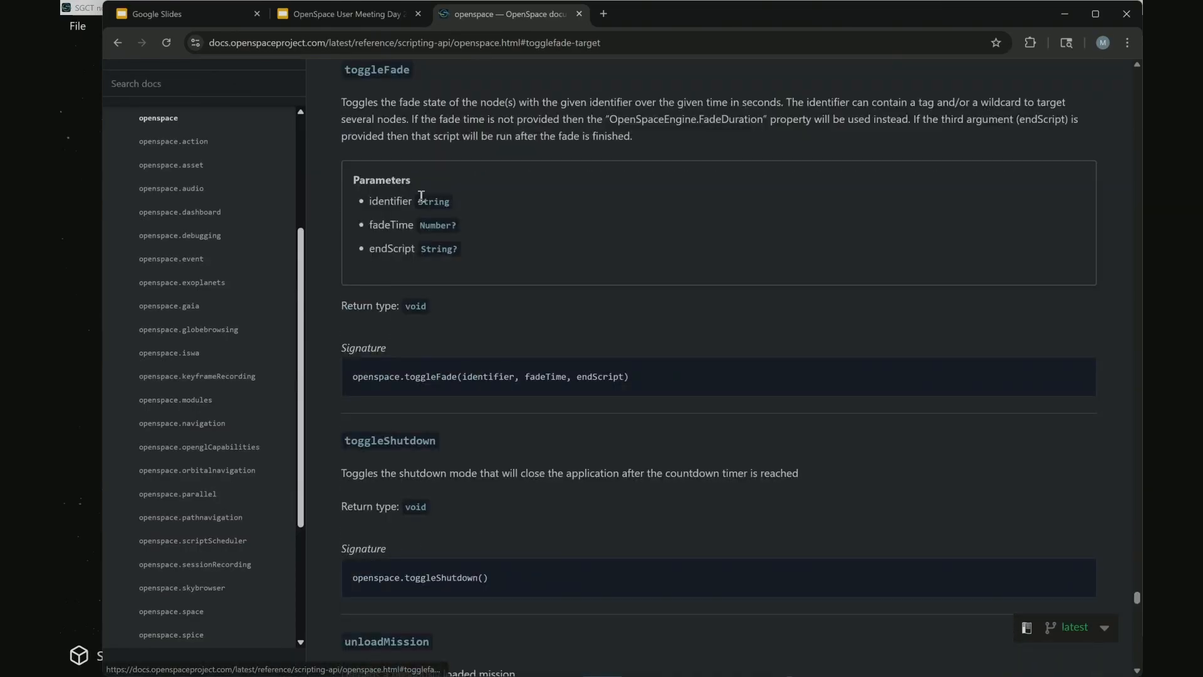
Highlight the toggleFade function's description, parameter list, and signature in turn on the openspace library page to review them
{"action": "left_click_drag", "start_coordinate": [340, 101], "coordinate": [821, 144]}
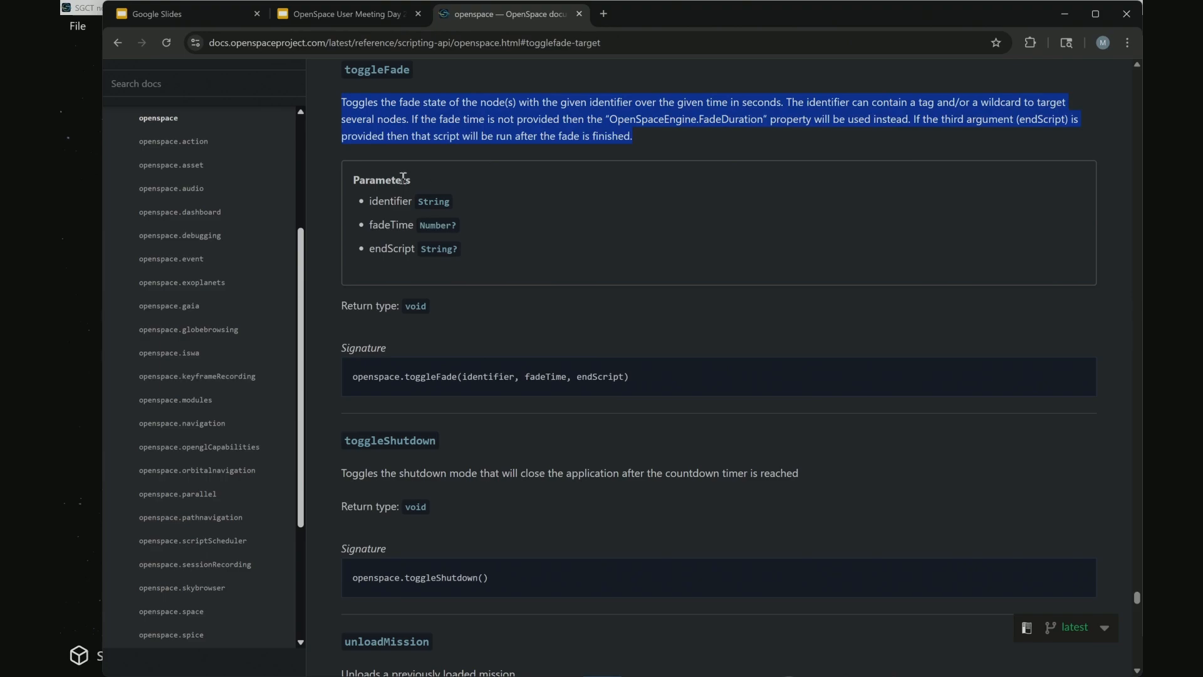
{"action": "left_click_drag", "start_coordinate": [382, 177], "coordinate": [545, 280]}
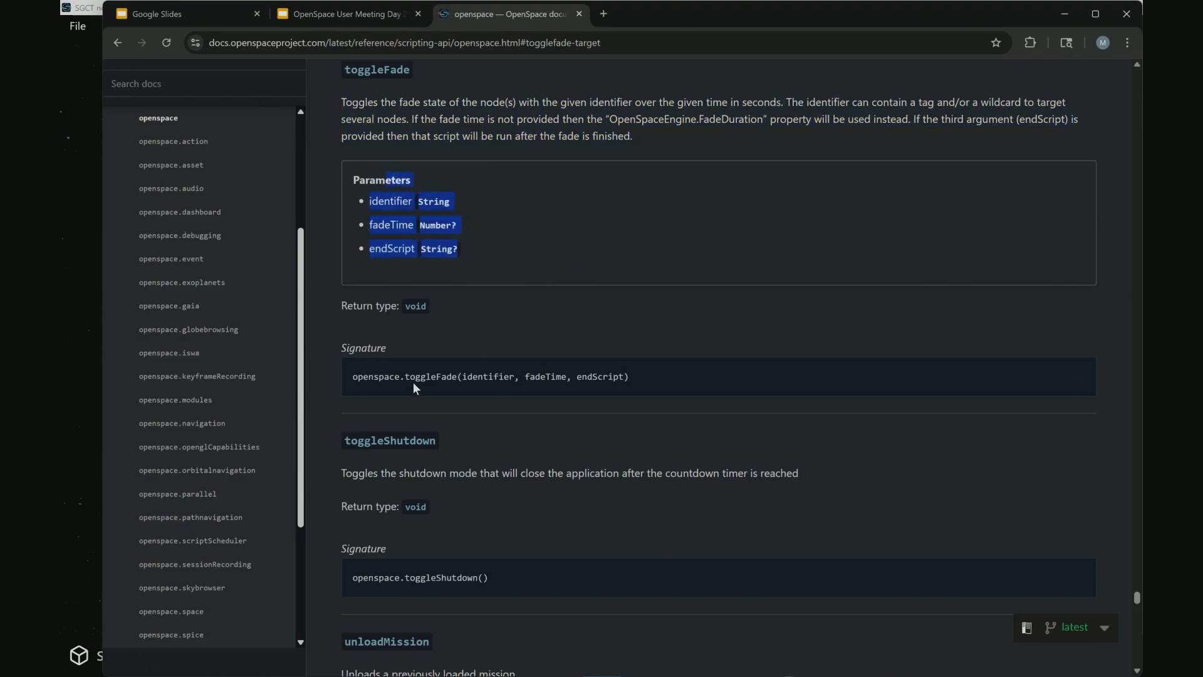
{"action": "left_click_drag", "start_coordinate": [657, 375], "coordinate": [337, 358]}
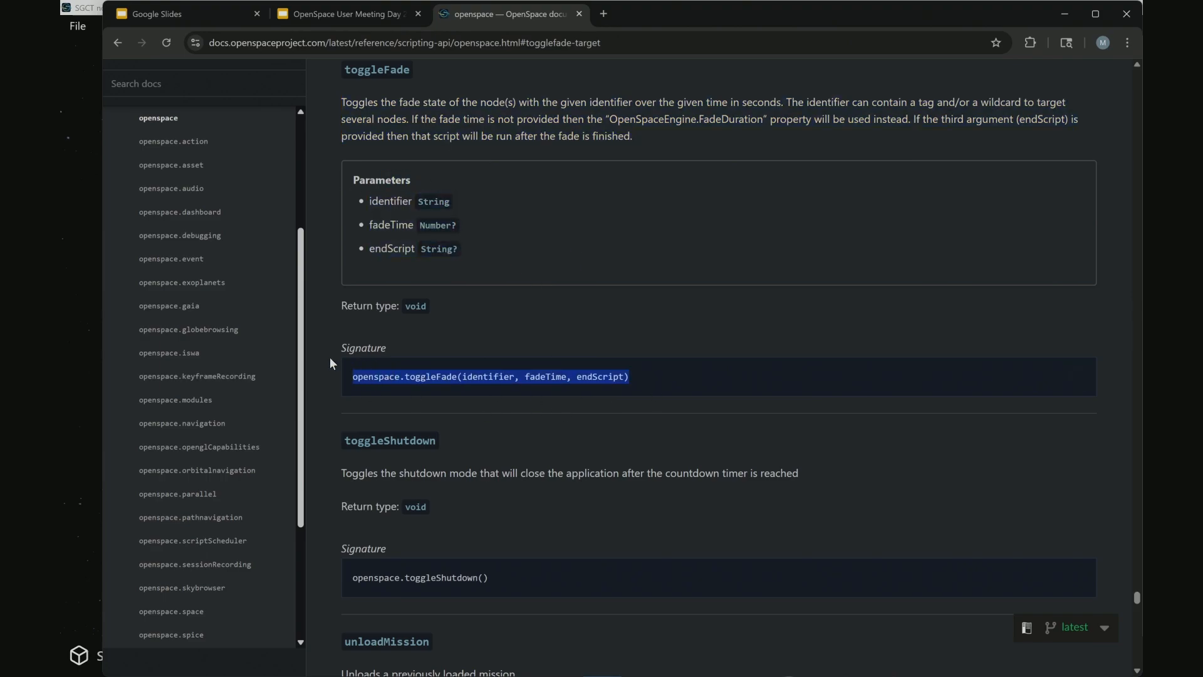
{"action": "scroll", "coordinate": [483, 307], "scroll_direction": "up", "scroll_amount": 3}
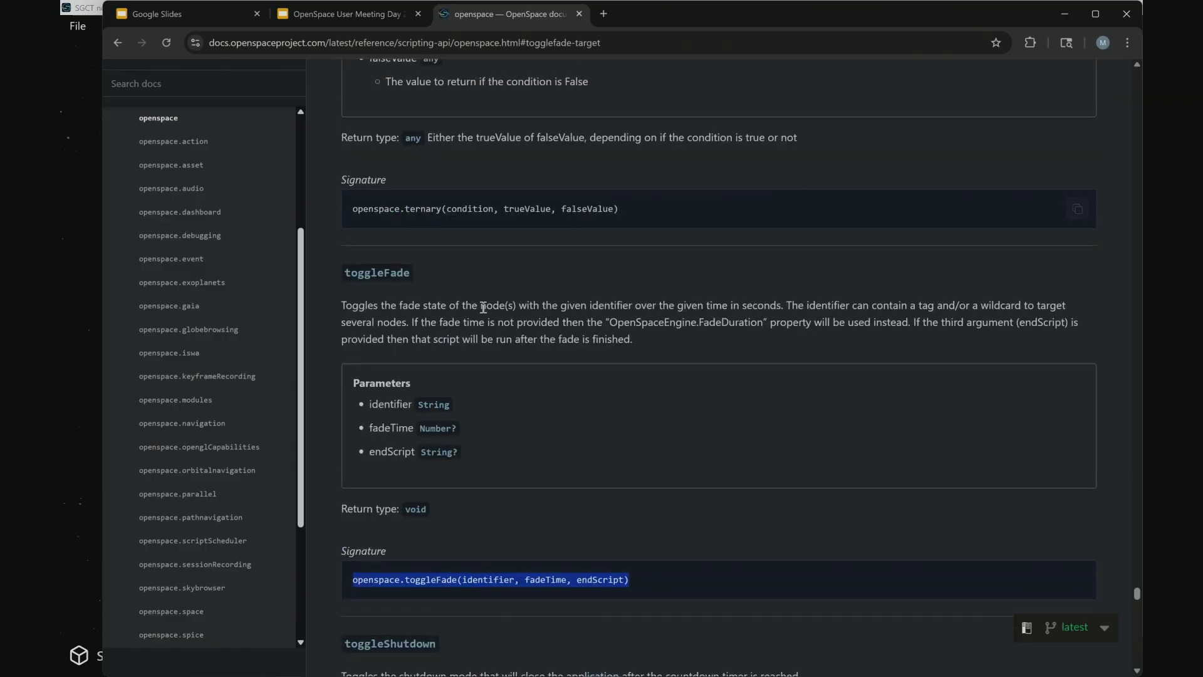
Search the documentation for "fade" and look through the results for fade-related functions and pages
{"action": "left_click", "coordinate": [182, 88]}
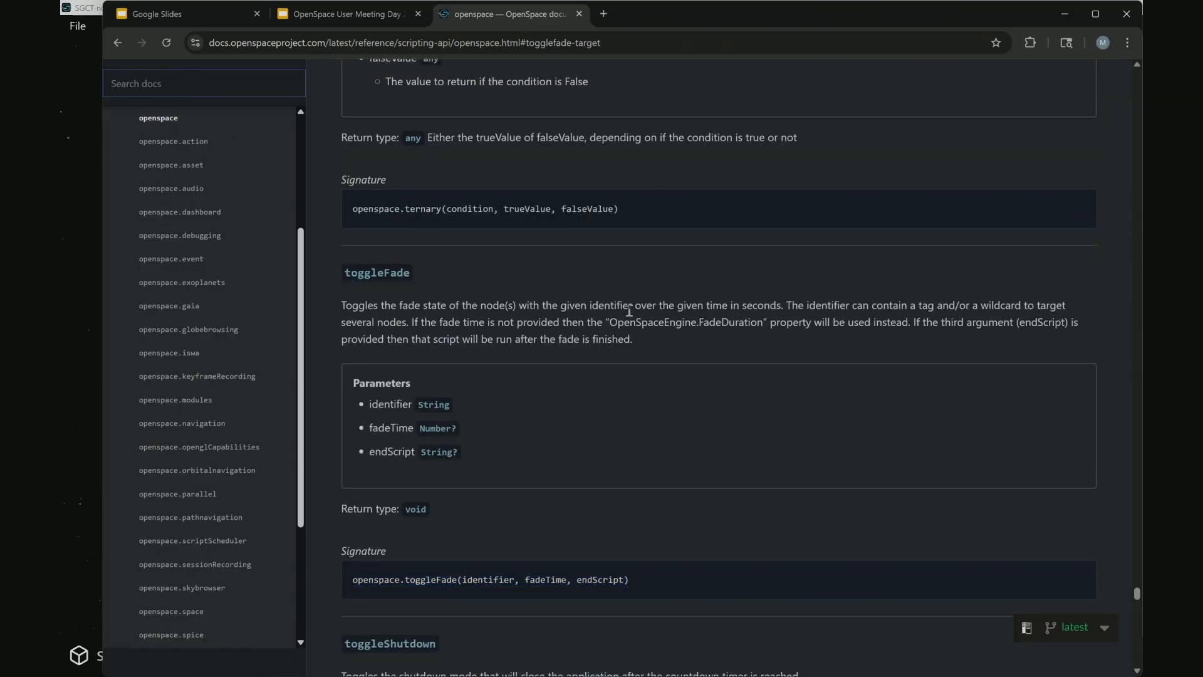
{"action": "scroll", "coordinate": [513, 286], "scroll_direction": "down", "scroll_amount": 2}
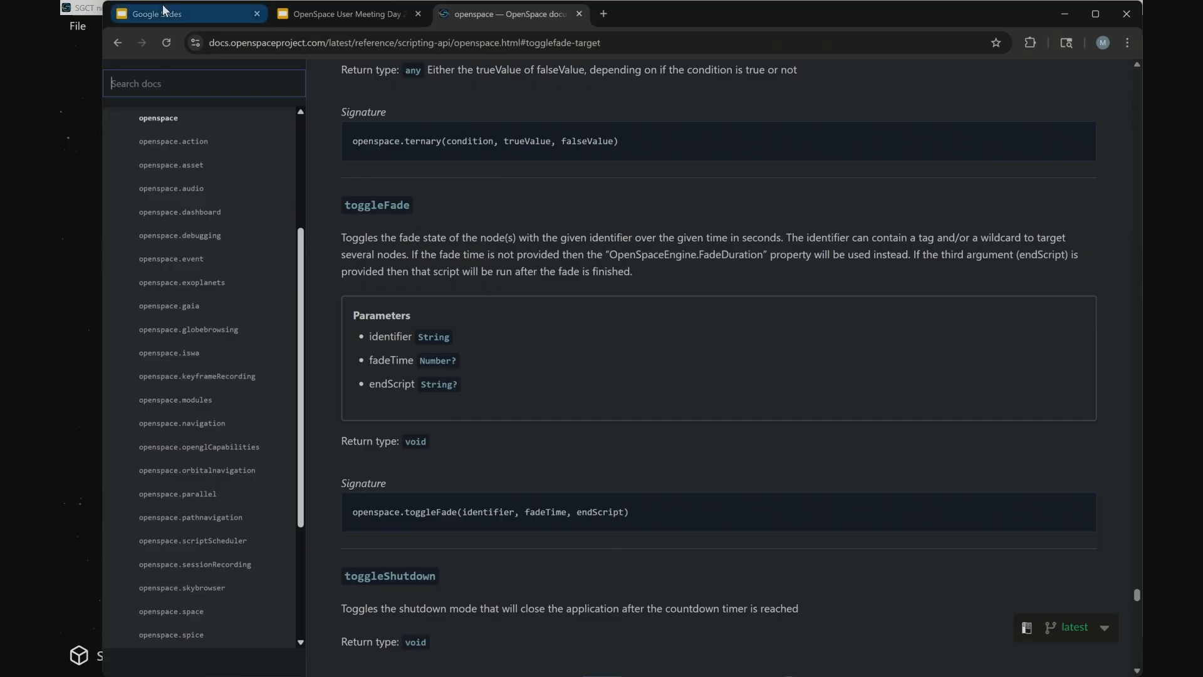
{"action": "type", "text": "fade"}
{"action": "key", "text": "Return"}
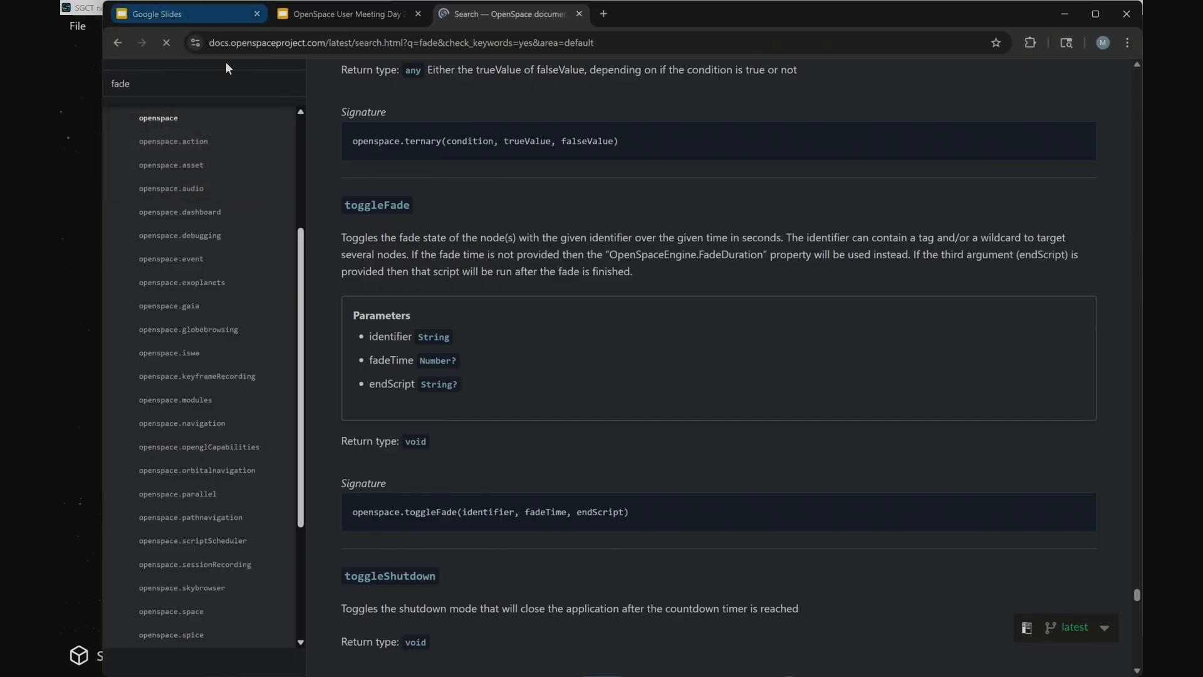
{"action": "scroll", "coordinate": [569, 284], "scroll_direction": "down", "scroll_amount": 9}
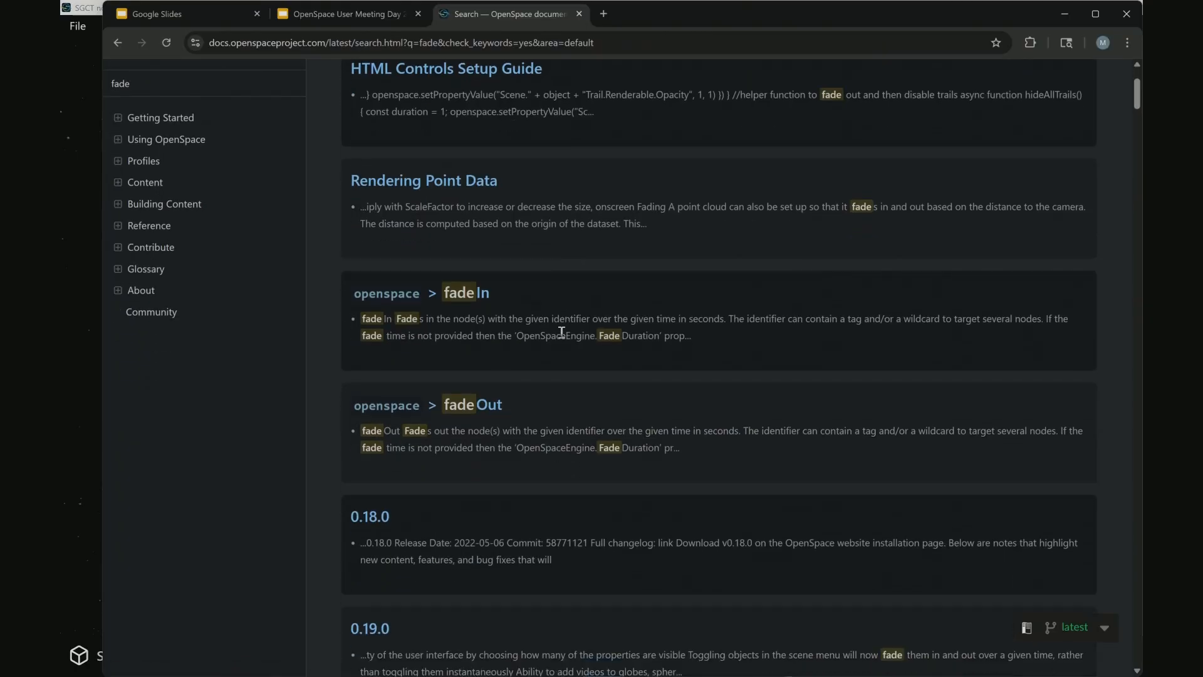
{"action": "scroll", "coordinate": [482, 451], "scroll_direction": "down", "scroll_amount": 4}
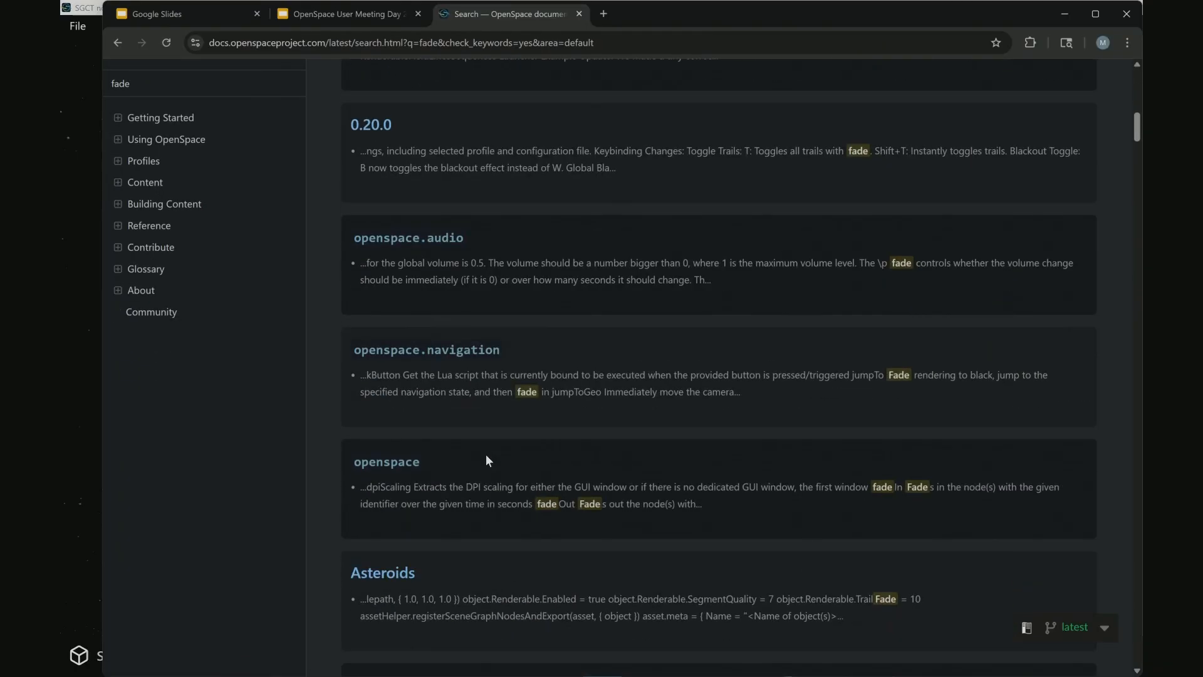
{"action": "scroll", "coordinate": [465, 433], "scroll_direction": "down", "scroll_amount": 9}
{"action": "scroll", "coordinate": [466, 428], "scroll_direction": "down", "scroll_amount": 10}
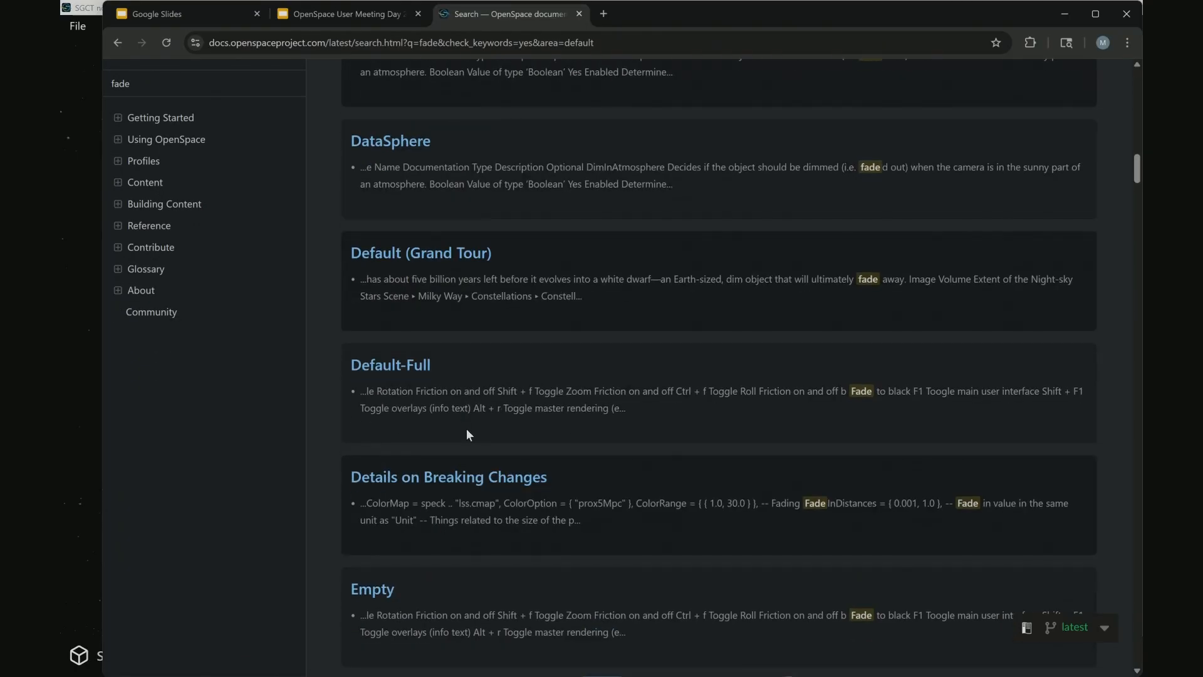
{"action": "scroll", "coordinate": [483, 408], "scroll_direction": "down", "scroll_amount": 4}
{"action": "scroll", "coordinate": [507, 393], "scroll_direction": "down", "scroll_amount": 20}
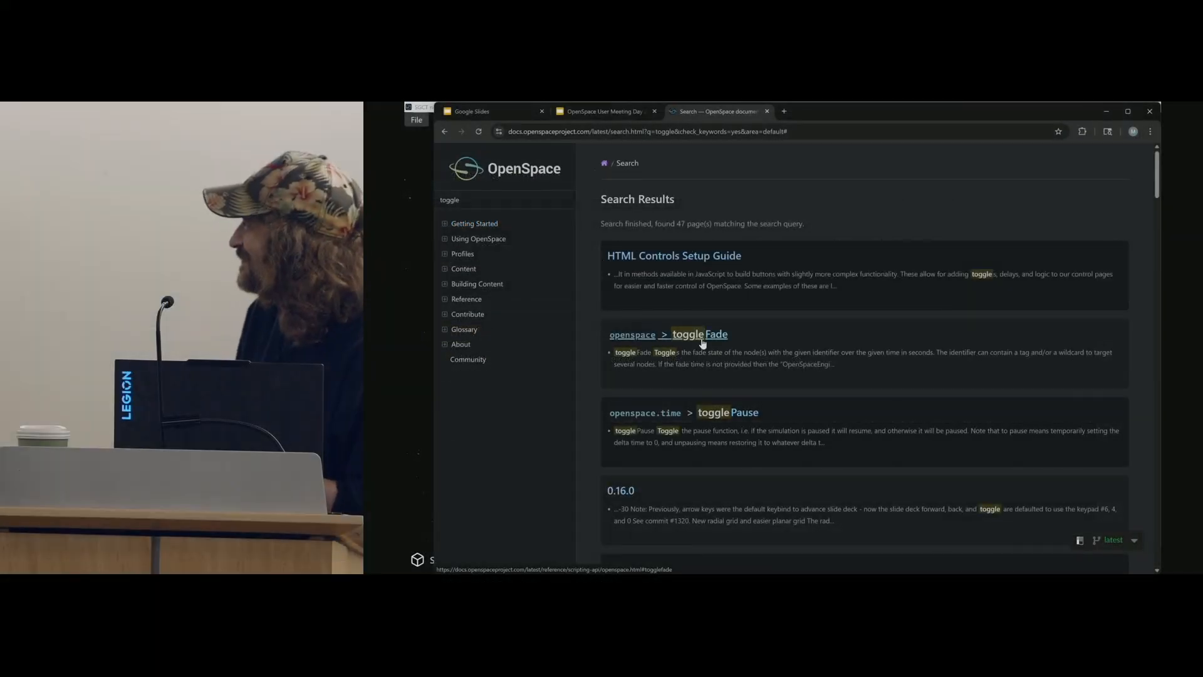
Return to the OpenSpace User Meeting Day 2 presentation and show slide 15, "Let's Eat!"
{"action": "key", "text": "alt+Tab"}
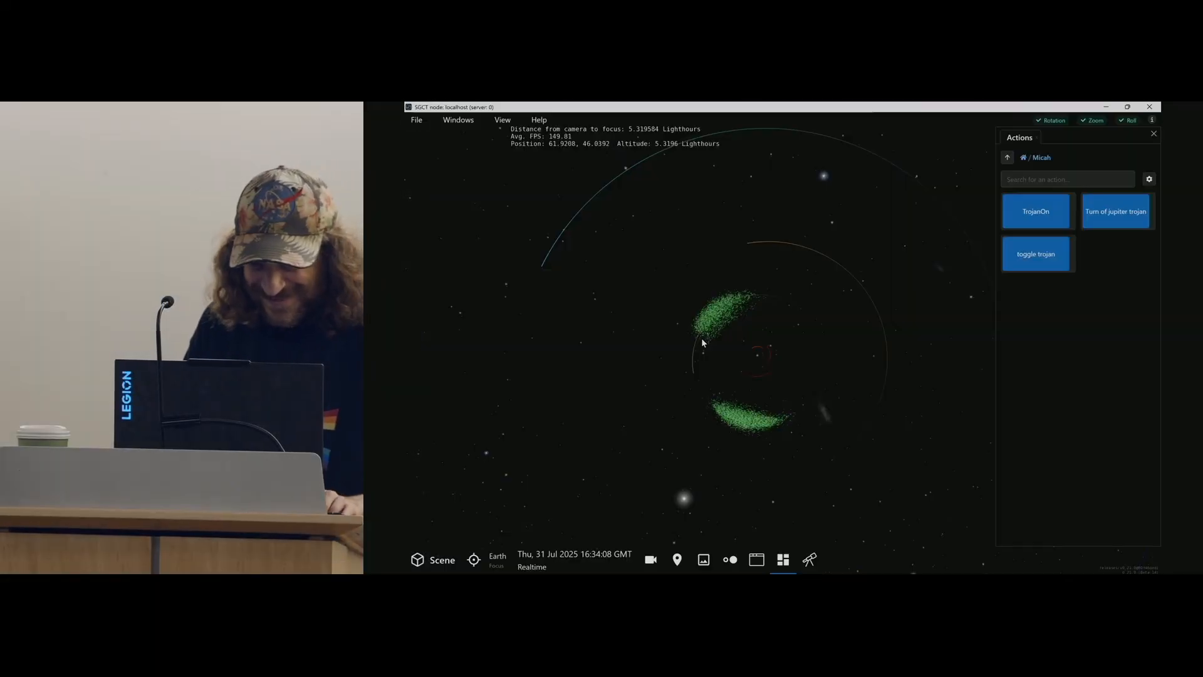
{"action": "key", "text": "alt+Tab"}
{"action": "left_click", "coordinate": [590, 112]}
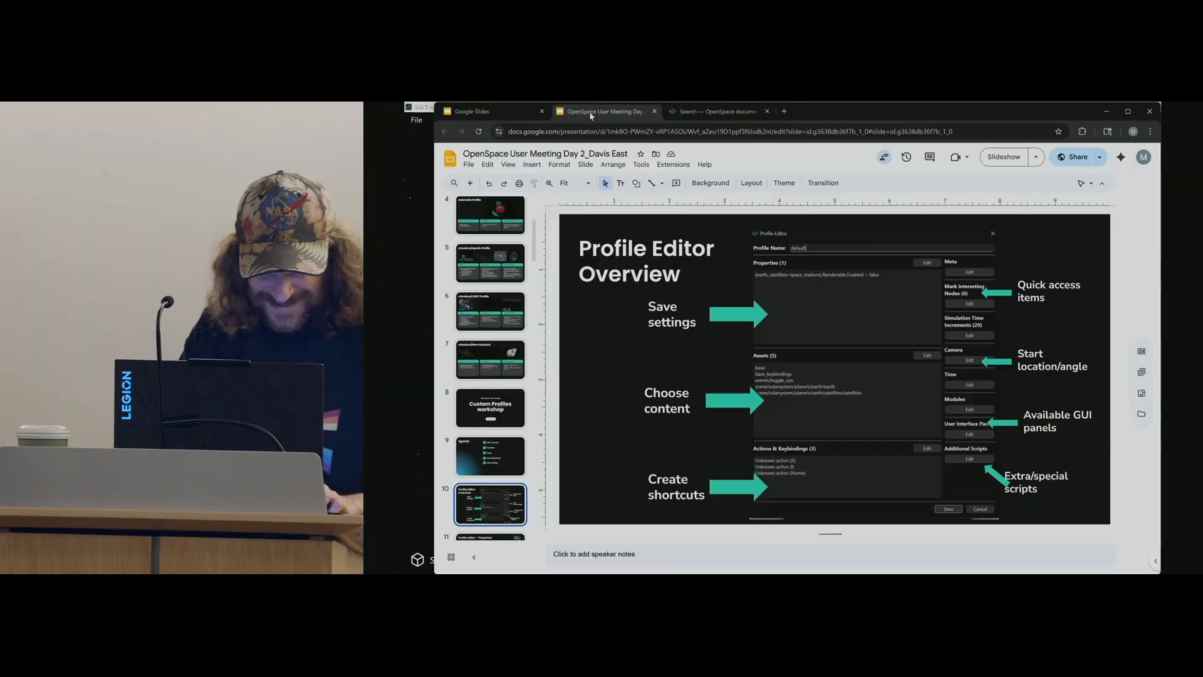
{"action": "scroll", "coordinate": [483, 501], "scroll_direction": "down", "scroll_amount": 5}
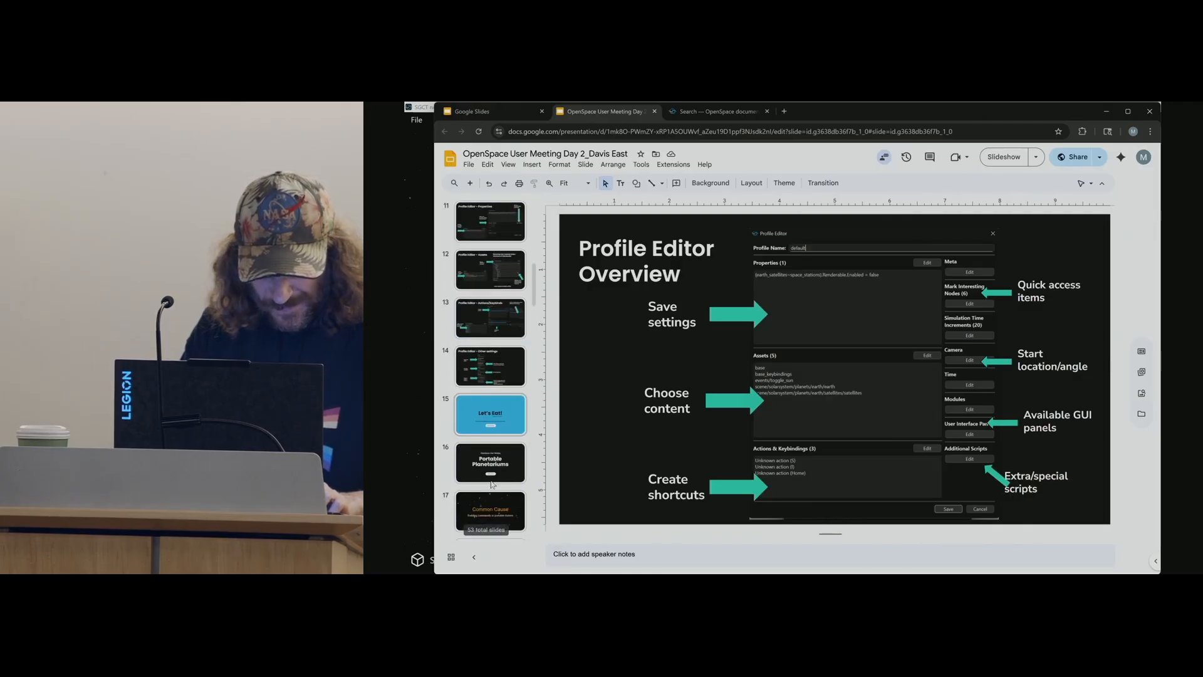
{"action": "left_click", "coordinate": [488, 364]}
{"action": "left_click", "coordinate": [483, 413]}
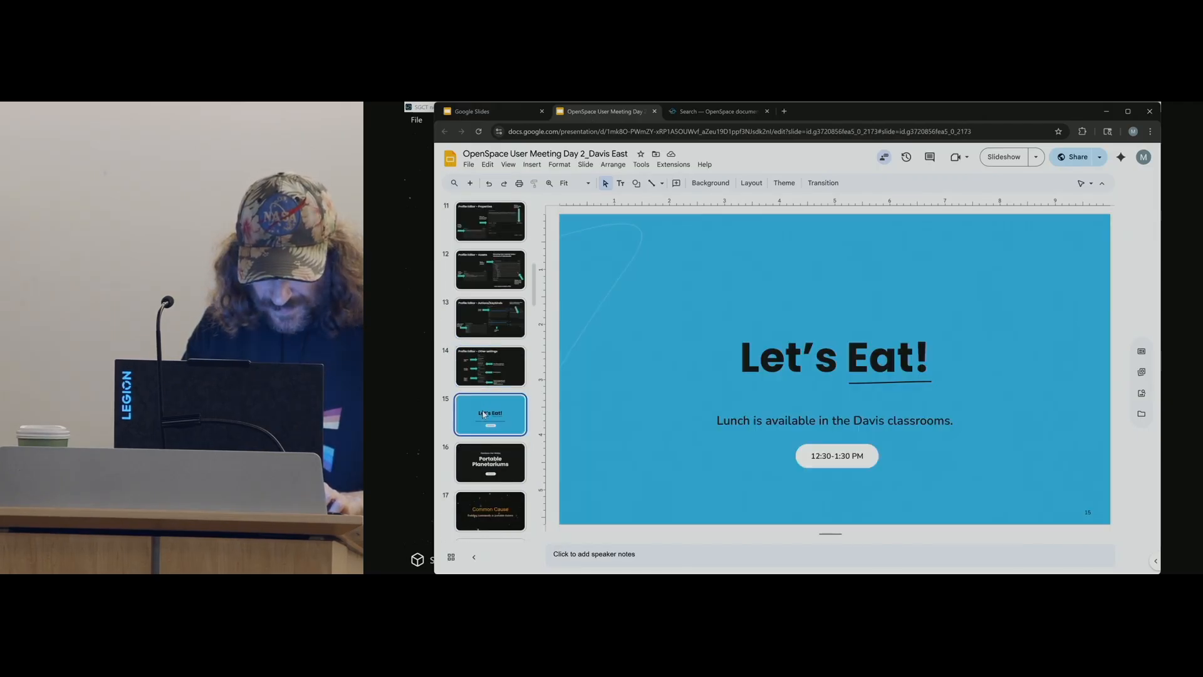